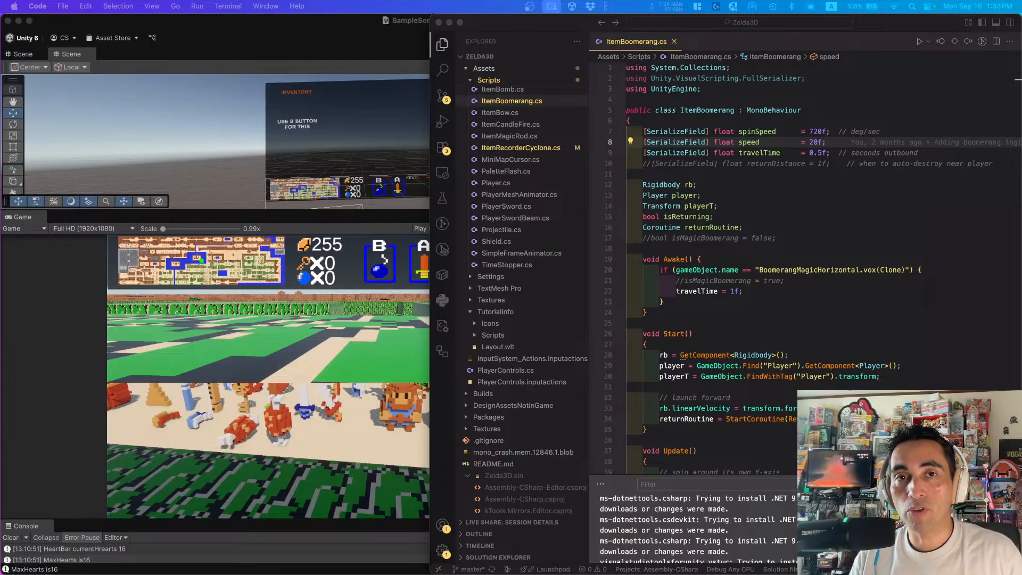
- Switch to the Unity editor and run SampleScene in Play mode
click(248, 367)
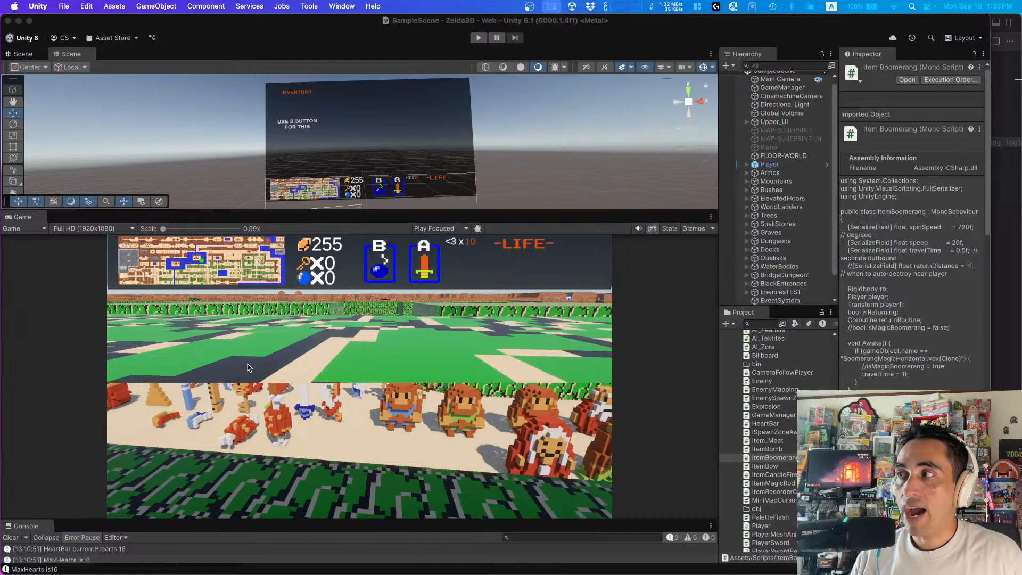
click(478, 37)
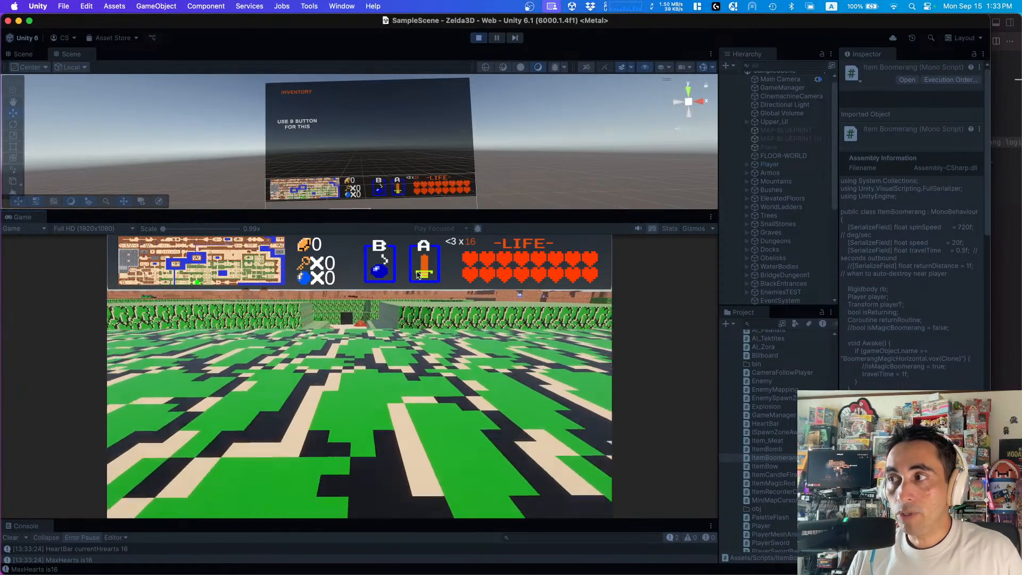
- Enlarge the Game view by shrinking the Scene view above it and narrowing the Hierarchy, Project and Inspector area
drag(573, 212, 573, 164)
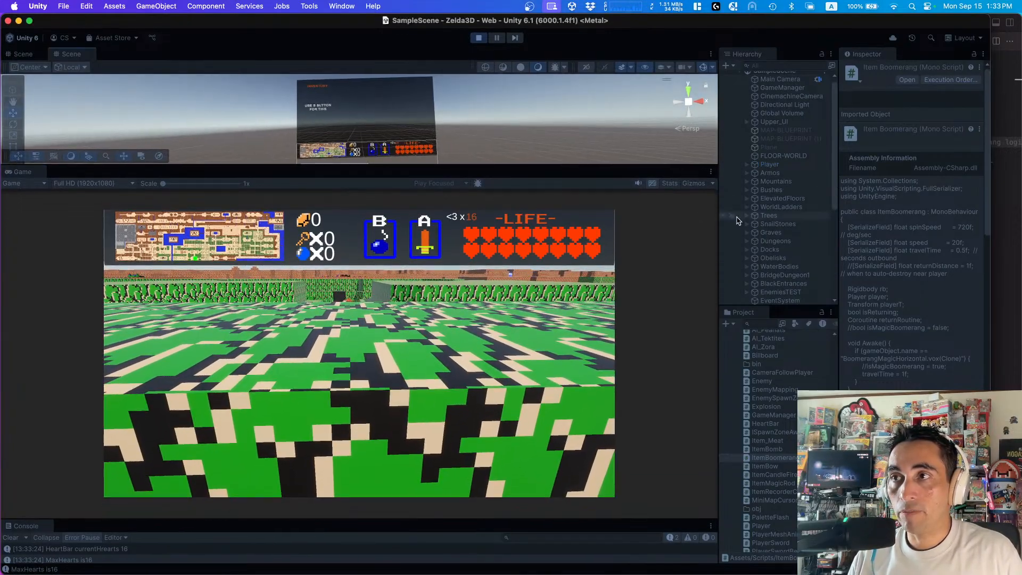
drag(839, 212, 881, 213)
drag(719, 243, 776, 244)
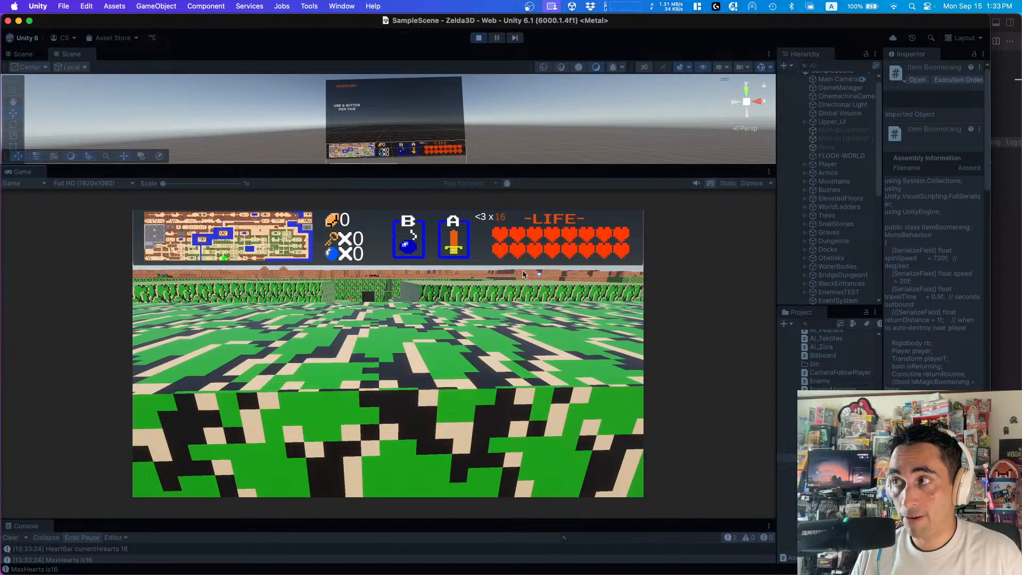
drag(592, 160, 592, 146)
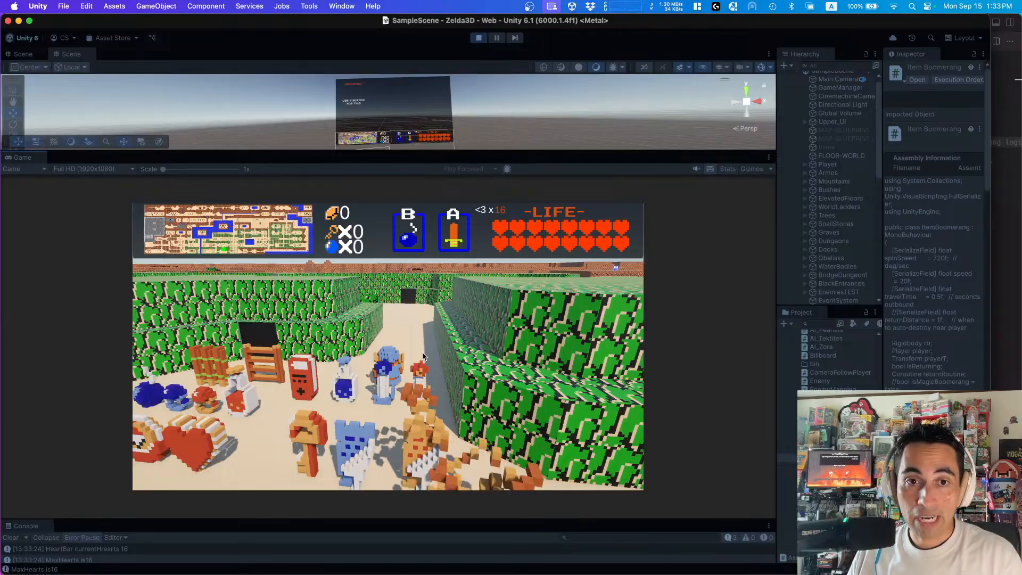
- Playtest the movement by walking the player past the displayed items and into the green-walled corridor
key(a)
key(w)
key(d)
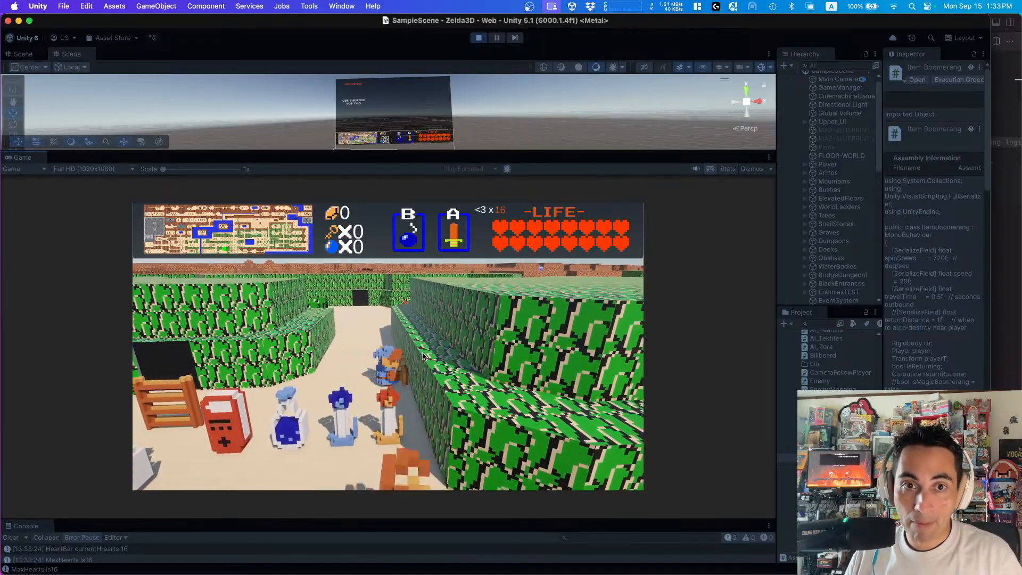
key(a)
key(w)
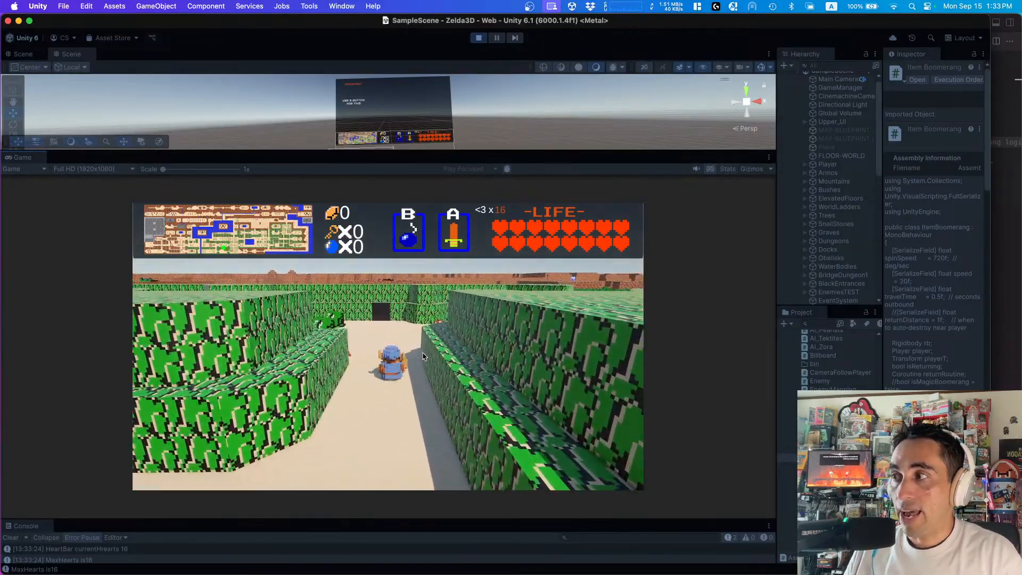
- Steer the player through the green-walled corridor to the sandy clearing with round green bushes
key(d)
key(d)
key(w)
key(a)
key(a)
key(w)
key(d)
key(d)
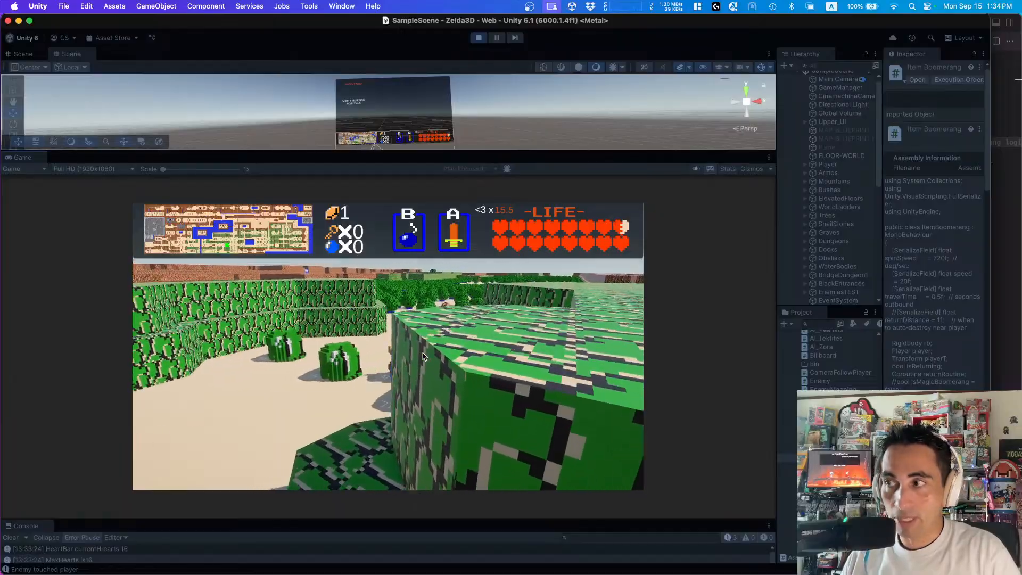
- Move the player into the field of green bushes and test attacking in several directions among the enemies
key(w)
key(w)
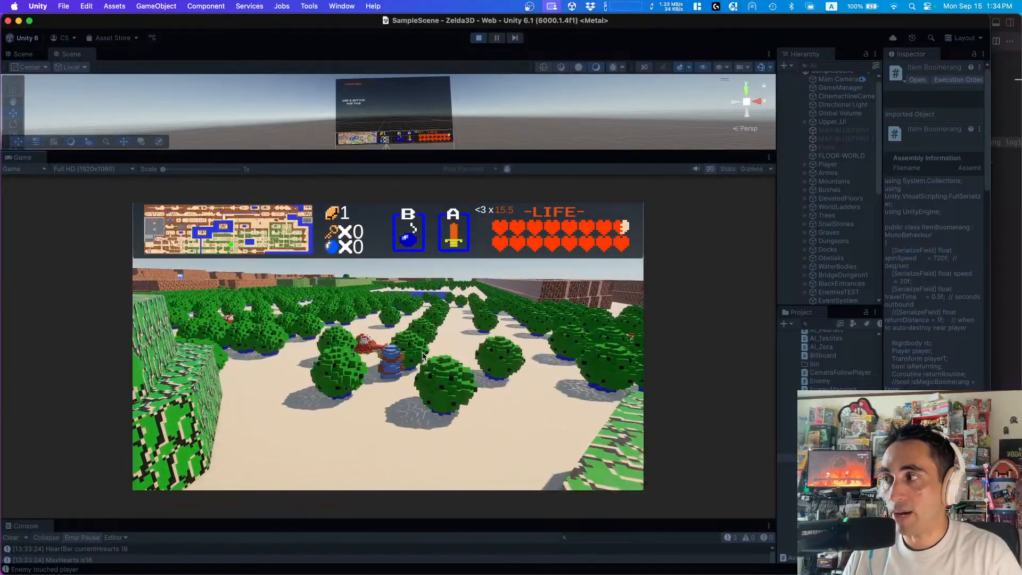
key(d)
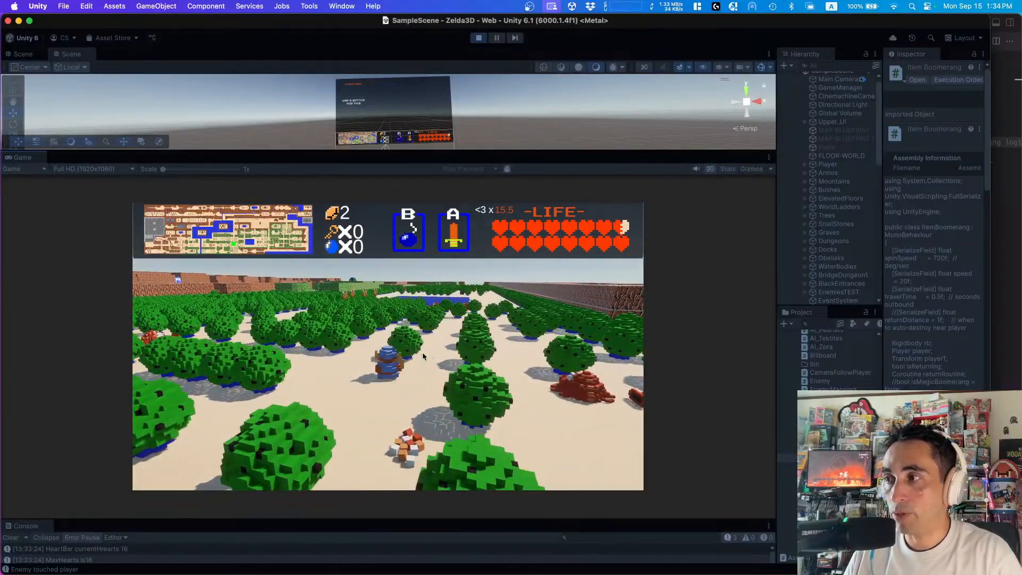
key(space)
key(d)
key(space)
key(a)
key(d)
key(a)
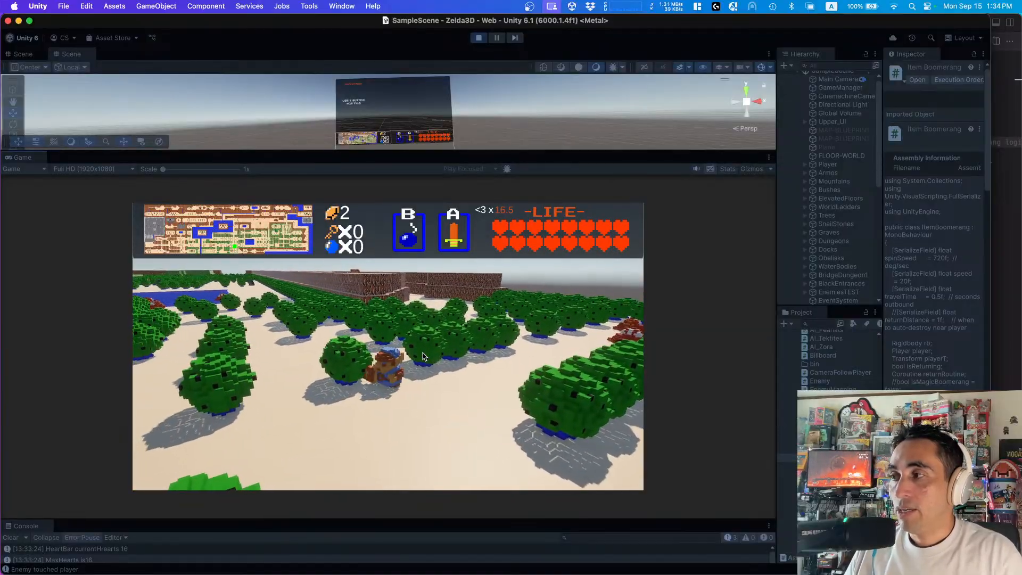
- Walk the player along the path between the green bushes to the lake, fighting the red enemies on the way
key(w)
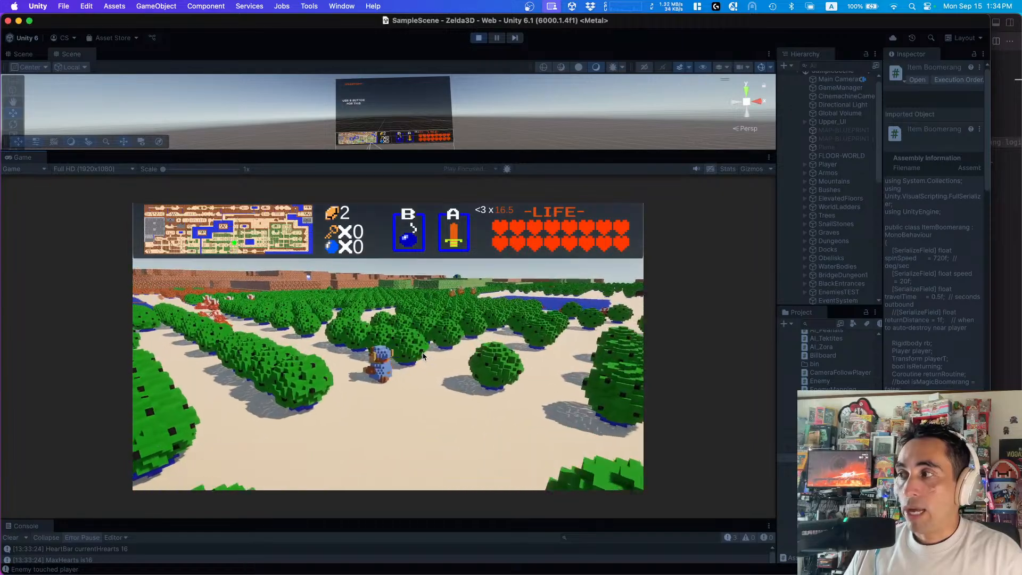
key(w)
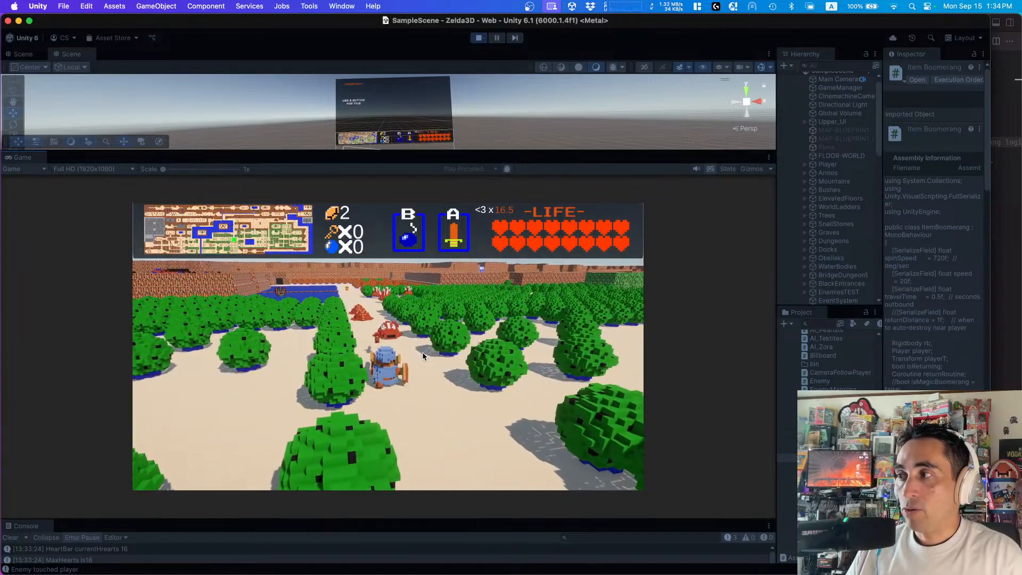
key(w)
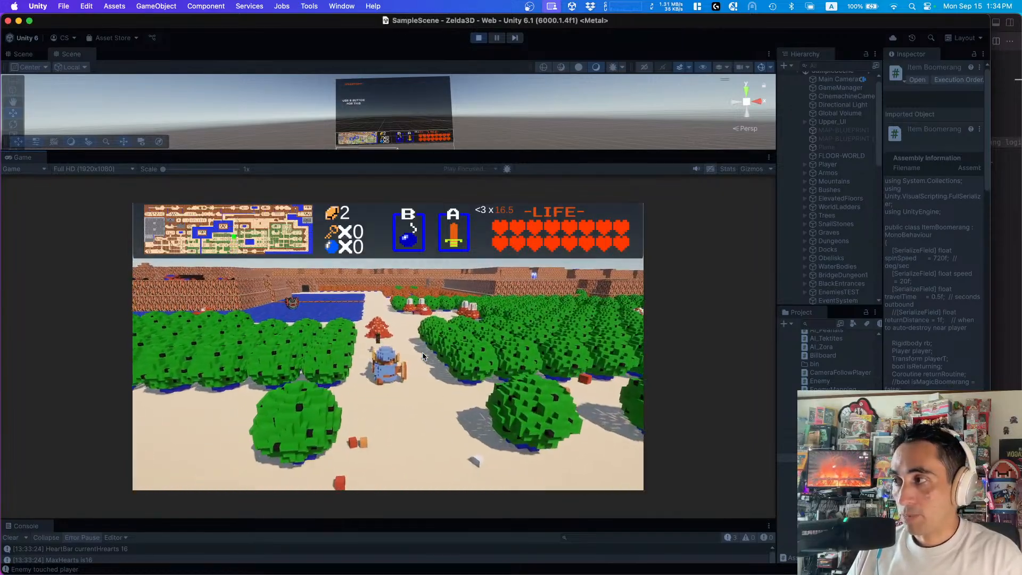
key(w)
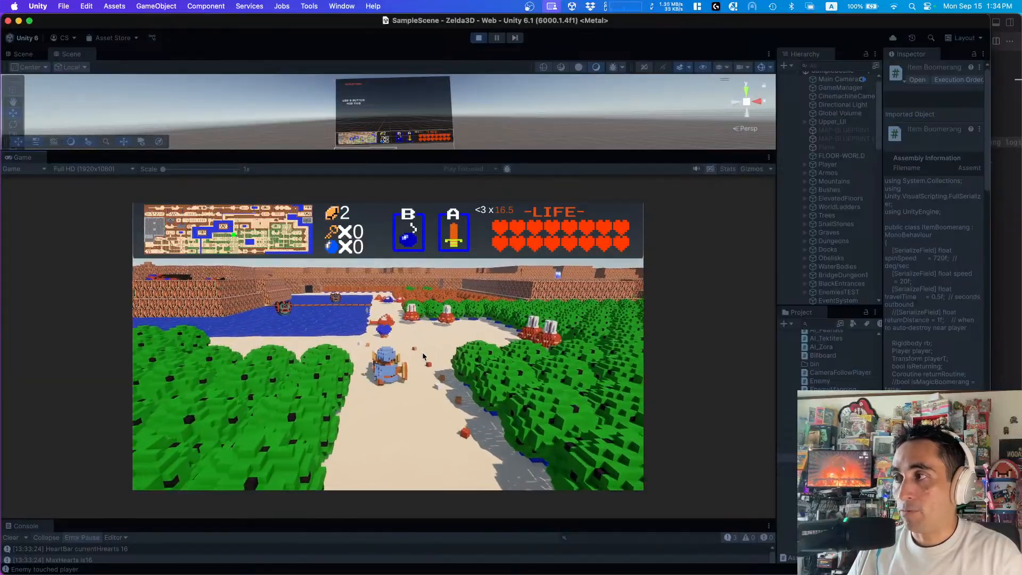
key(w)
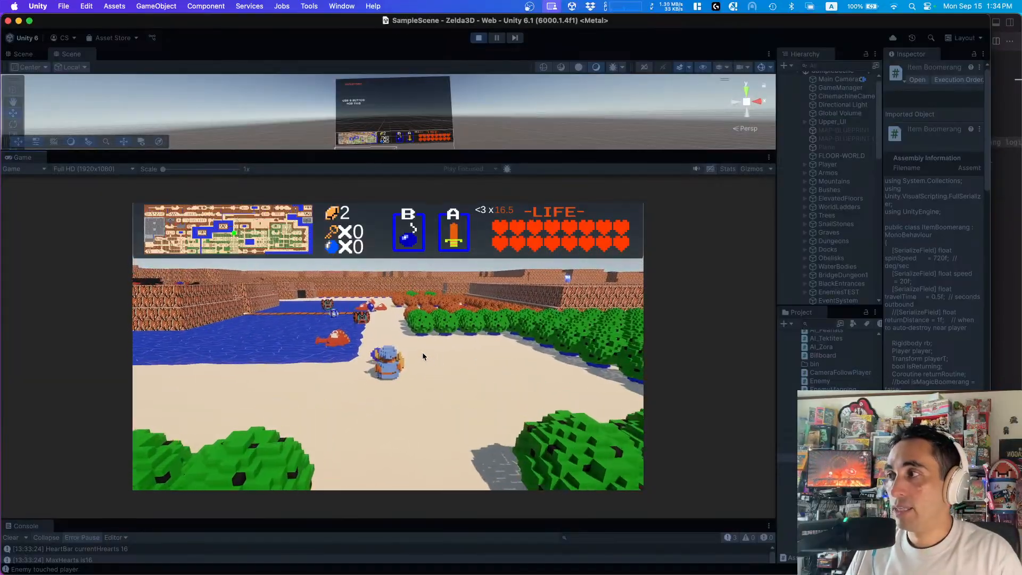
- Follow the lake shore past the wooden dock, collect the bomb, and head toward the brown bushes
key(w)
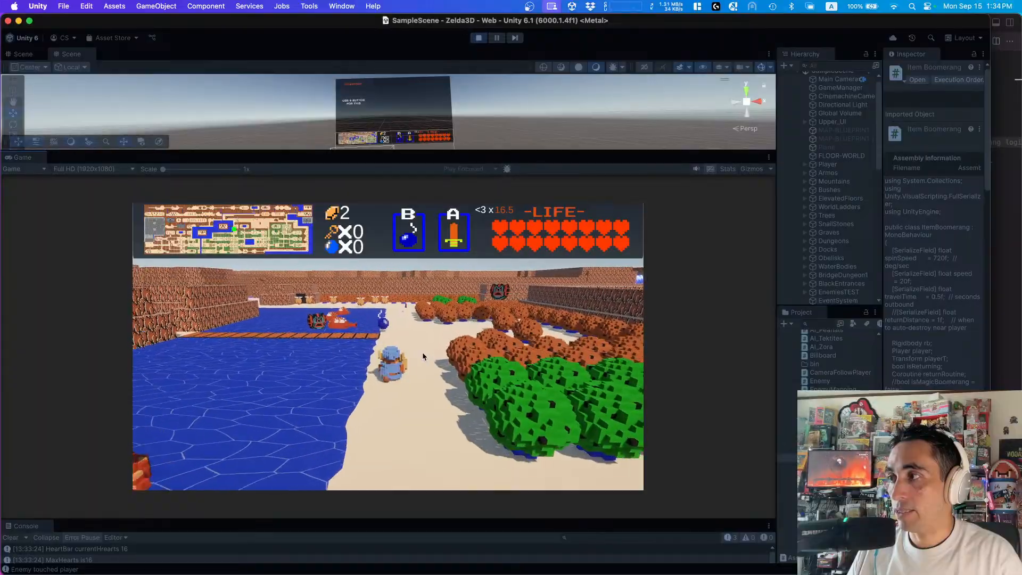
key(w)
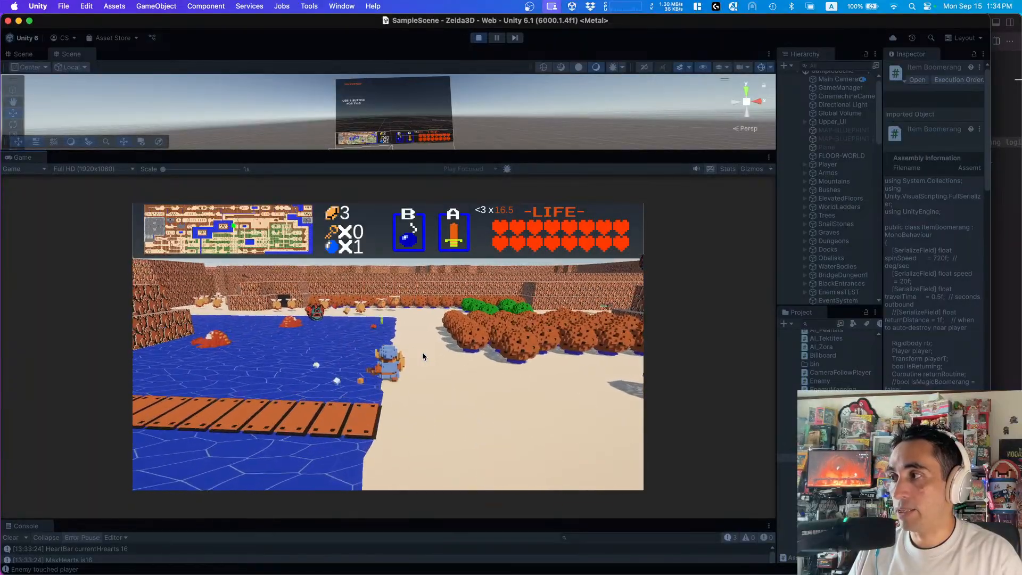
key(w)
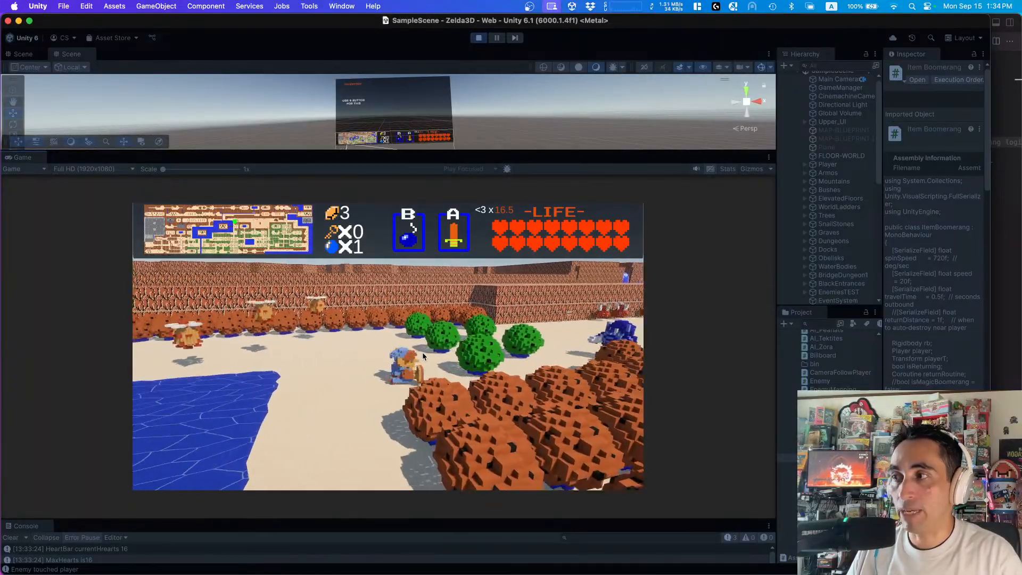
- Lead the player past the last bushes into the brown rock-walled passage and fight the blue enemies there
key(w)
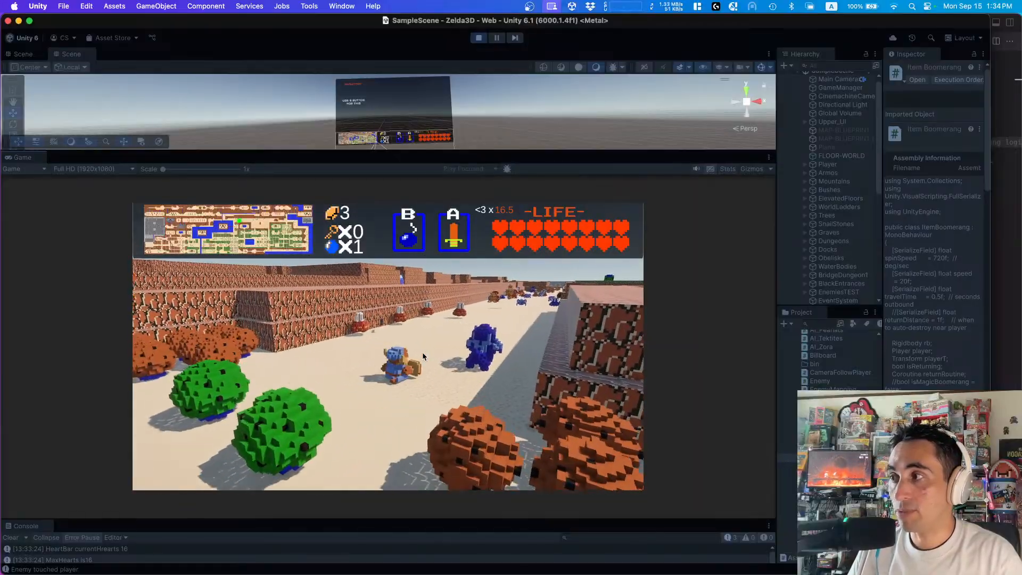
key(w)
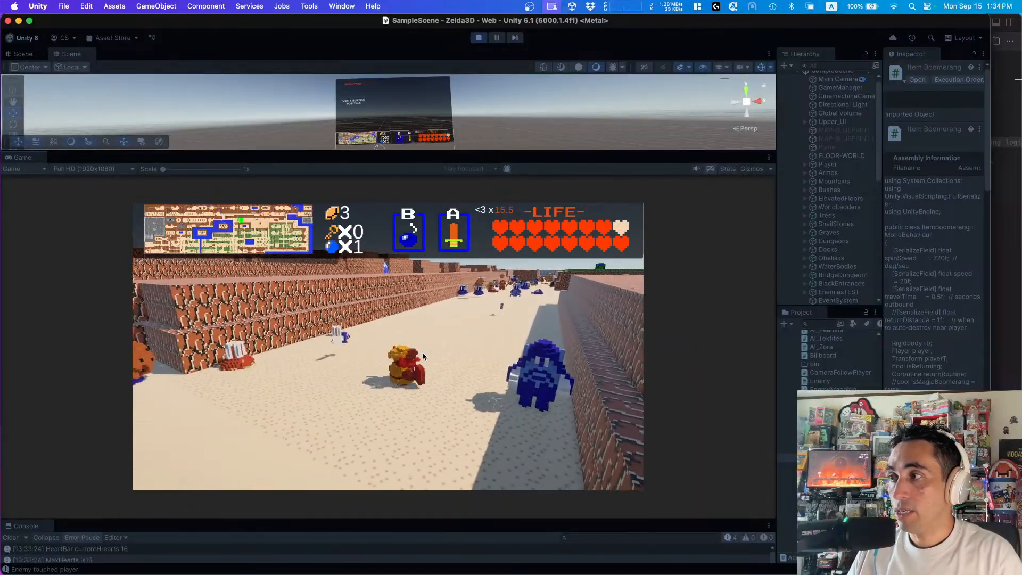
key(w)
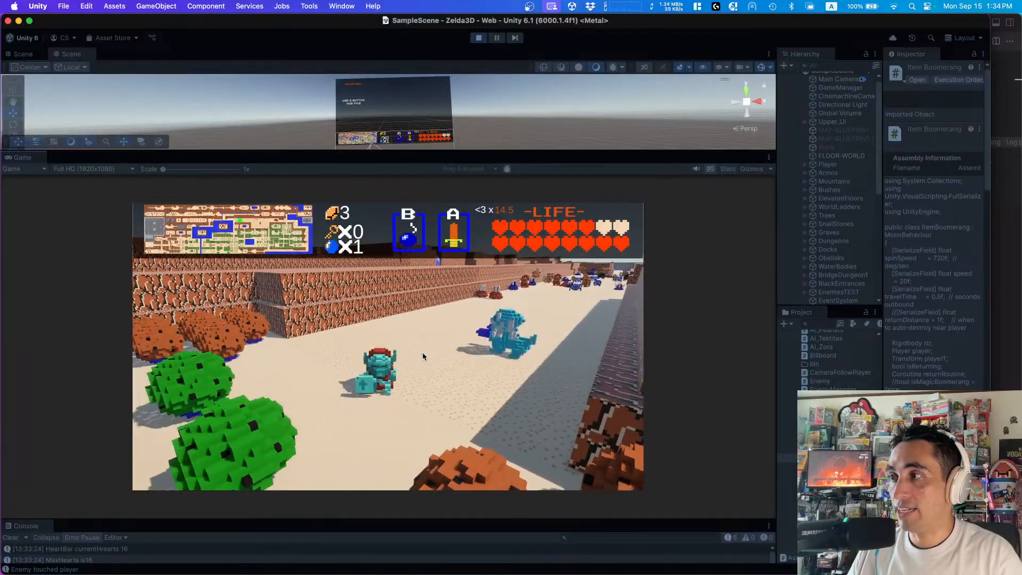
key(w)
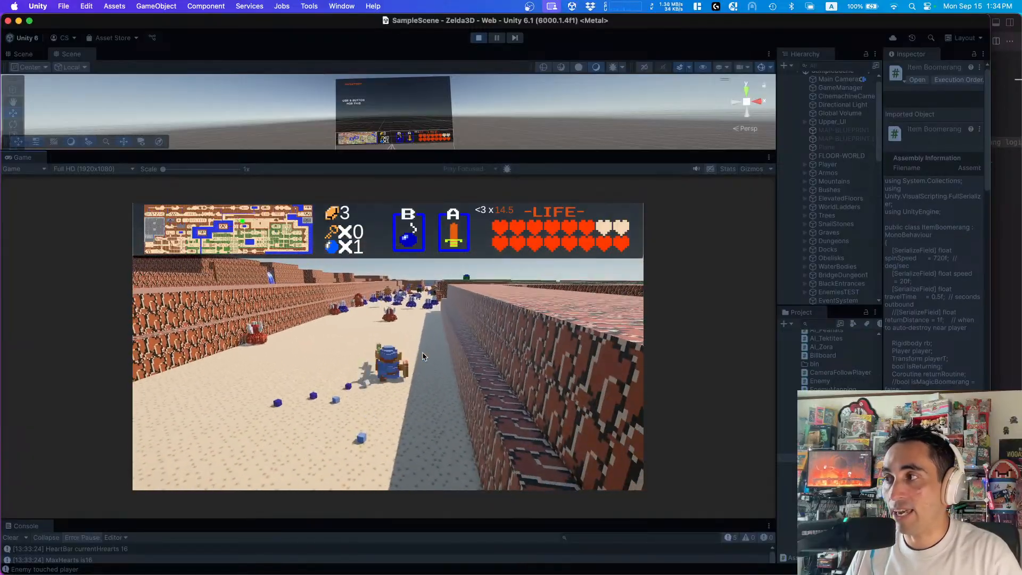
key(w)
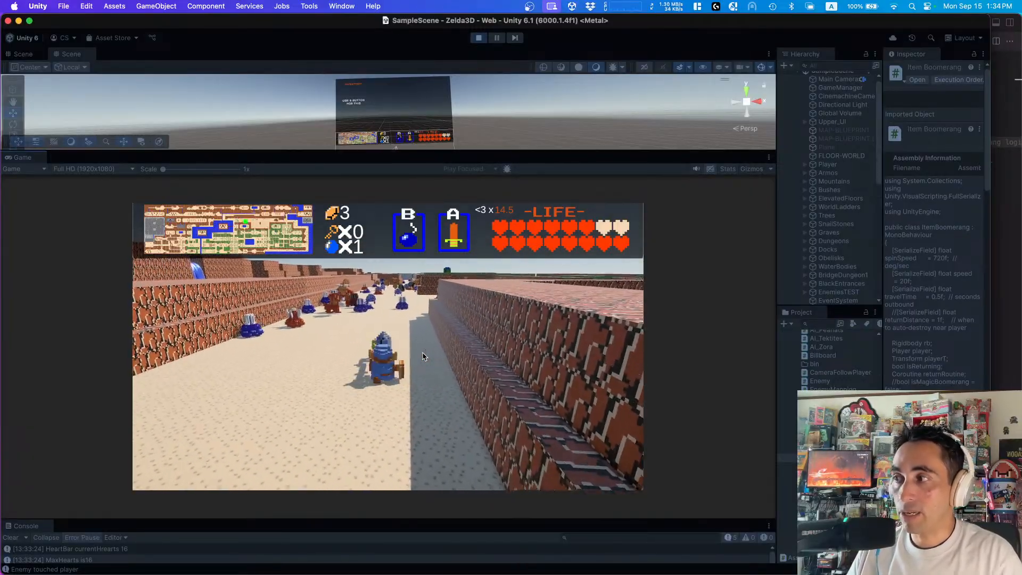
key(w)
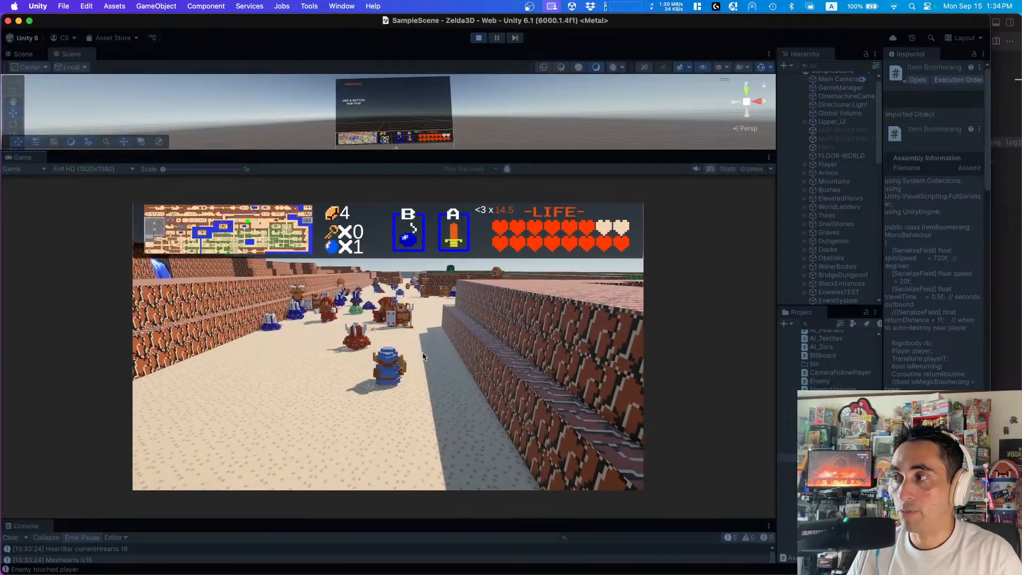
- Roam the open sandy area crowded with enemies to examine how the different enemy types move and attack
key(w)
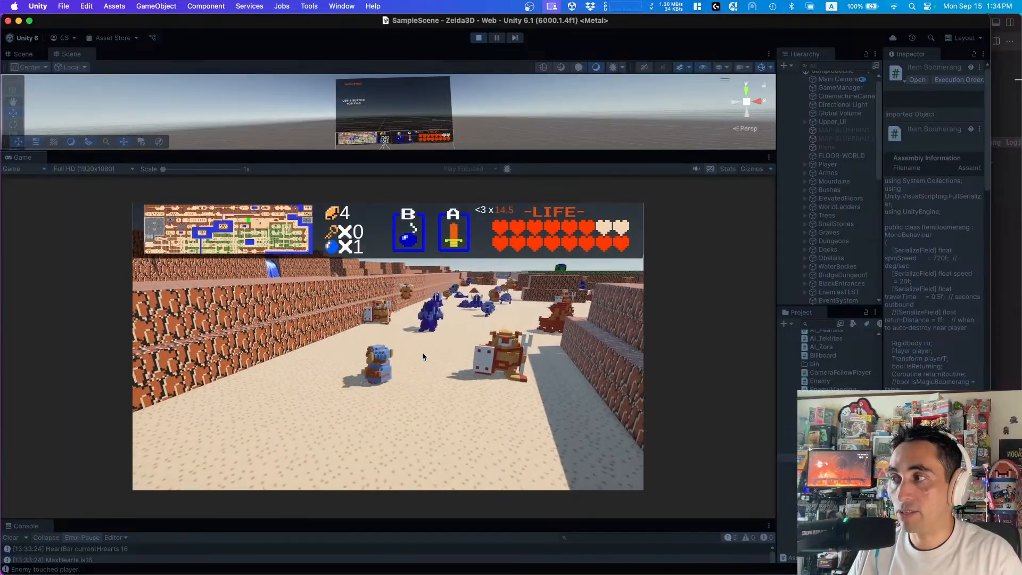
key(w)
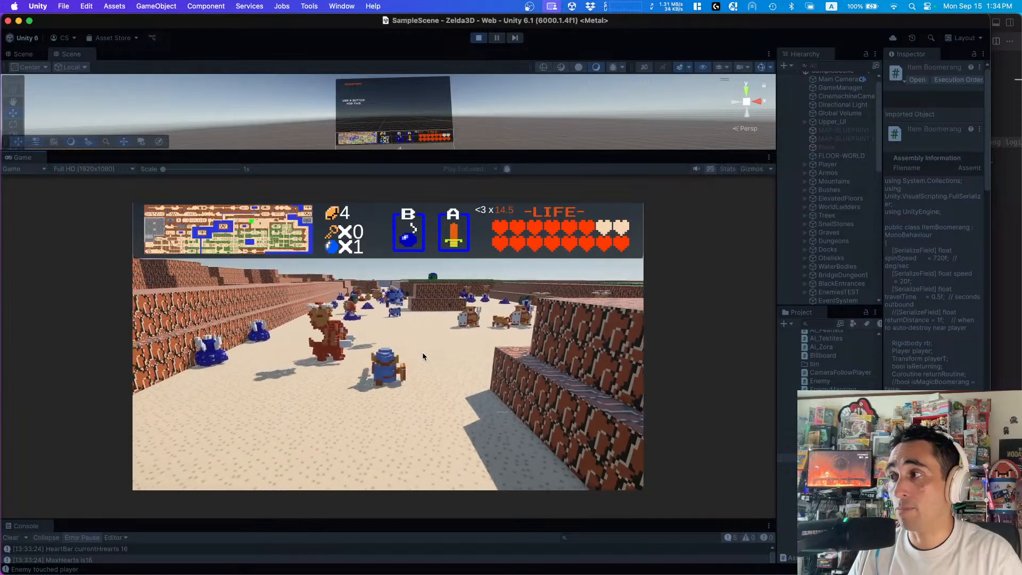
key(w)
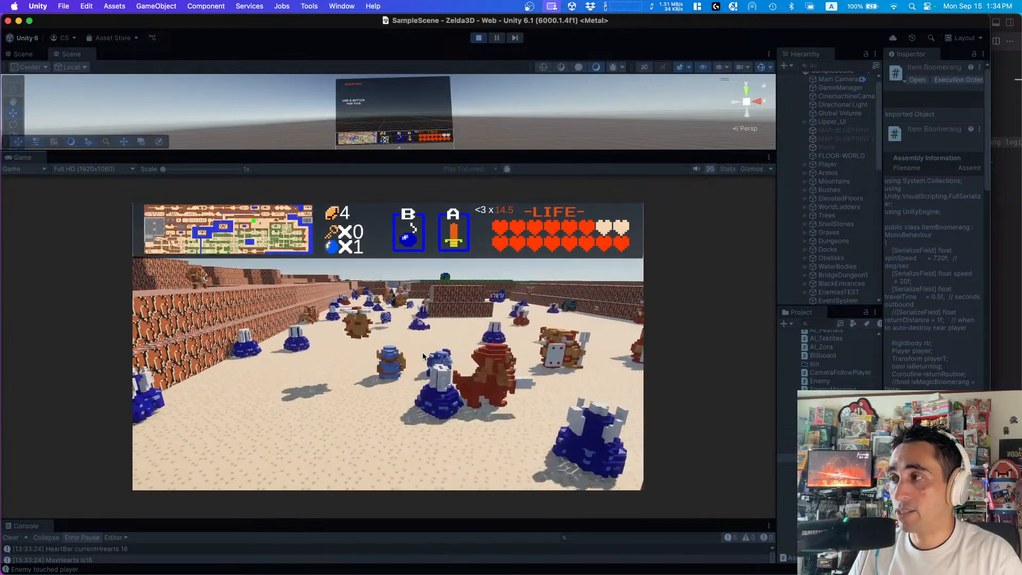
key(w)
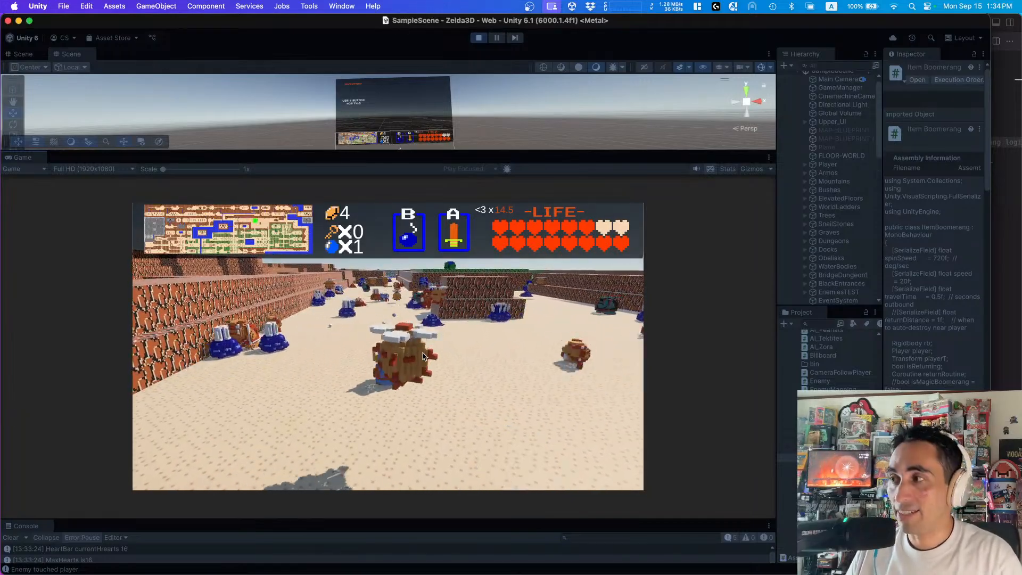
key(w)
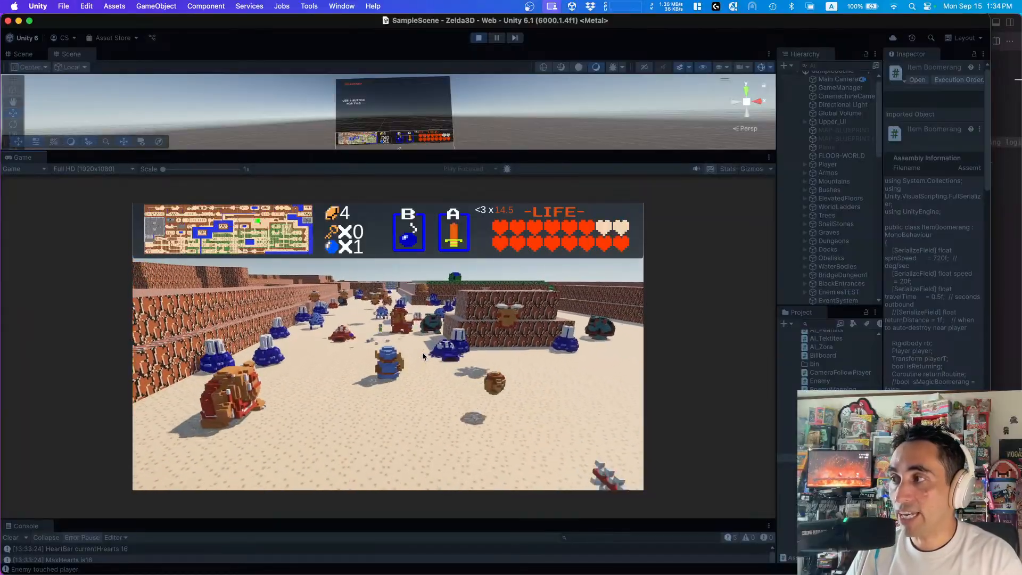
key(w)
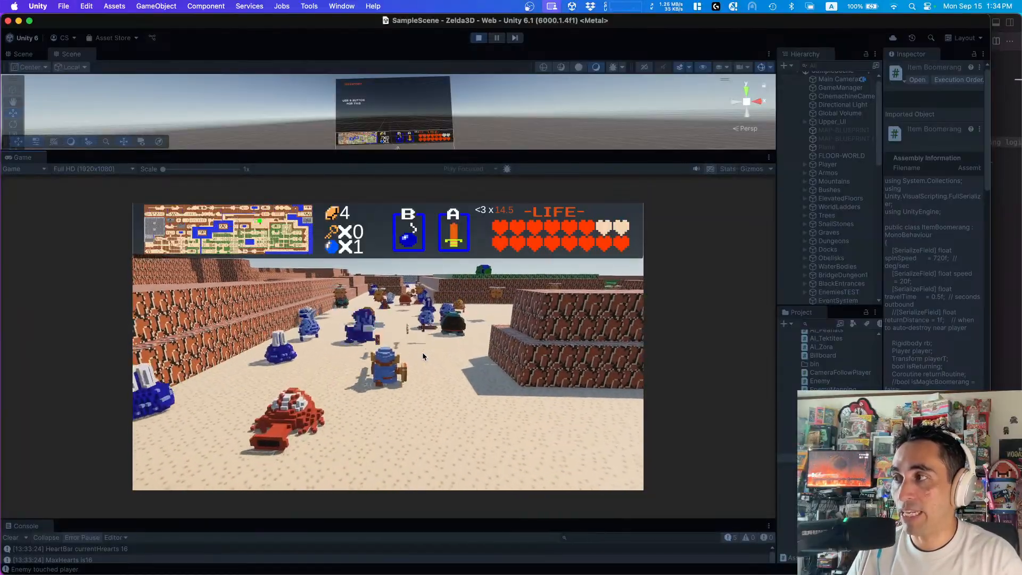
key(w)
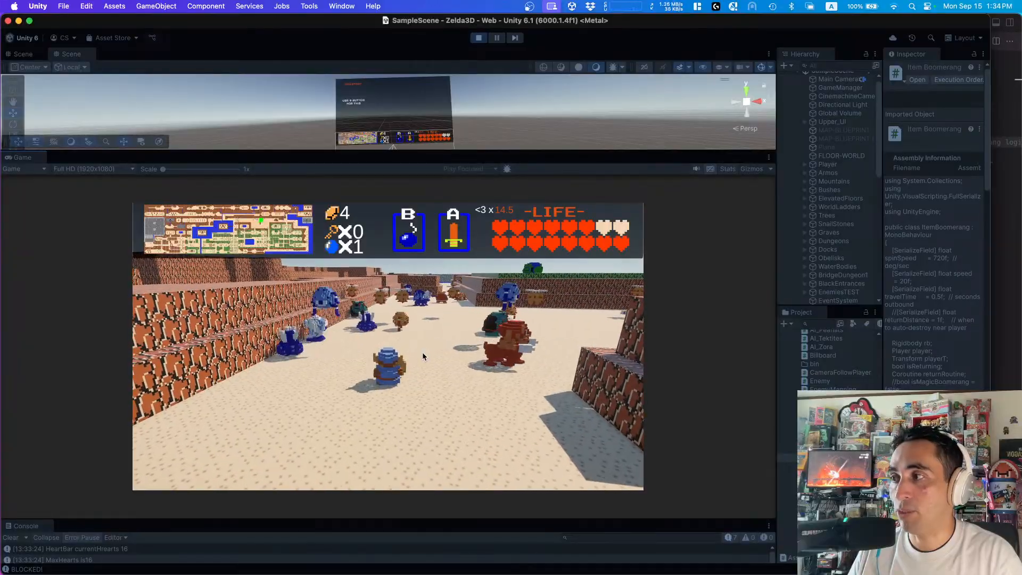
key(w)
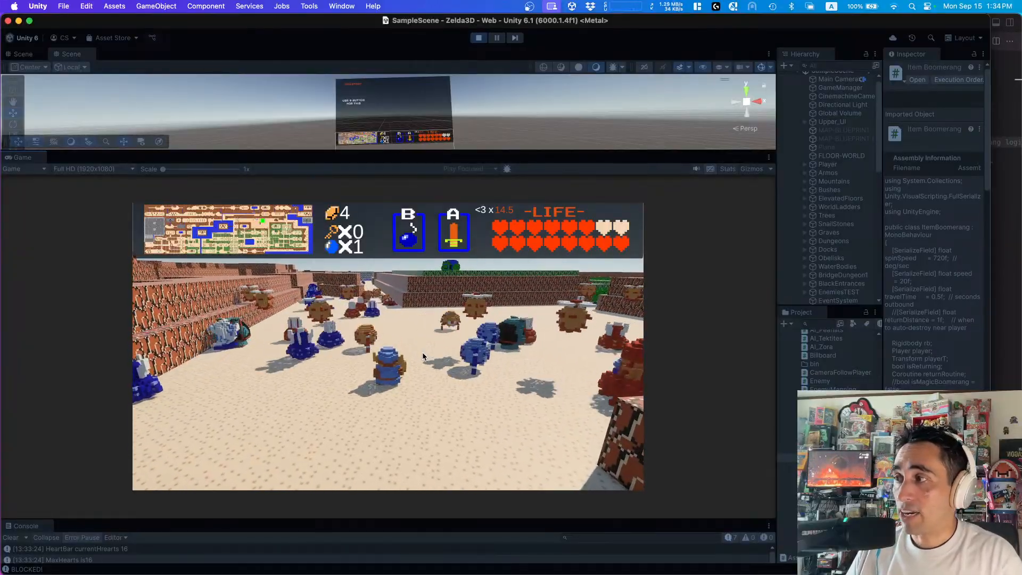
key(d)
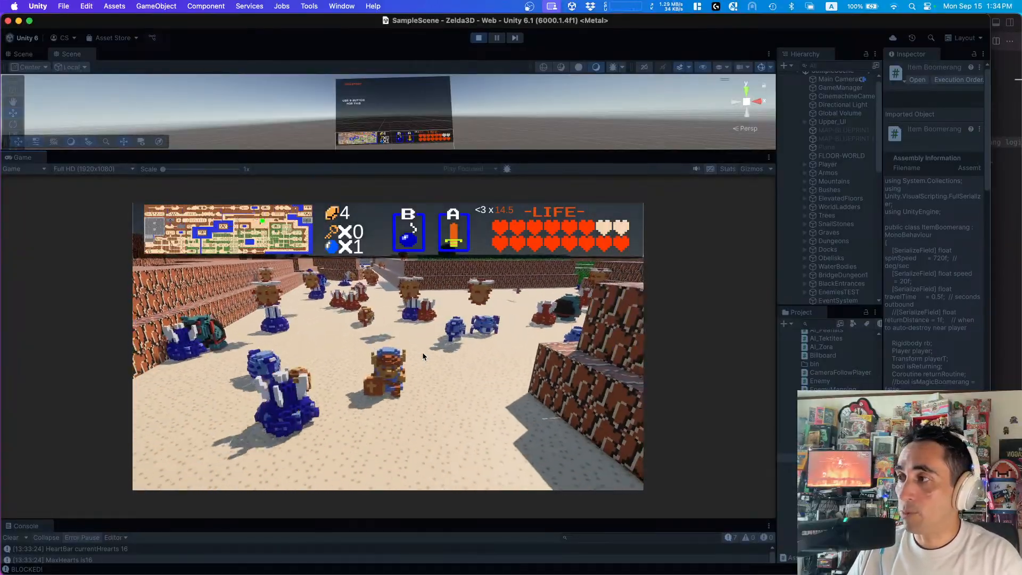
key(w)
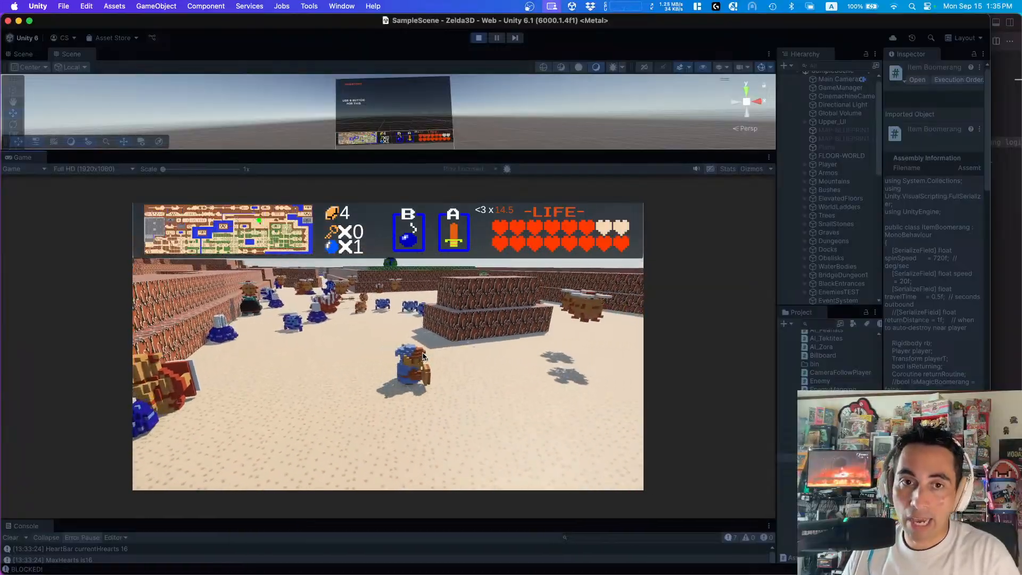
- Move the player through the enemy crowd past the brown rock block toward the area's far walled side
key(d)
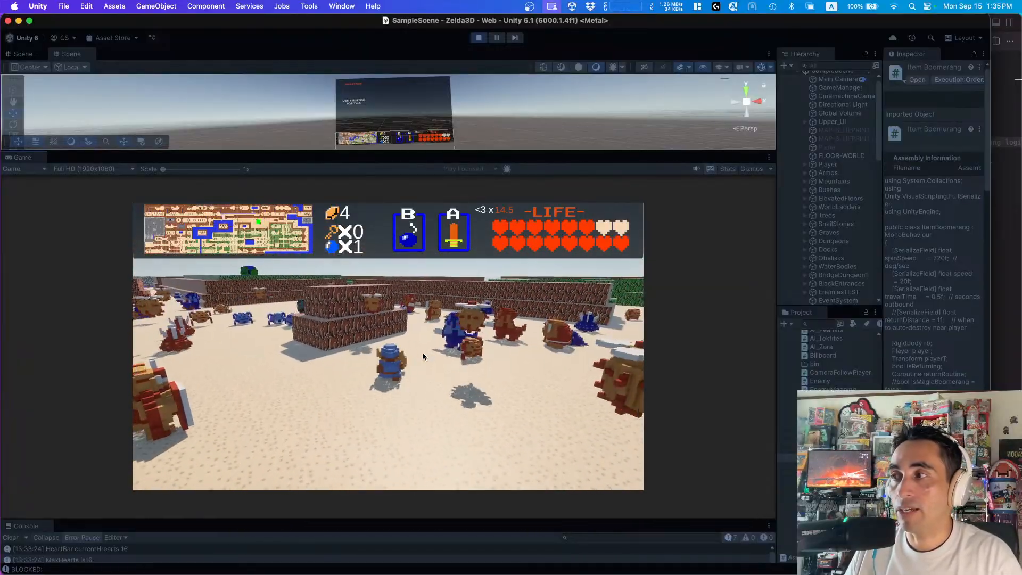
key(s)
key(w)
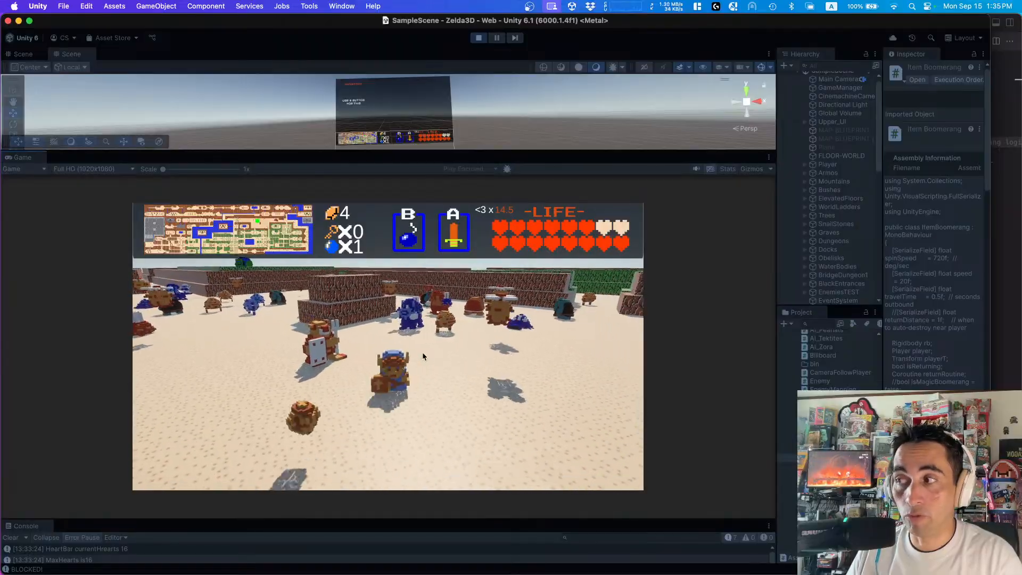
key(d)
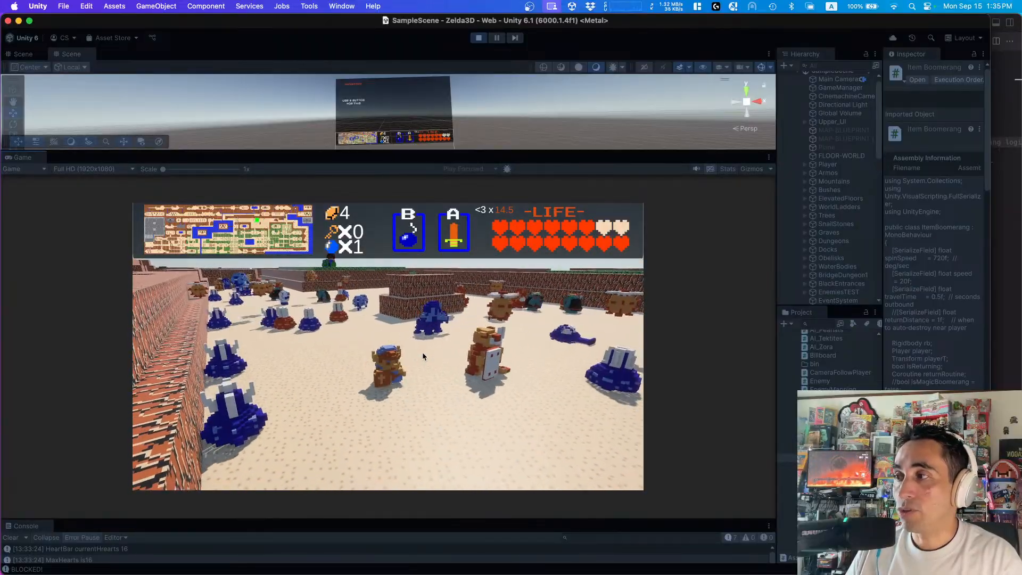
key(w)
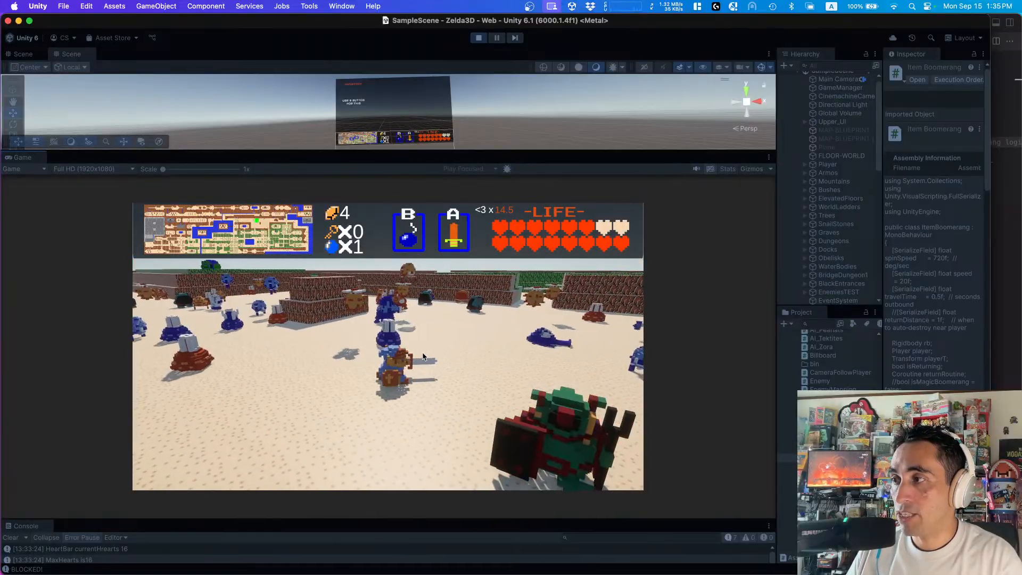
key(w)
key(a)
key(s)
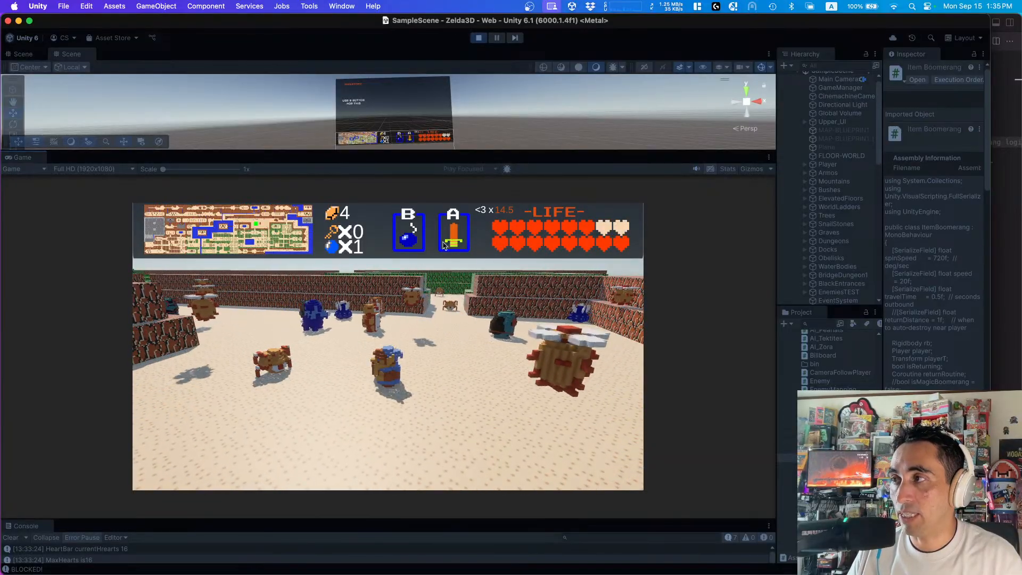
key(w)
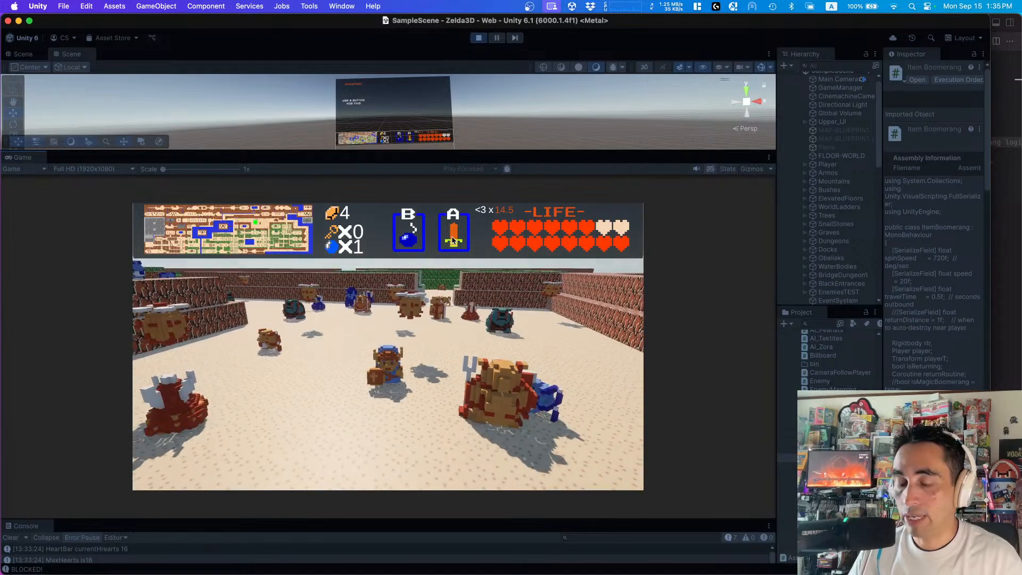
- Use the meat item in the open sand and move around nearby enemies to test their reaction
key(d)
key(m)
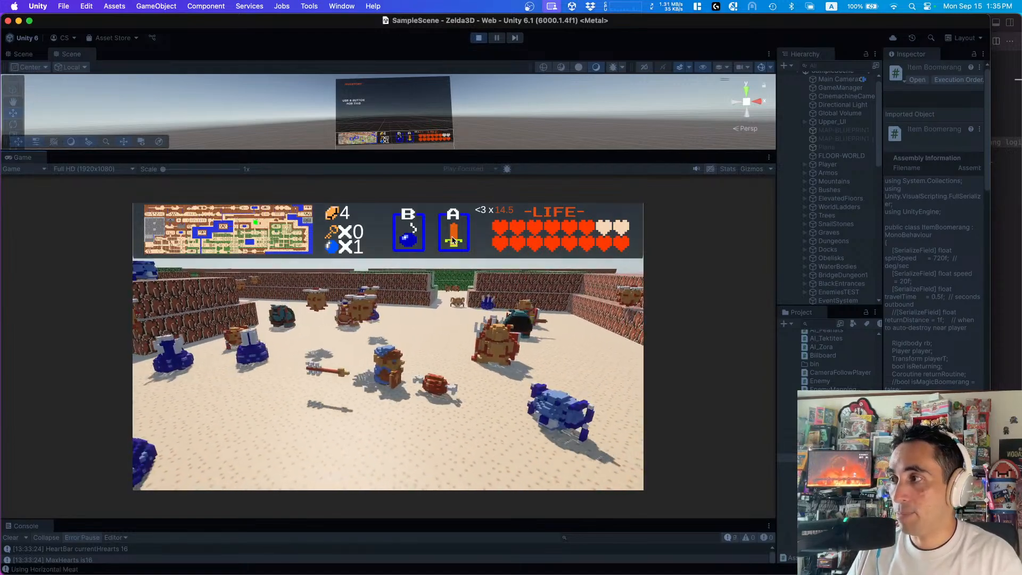
key(d)
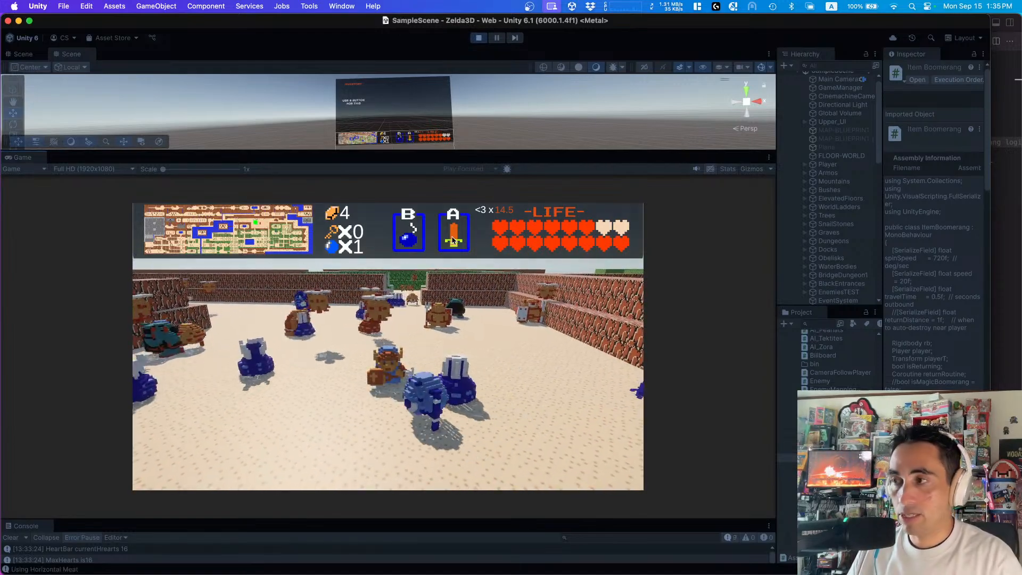
key(a)
key(s)
key(w)
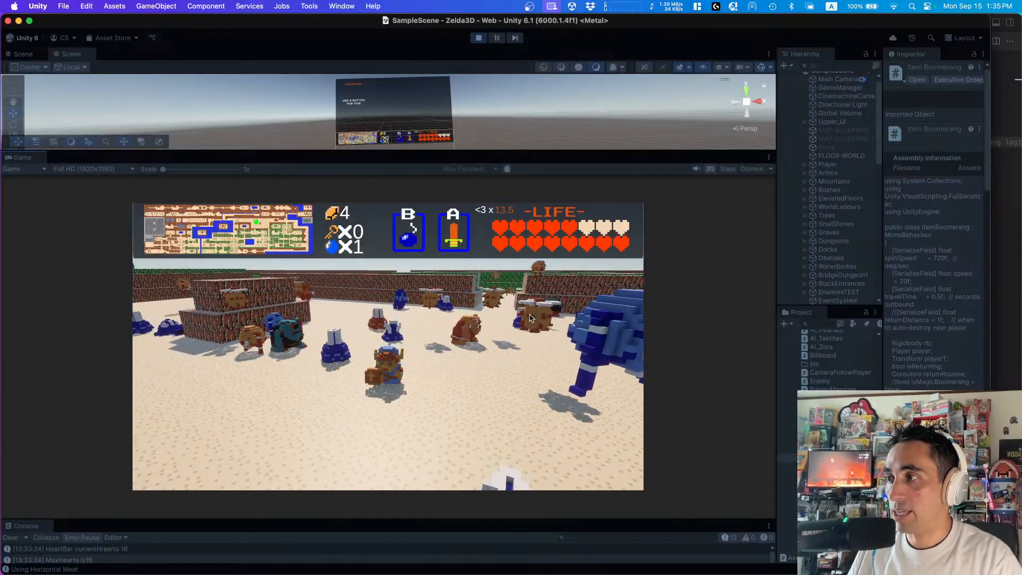
- Lead the player around the rock wall corner into the corridor toward the green bushes, attacking the red enemies there
key(d)
key(d)
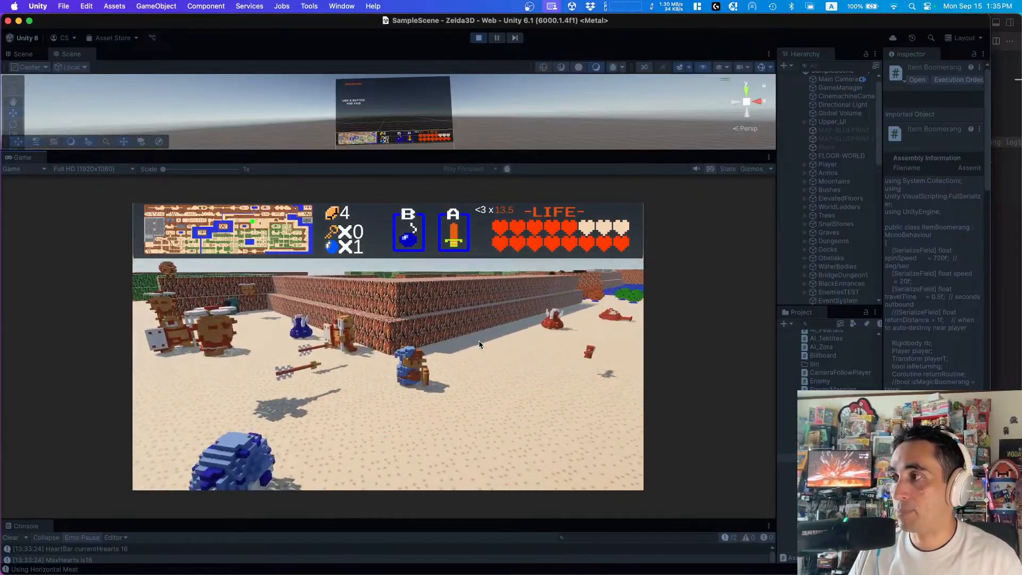
key(w)
key(d)
key(w)
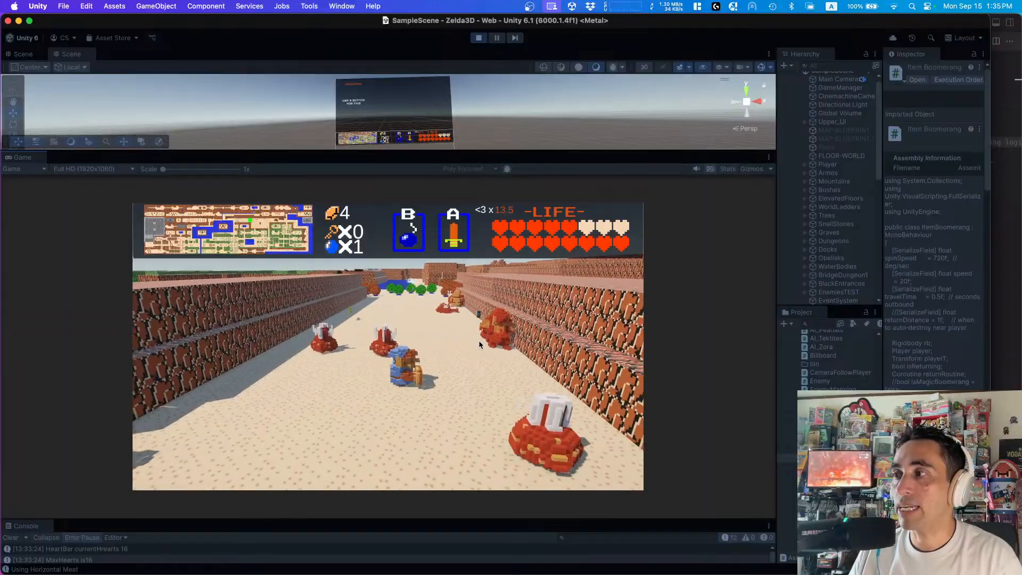
key(w)
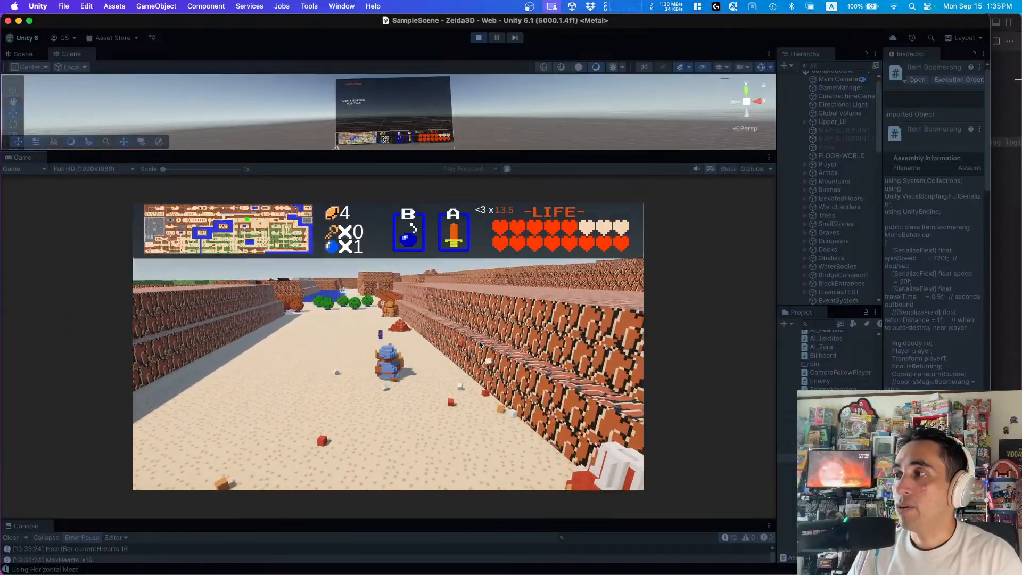
key(a)
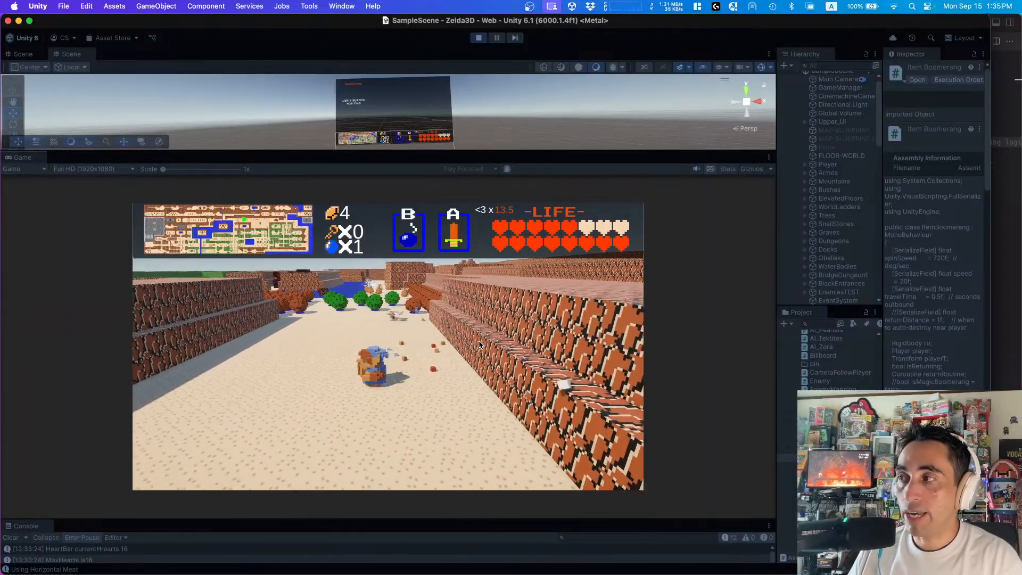
- Return the player from the corridor to the open sandy area and fight the enemies near its entrance
key(a)
key(w)
key(a)
key(w)
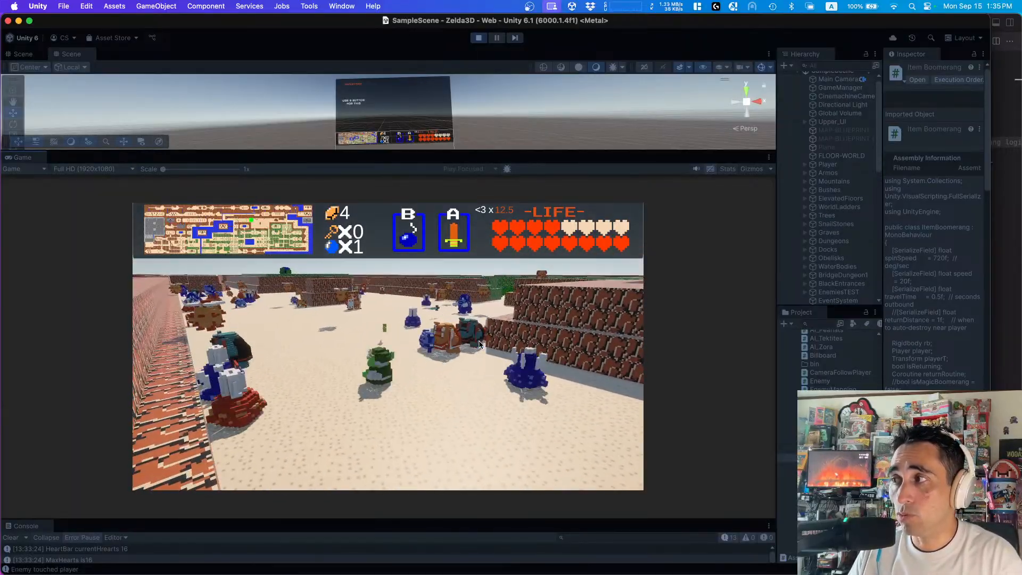
key(w)
key(d)
key(s)
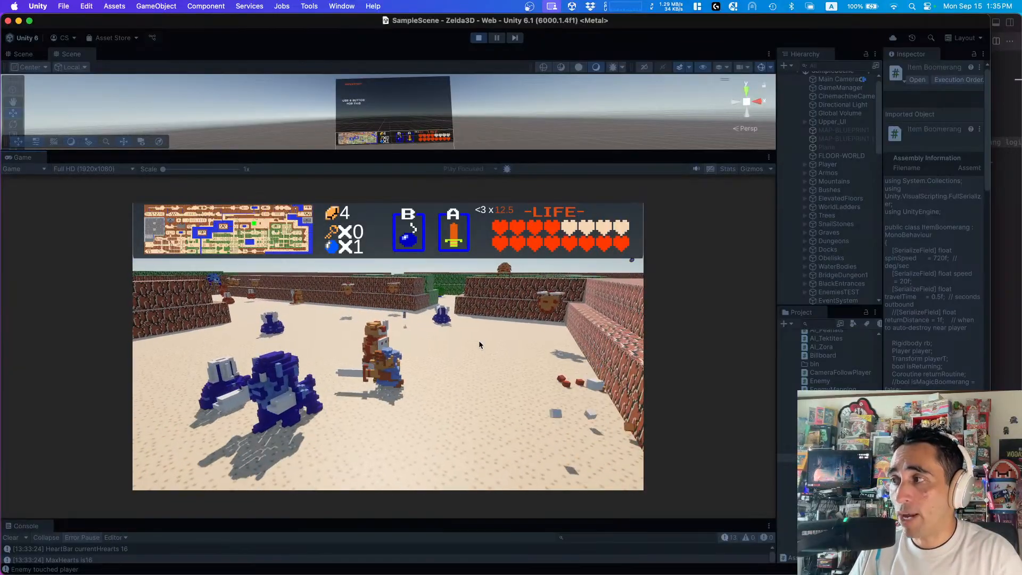
- Advance between the rock block and the long brown wall into the next sandy area, attacking enemies ahead
key(w)
key(w)
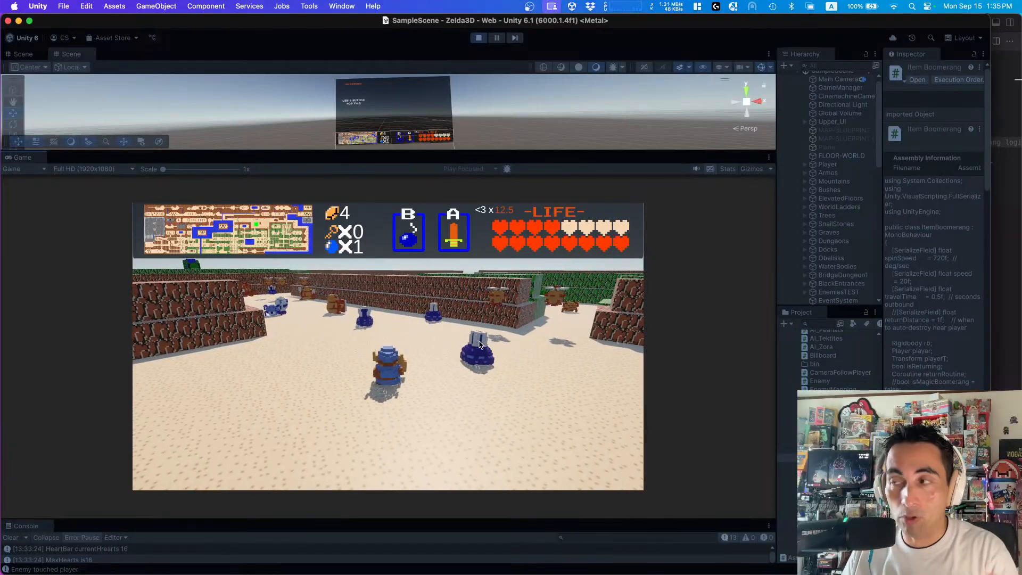
key(w)
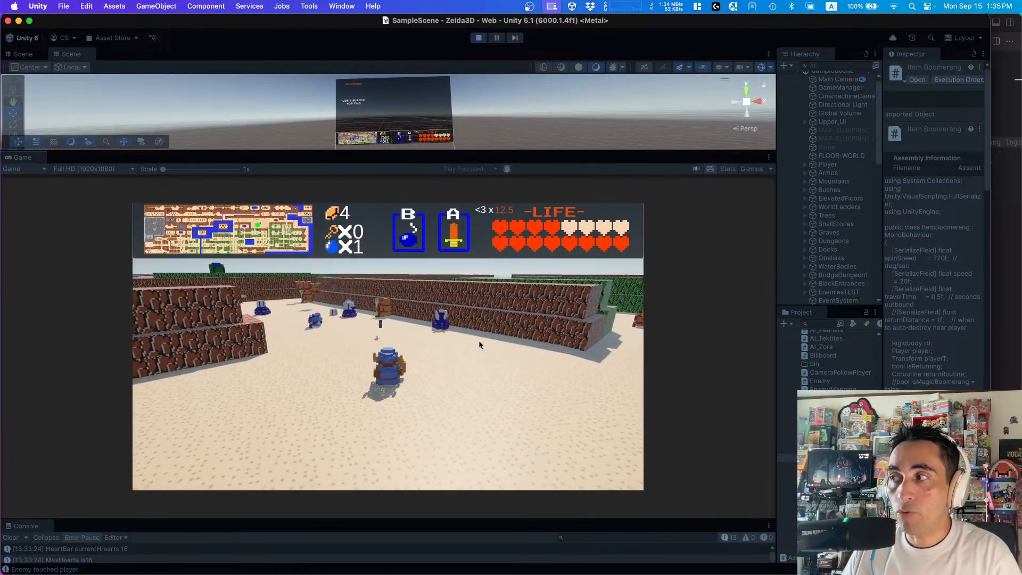
key(a)
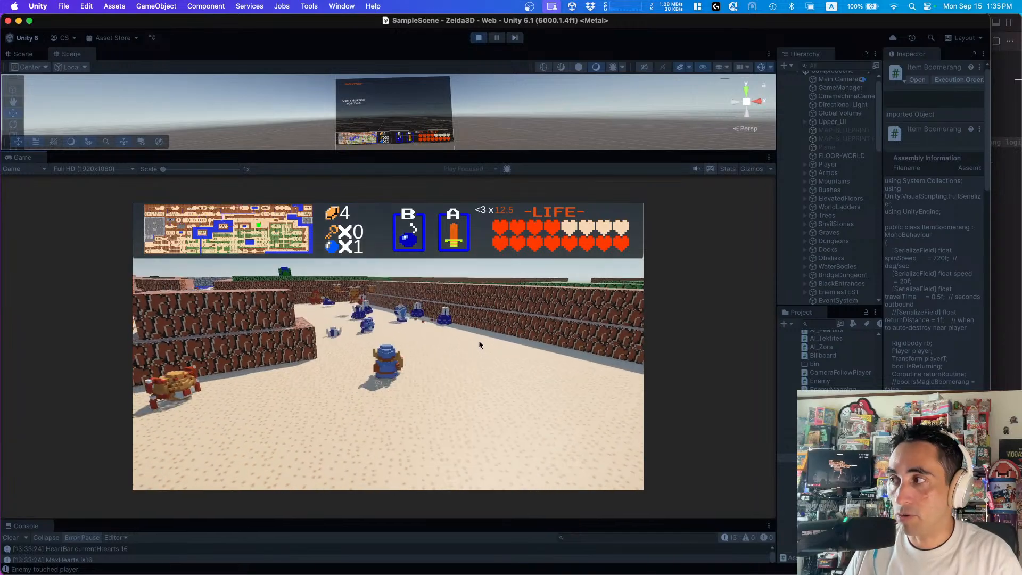
key(d)
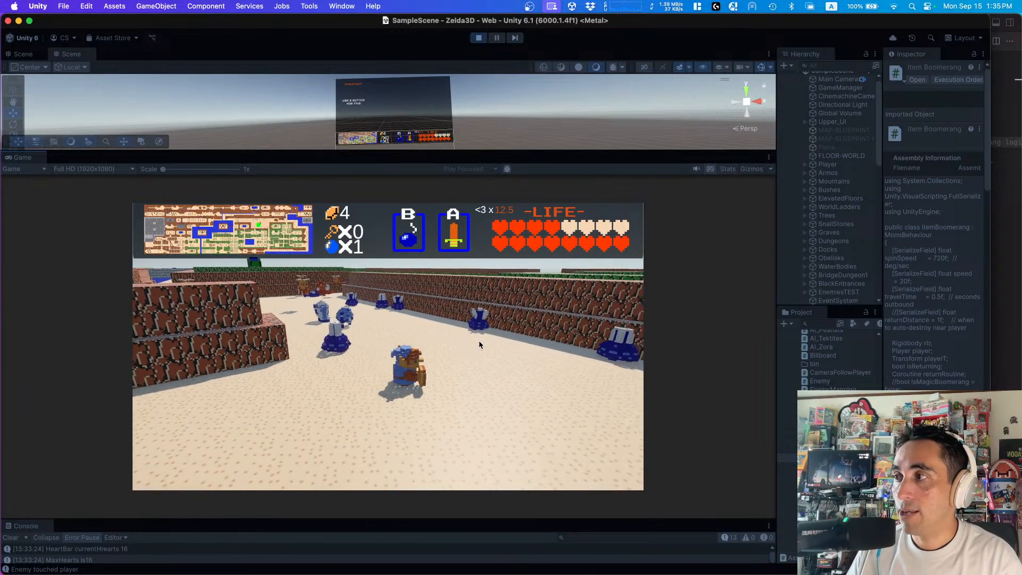
key(w)
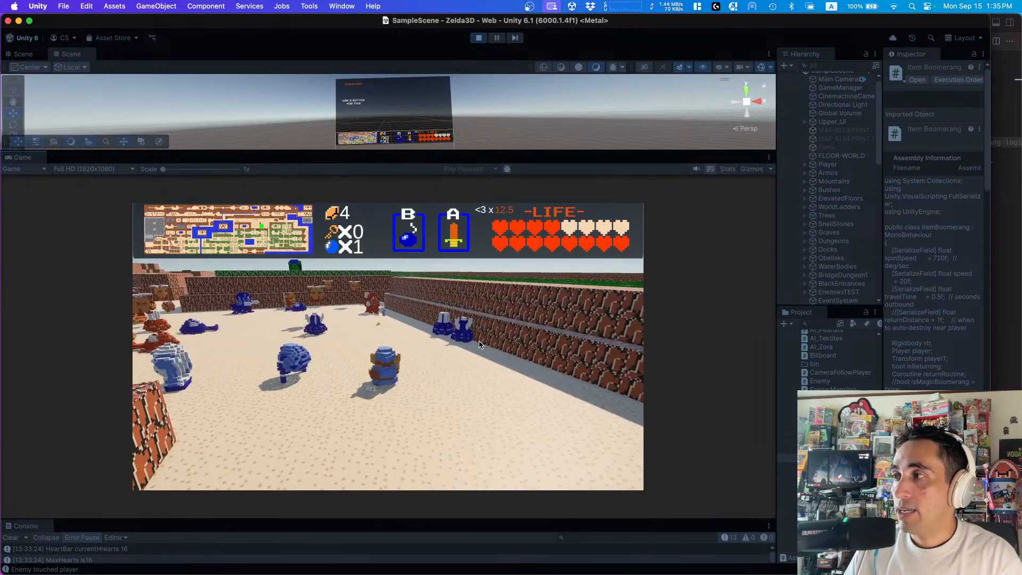
key(w)
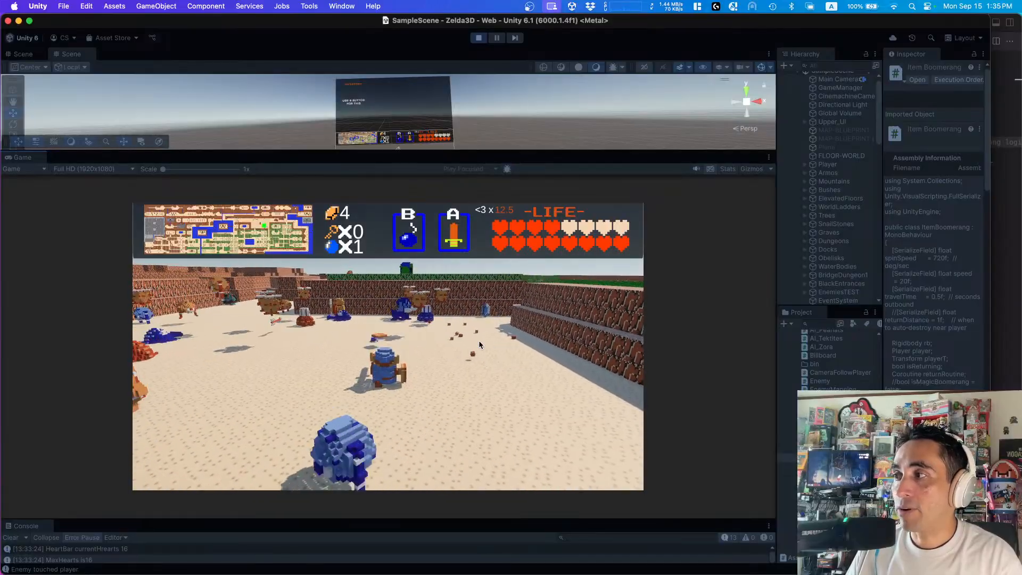
- Steer the player along the wall and across the sand toward the flying enemies, attacking them on the way
key(d)
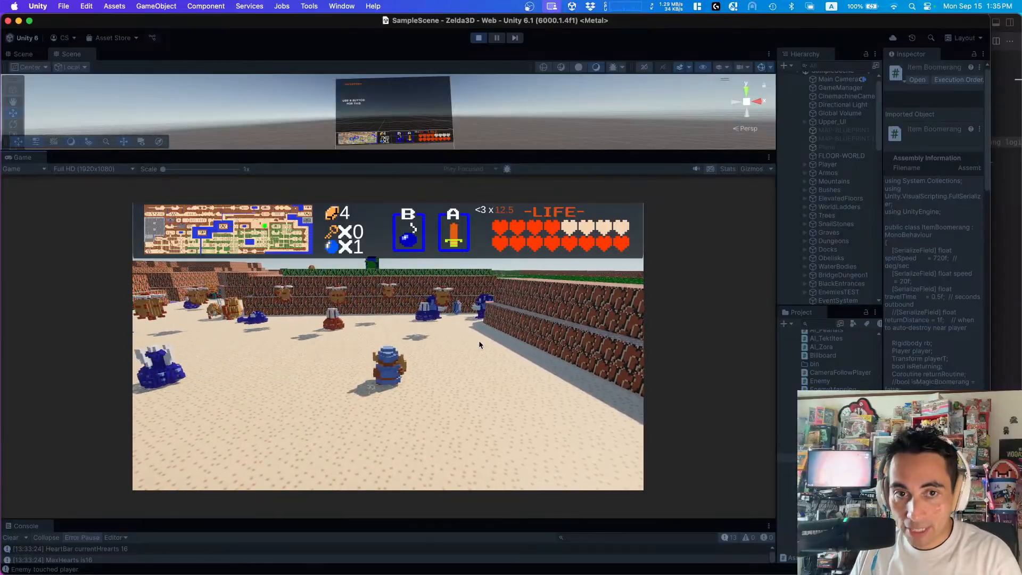
key(d)
key(w)
key(a)
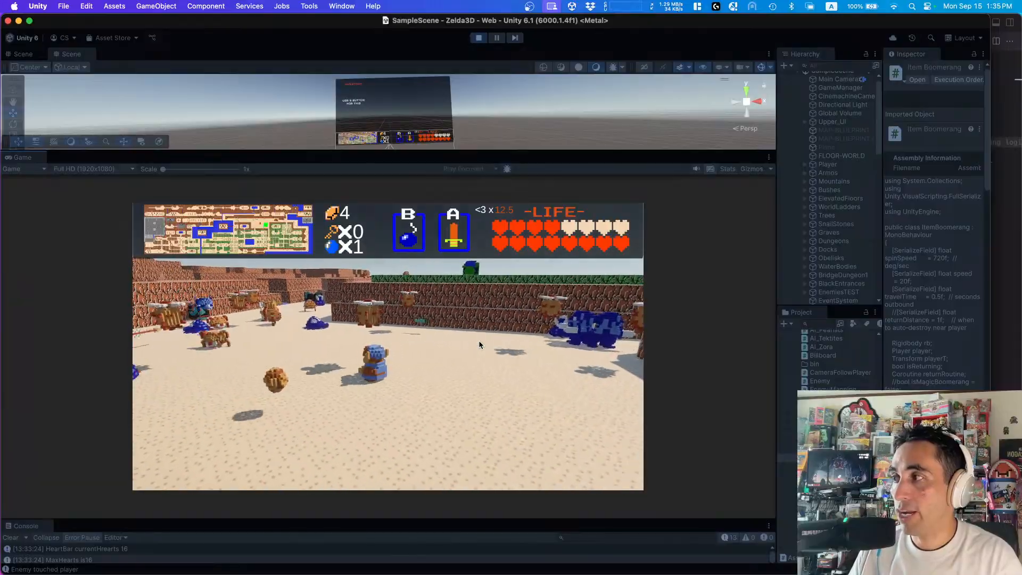
key(a)
key(w)
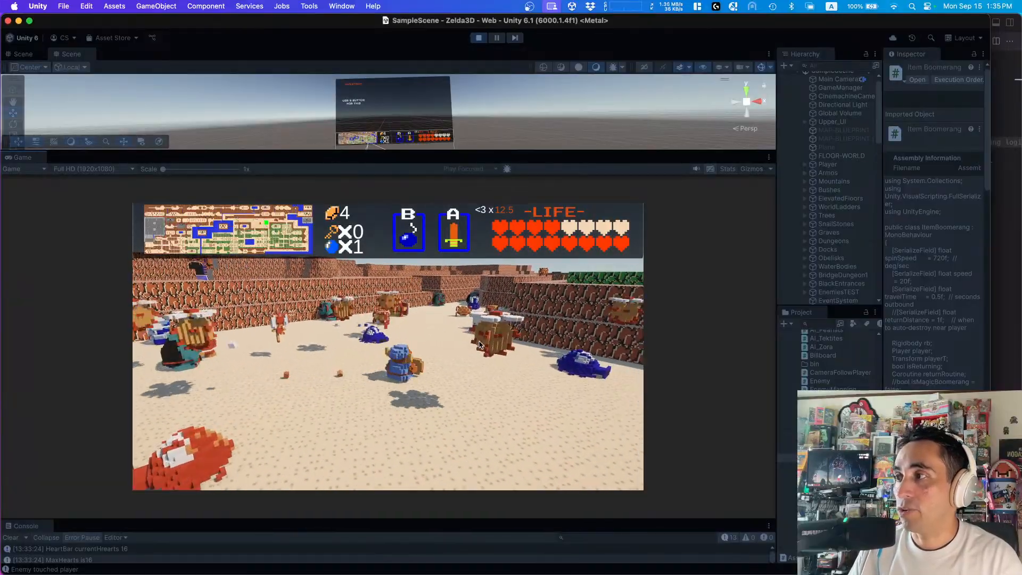
key(a)
key(w)
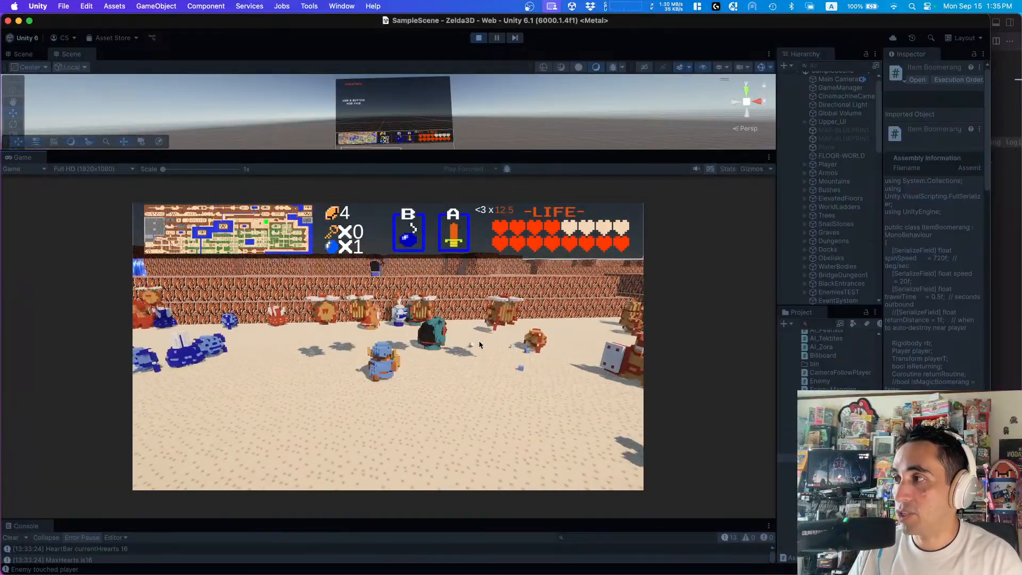
- Move back and forth in front of the far rock wall to examine how the mixed group of enemies behaves
key(a)
key(w)
key(s)
key(s)
key(d)
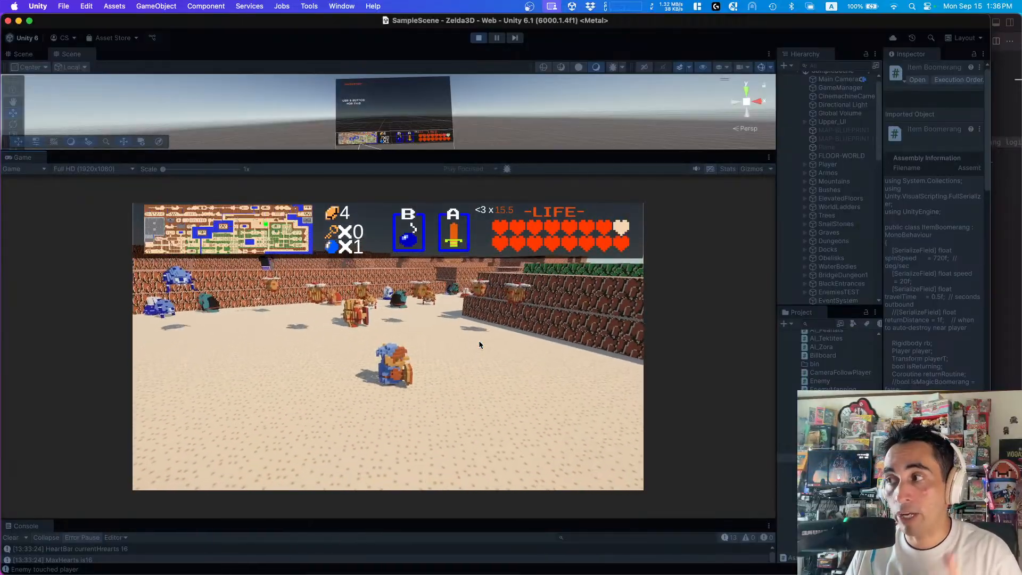
key(a)
key(w)
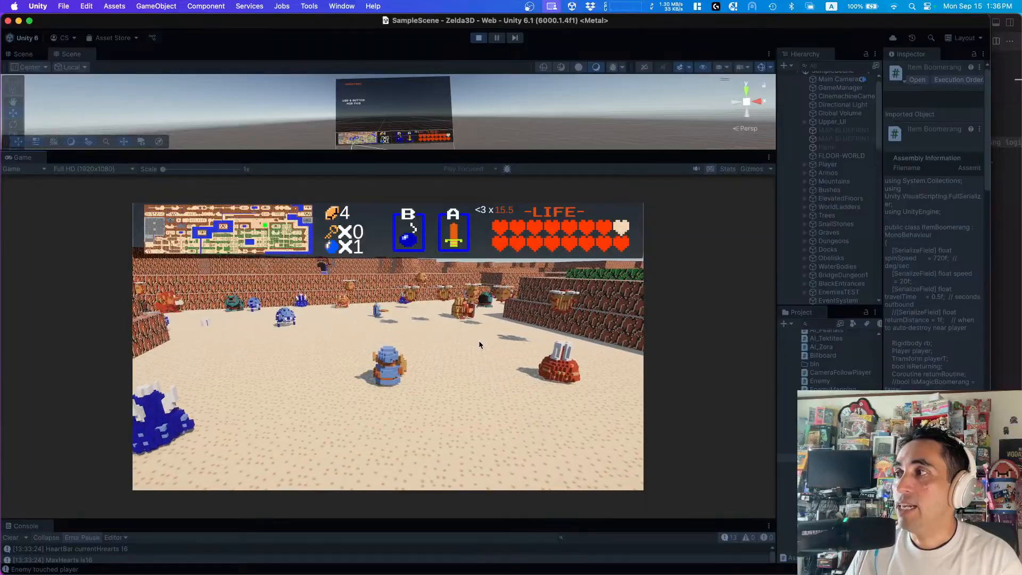
key(w)
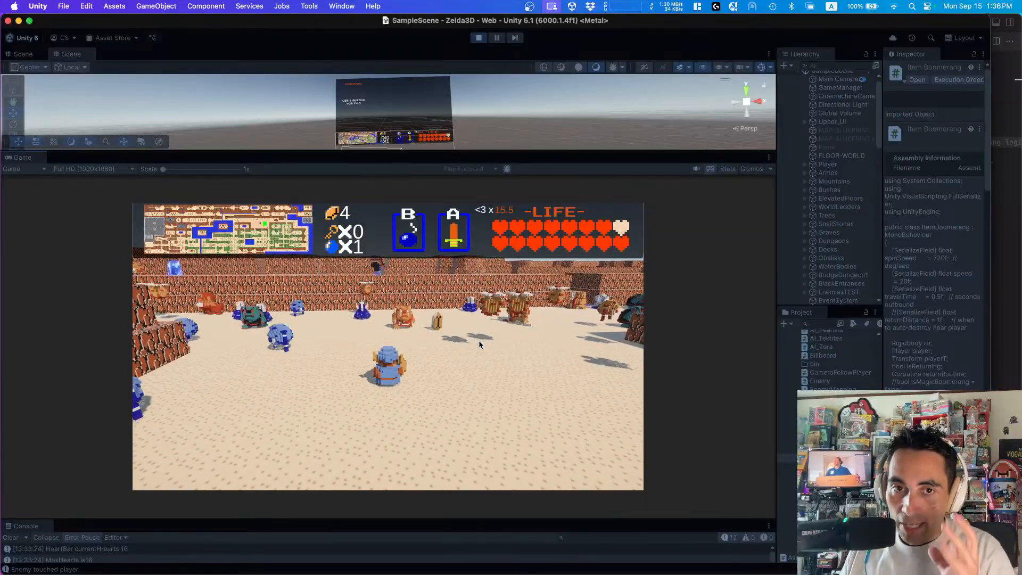
key(s)
key(d)
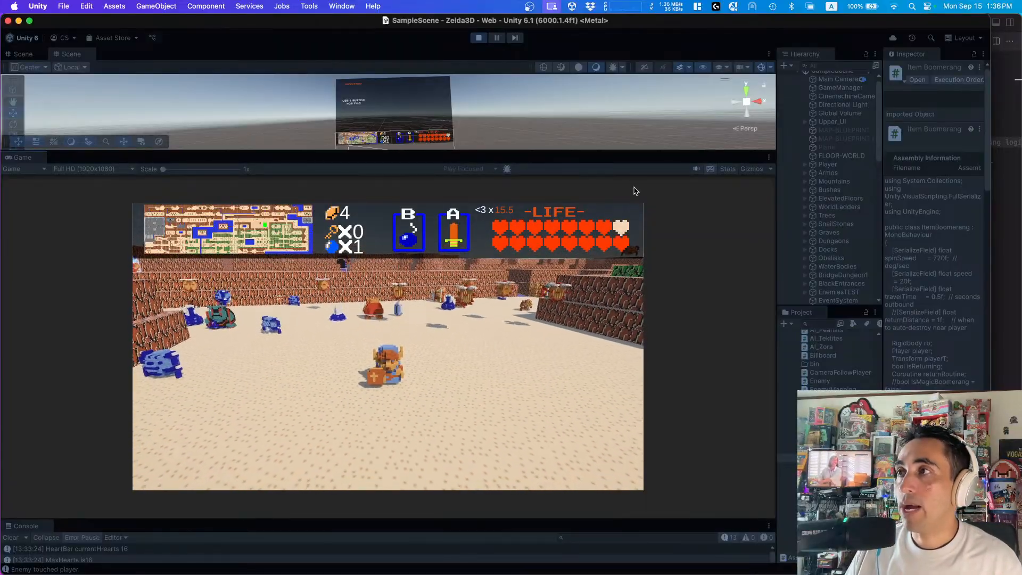
- Stop Play mode, enlarge the Scene view above the Game view, and switch to the other Scene view
key(super+p)
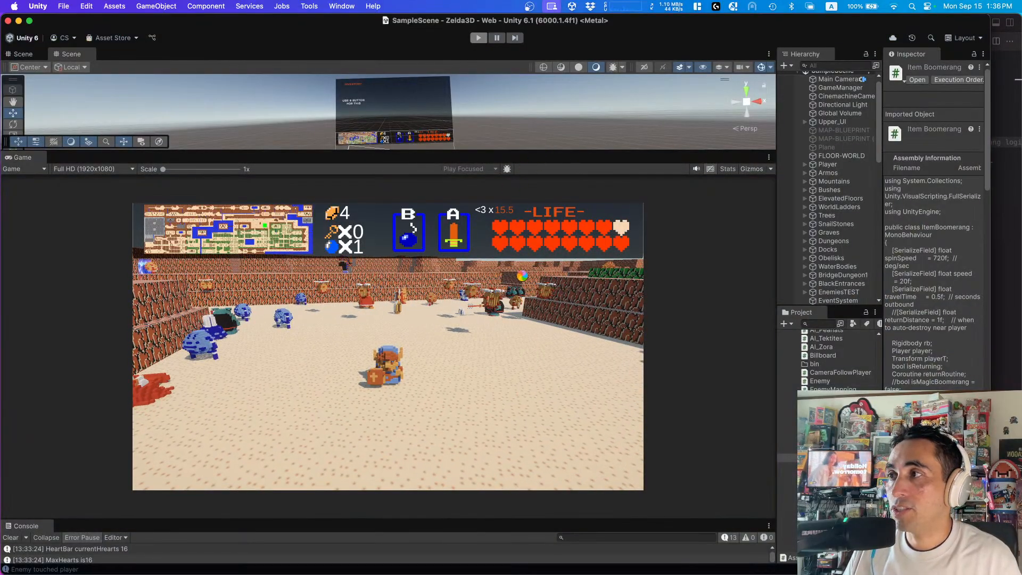
drag(529, 207, 522, 363)
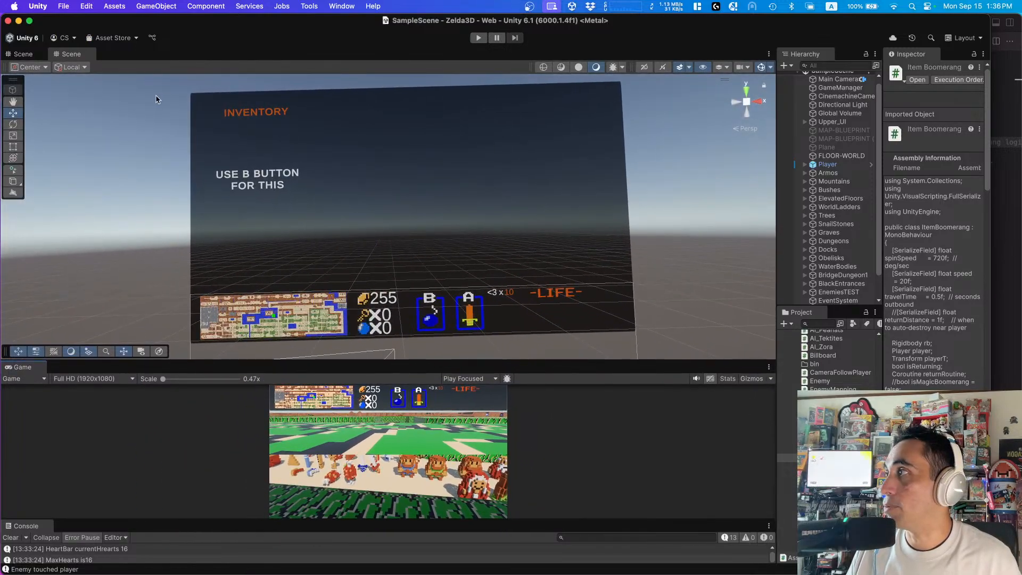
click(25, 56)
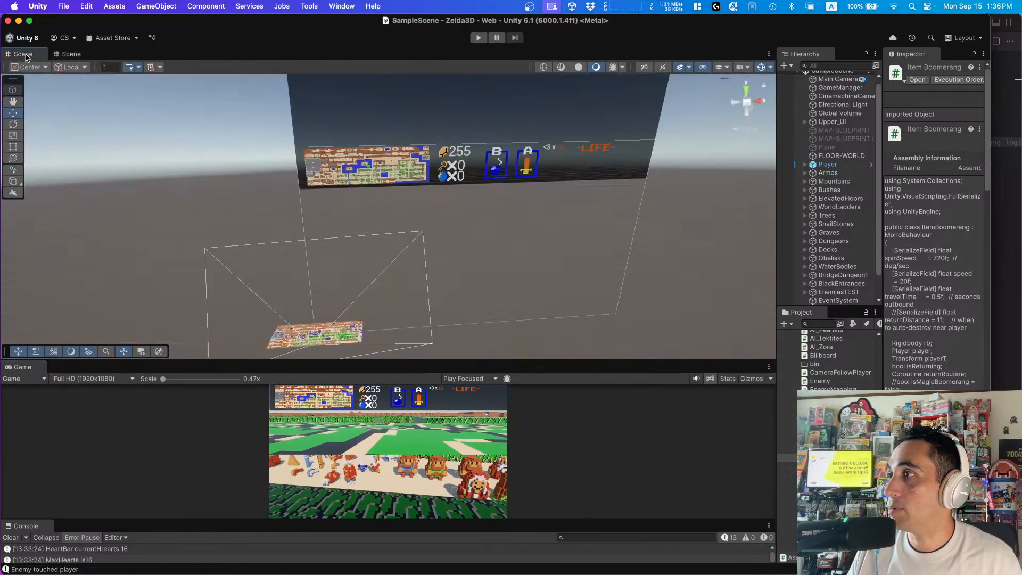
- Bring the overworld map into view in the scene and select a green bush on it
alt+drag(340, 242, 304, 322)
click(327, 254)
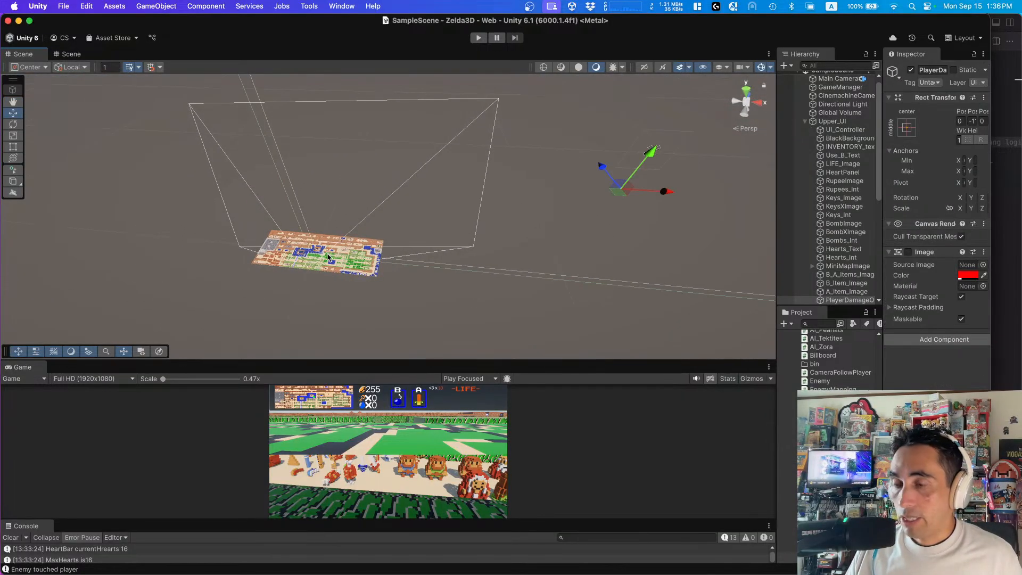
key(f)
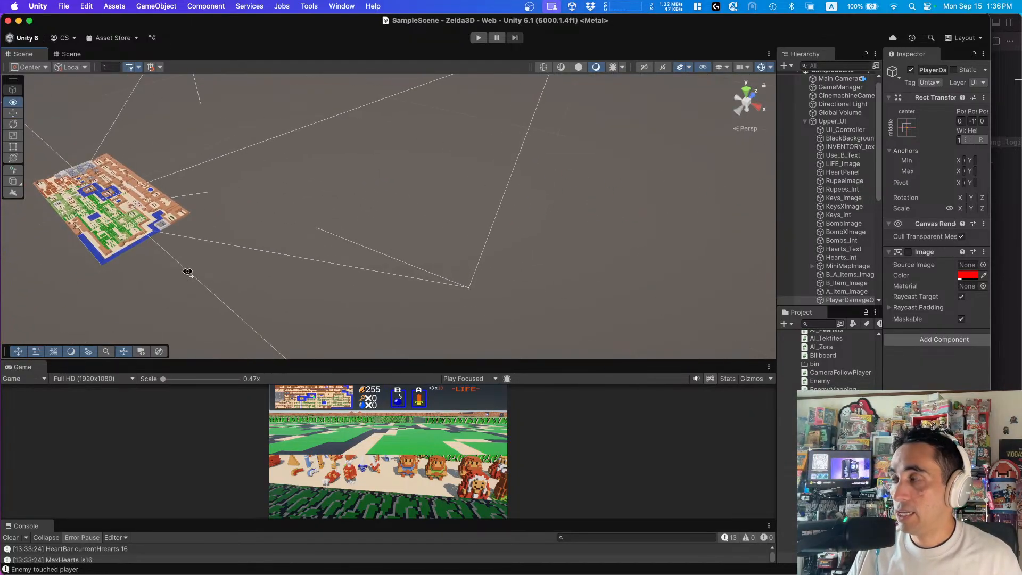
click(149, 206)
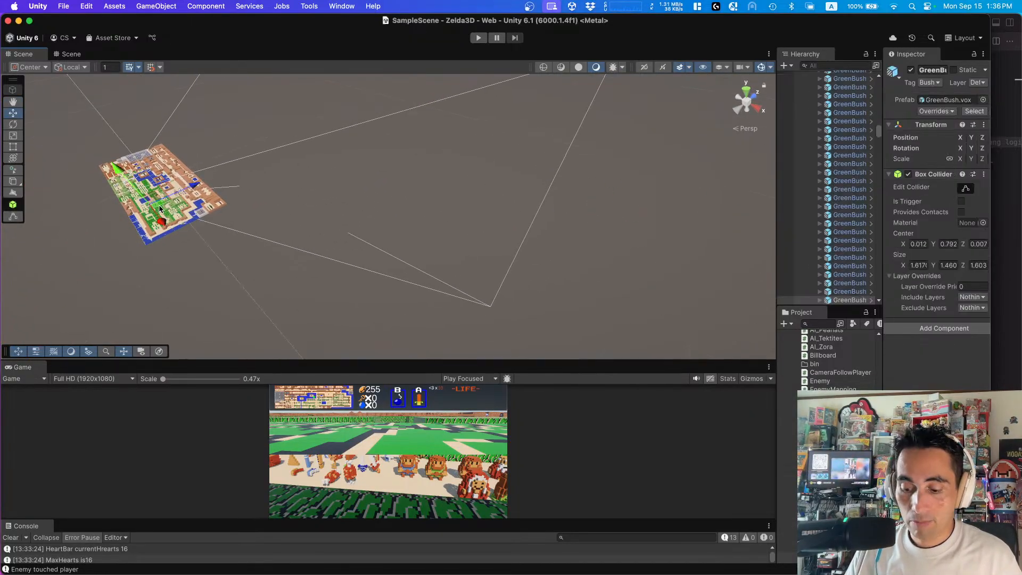
- Frame the selected green bush and survey the surrounding bush fields, forest walls and nearby water on the overworld map
key(f)
scroll(302, 195, down, 5)
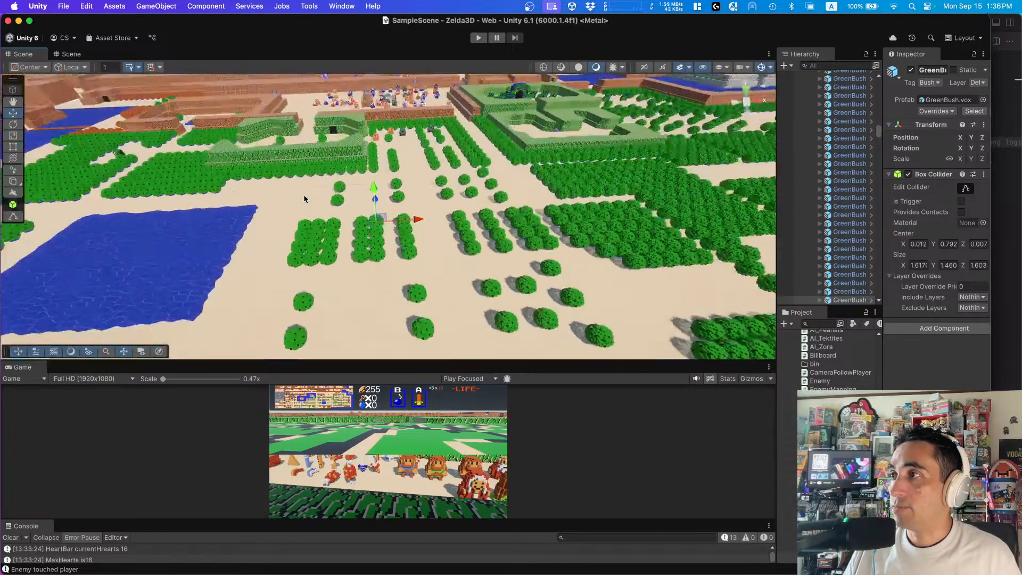
scroll(304, 199, down, 10)
alt+drag(304, 199, 301, 245)
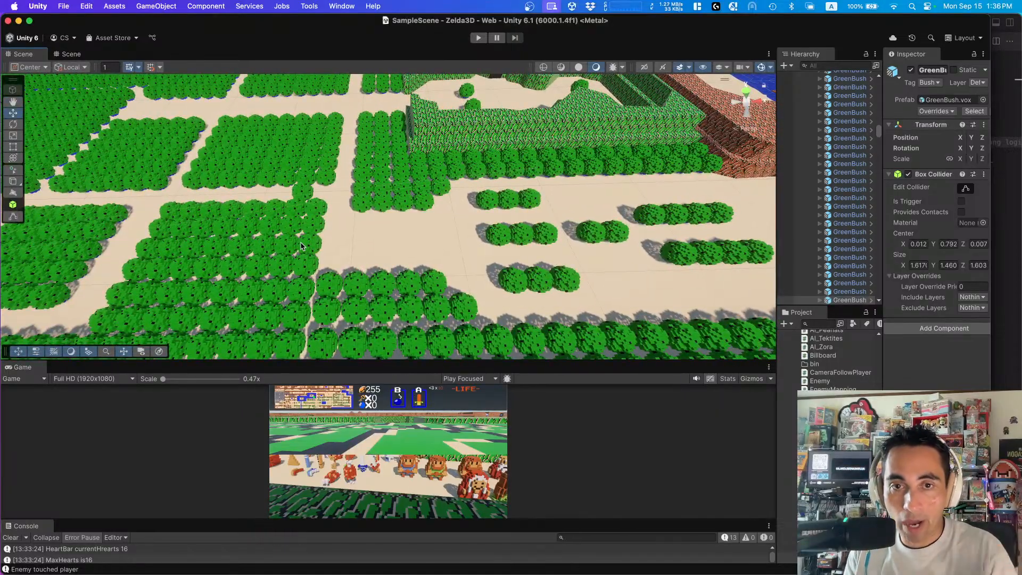
alt+drag(462, 200, 361, 105)
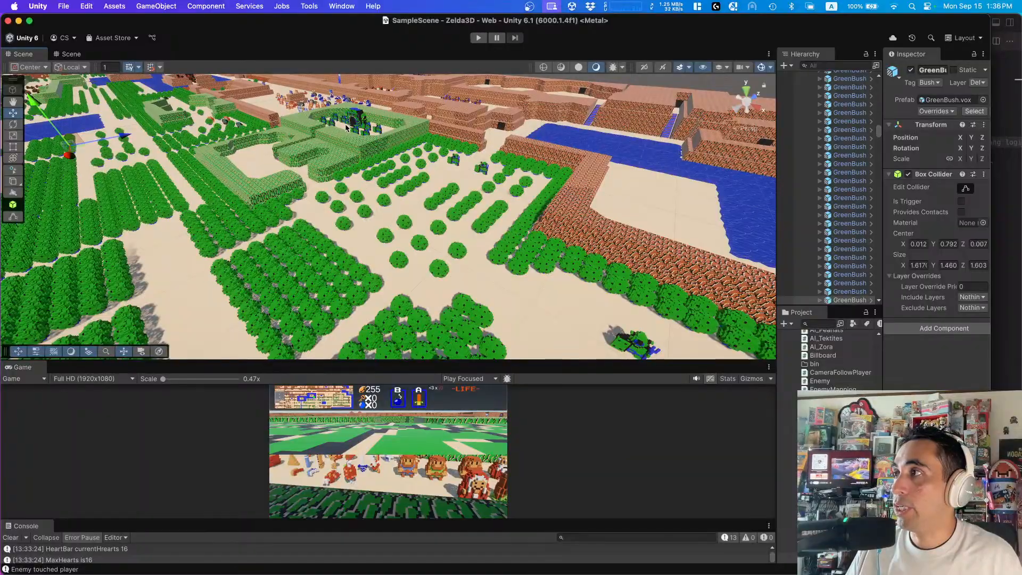
alt+drag(371, 202, 605, 291)
alt+drag(462, 248, 560, 136)
- Fly over the walled courtyards with white and green statues and across the sand area holding the mixed enemies
key(w)
right_drag(561, 136, 524, 168)
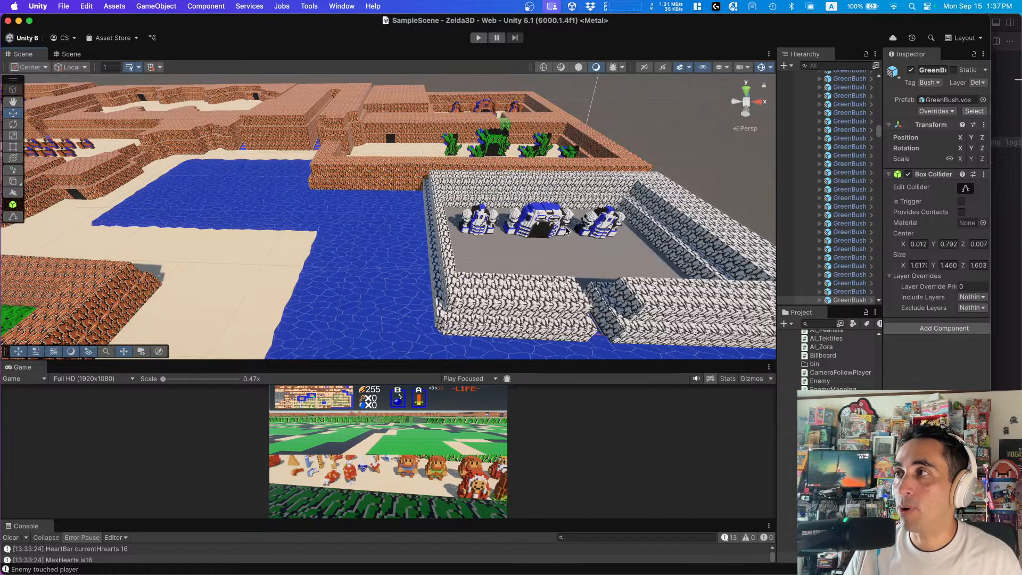
key(w)
right_drag(492, 176, 494, 180)
scroll(496, 173, down, 5)
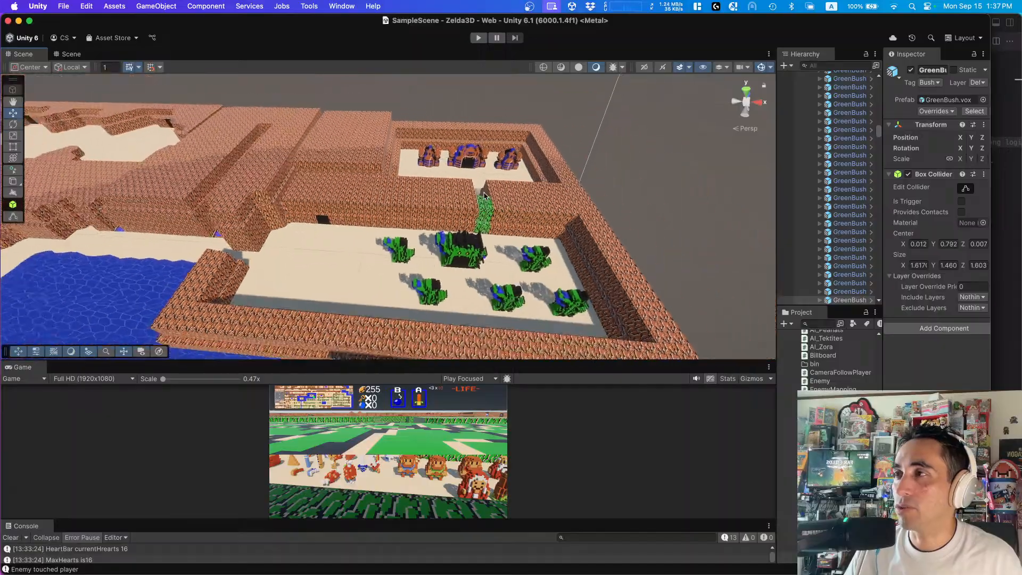
right_drag(475, 170, 316, 155)
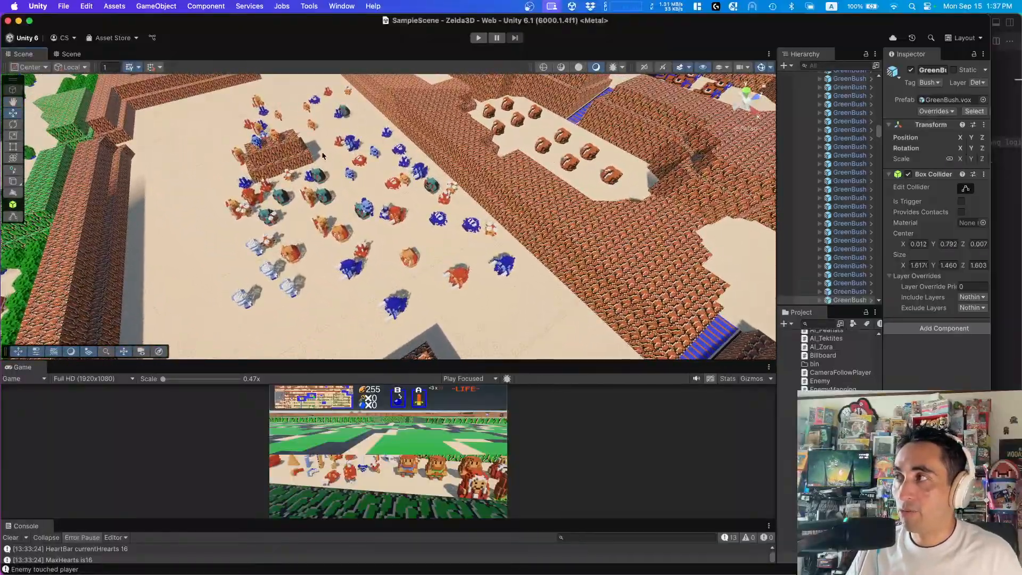
right_drag(319, 232, 447, 174)
right_drag(402, 143, 344, 181)
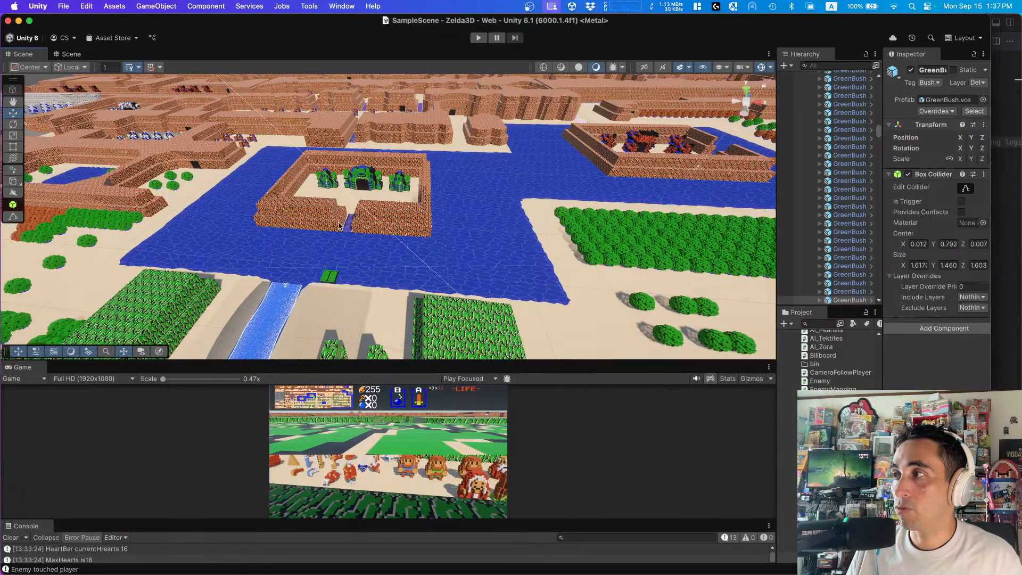
- Survey the brown bush fields, the white-walled graveyard and the rocky mountains along the map's far edge
right_drag(384, 214, 303, 185)
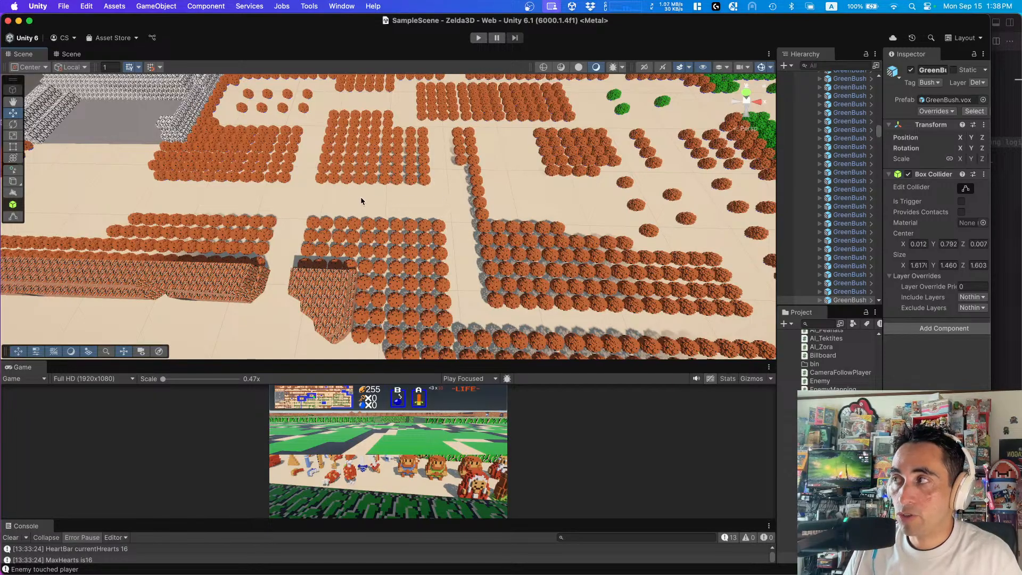
scroll(112, 142, down, 3)
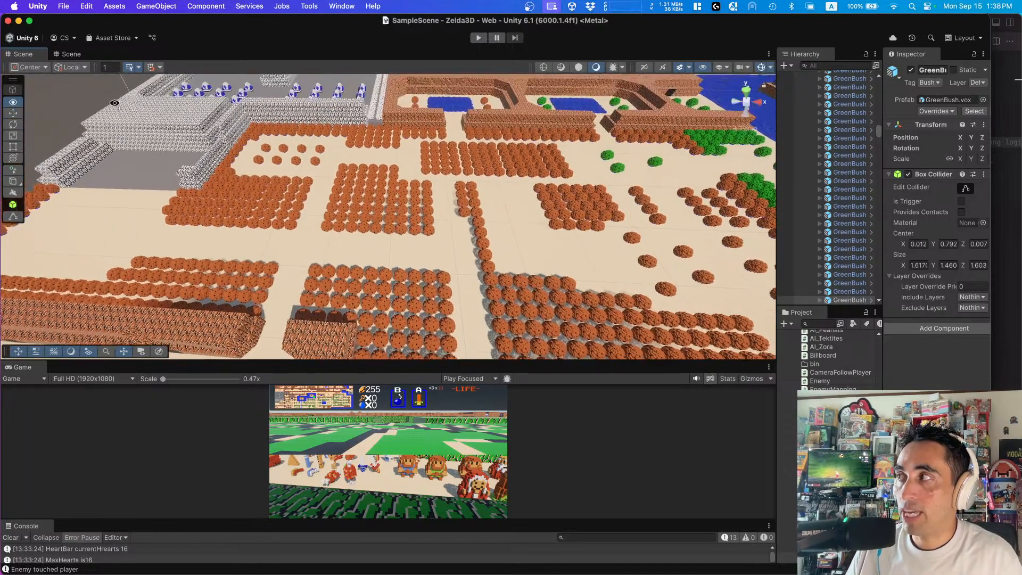
scroll(186, 165, up, 3)
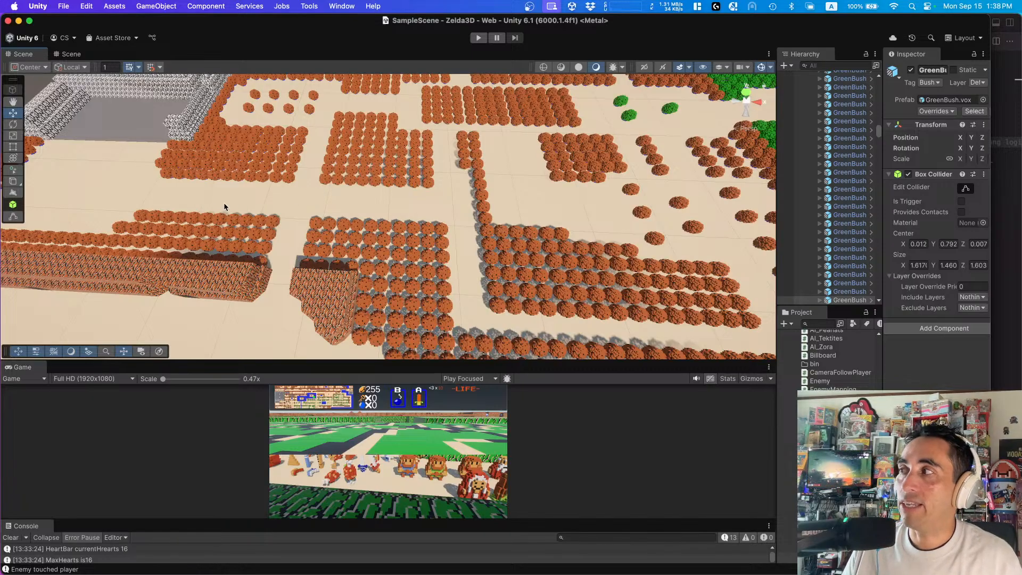
right_drag(262, 199, 367, 153)
right_drag(475, 178, 585, 149)
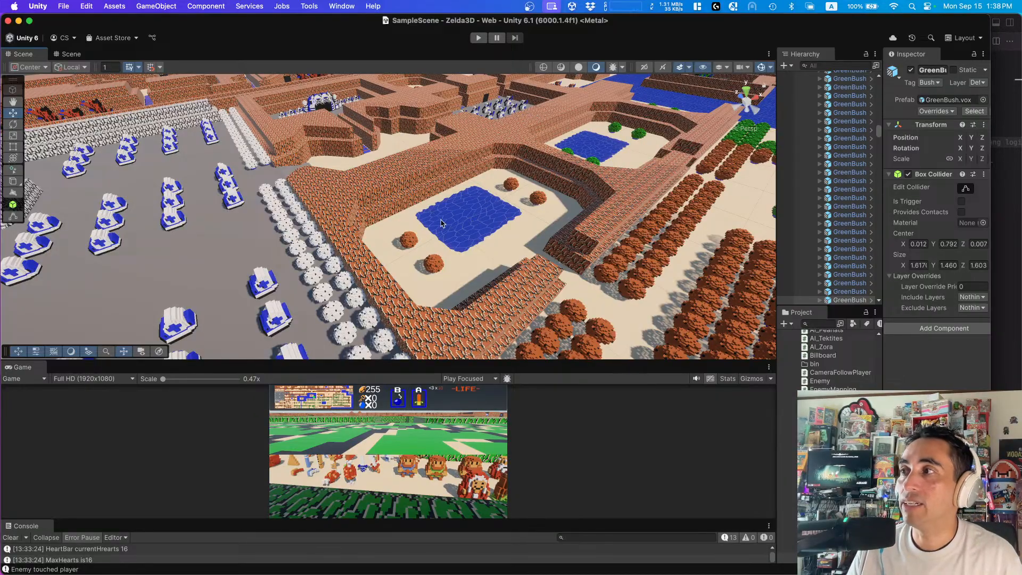
right_drag(454, 230, 232, 194)
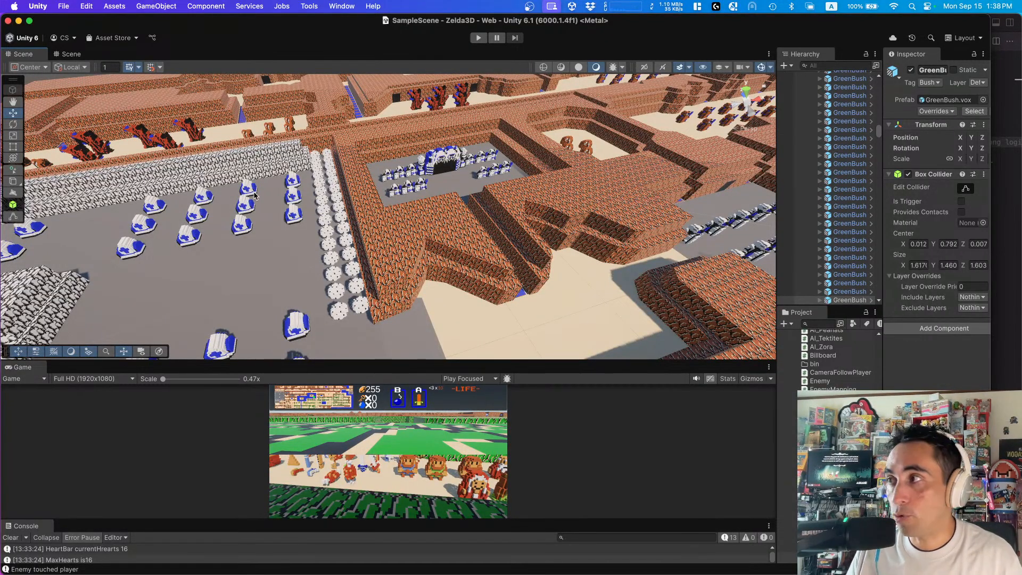
right_drag(266, 200, 371, 224)
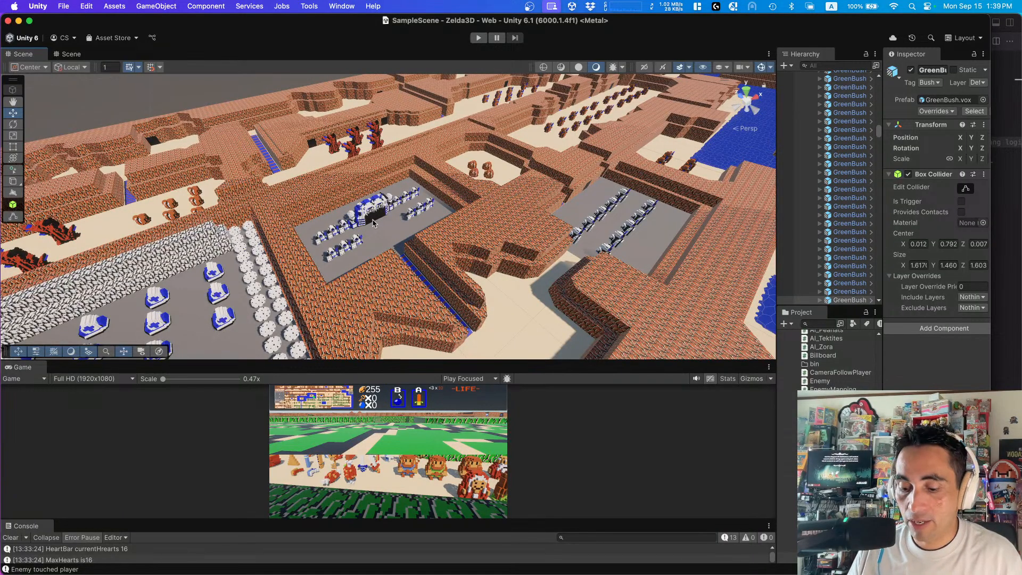
right_drag(368, 224, 298, 171)
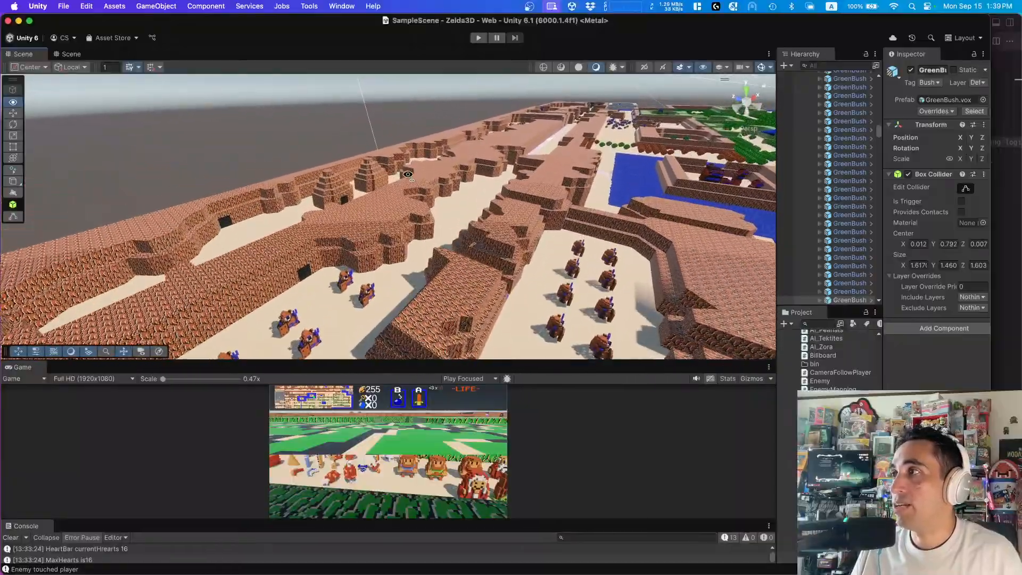
right_drag(403, 179, 404, 206)
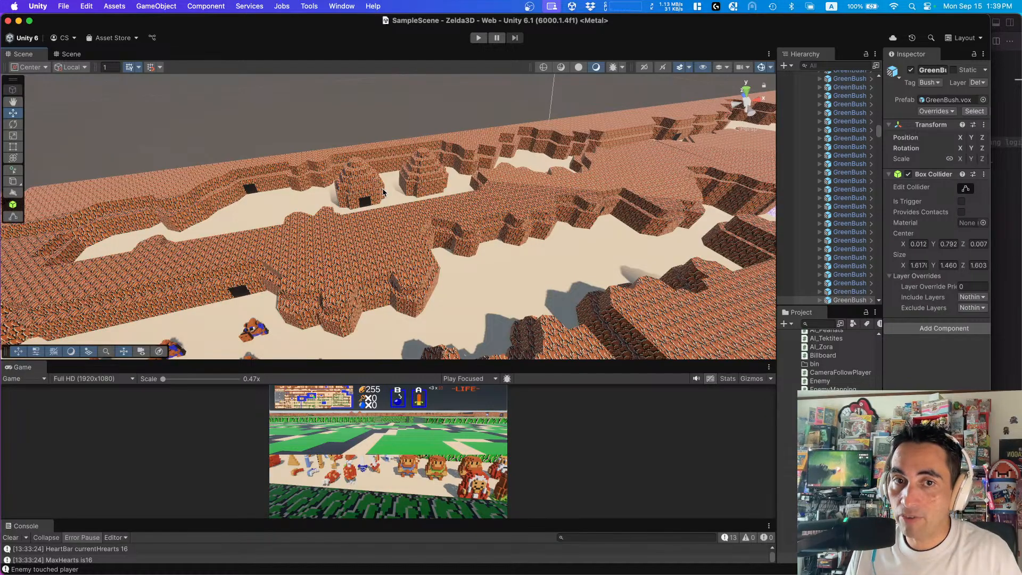
right_drag(427, 183, 554, 154)
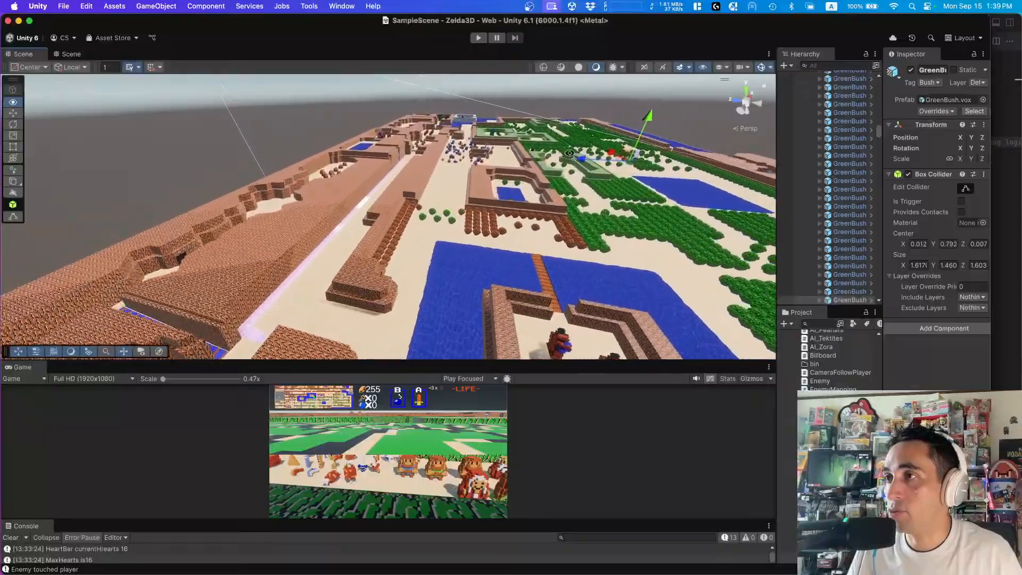
- Fly back across the map to the forest clearing and examine its voxel item models up close
right_drag(597, 159, 372, 203)
right_drag(535, 334, 394, 292)
right_drag(393, 295, 333, 307)
right_drag(256, 275, 527, 241)
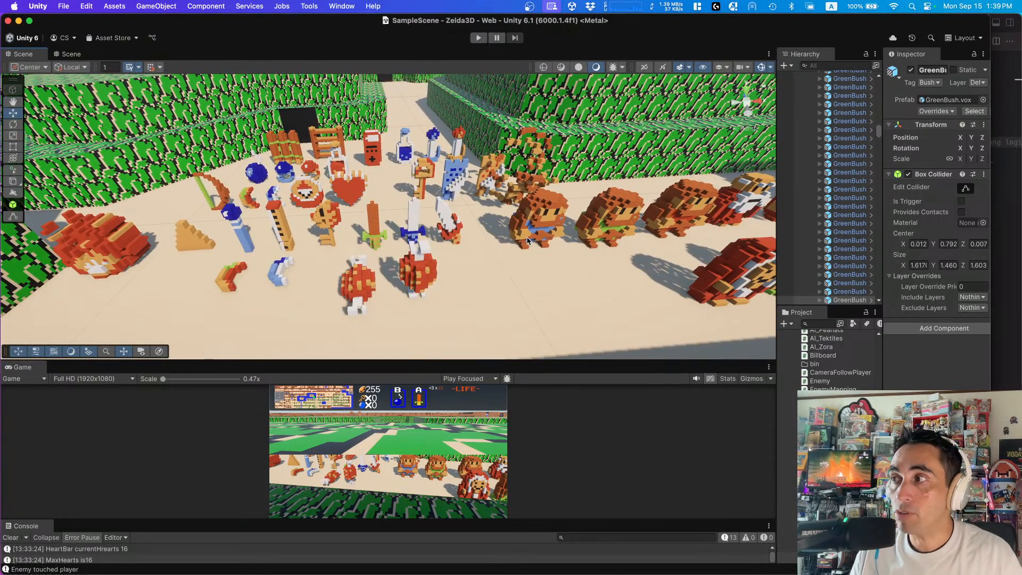
right_drag(527, 240, 491, 173)
alt+drag(491, 173, 471, 267)
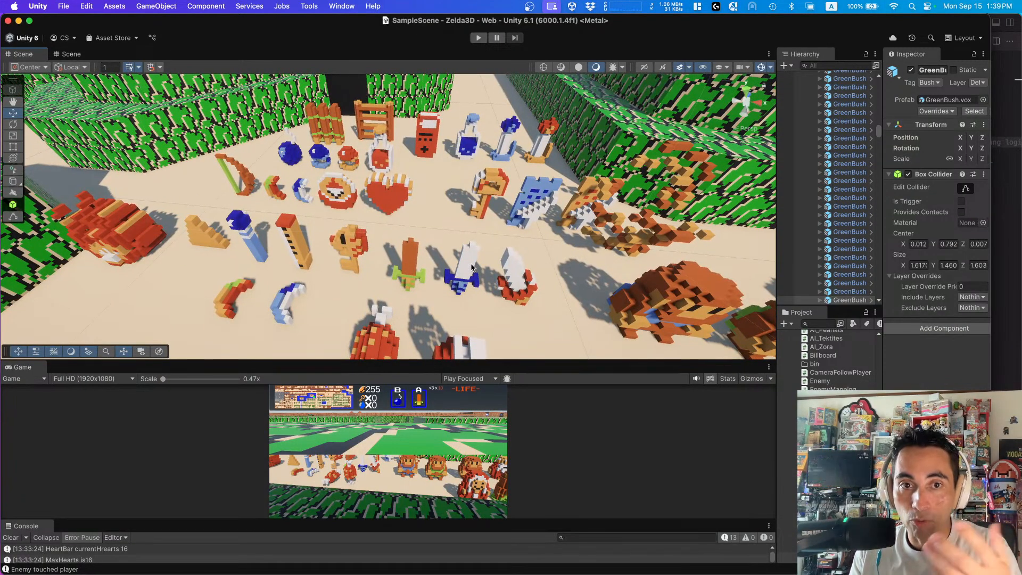
alt+drag(448, 257, 468, 244)
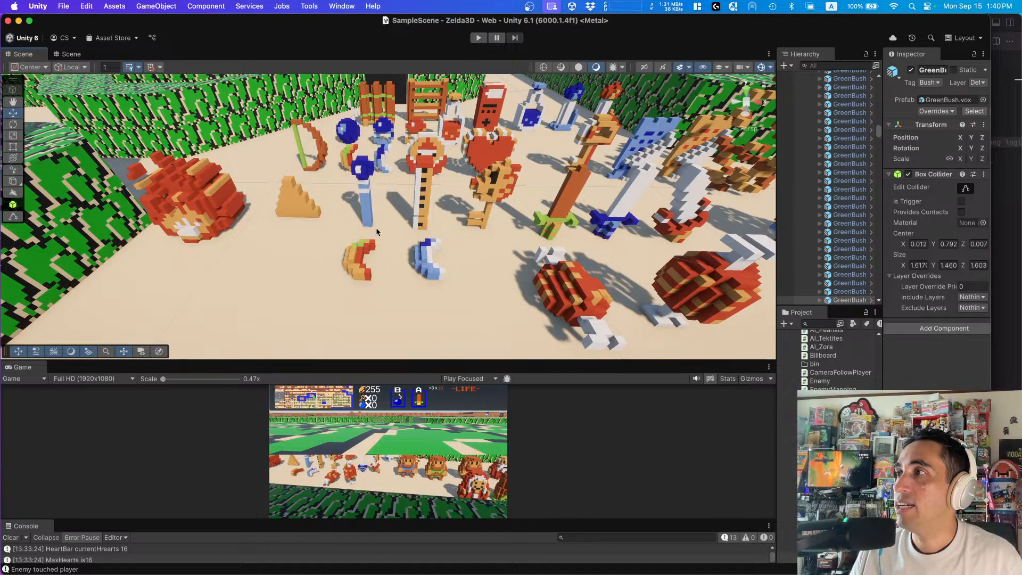
scroll(376, 227, up, 3)
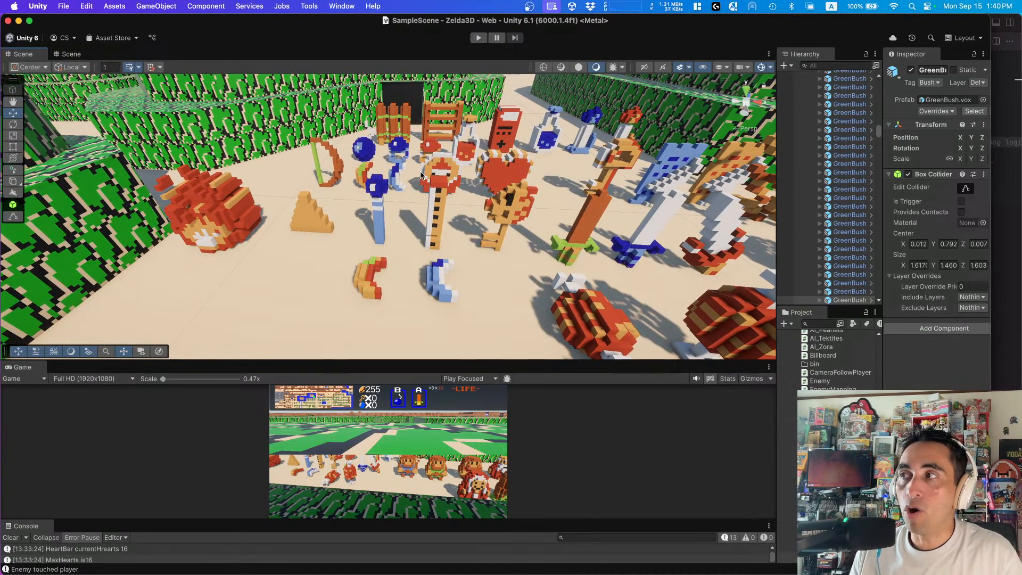
scroll(356, 178, up, 3)
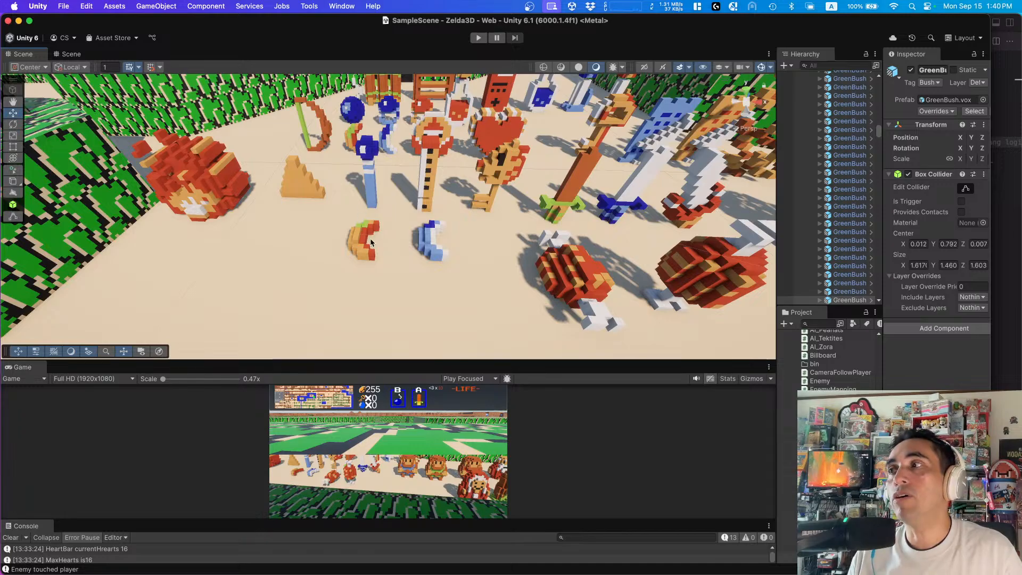
- Examine the two rows of character models beside the items in the forest clearing
mouse_move(538, 257)
alt+mouse_down()
mouse_move(553, 248)
mouse_move(527, 261)
mouse_move(534, 254)
alt+mouse_up()
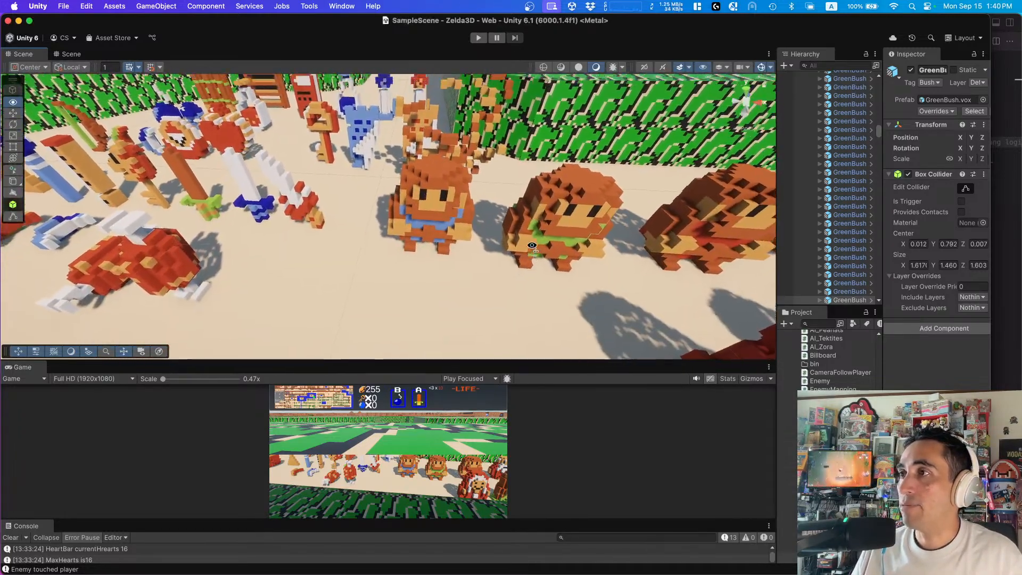
scroll(555, 240, down, 10)
scroll(427, 217, up, 5)
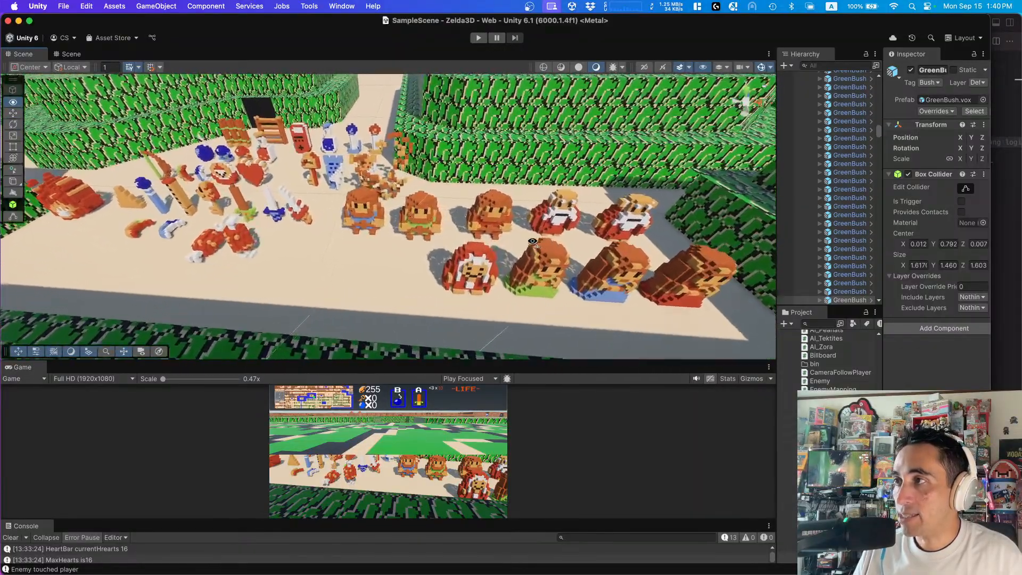
alt+drag(485, 216, 482, 229)
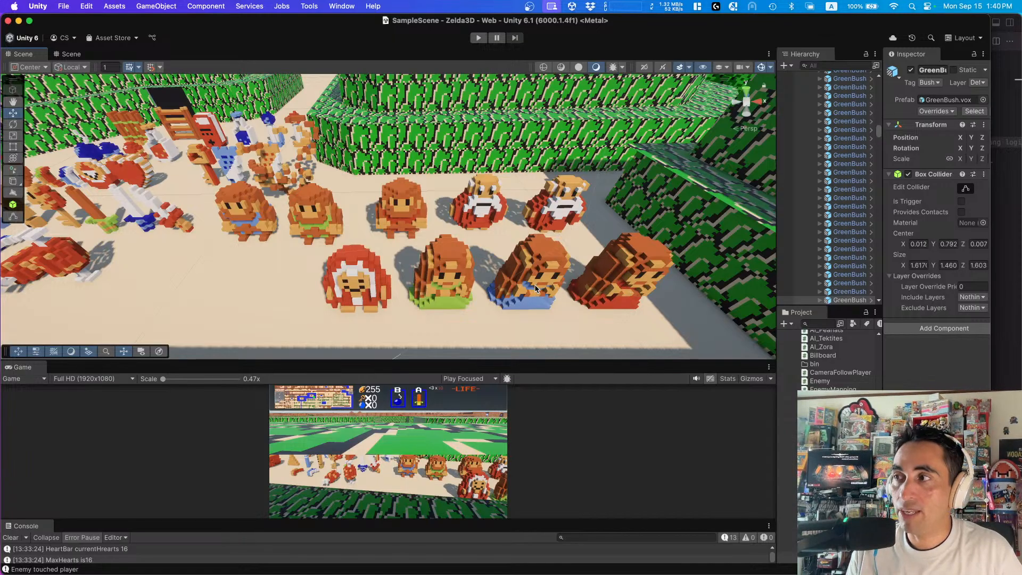
right_drag(441, 292, 450, 256)
key(w)
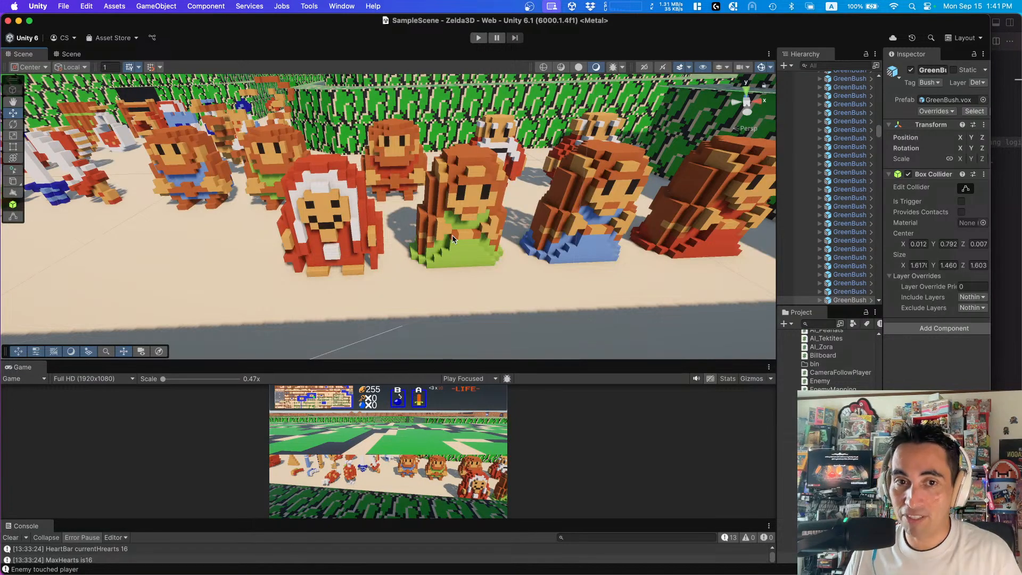
- Return to the item models and inspect the raft, ladder, potion and heart container near the cave entrance
alt+drag(452, 231, 404, 266)
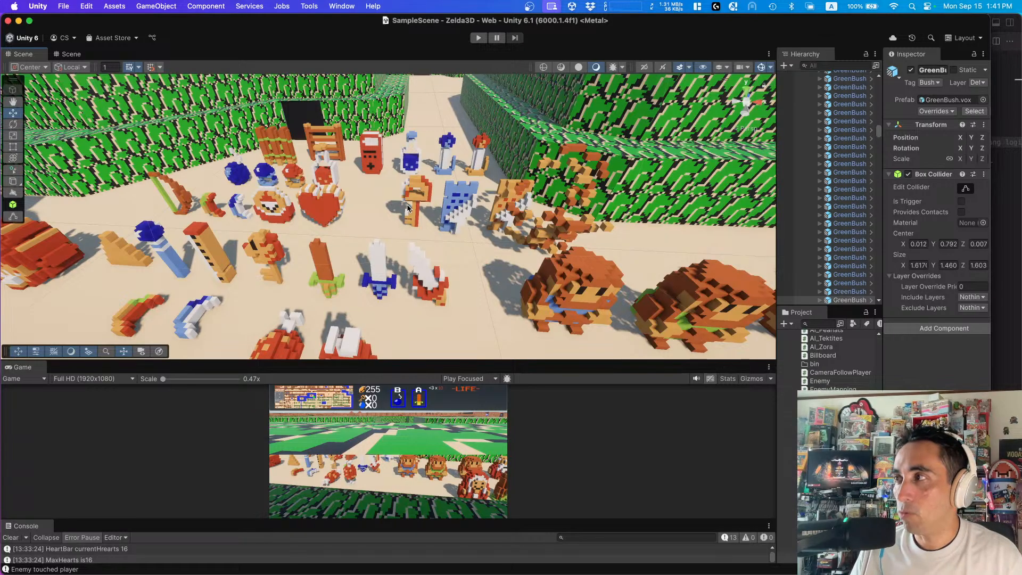
scroll(385, 210, up, 5)
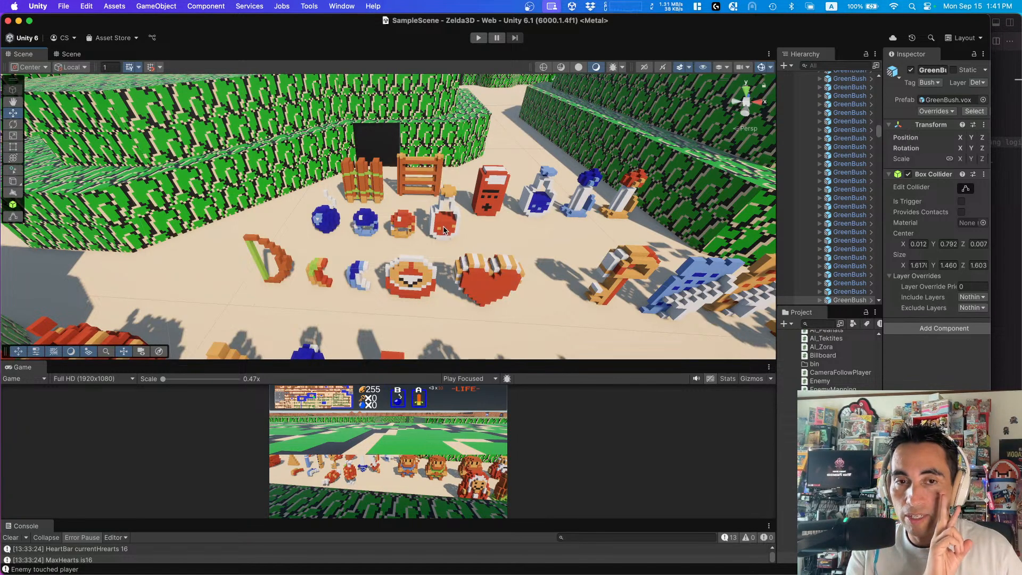
alt+drag(445, 230, 452, 228)
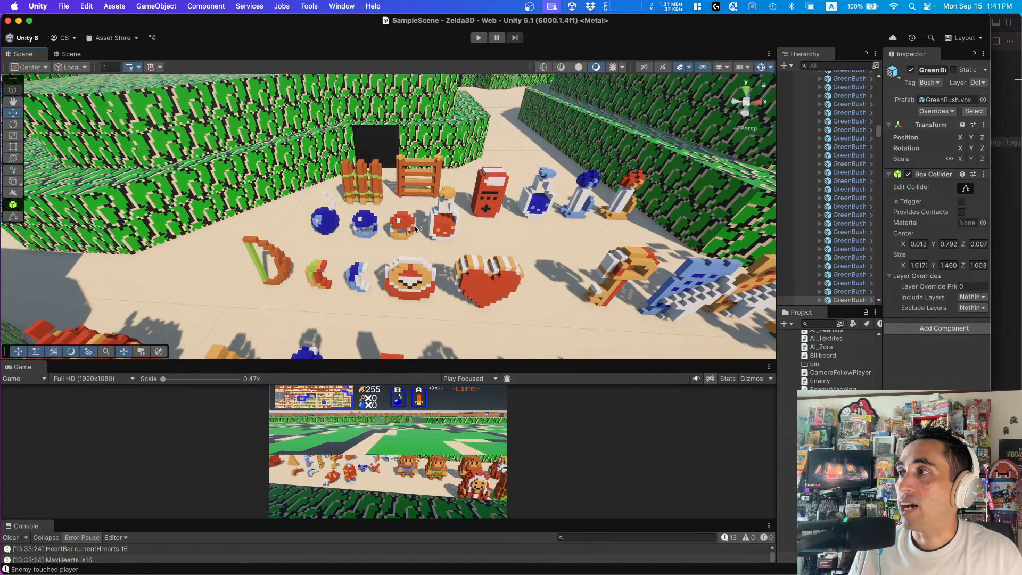
alt+drag(381, 230, 381, 186)
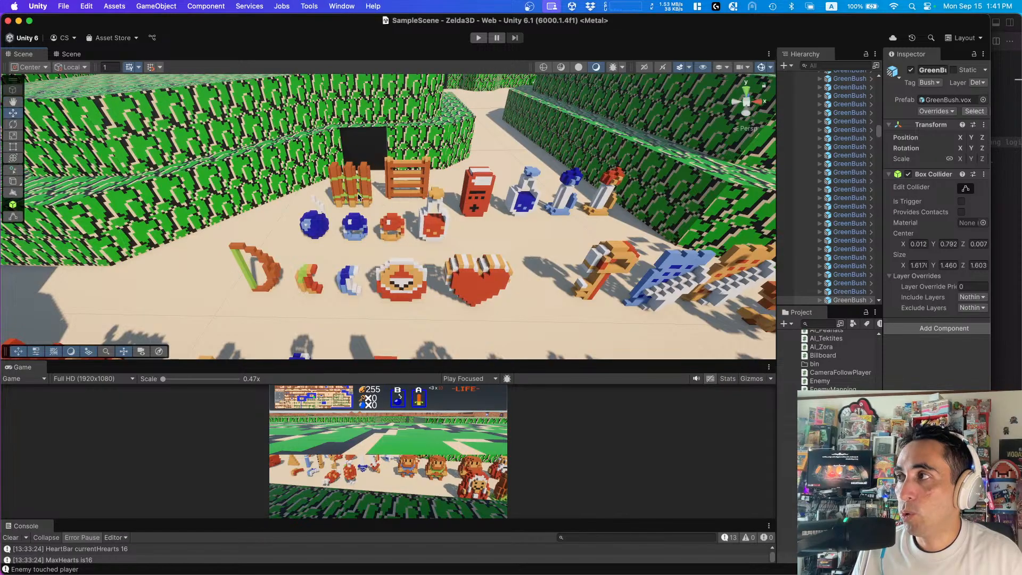
right_drag(477, 208, 447, 243)
key(d)
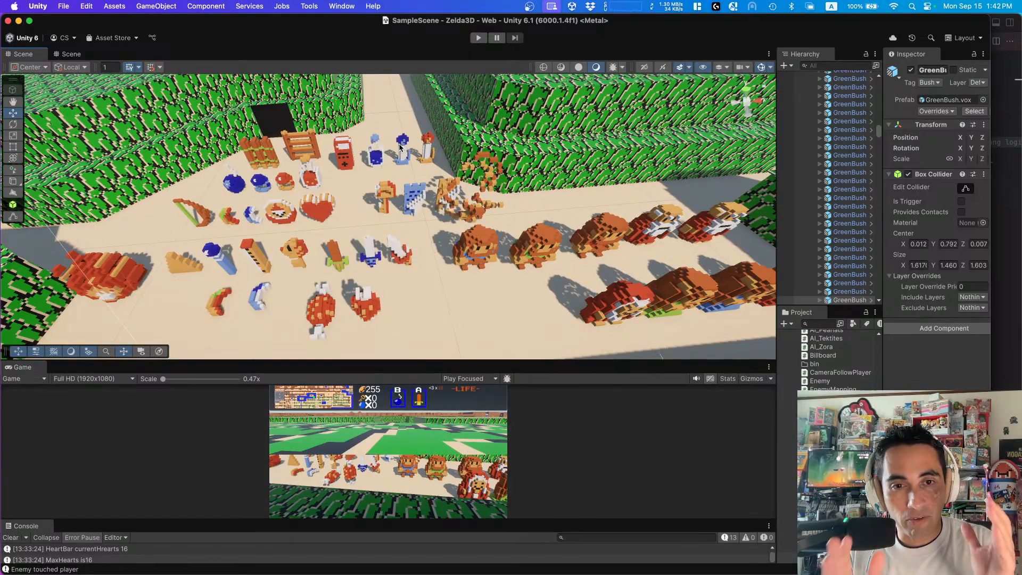
- View the clearing from above with its surrounding forest, and return to a close view of the item models
alt+drag(394, 161, 362, 225)
scroll(362, 225, down, 10)
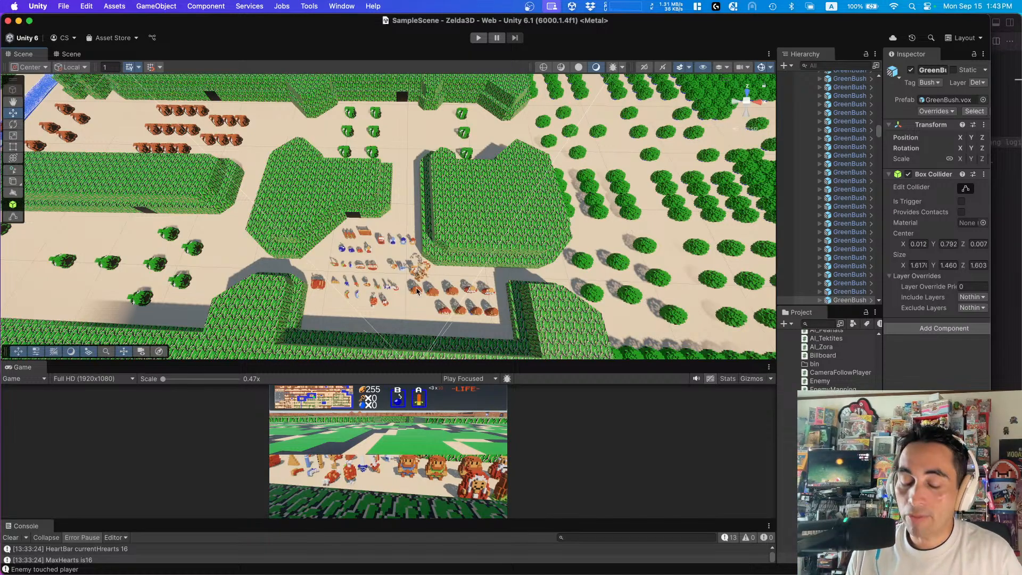
alt+drag(472, 302, 476, 247)
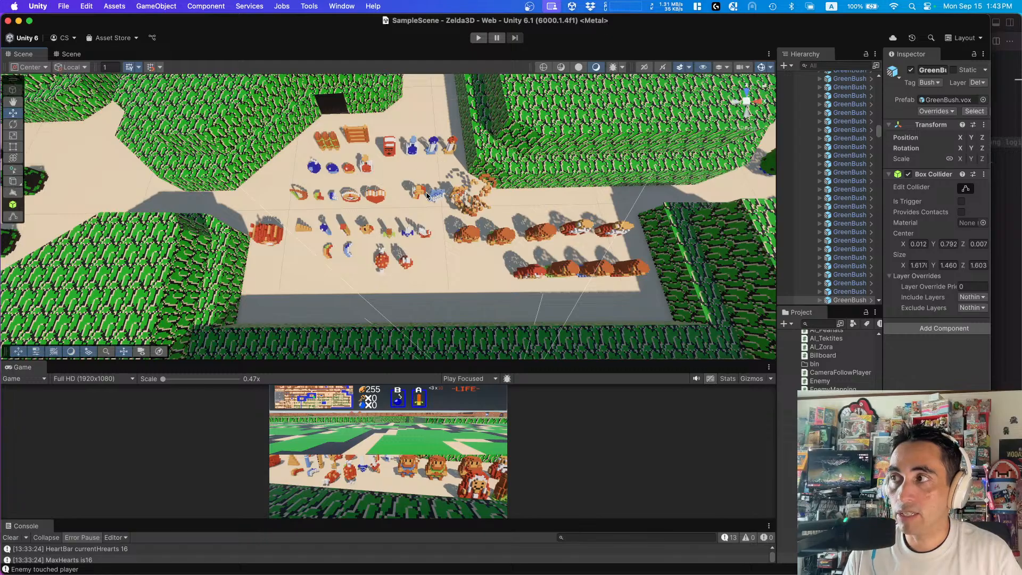
right_drag(409, 189, 402, 146)
right_drag(312, 209, 331, 197)
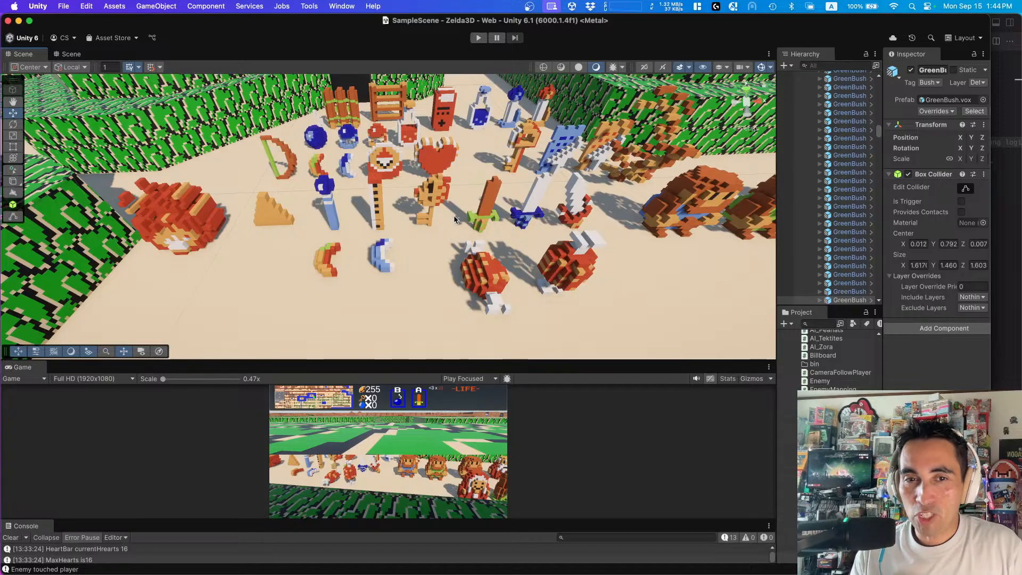
- Enlarge the Game view to check the models in it, and restore the larger Scene view with the whole clearing framed
drag(567, 359, 532, 127)
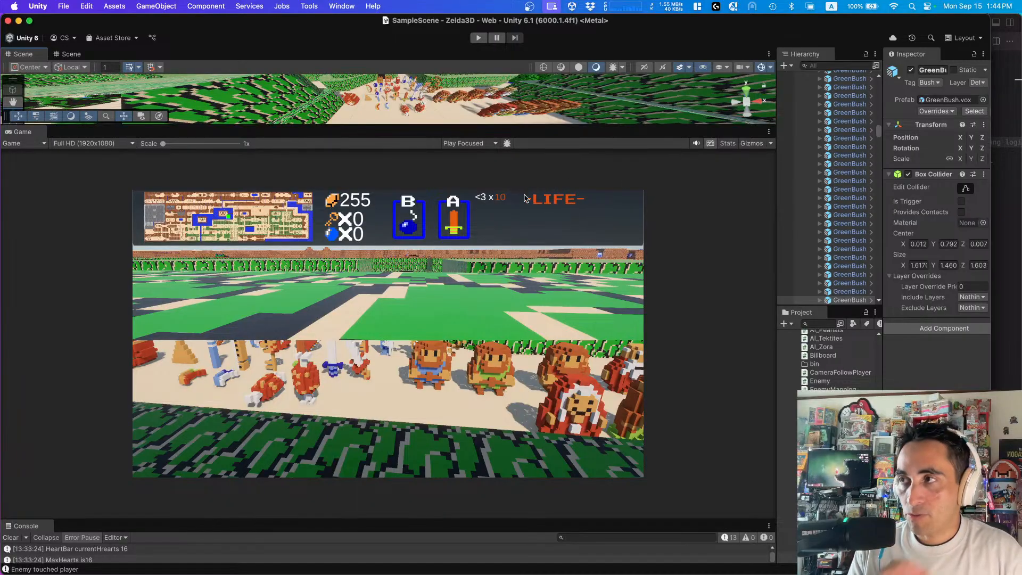
drag(544, 126, 533, 345)
scroll(479, 266, down, 10)
middle_drag(439, 255, 486, 258)
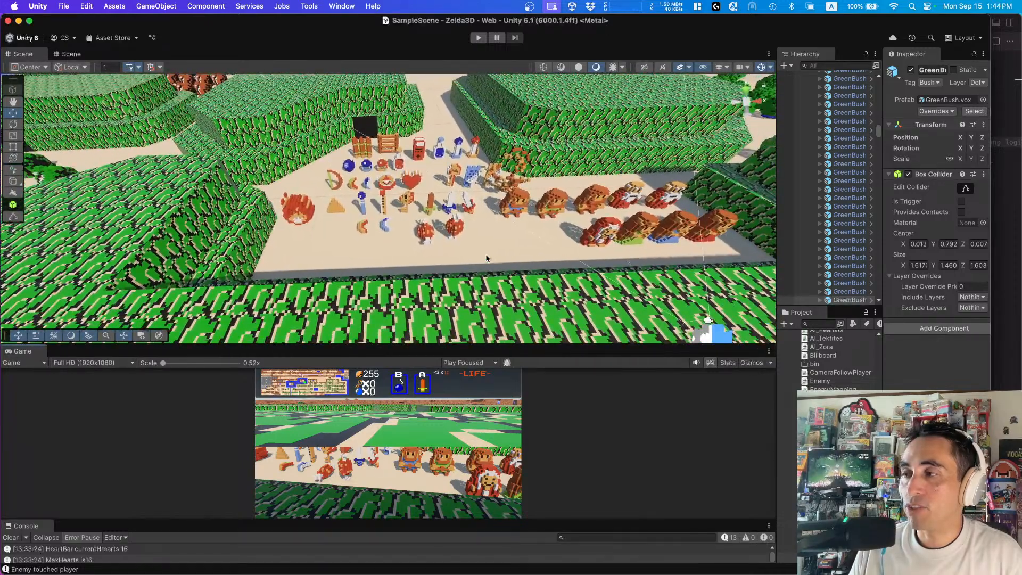
- Check the models in an enlarged Game view, and return to the larger Scene view of the overworld
drag(529, 346, 524, 234)
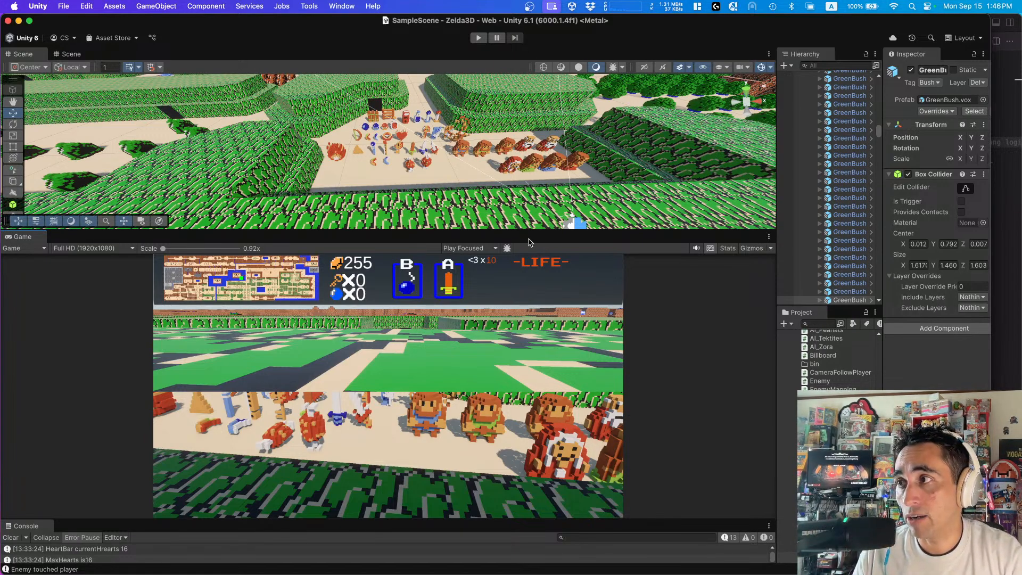
drag(529, 231, 529, 346)
scroll(517, 215, down, 5)
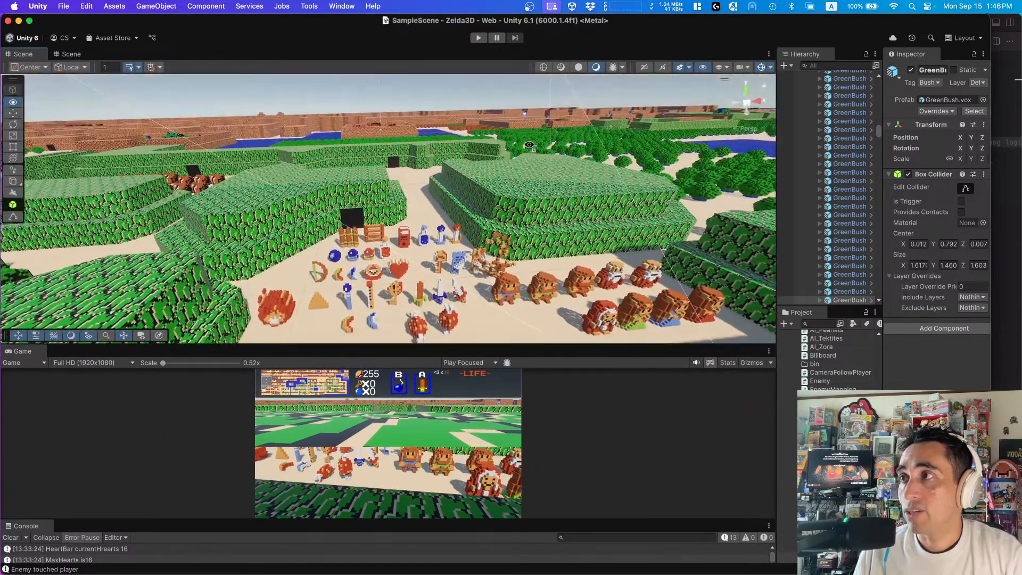
- Show the second Scene view and examine the inventory screen with its minimap and item HUD
click(68, 55)
right_drag(342, 192, 346, 247)
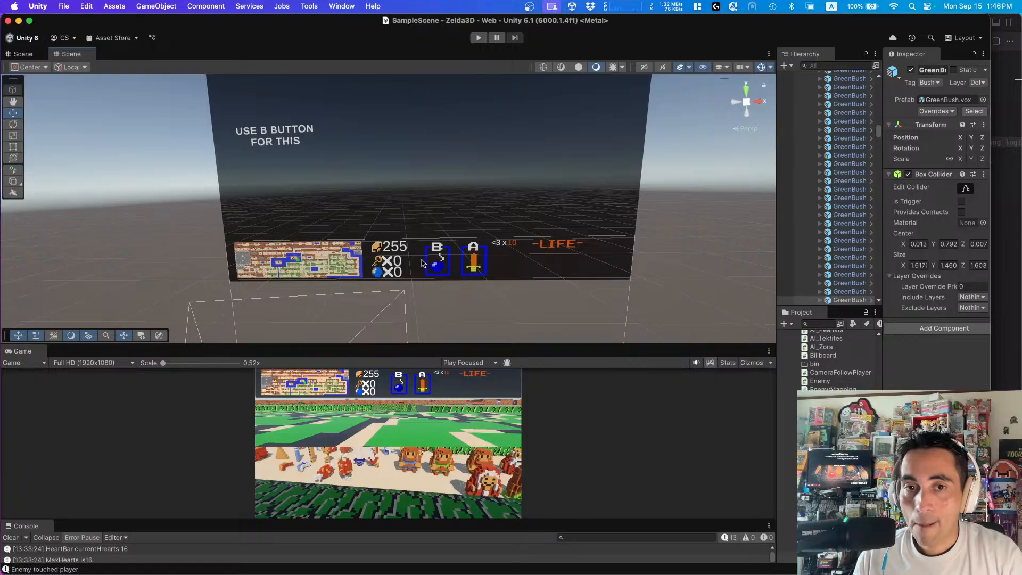
right_drag(419, 251, 395, 139)
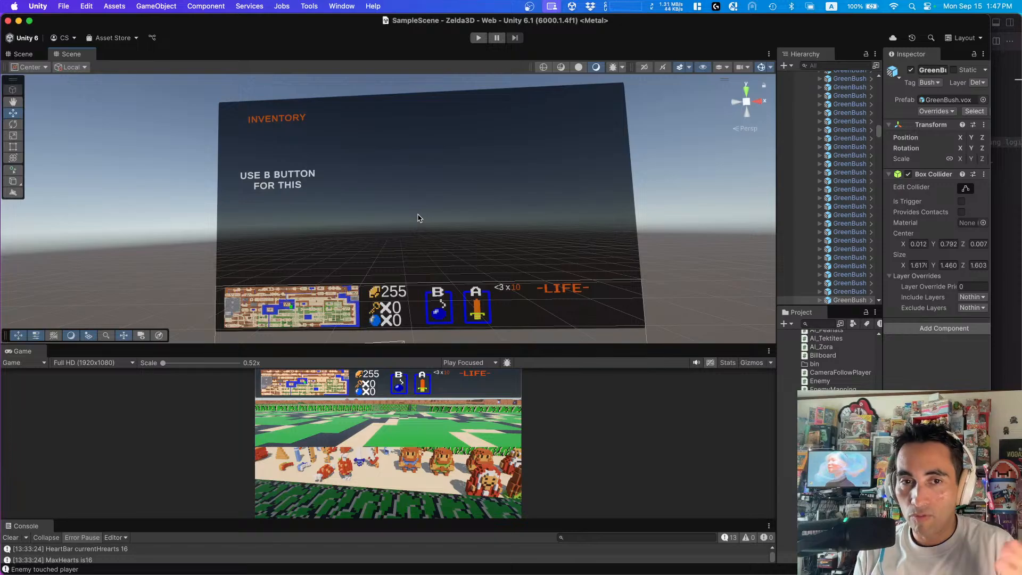
scroll(434, 200, up, 2)
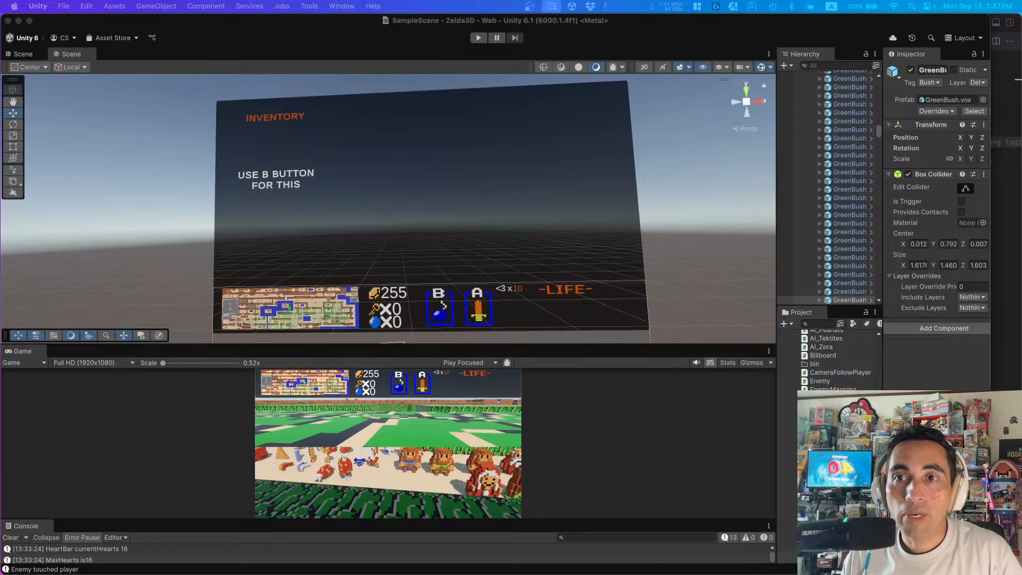
- Switch to Finder and look through the ZELDA folder for reference images
key(super+Tab)
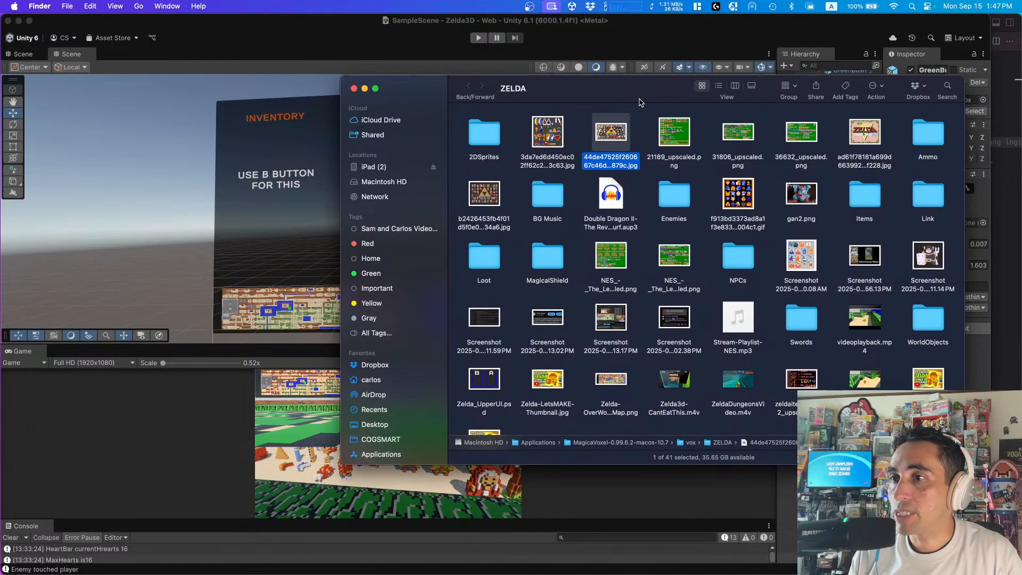
scroll(686, 337, down, 3)
scroll(686, 337, up, 3)
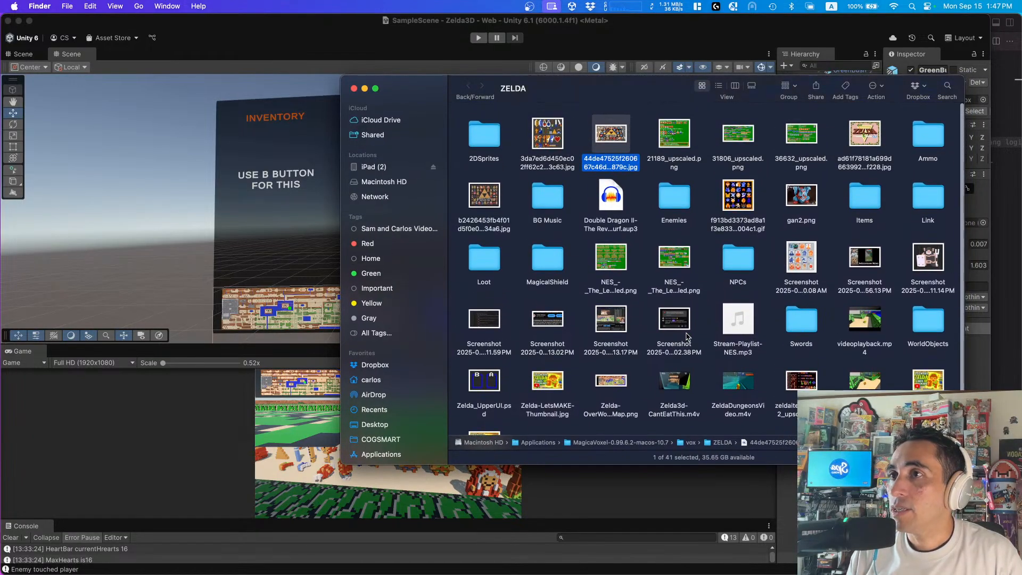
scroll(686, 336, down, 1)
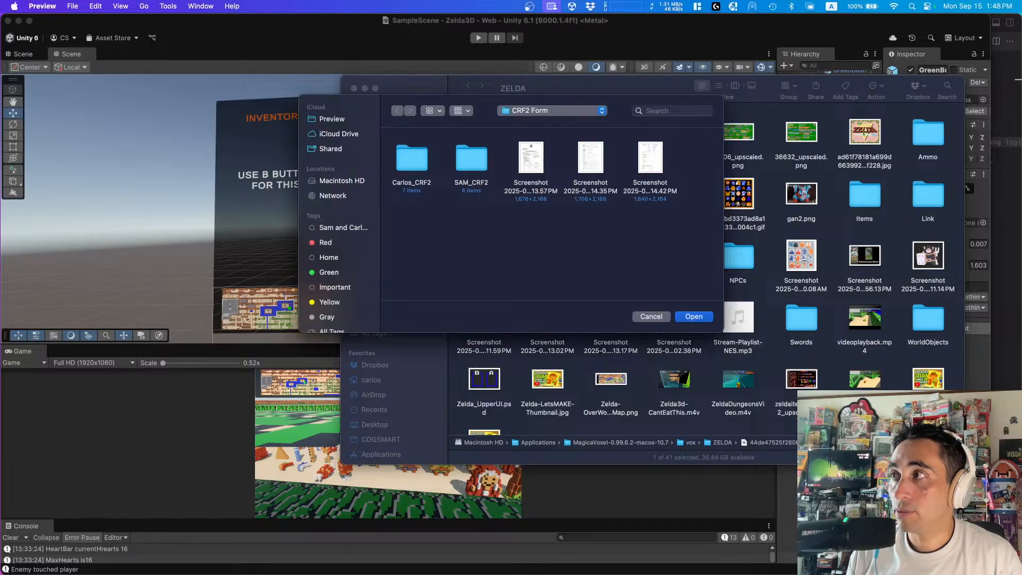
- Switch to Preview and try to open the recent image Screenshot 2025-09-12 at 7.40.48 PM
click(71, 7)
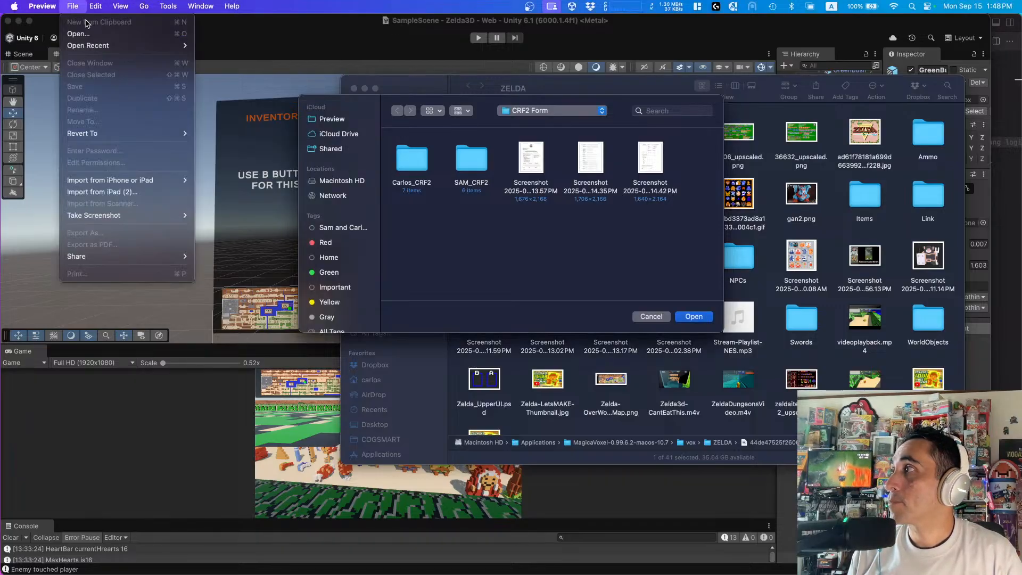
mouse_move(147, 46)
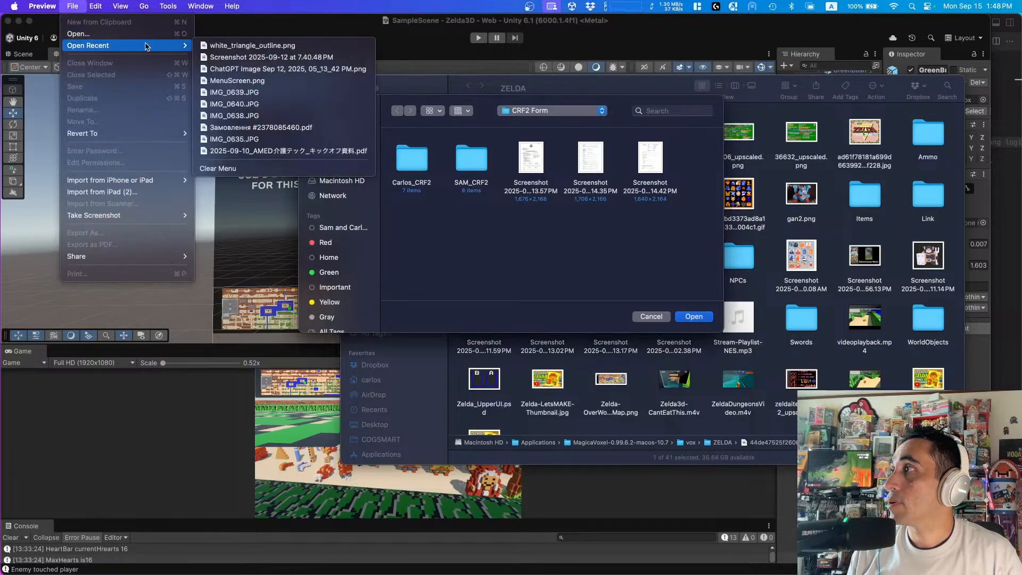
click(246, 57)
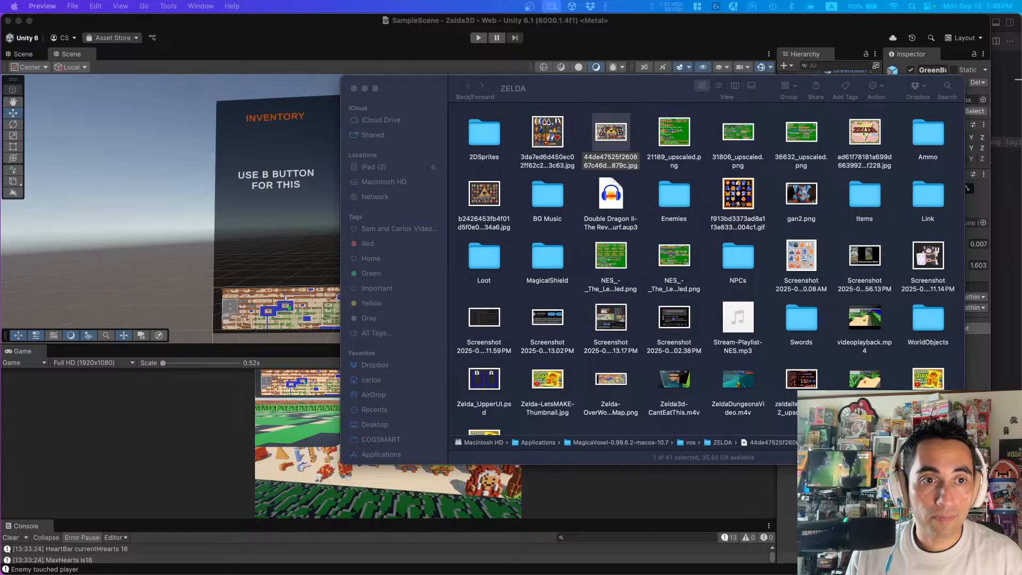
key(F11)
key(F11)
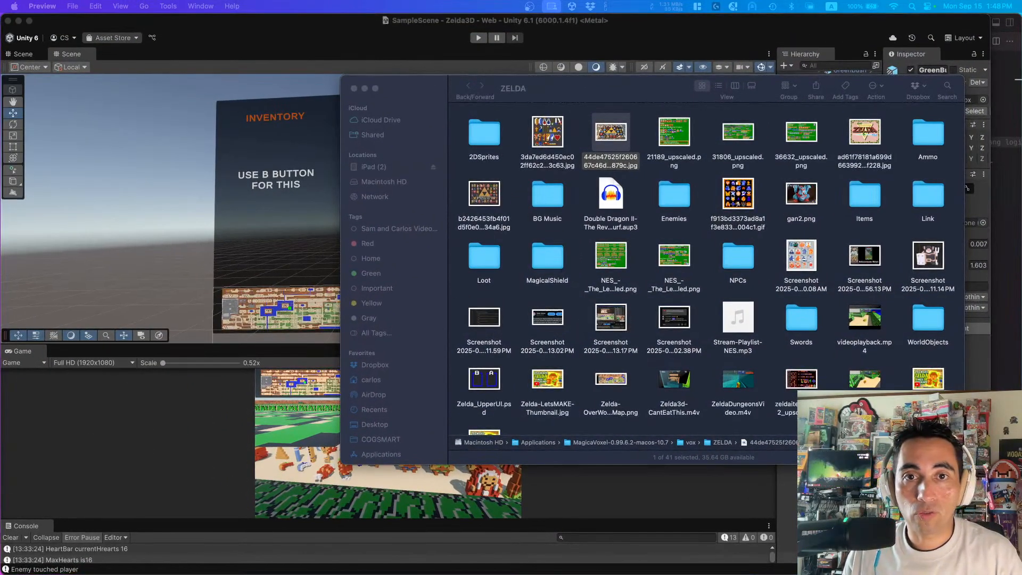
- Return to the ZELDA folder in Finder and preview the item drop chart zeldaitemdropsnr2_upscaled.png
click(780, 335)
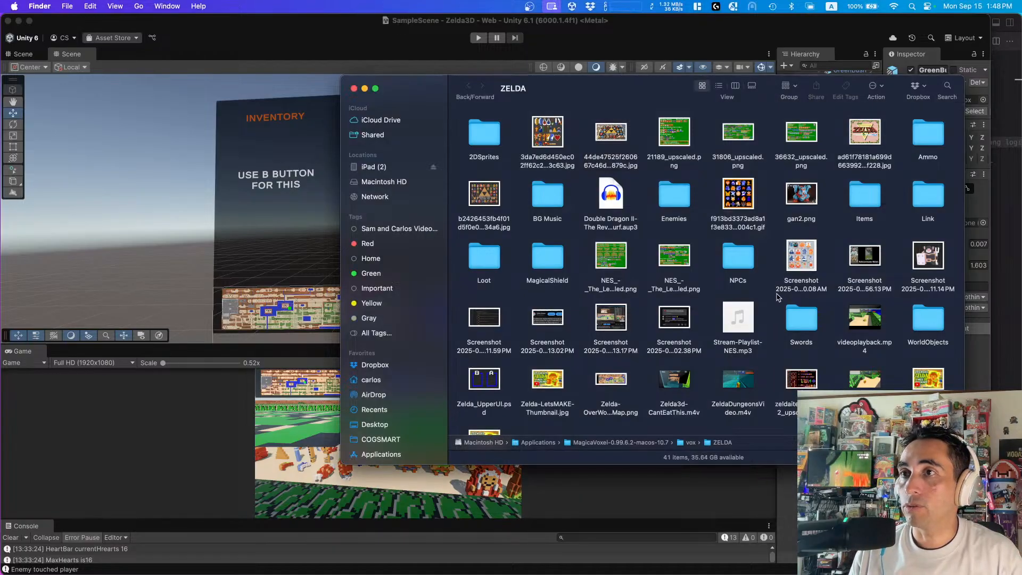
scroll(611, 266, down, 2)
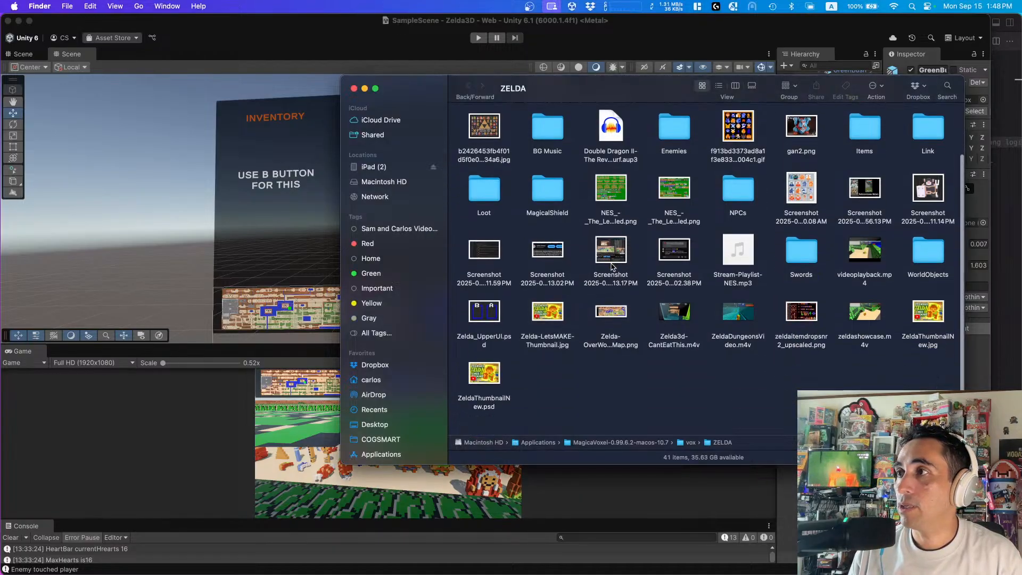
scroll(612, 266, up, 1)
scroll(612, 266, up, 2)
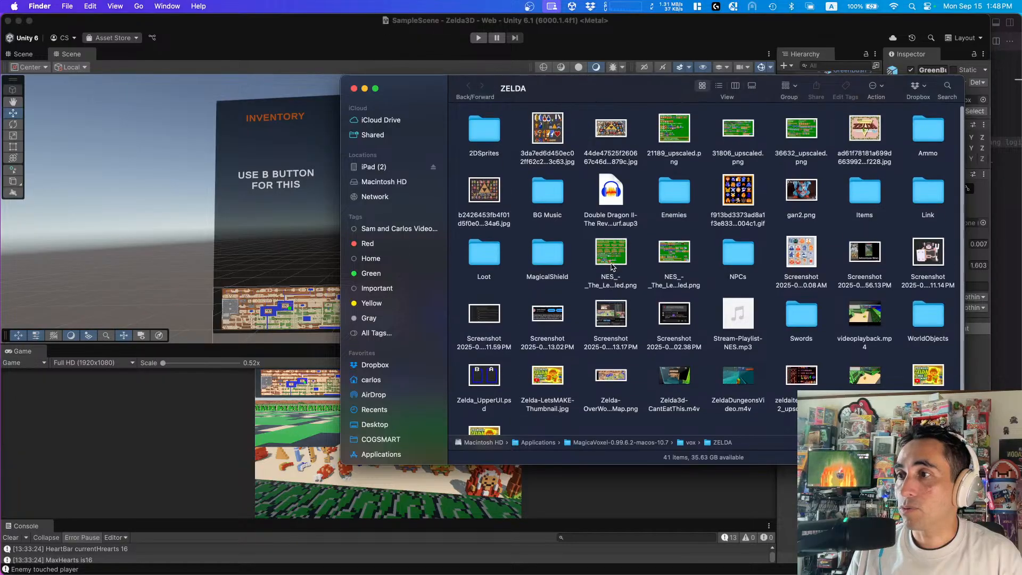
click(795, 355)
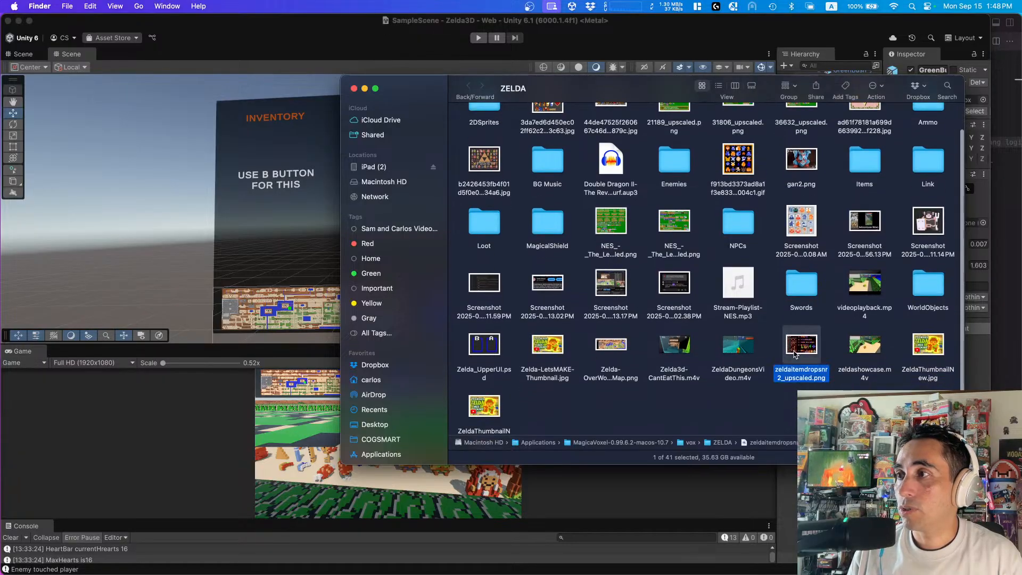
key(space)
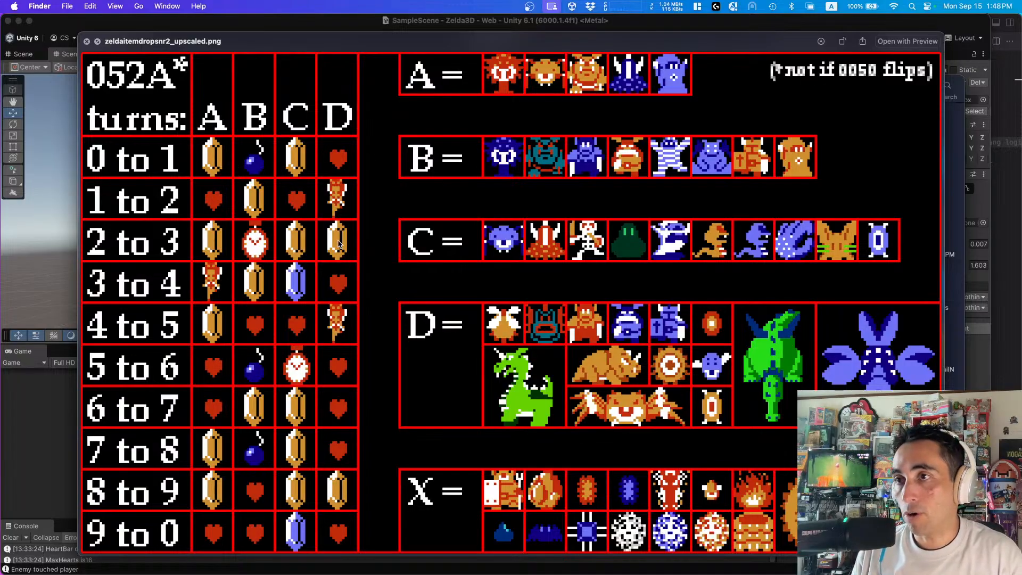
key(space)
- Preview the Link sprite sheet in the ZELDA folder, close it, and look over the remaining files
click(621, 226)
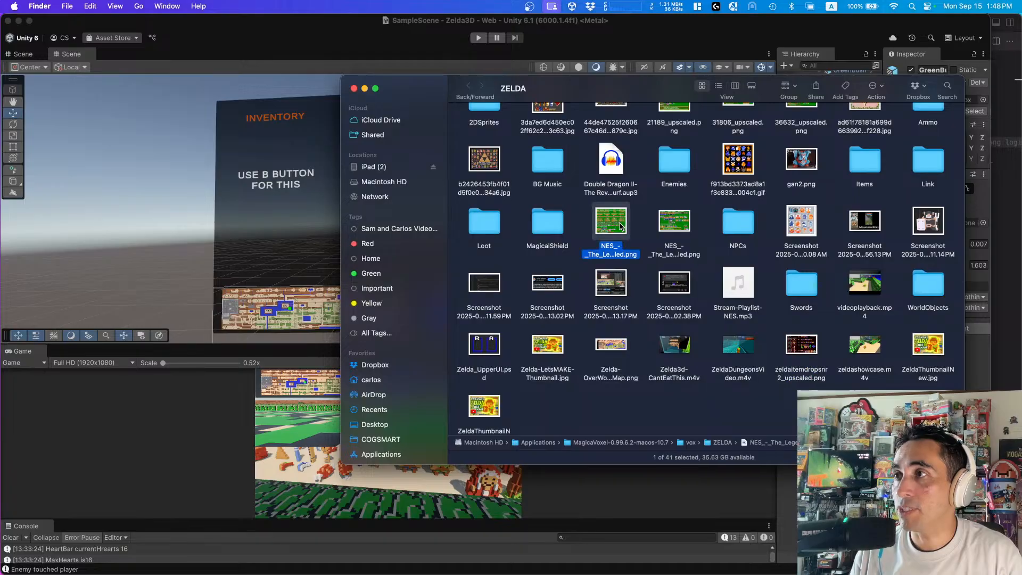
key(space)
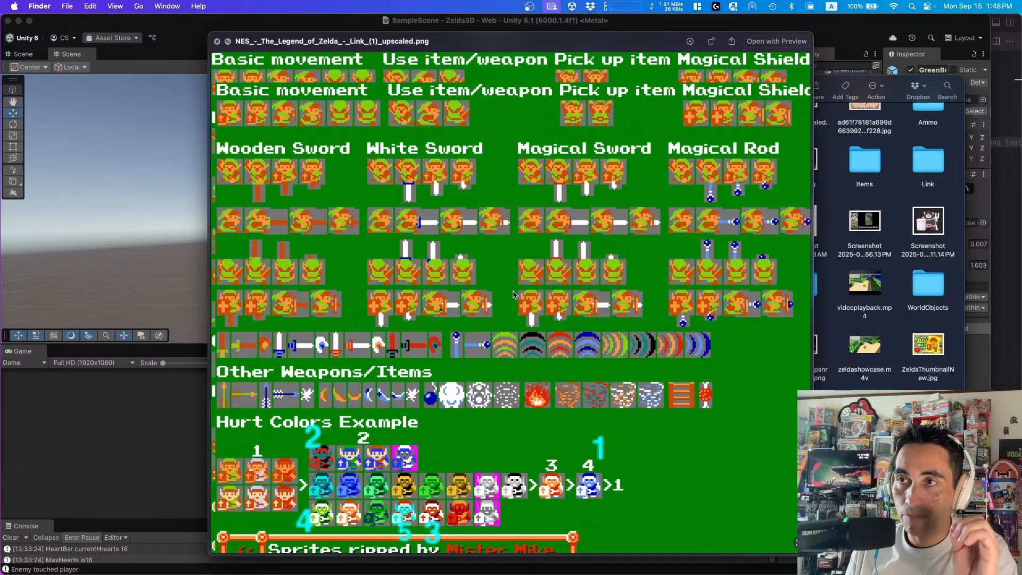
key(space)
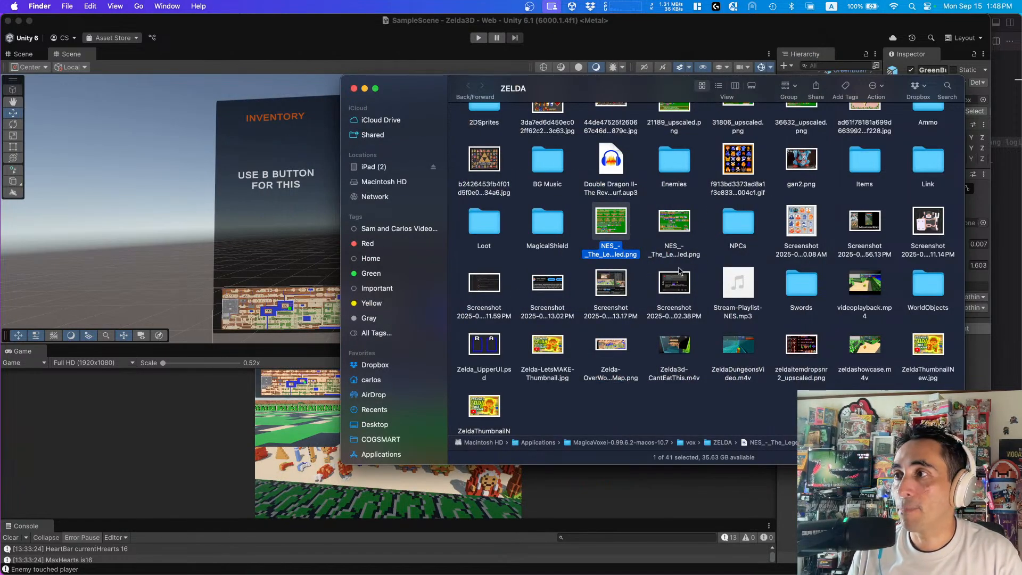
scroll(656, 329, down, 1)
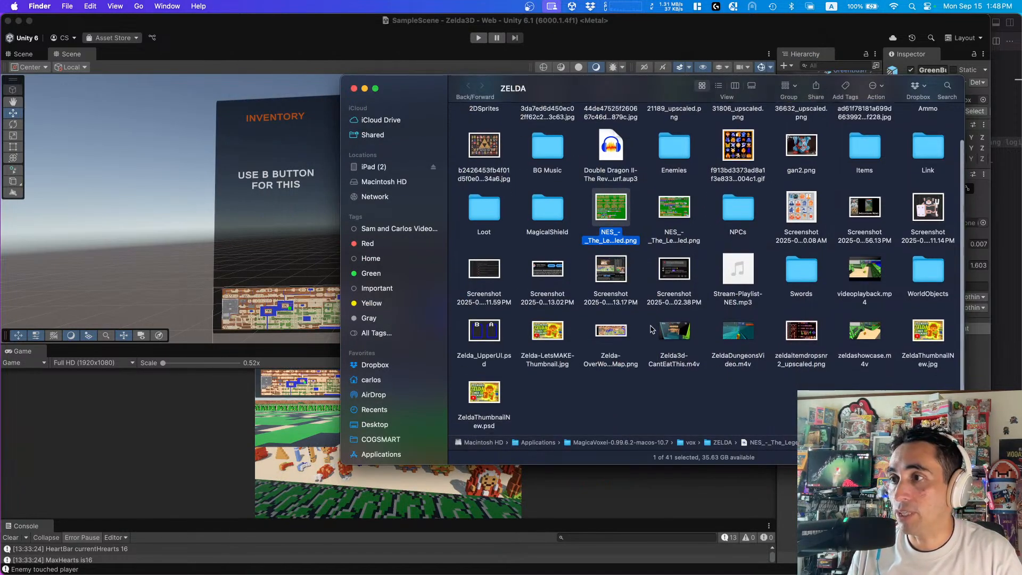
scroll(652, 328, up, 3)
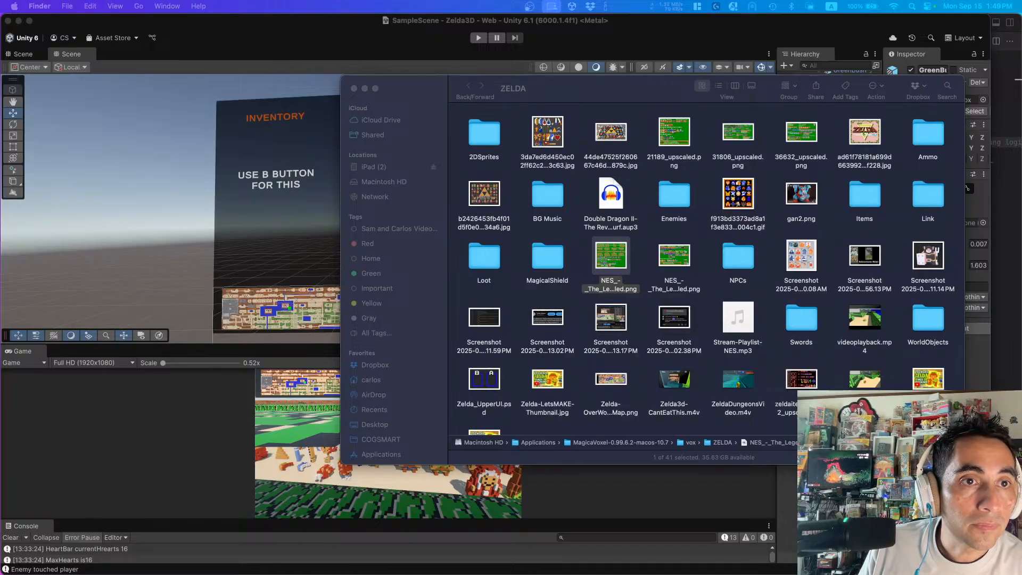
- Shift the ZELDA folder window aside and open MenuScreen.png in Preview
drag(586, 99, 504, 104)
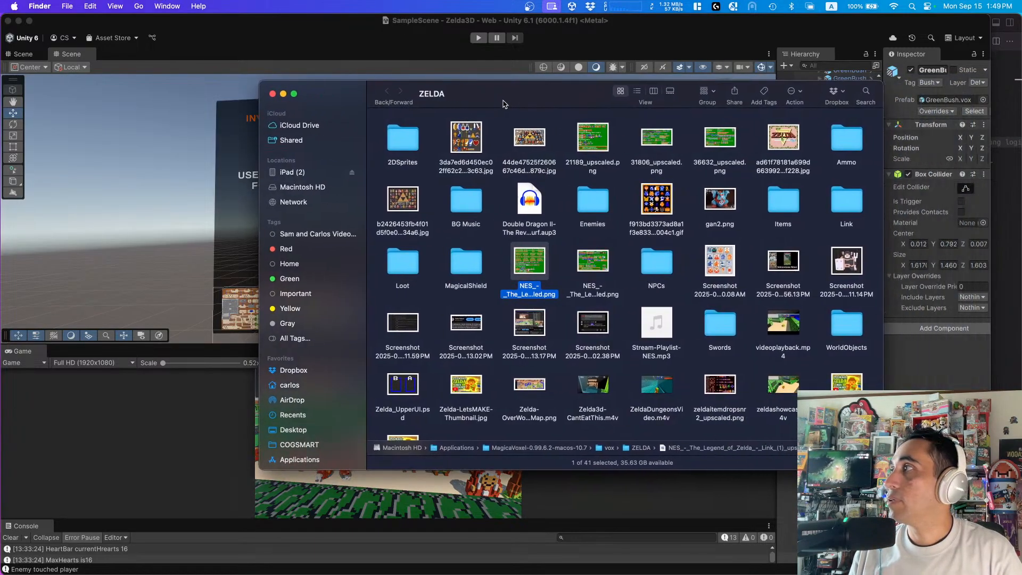
click(75, 6)
click(54, 7)
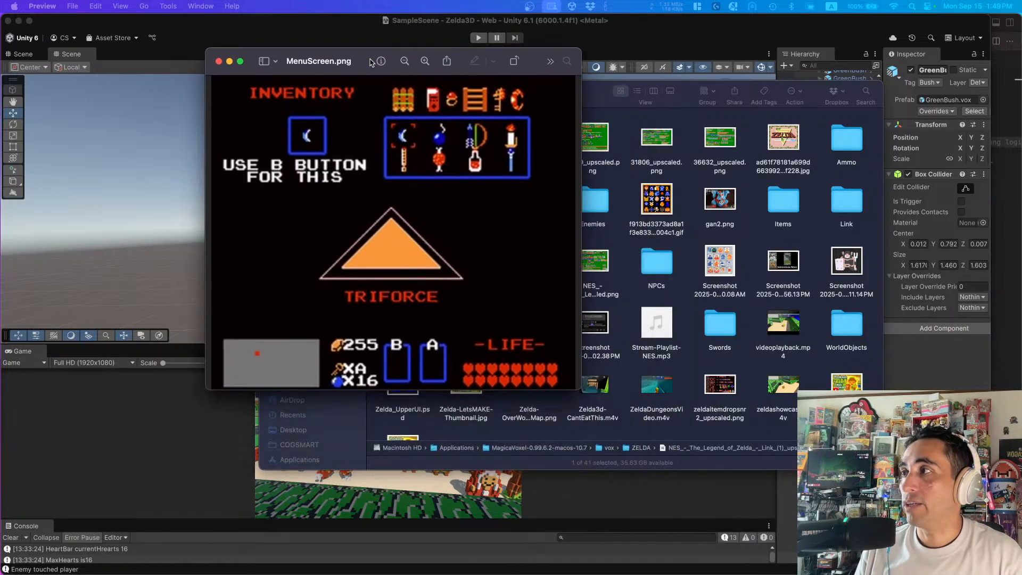
- Minimize the ZELDA folder window and place the MenuScreen.png window beside the inventory screen in the Scene view
drag(690, 94, 761, 137)
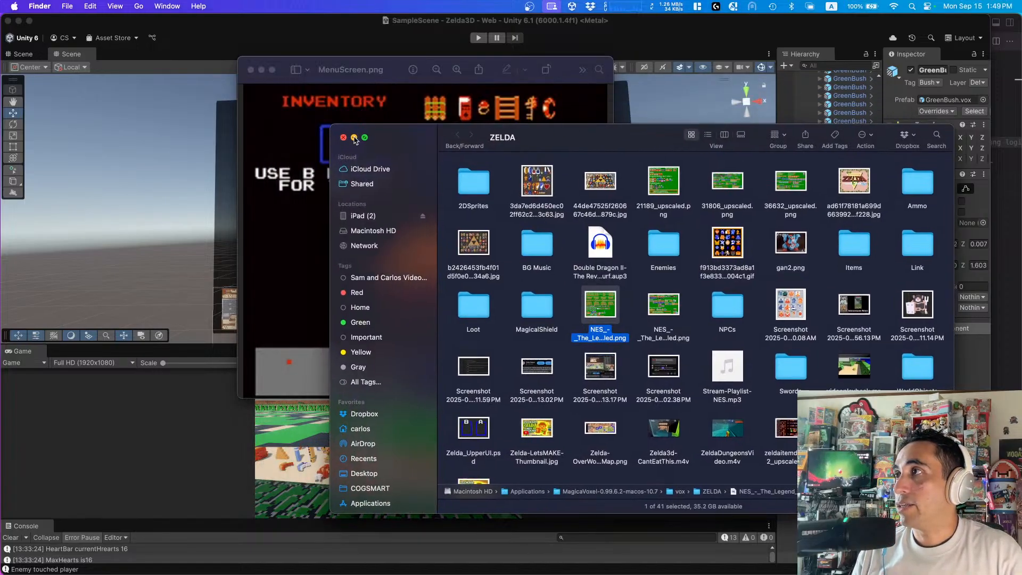
click(354, 137)
drag(388, 79, 763, 83)
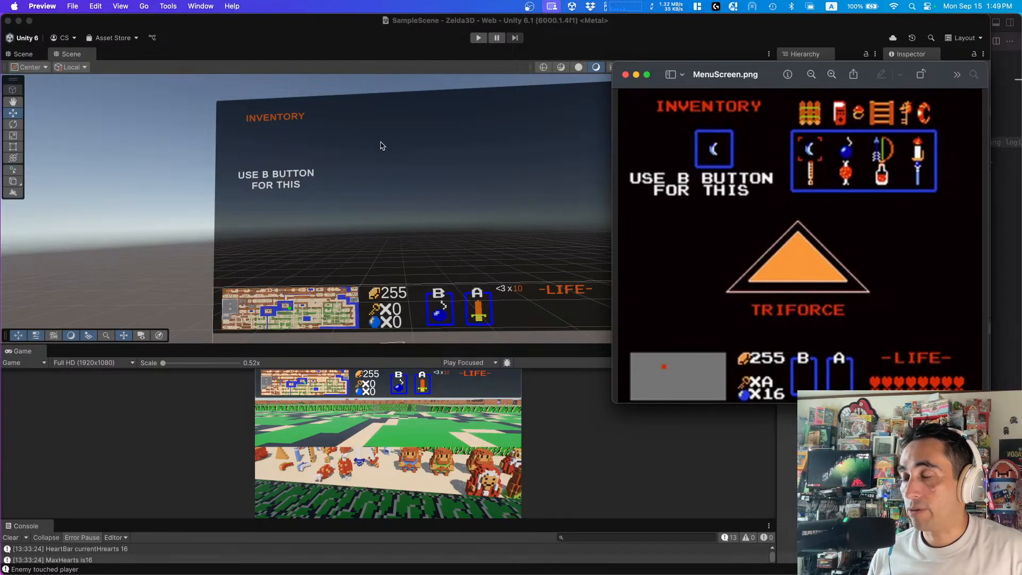
drag(686, 62, 712, 62)
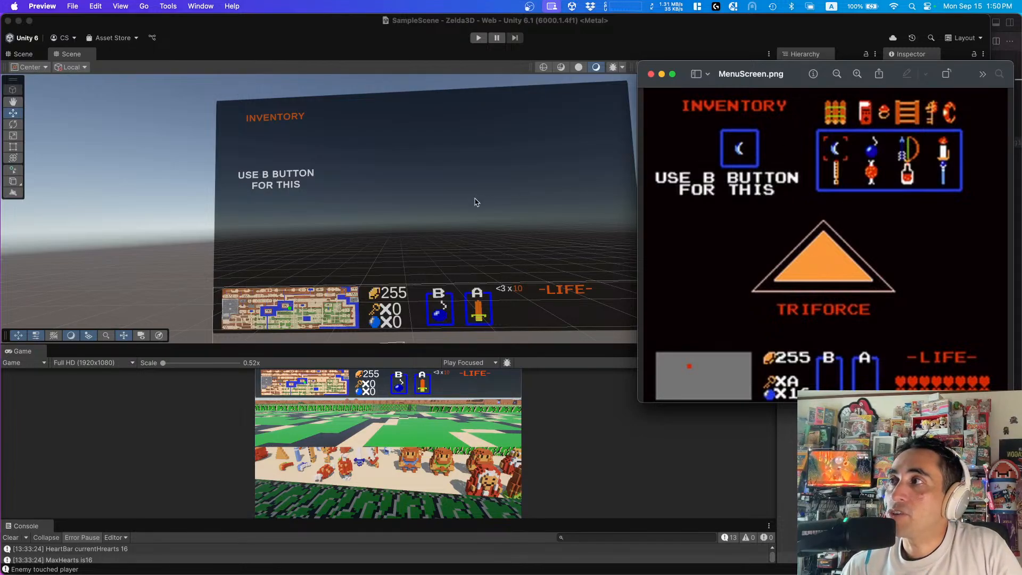
- Switch to Unity, try sliding the inventory's black background down to the HUD strip, and undo the move
click(376, 159)
drag(418, 180, 418, 369)
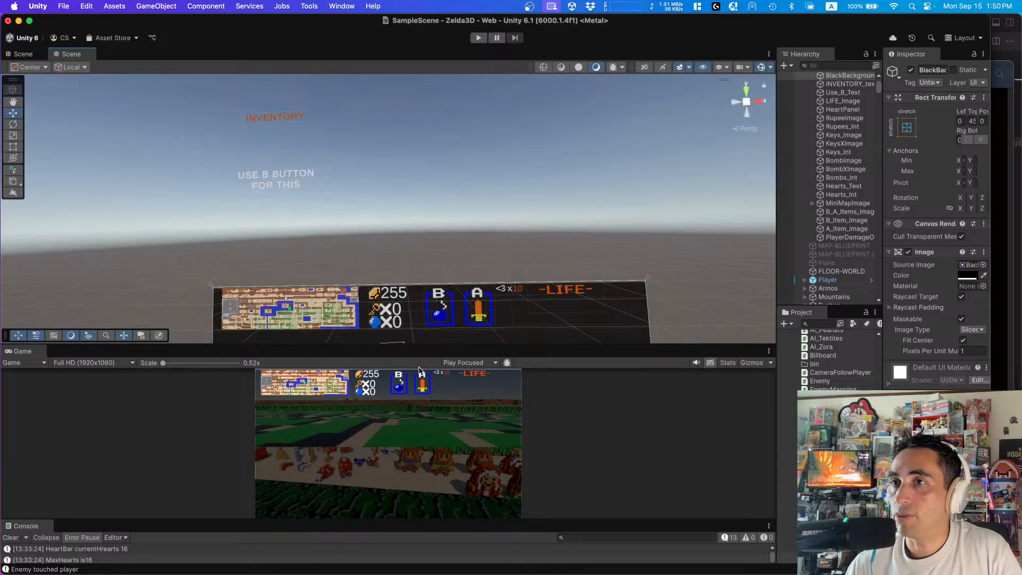
key(super+z)
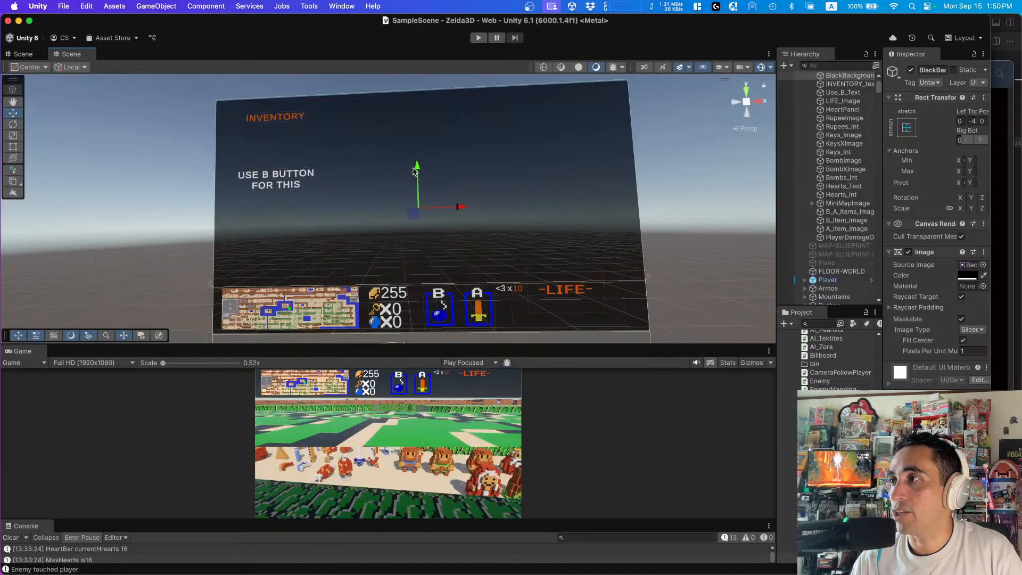
- Enlarge the Game view, select the Player object, and widen the Hierarchy and Inspector to read its Secondary Items prefabs
drag(660, 348, 664, 134)
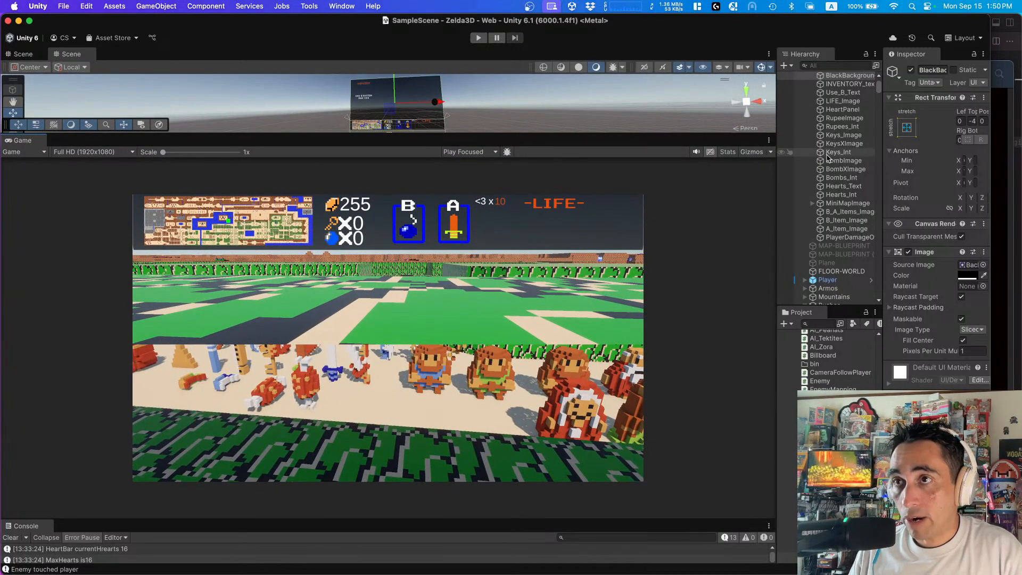
drag(881, 153, 904, 156)
scroll(833, 254, down, 2)
click(828, 243)
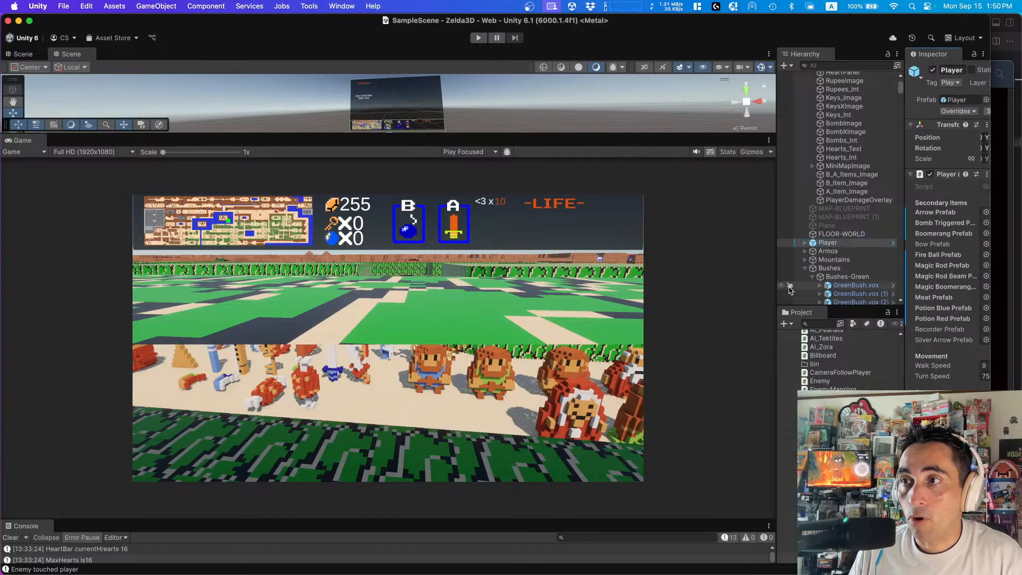
drag(776, 277, 720, 282)
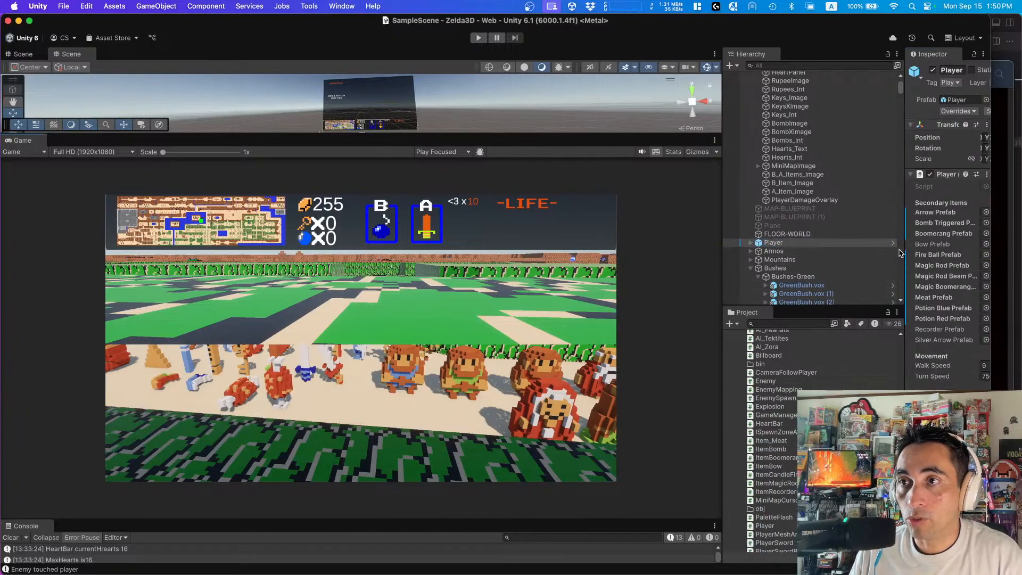
drag(905, 250, 844, 254)
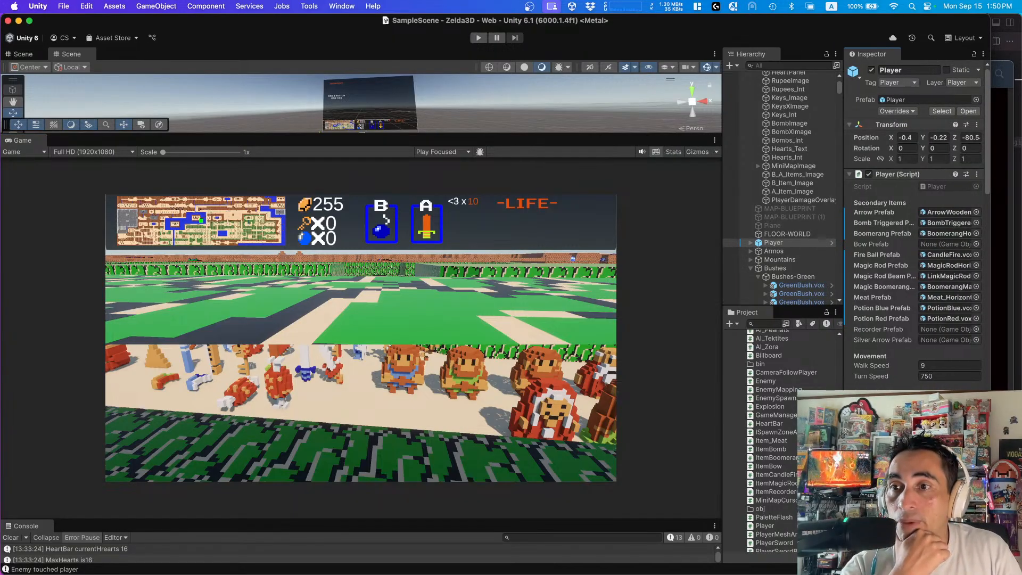
- Switch to Visual Studio Code, open the Player.cs script and review its SecondaryItem enum
click(1016, 215)
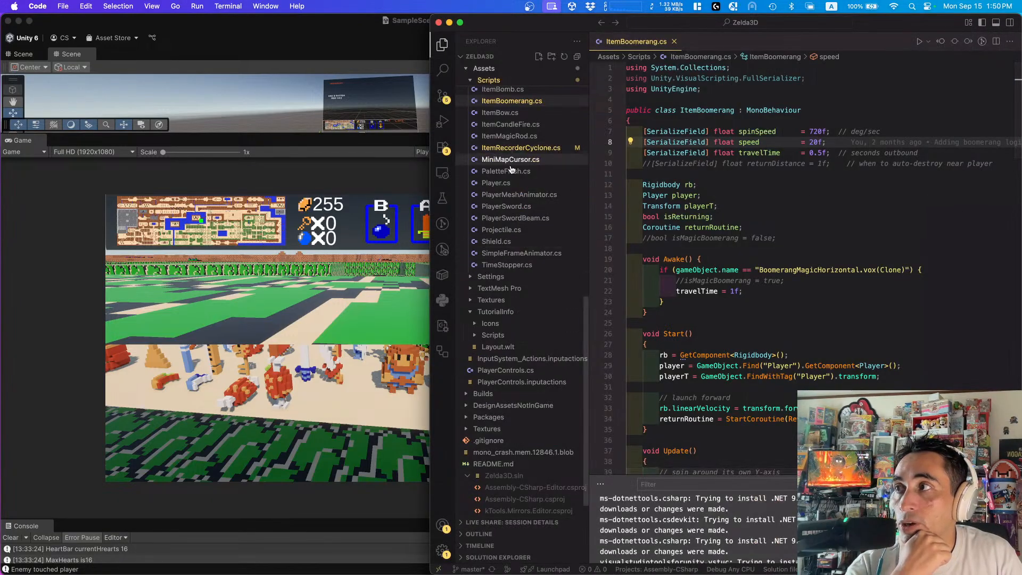
click(496, 183)
scroll(708, 251, down, 10)
scroll(708, 250, up, 15)
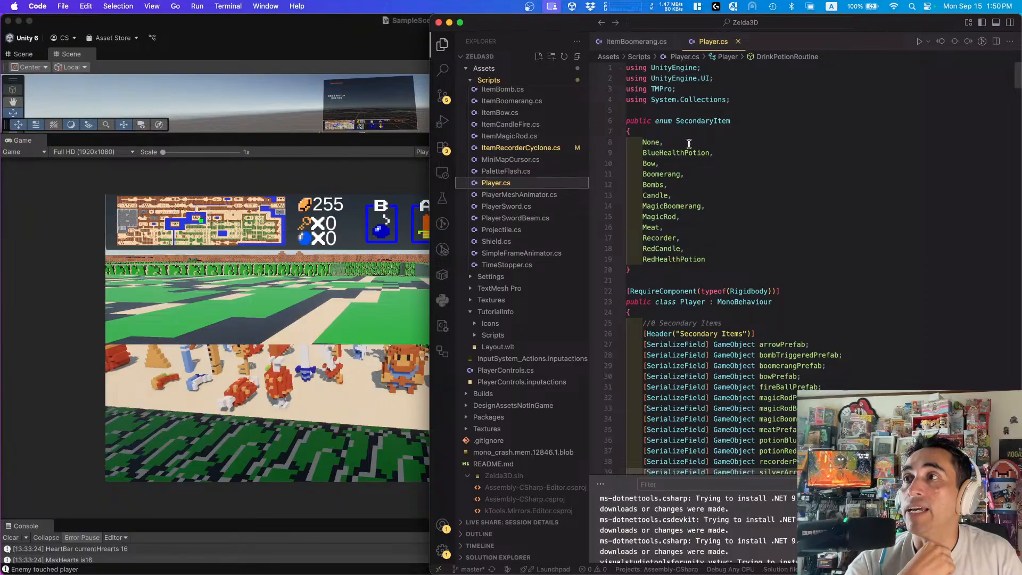
- Read through the SecondaryItem enum entries from None to RedHealthPotion, checking the Boomerang, MagicBoomerang and MagicRod values
mouse_move(687, 148)
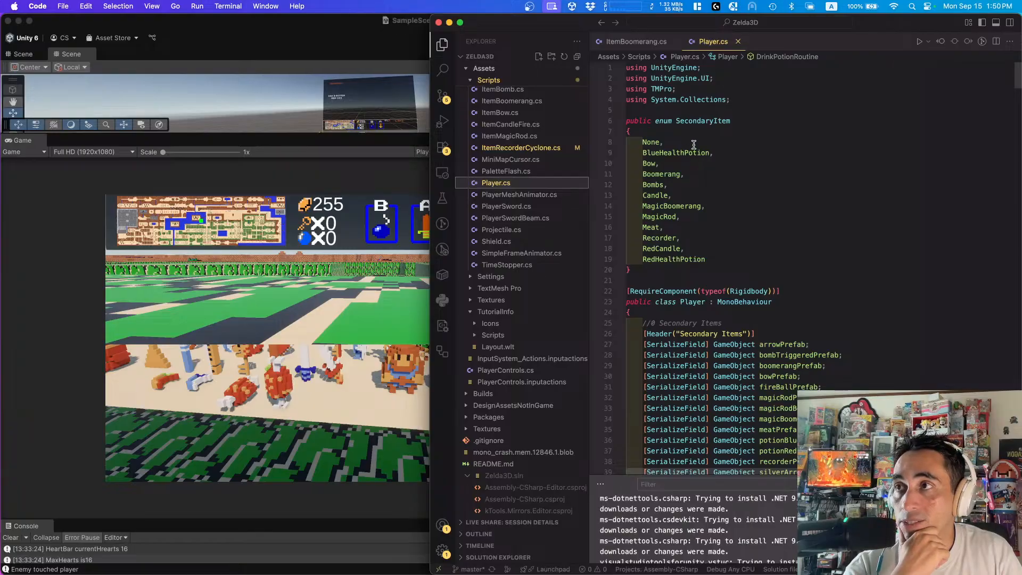
mouse_move(681, 260)
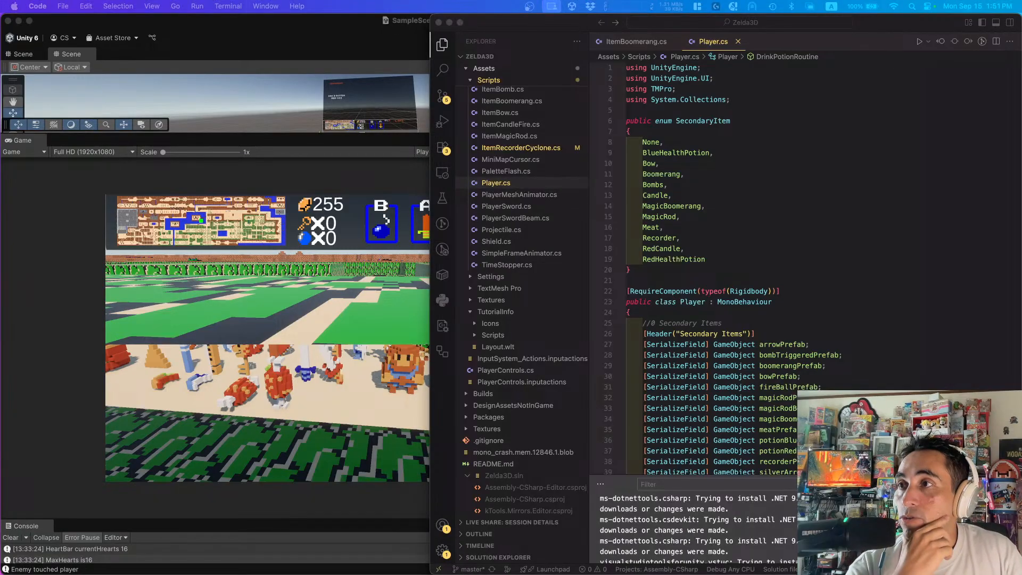
click(671, 231)
drag(642, 142, 711, 258)
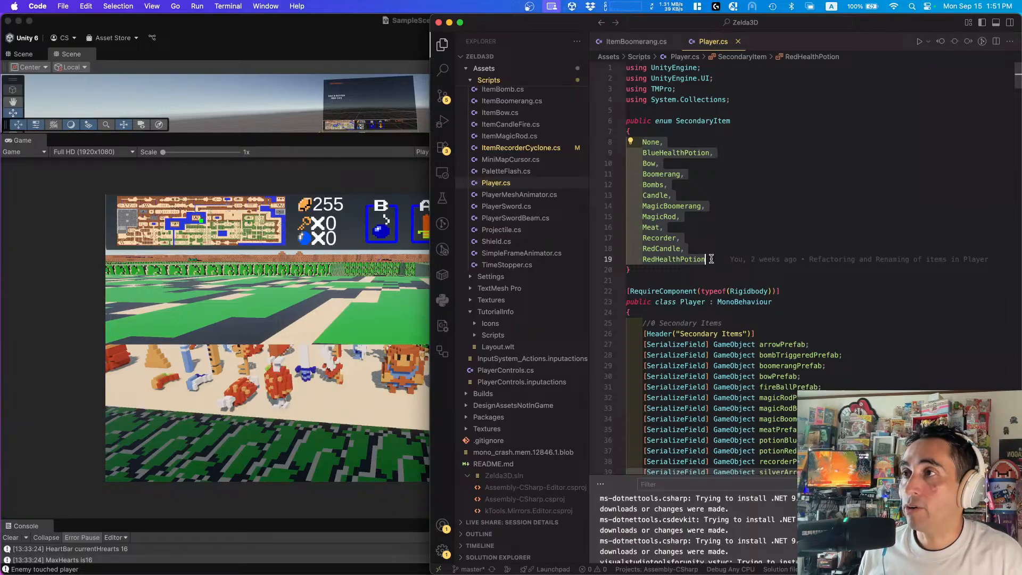
click(686, 184)
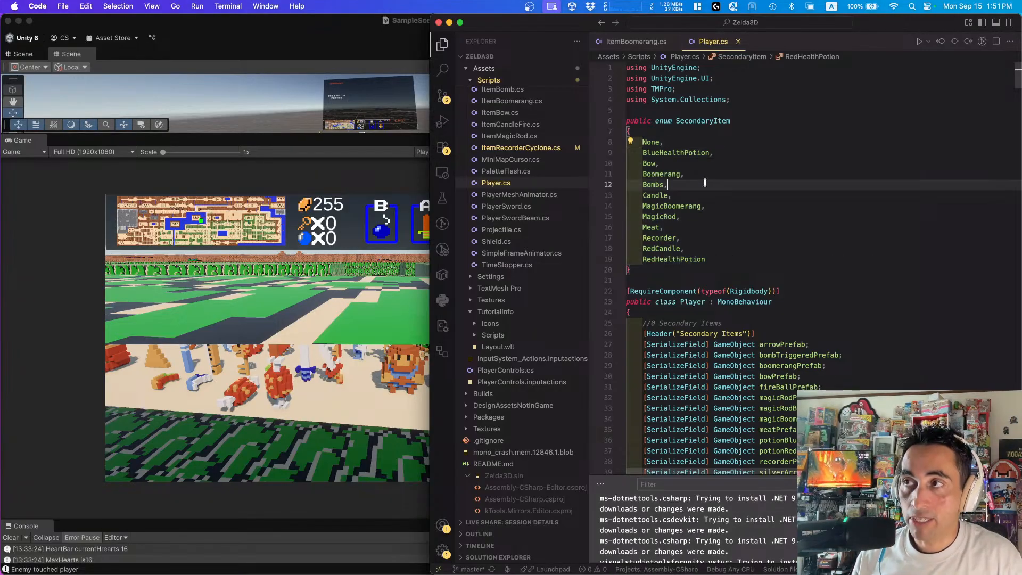
click(650, 143)
mouse_move(649, 143)
key(Down)
key(Down)
key(Down)
key(Down)
key(Down)
key(Down)
key(Down)
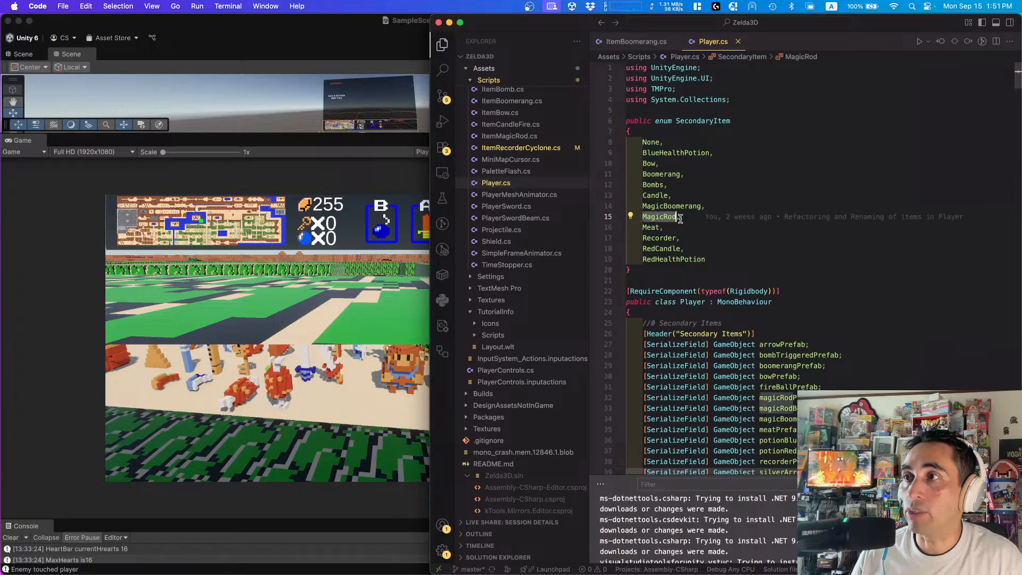
click(667, 206)
mouse_move(652, 175)
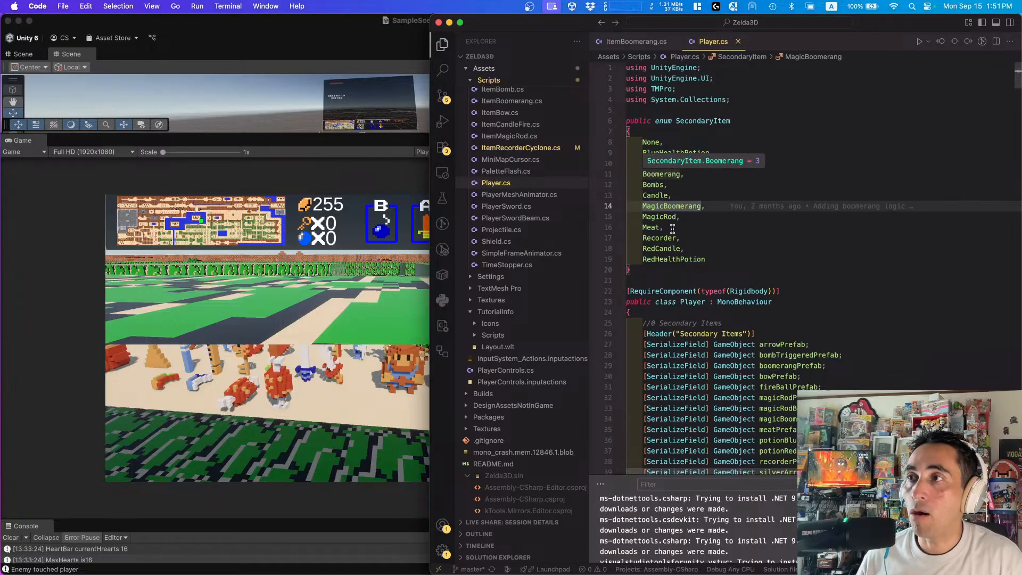
scroll(724, 235, down, 3)
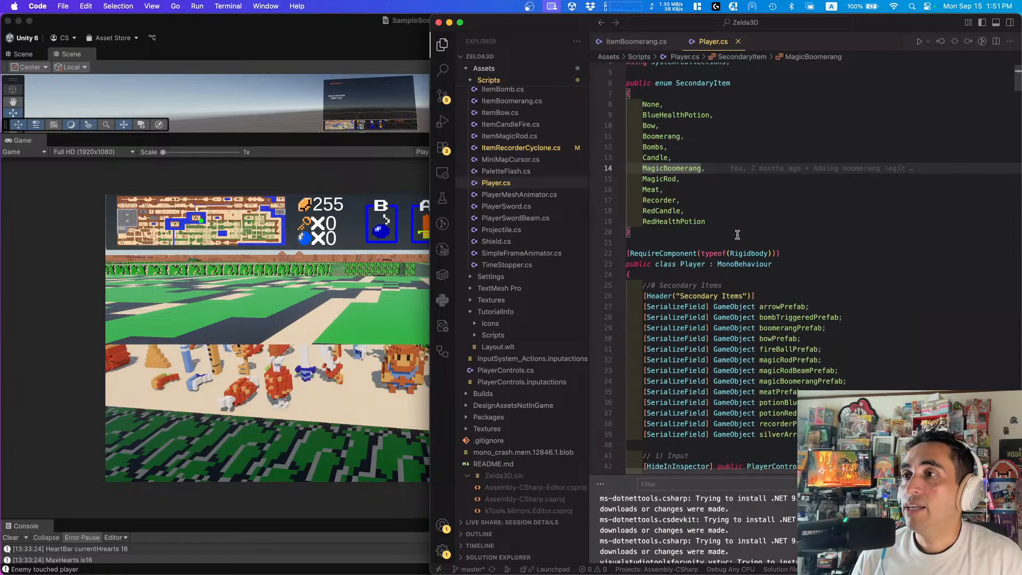
- Search Player.cs for the MagicBoomerang and Boomerang enum entries, and close the search
triple_click(659, 157)
key(super+f)
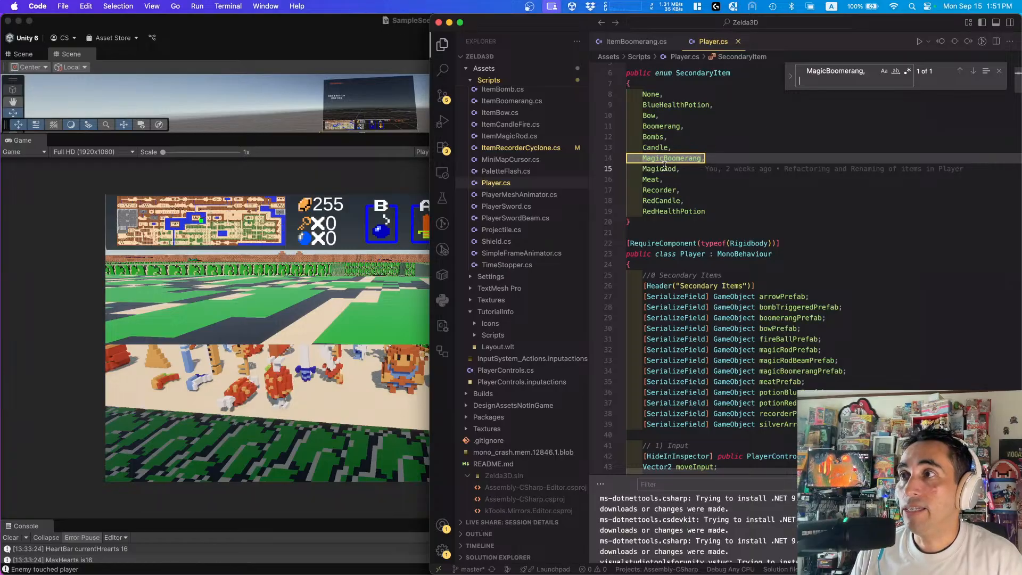
double_click(658, 168)
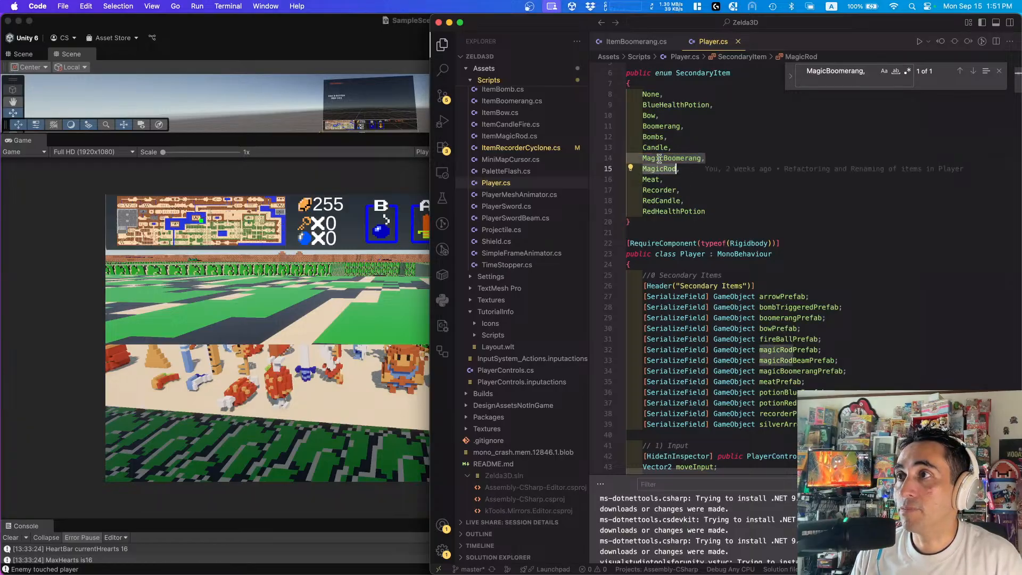
triple_click(655, 126)
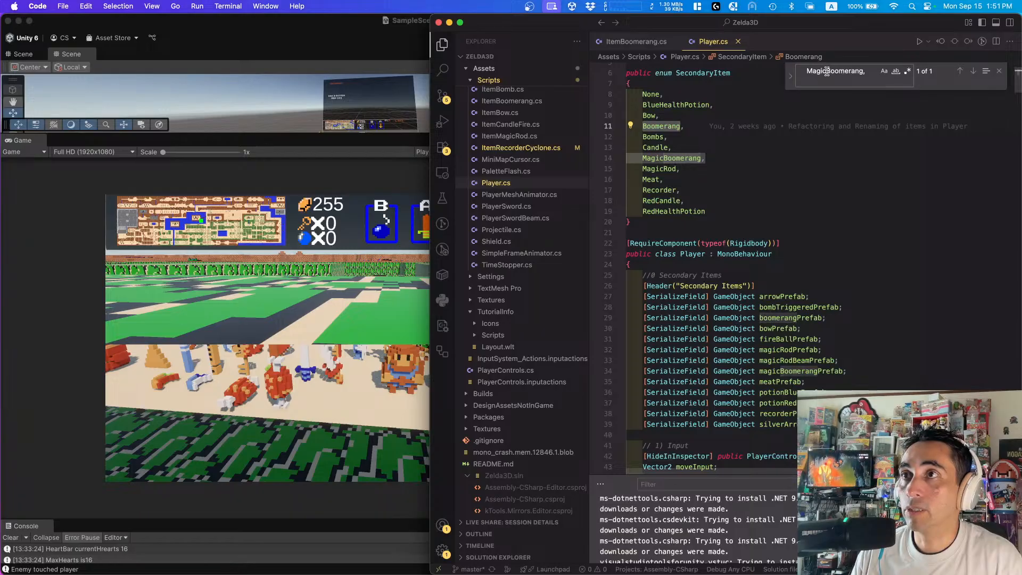
key(super+f)
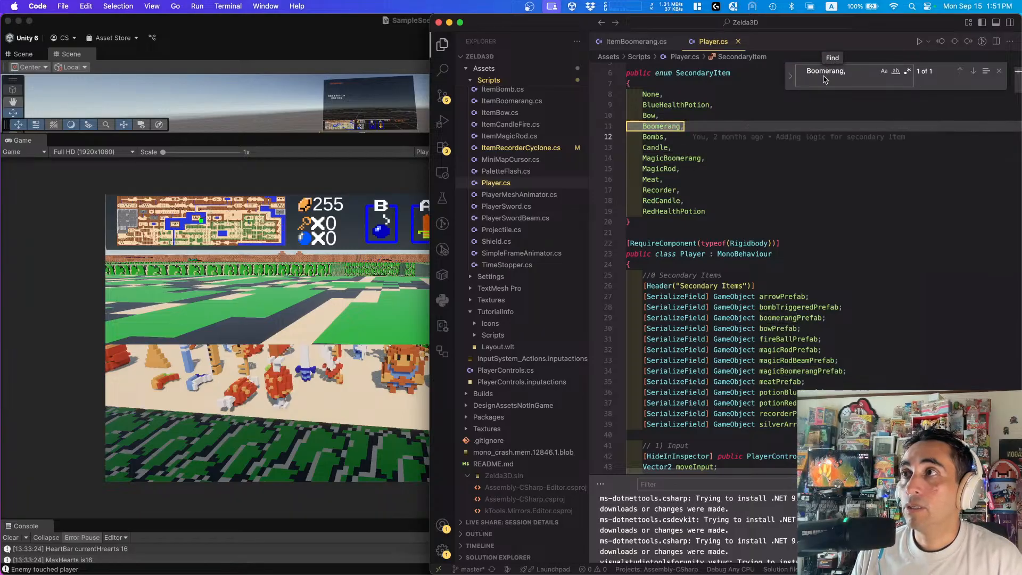
key(Escape)
- Search Player.cs for "secondaryItem" and go to the switch inside the UseSecondaryItem method
click(707, 158)
scroll(707, 158, down, 20)
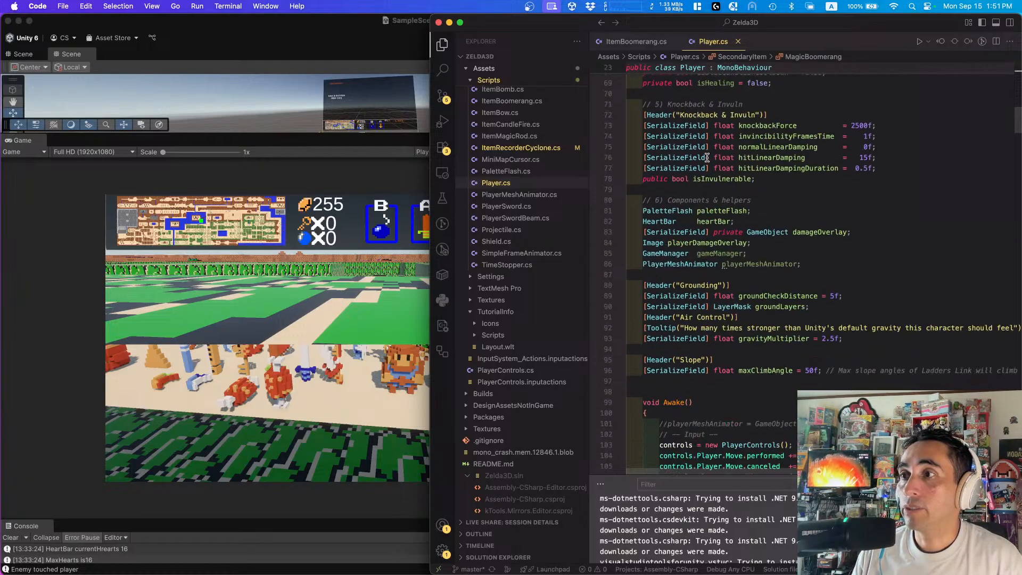
scroll(707, 158, down, 20)
click(700, 244)
key(super+f)
text(se)
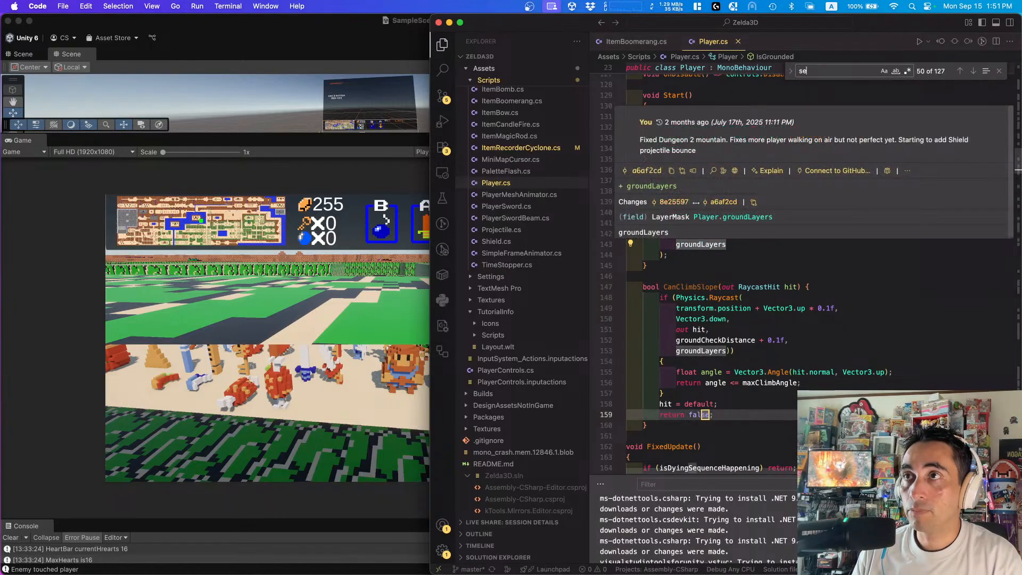
text(condaryItem)
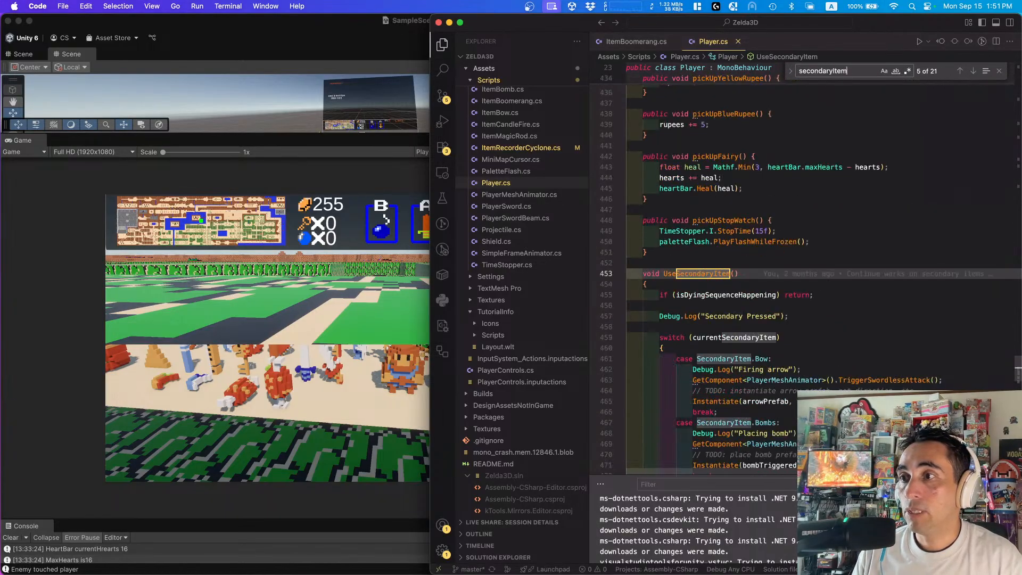
key(Escape)
scroll(786, 189, down, 6)
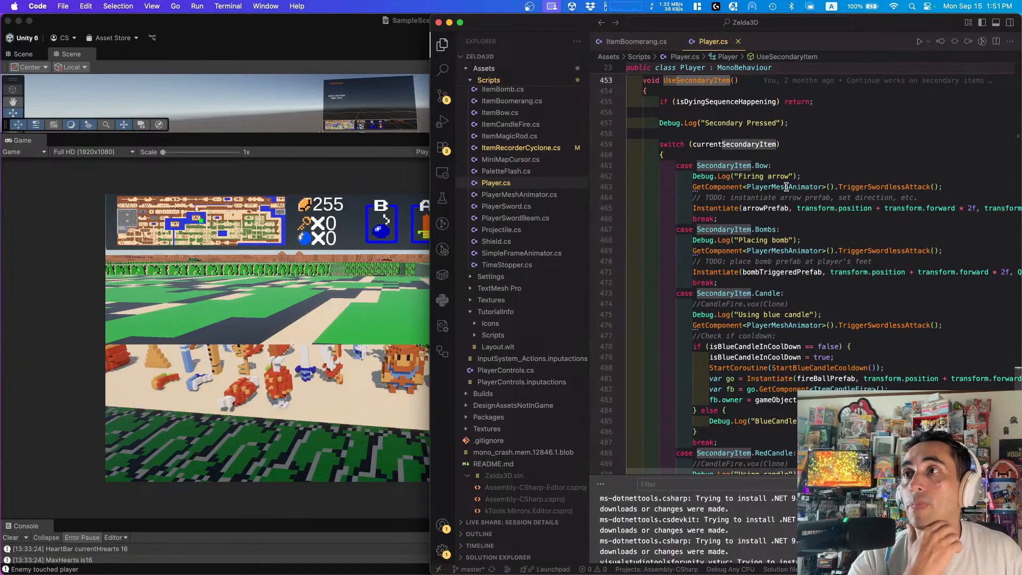
- Examine the Bow case in UseSecondaryItem, including the Instantiate call's arrowPrefab, position and forward arguments
click(761, 165)
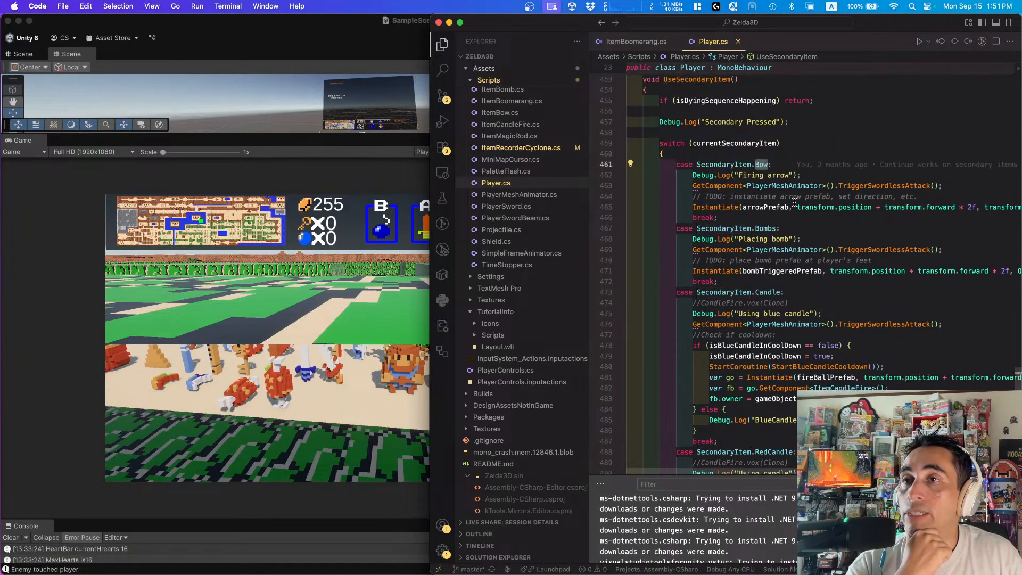
scroll(794, 202, down, 1)
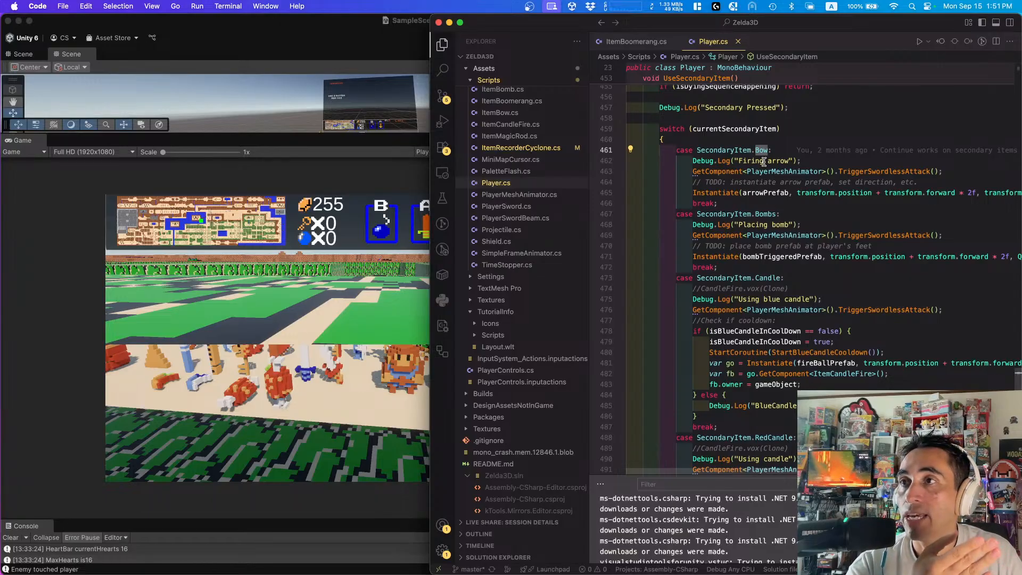
click(712, 193)
double_click(758, 192)
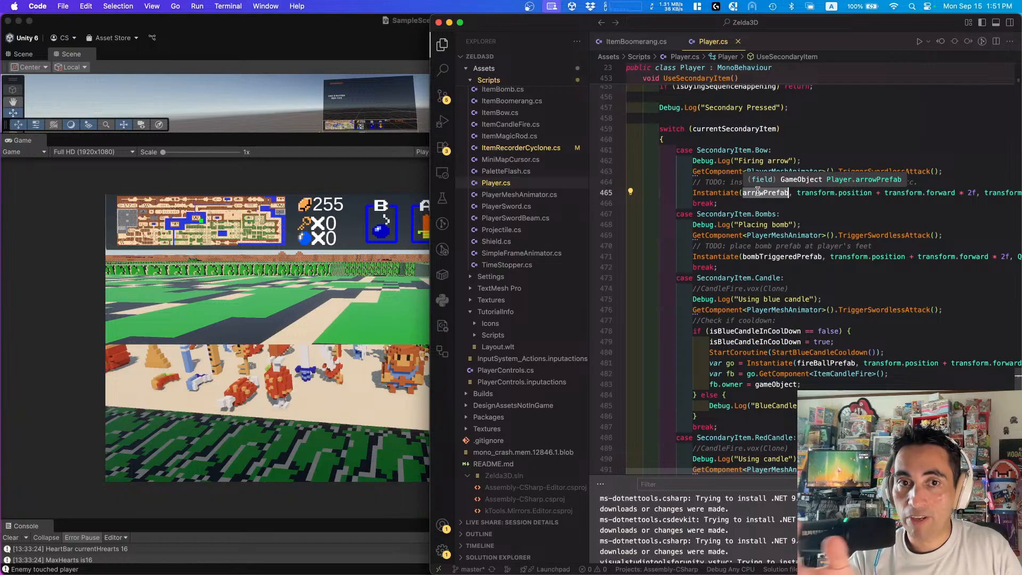
click(833, 192)
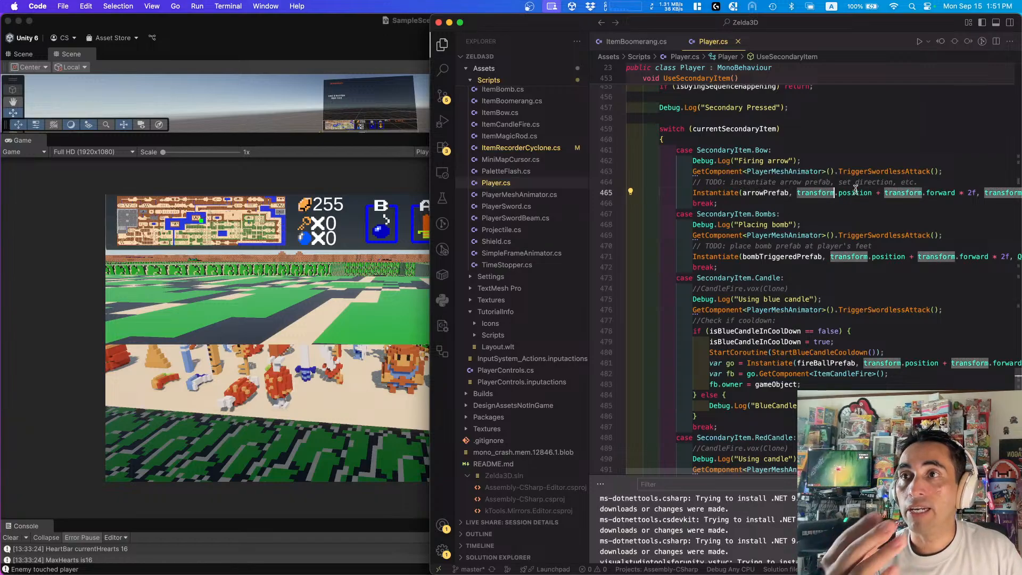
scroll(855, 189, right, 5)
click(846, 193)
scroll(846, 194, right, 3)
scroll(847, 194, left, 3)
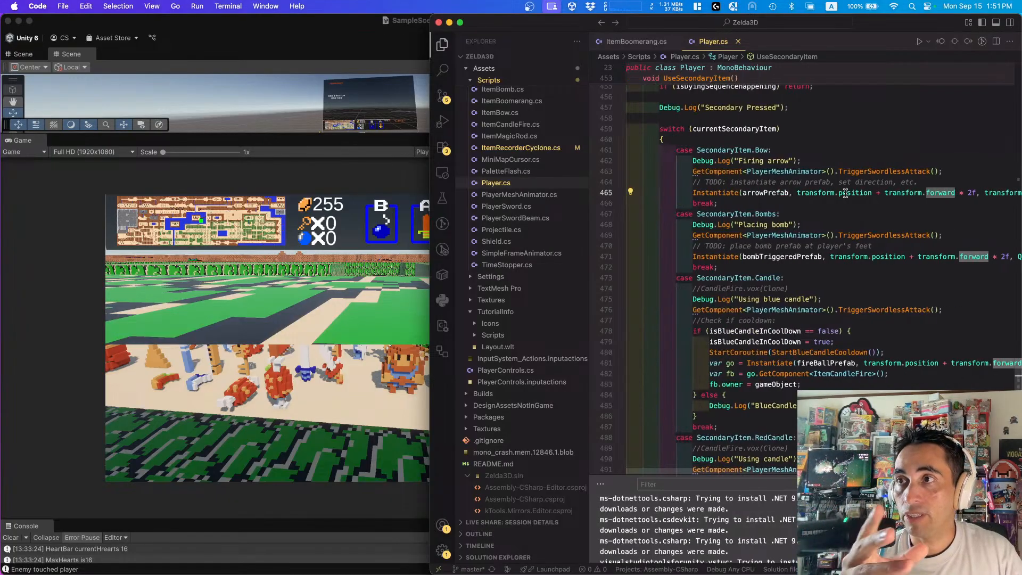
scroll(774, 201, left, 3)
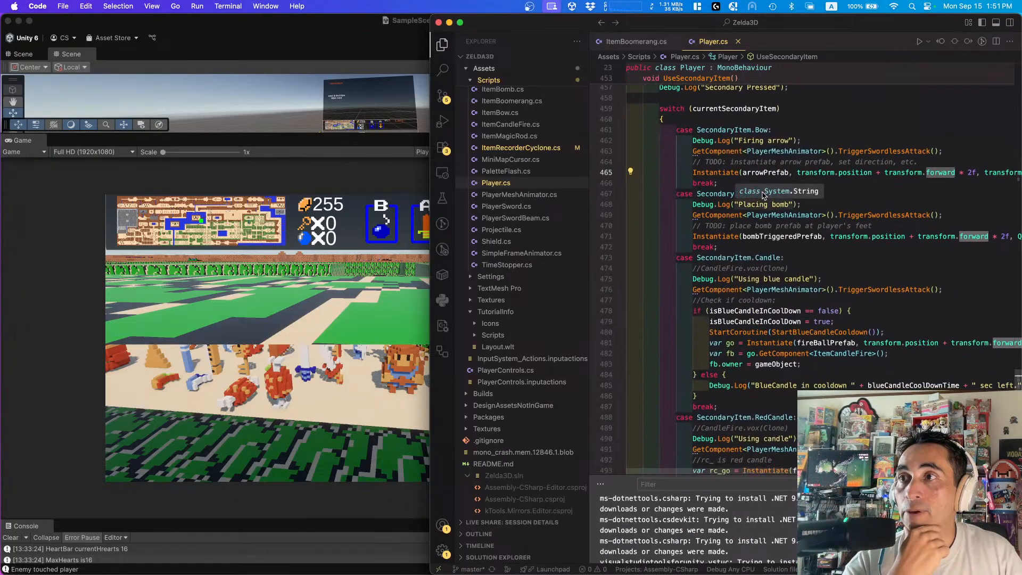
- Examine the Bombs case in UseSecondaryItem and the bombTriggeredPrefab it instantiates
double_click(766, 194)
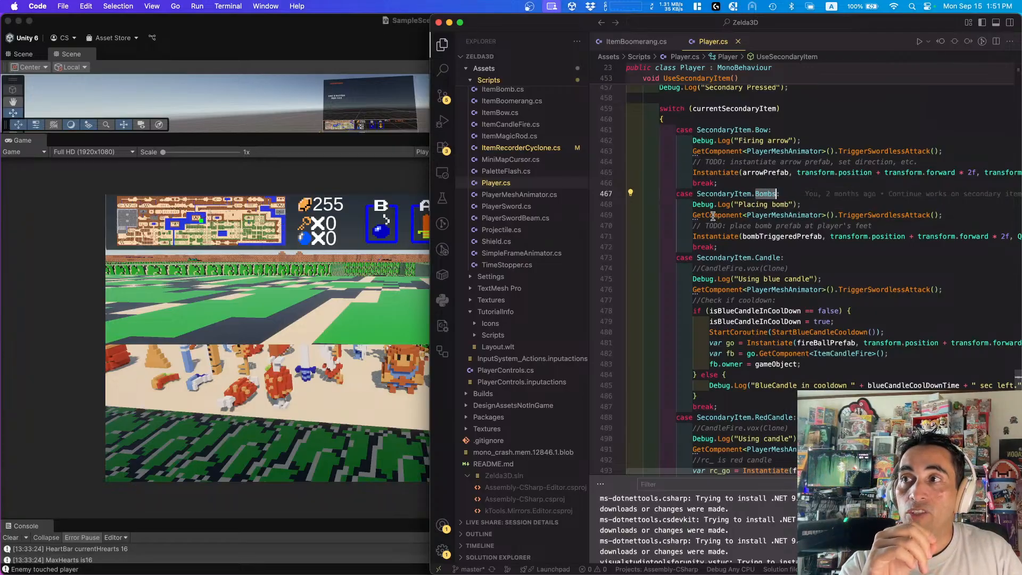
double_click(724, 236)
double_click(780, 235)
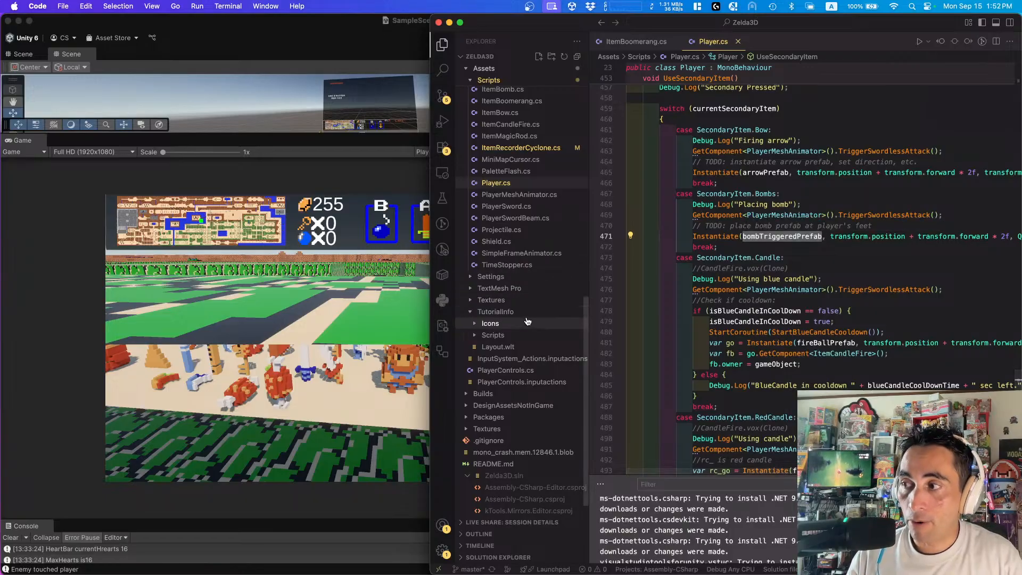
- Open the ItemBomb.cs script from the Scripts folder and read the body of its Start method
scroll(530, 206, up, 2)
scroll(526, 207, up, 5)
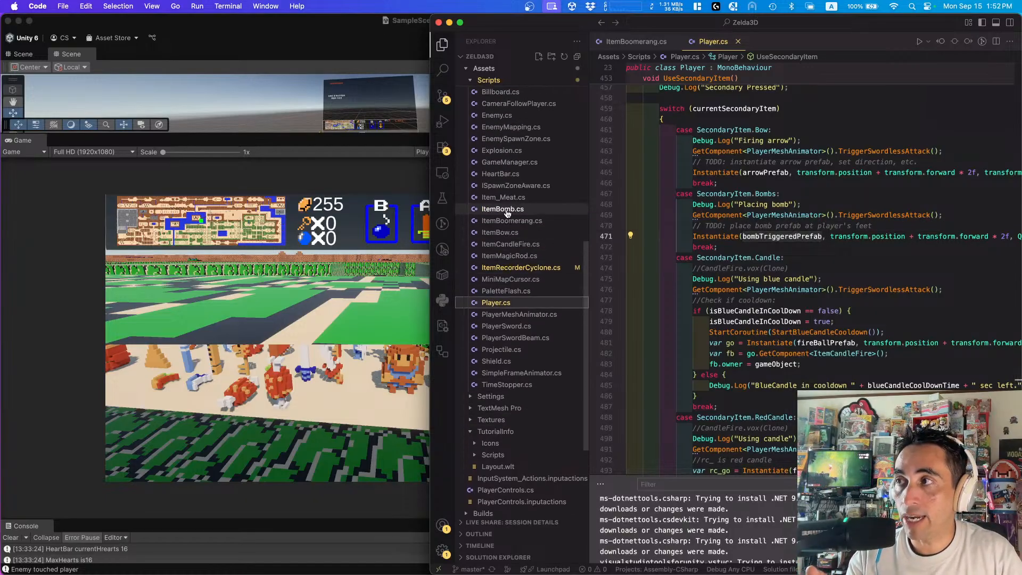
click(507, 210)
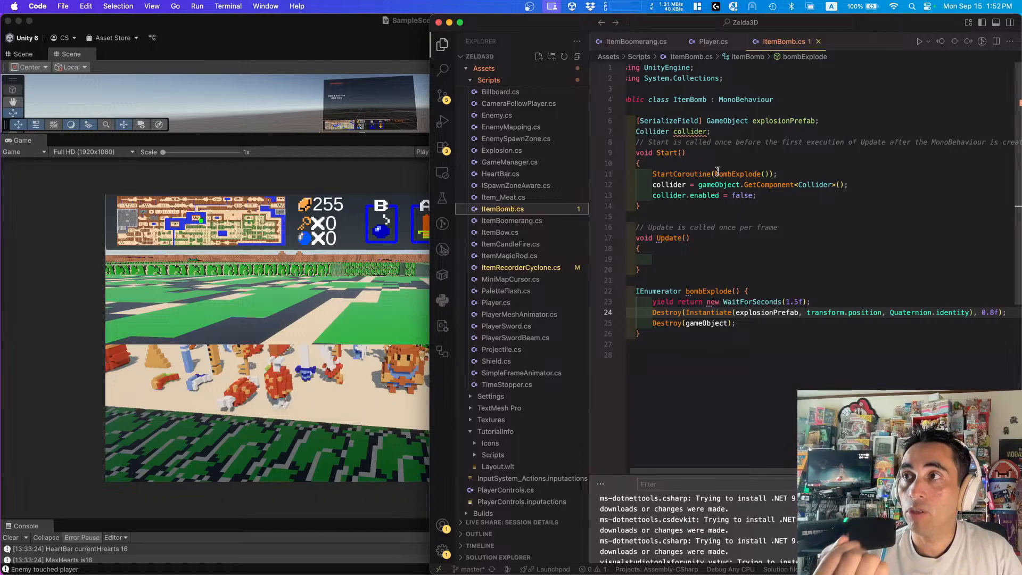
double_click(666, 152)
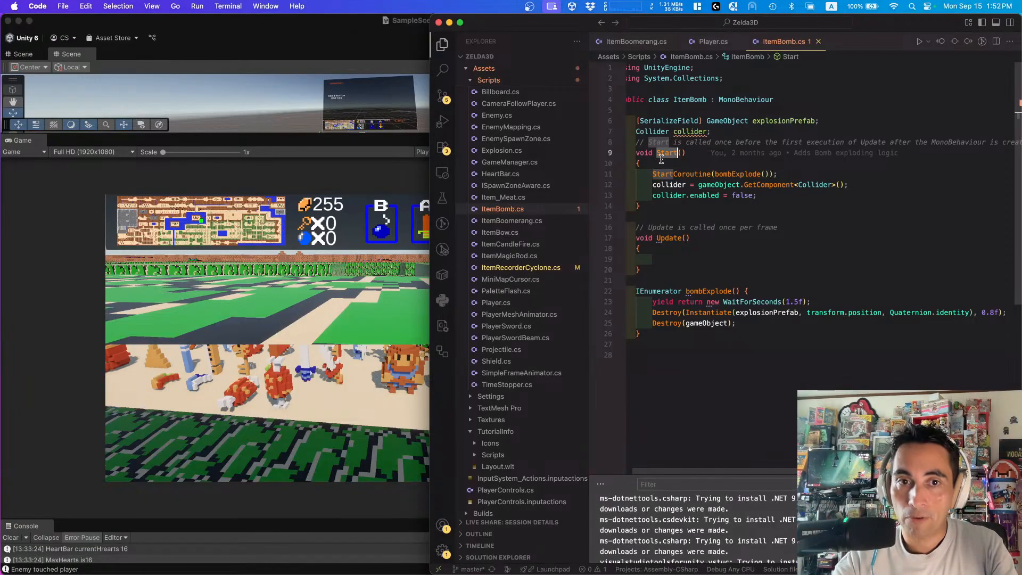
key(Down)
key(Down)
key(Down)
key(Down)
key(Down)
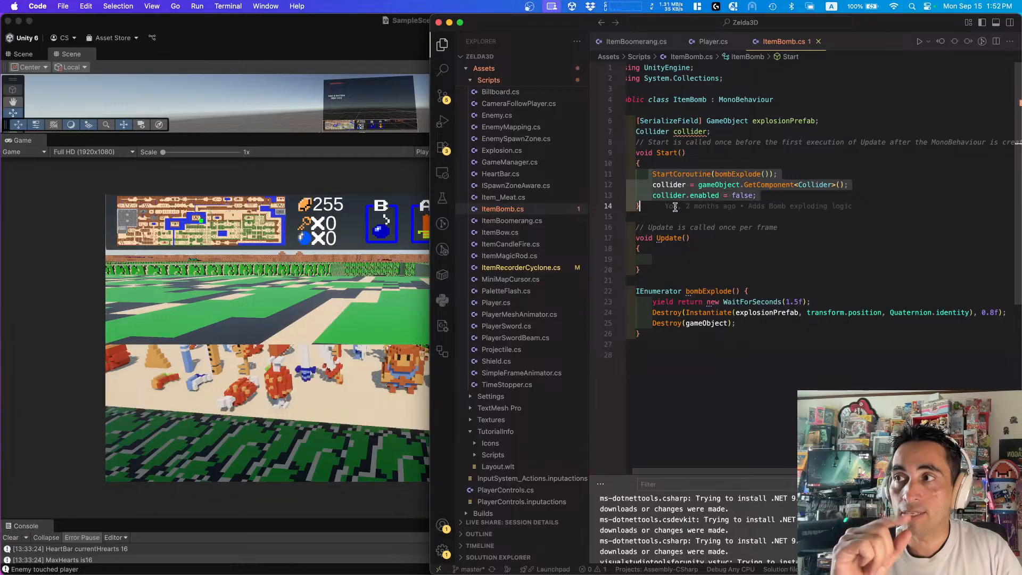
- Examine the Update method in ItemBomb.cs and bring the bombExplode coroutine below it into focus
key(Down)
key(Down)
key(Down)
key(Down)
key(Down)
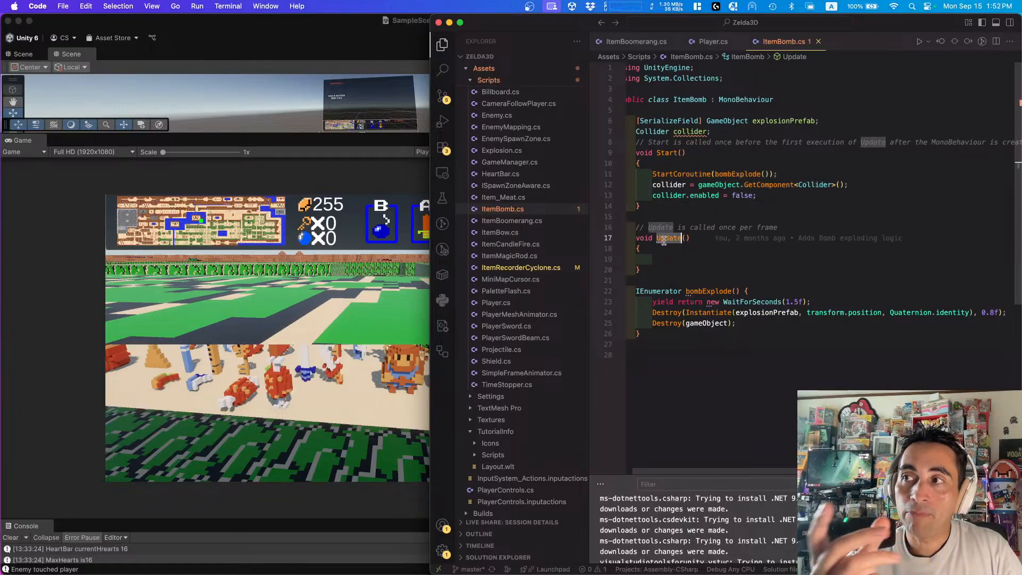
drag(660, 270, 640, 227)
click(668, 269)
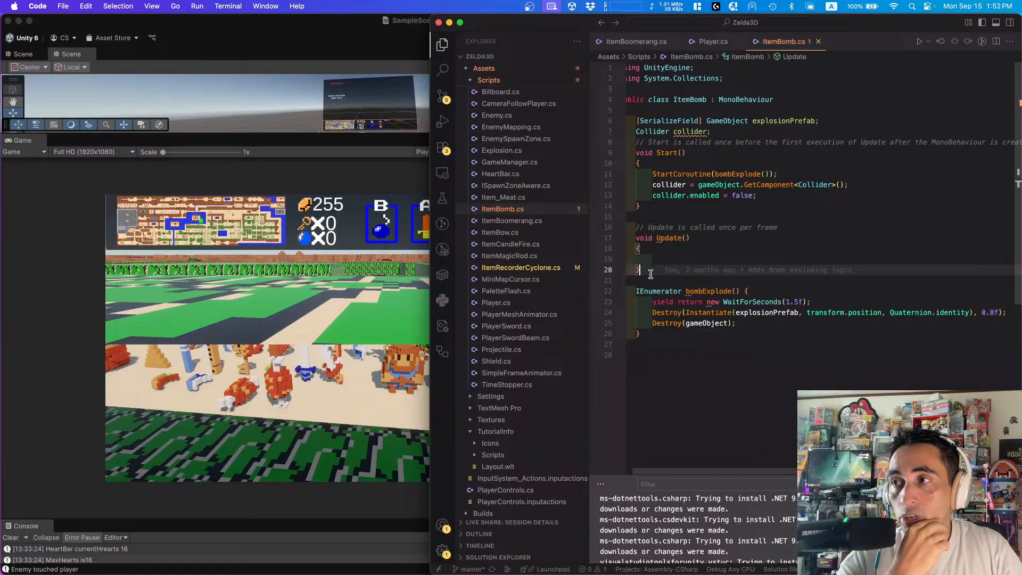
click(669, 240)
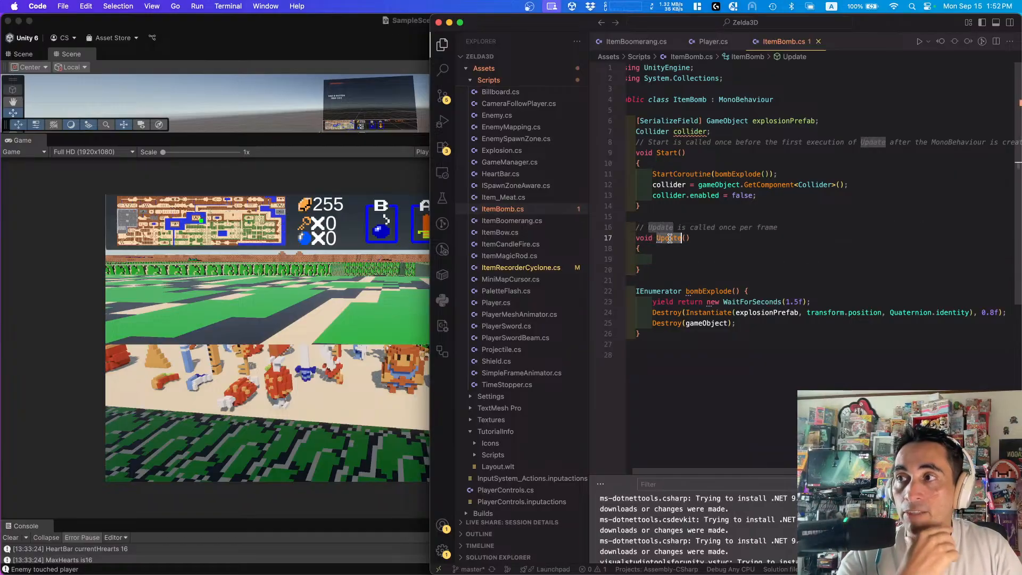
click(663, 260)
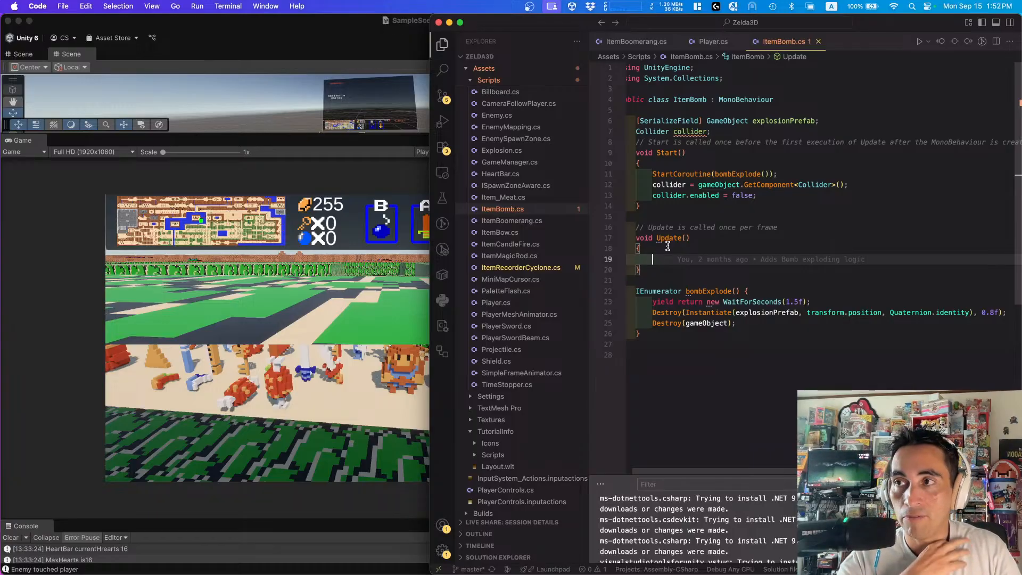
click(659, 266)
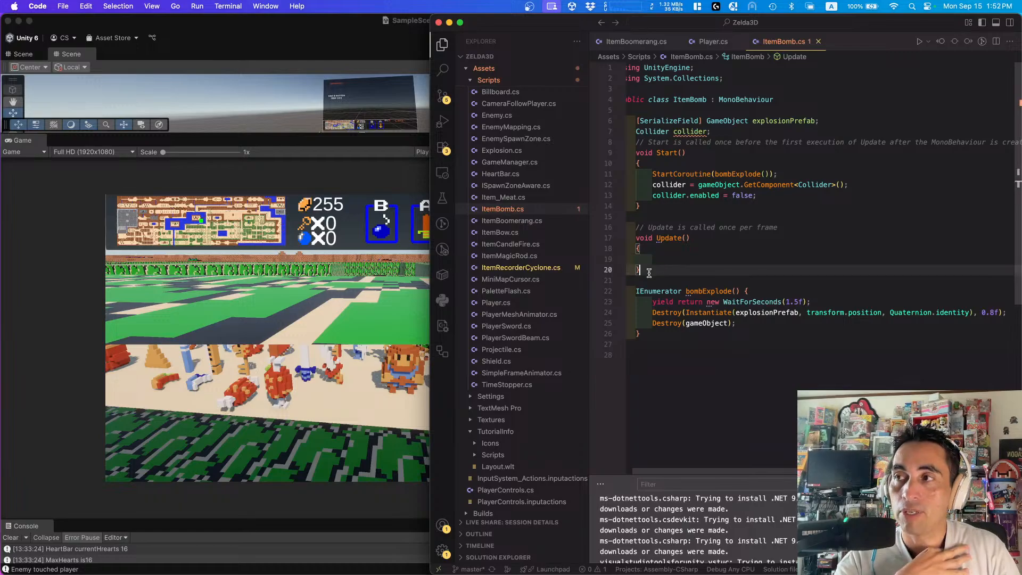
mouse_move(661, 264)
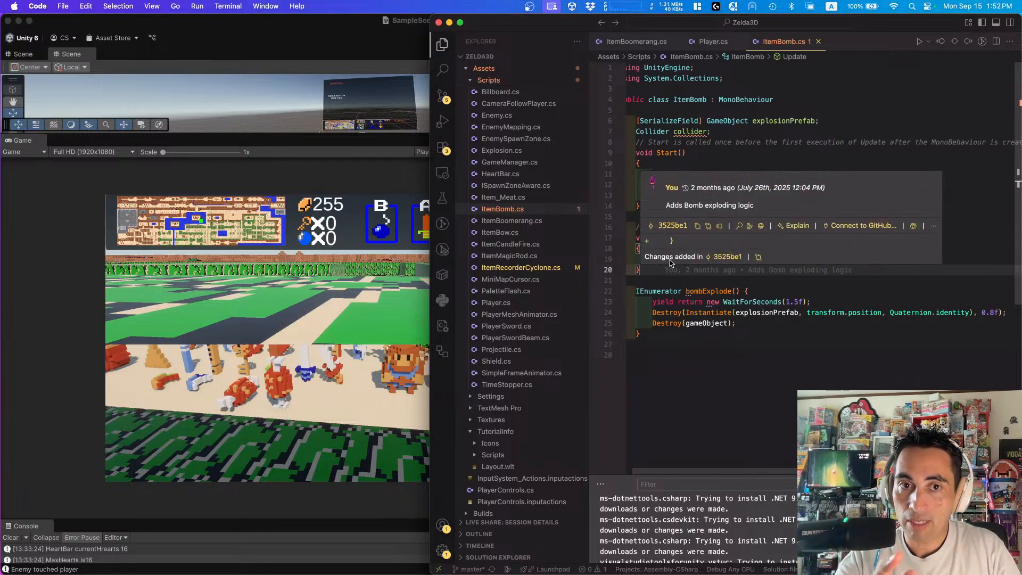
click(669, 275)
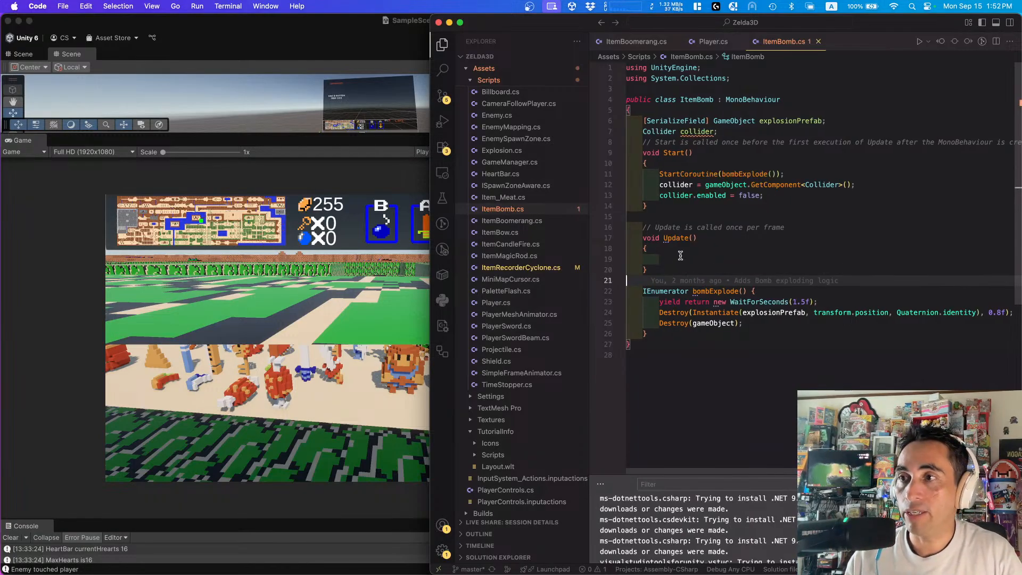
scroll(700, 278, down, 1)
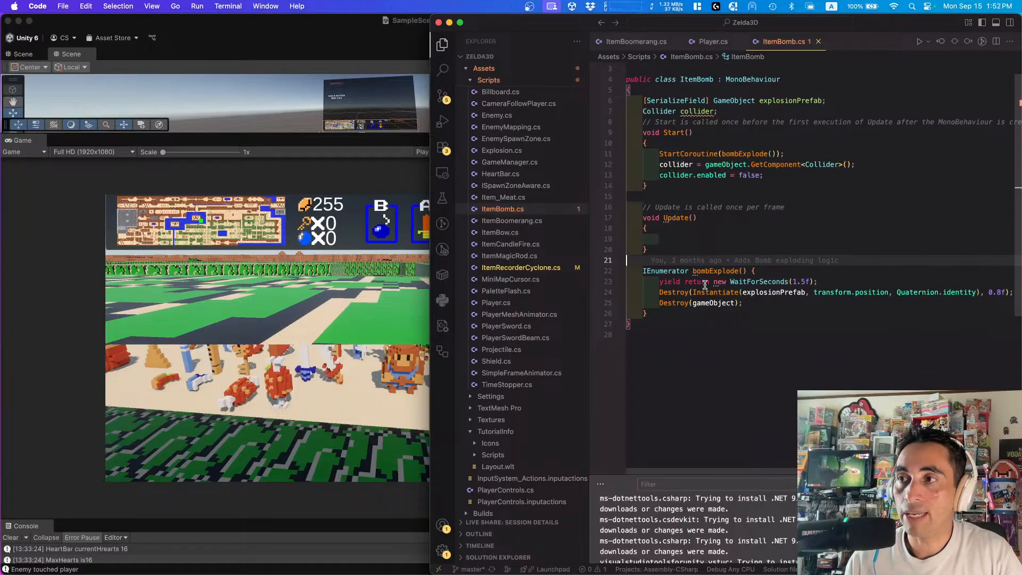
- Examine the bombExplode coroutine in ItemBomb.cs, its StartCoroutine call in Start, and its WaitForSeconds delay
click(709, 322)
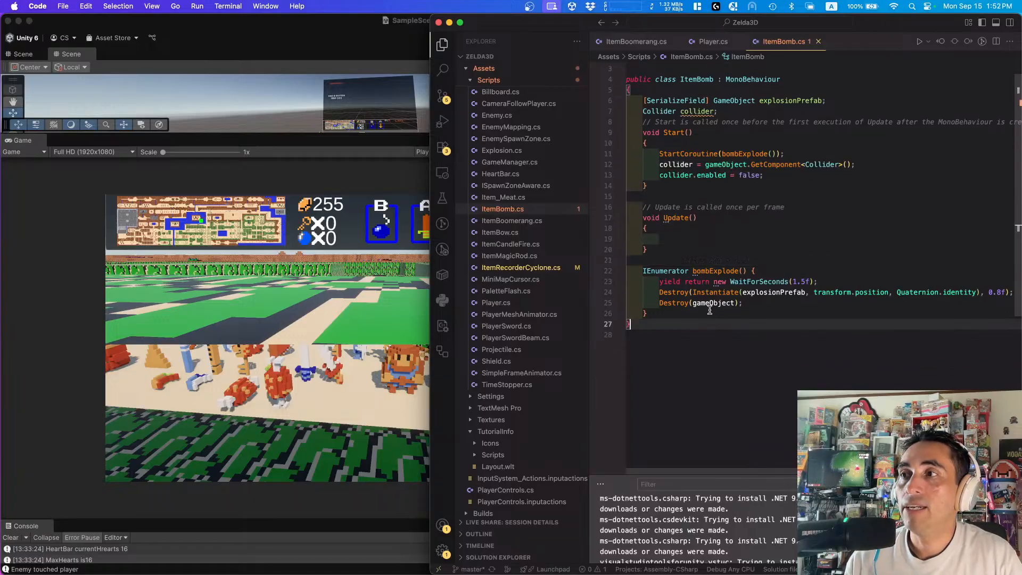
click(675, 272)
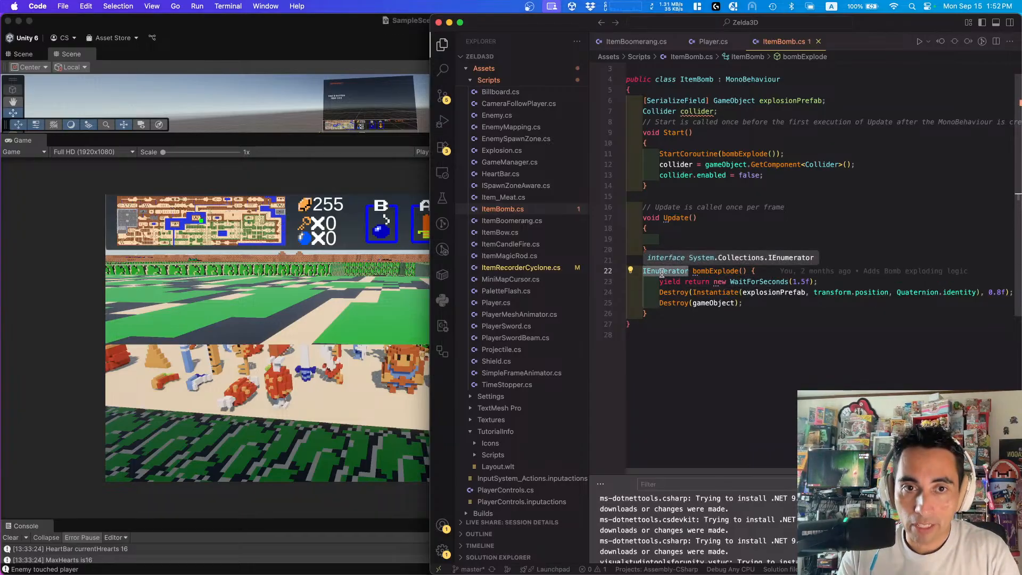
click(694, 271)
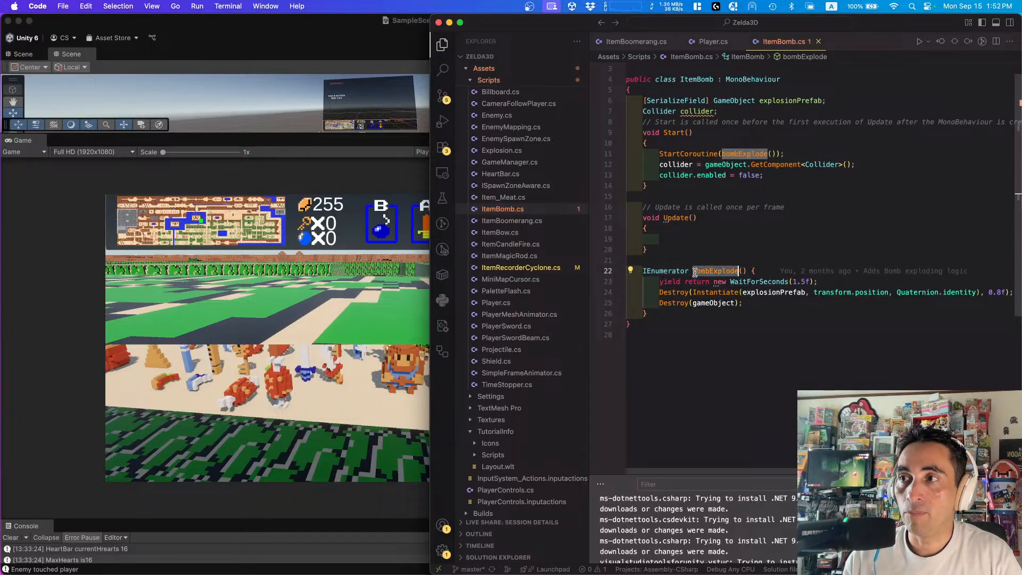
click(677, 131)
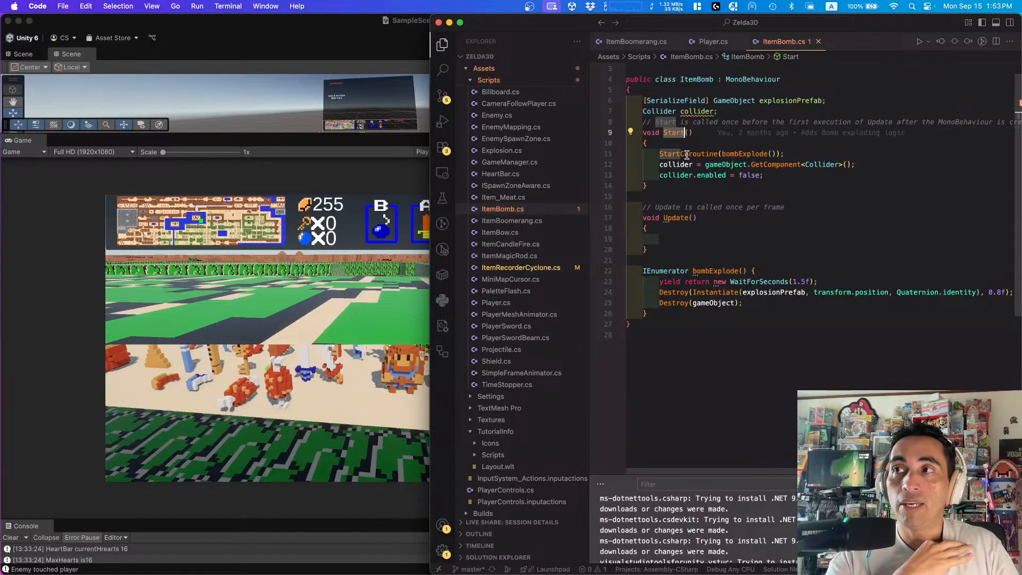
click(766, 154)
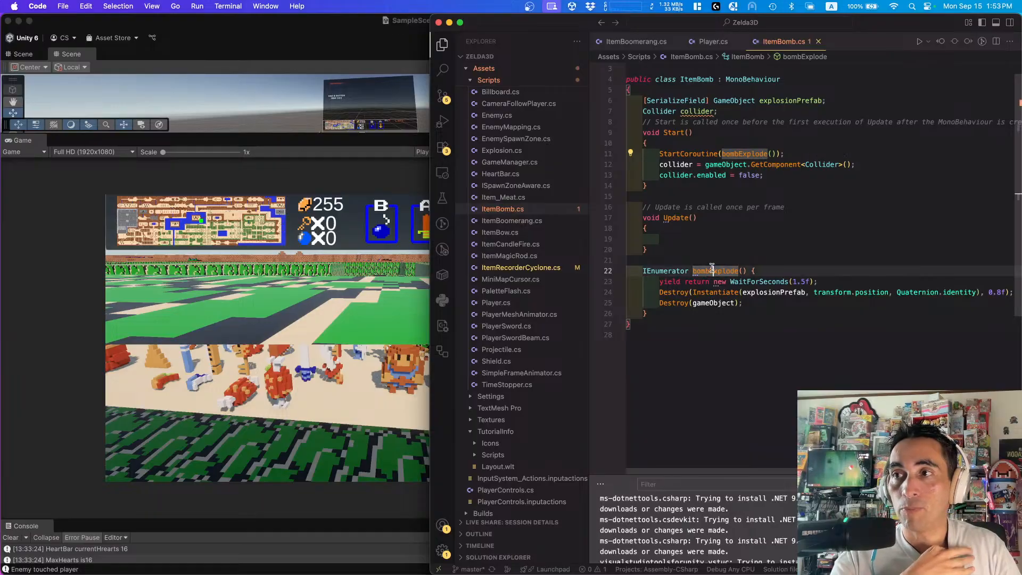
drag(793, 281, 806, 281)
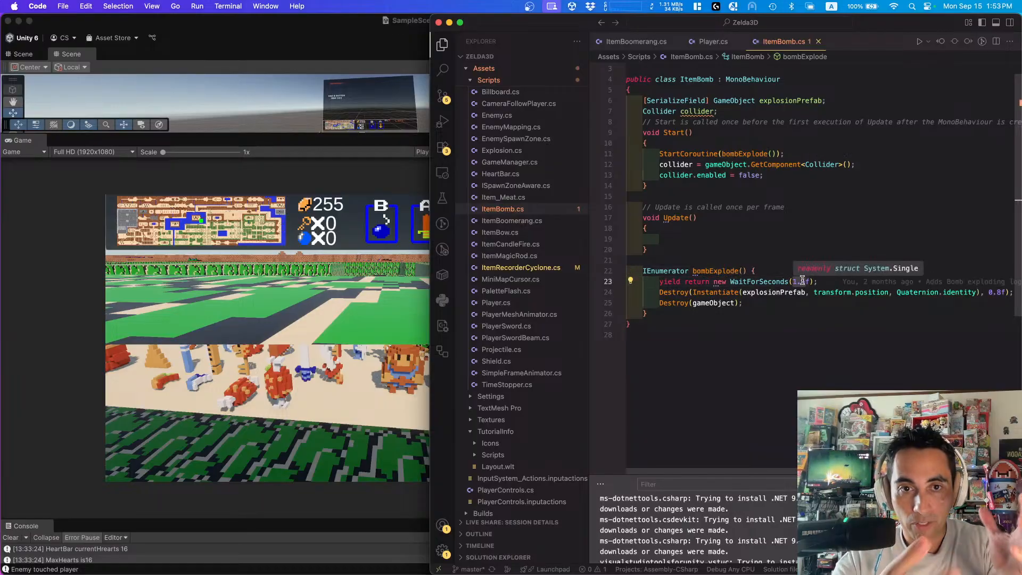
click(804, 282)
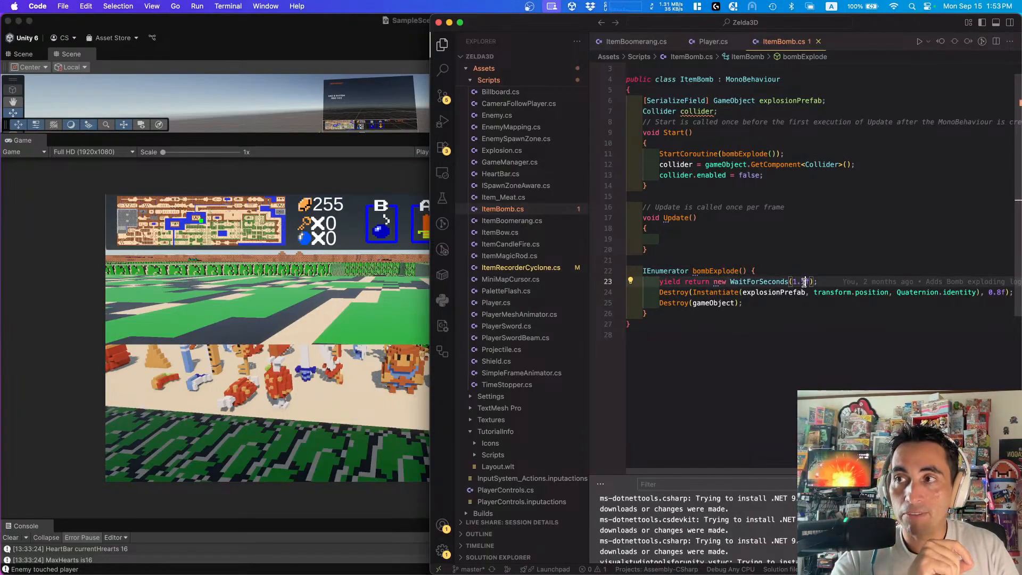
- Examine how bombExplode instantiates and destroys explosionPrefab and destroys the bomb's own gameObject
scroll(772, 296, down, 1)
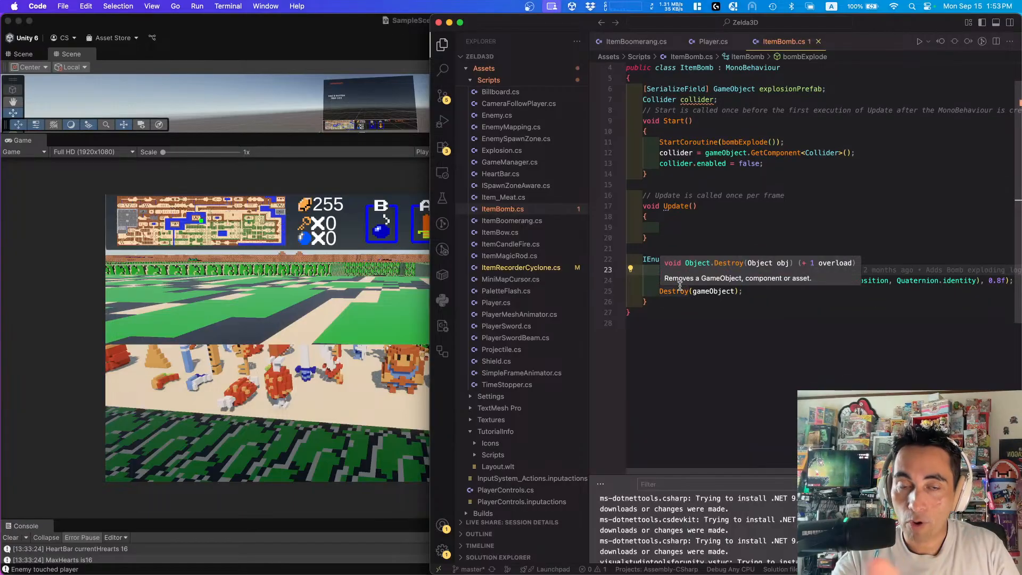
click(729, 315)
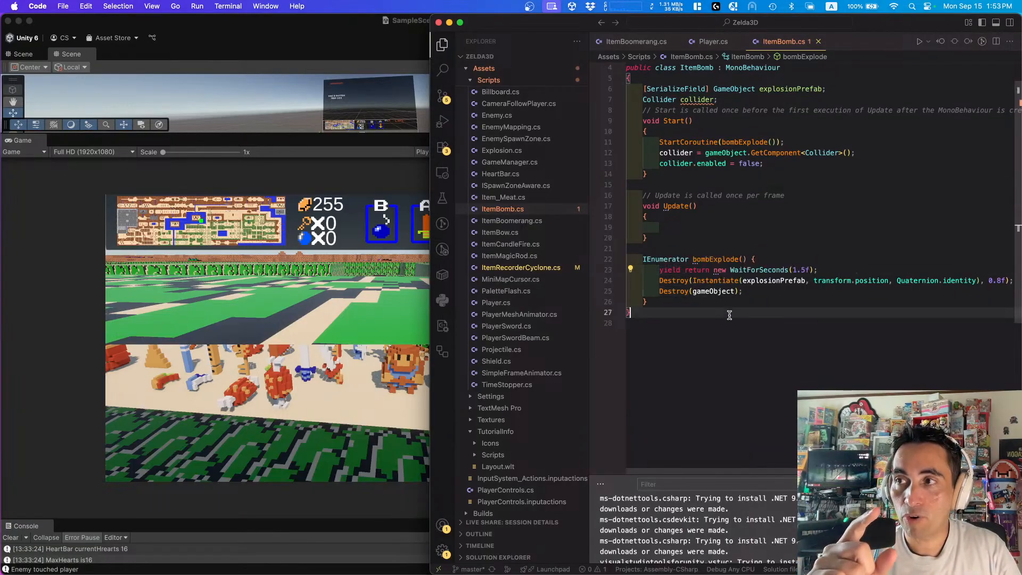
double_click(704, 279)
double_click(776, 281)
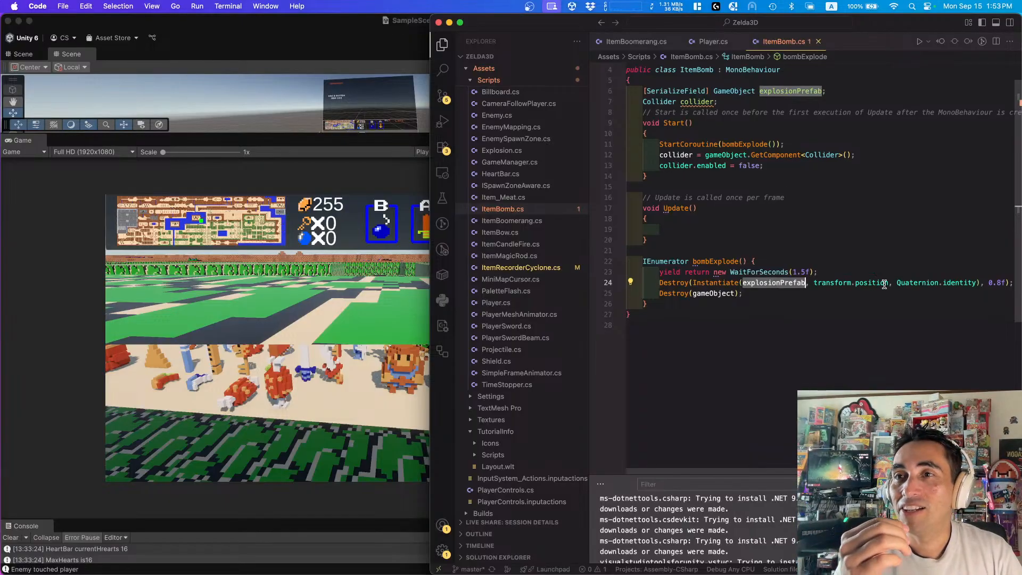
scroll(880, 284, down, 1)
click(705, 281)
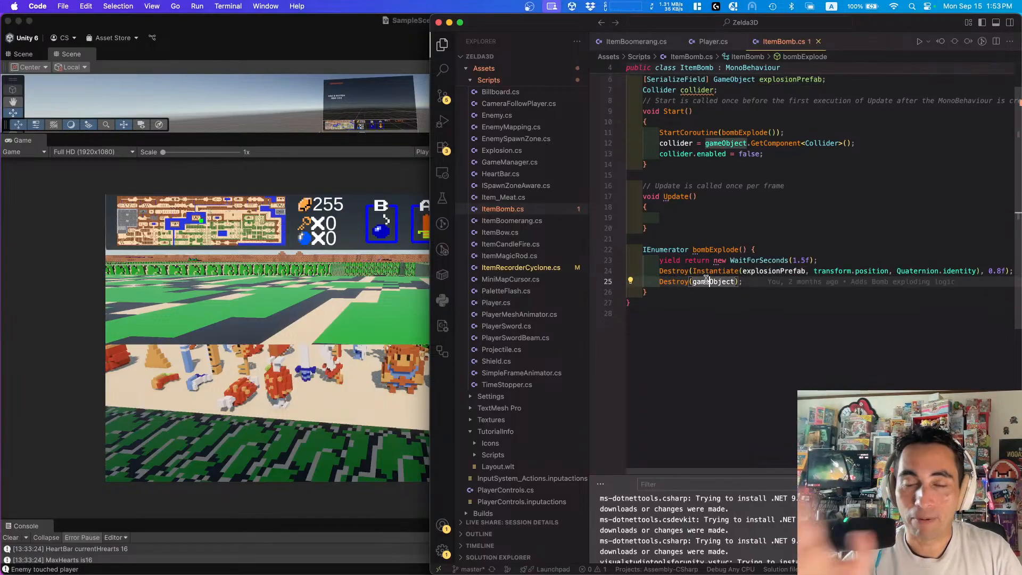
click(709, 217)
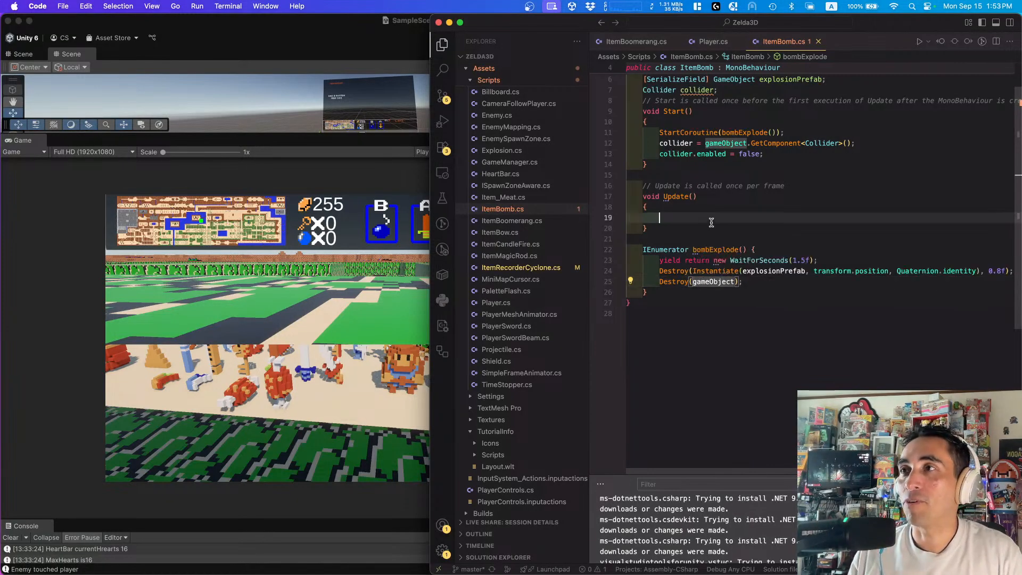
- Switch to Unity, start play mode, and walk the player to the area with the displayed item models
click(364, 171)
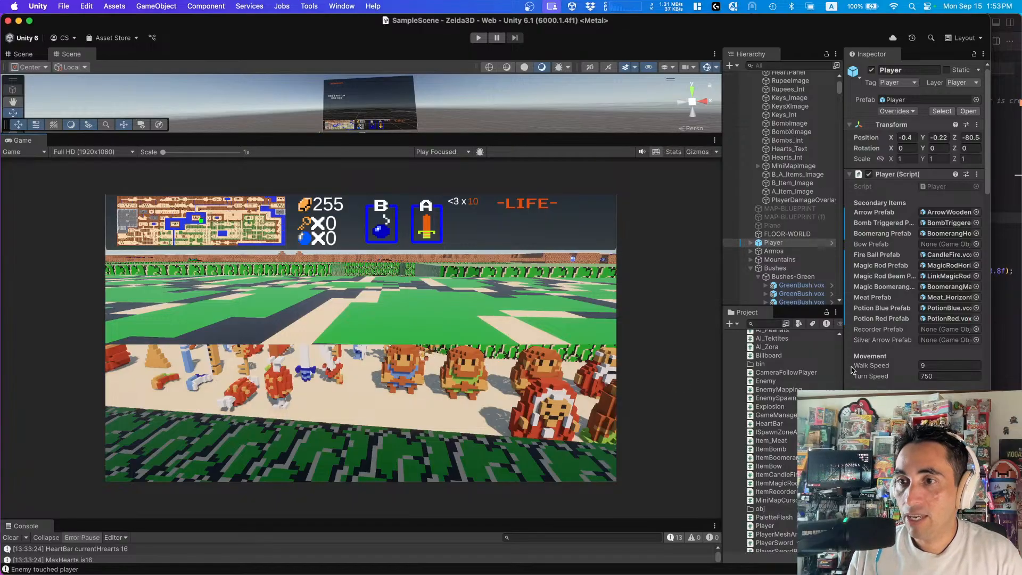
click(478, 37)
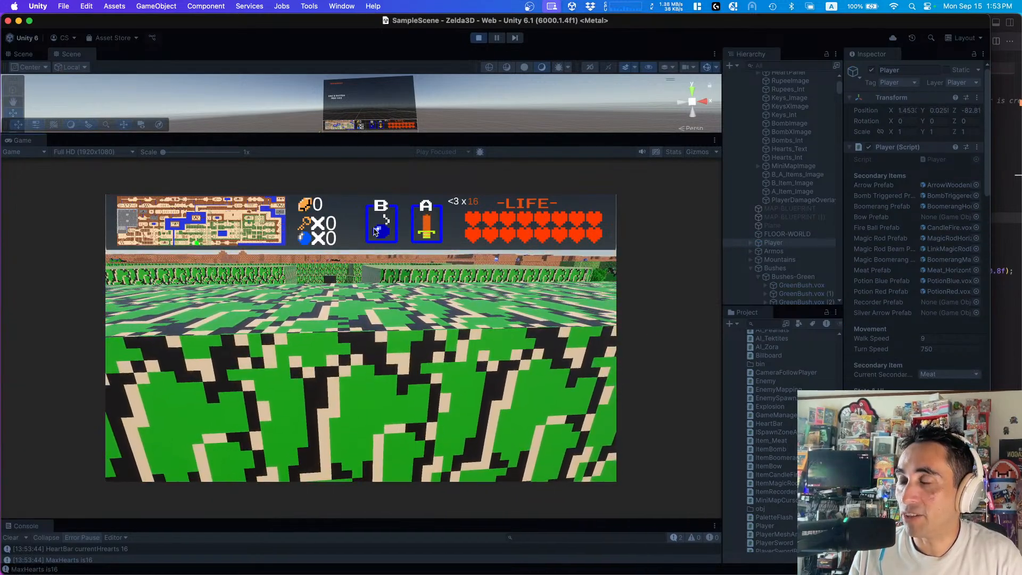
key(w)
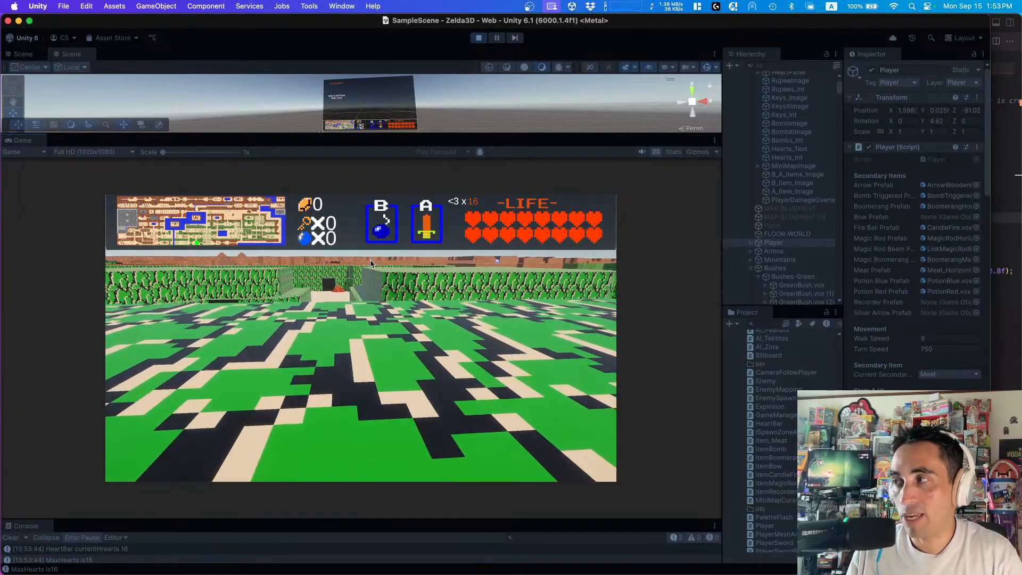
key(a)
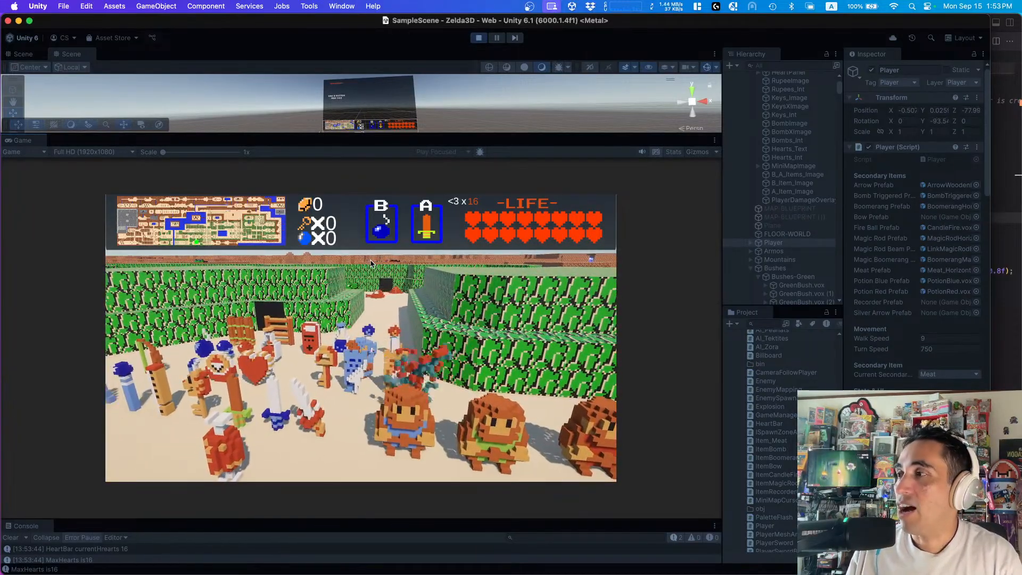
key(d)
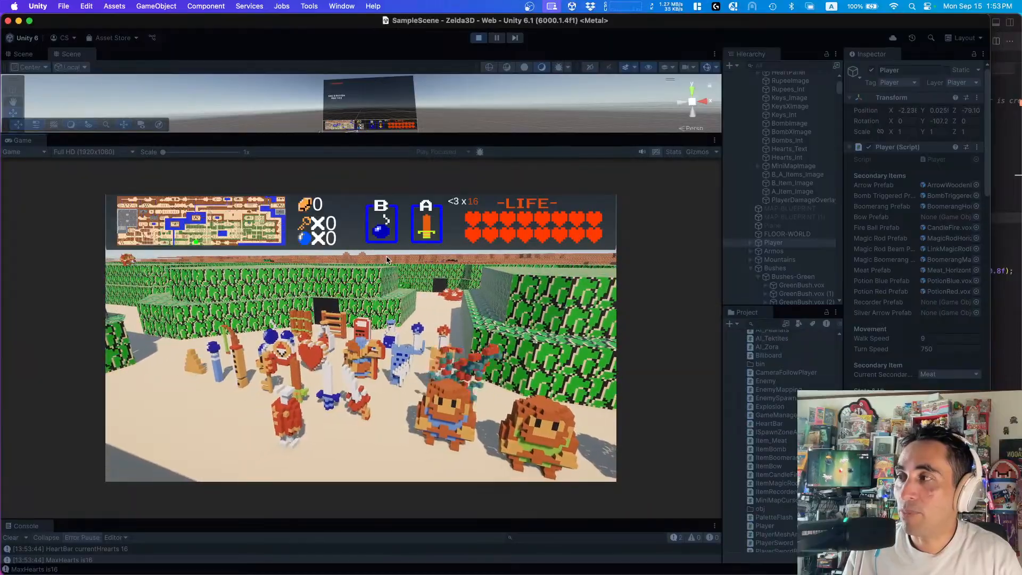
key(d)
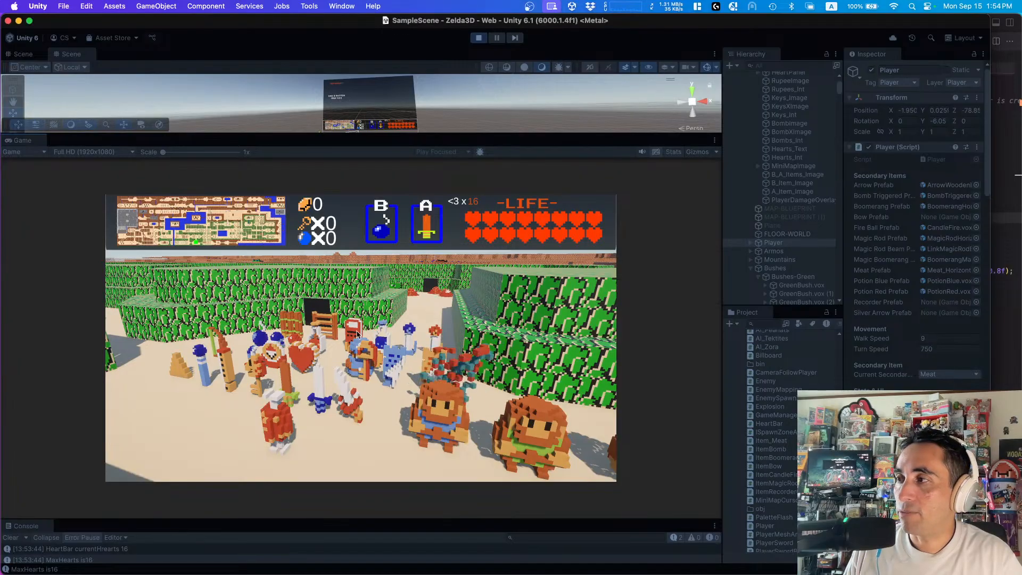
- Check the Player's Current Secondary item setting and walk the player around the displayed models
click(954, 378)
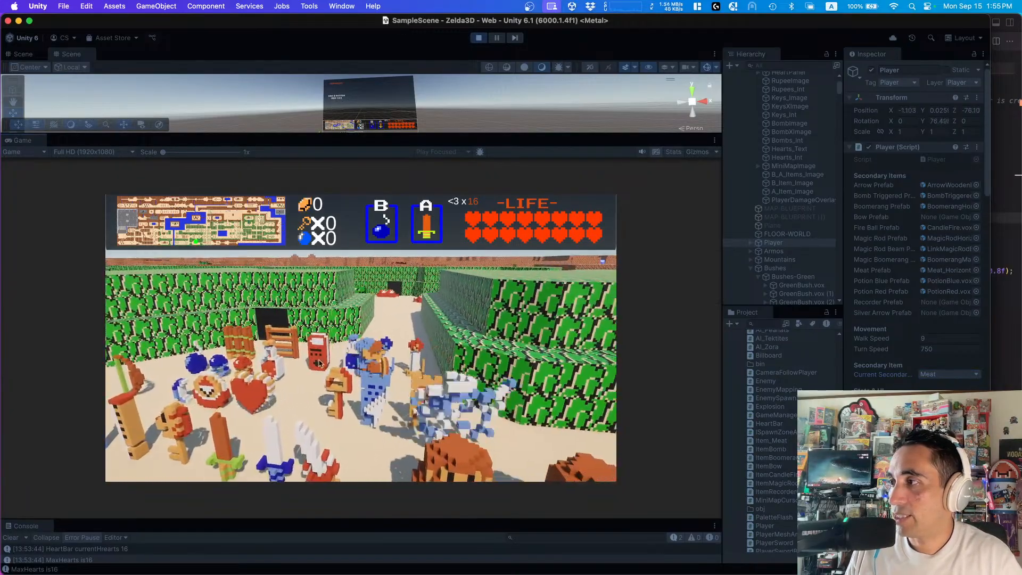
key(s)
key(d)
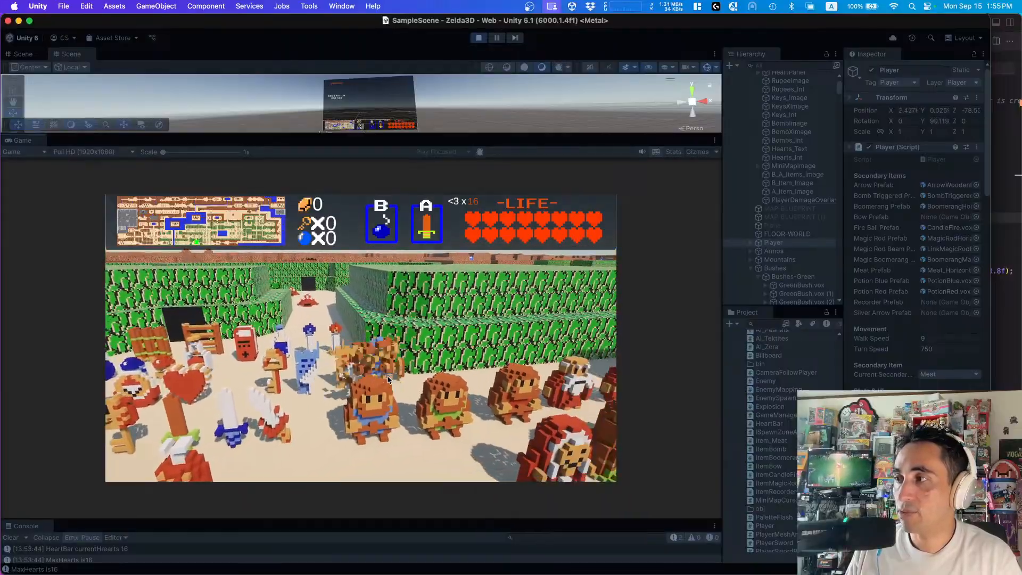
key(a)
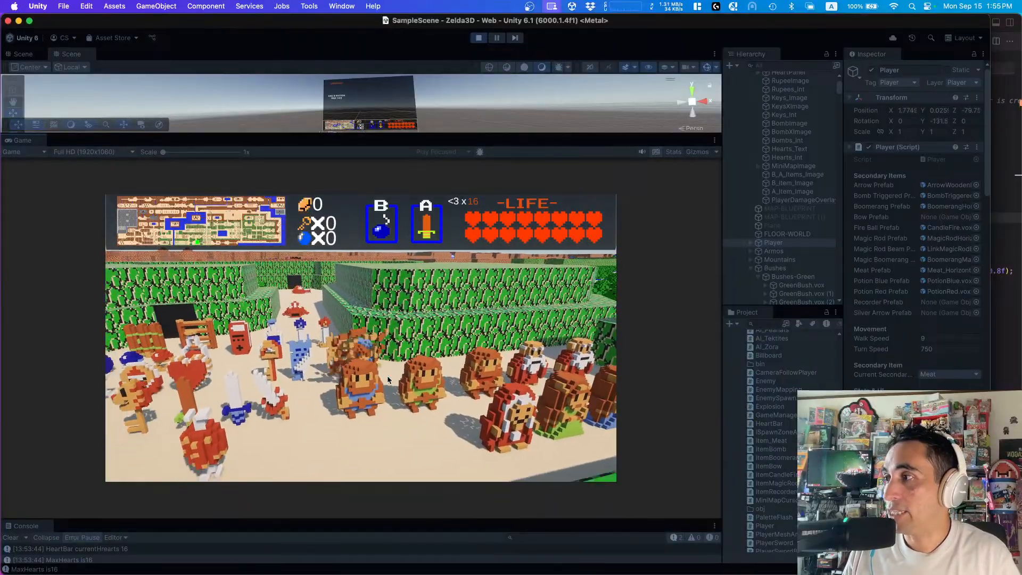
key(w)
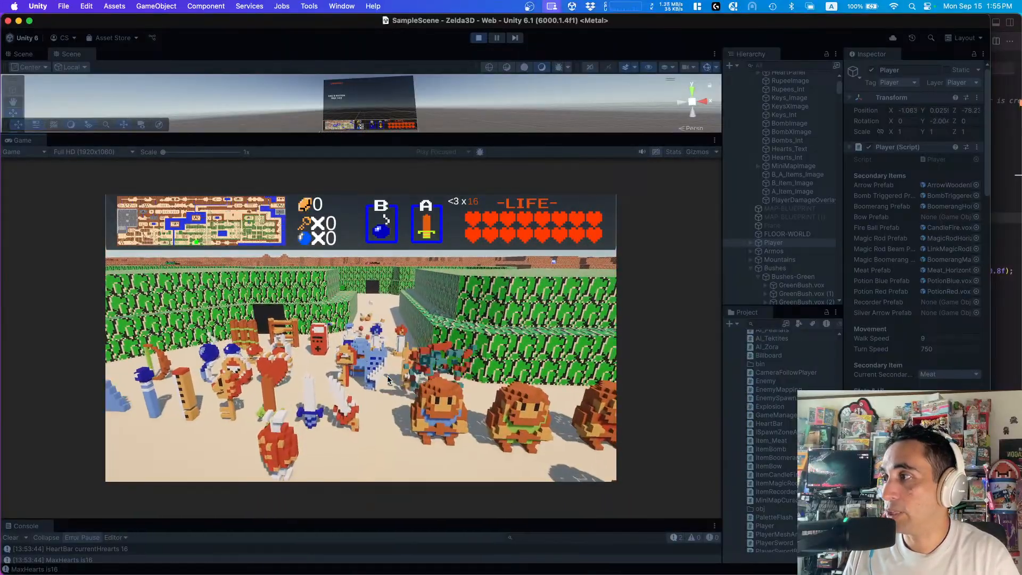
- Walk the player north into the enemy clearing and use the Meat item to place meat on the ground
key(w)
key(a)
key(w)
key(d)
key(w)
key(d)
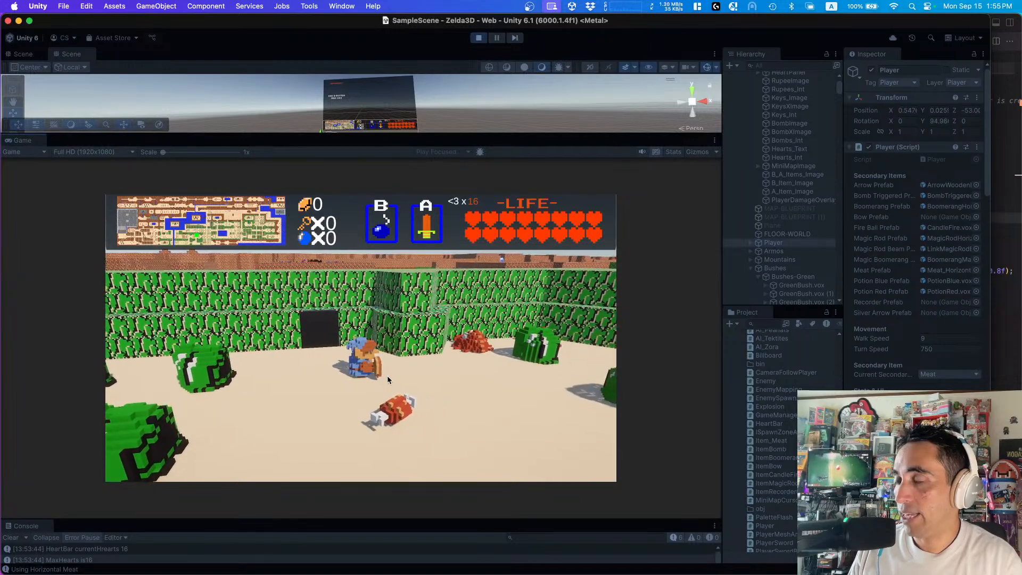
- Walk the player south toward the passage, return north into the clearing, and place another piece of meat
key(s)
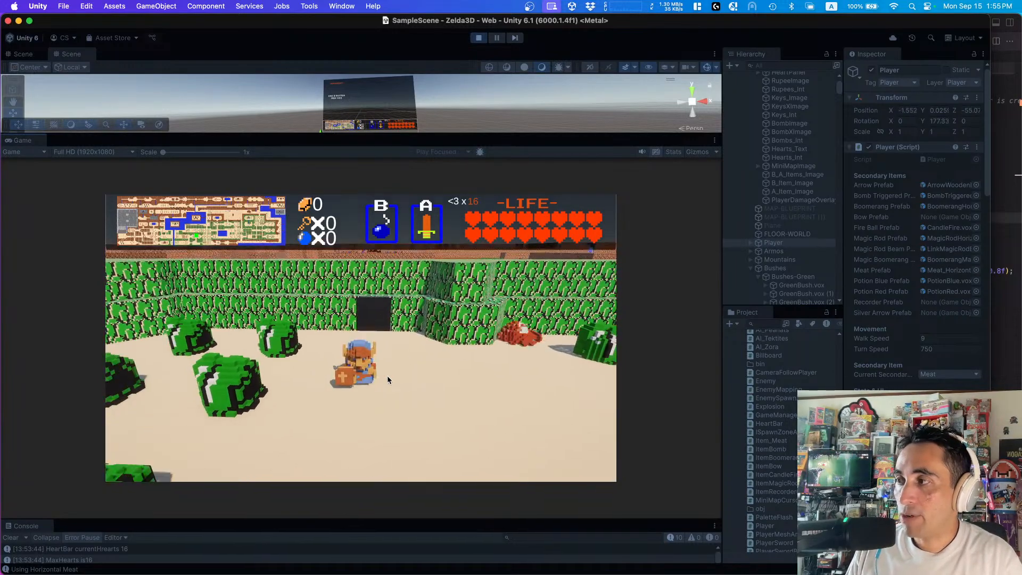
key(w)
key(s)
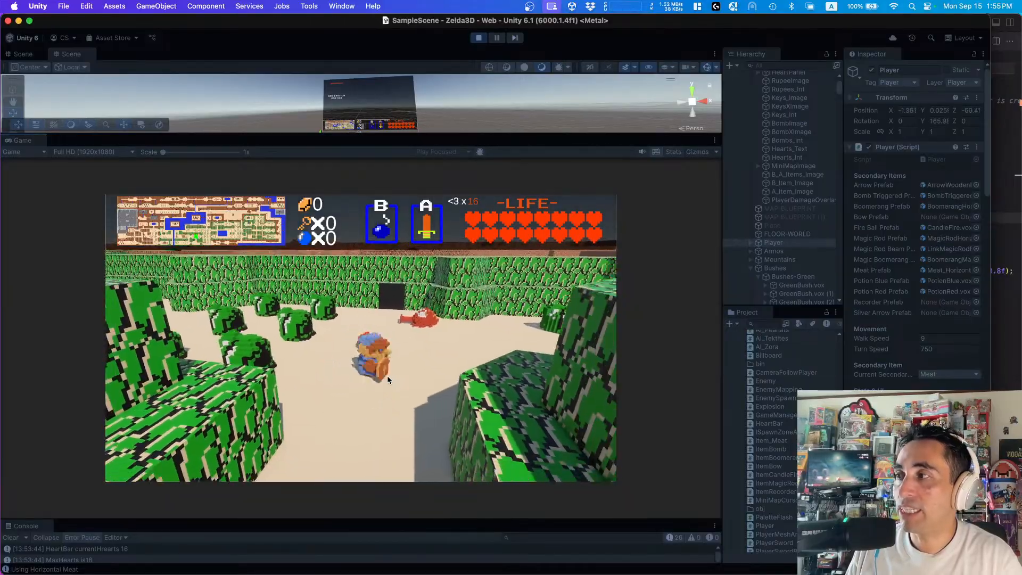
key(w)
key(w)
key(s)
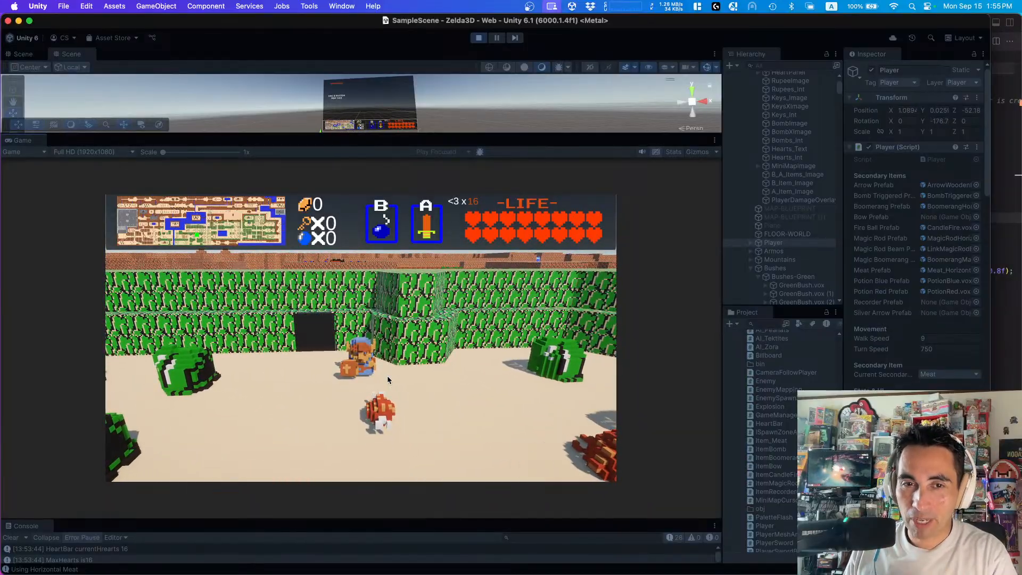
- Place meat near the red enemies and move the player around it to observe how they react
key(s)
key(b)
key(a)
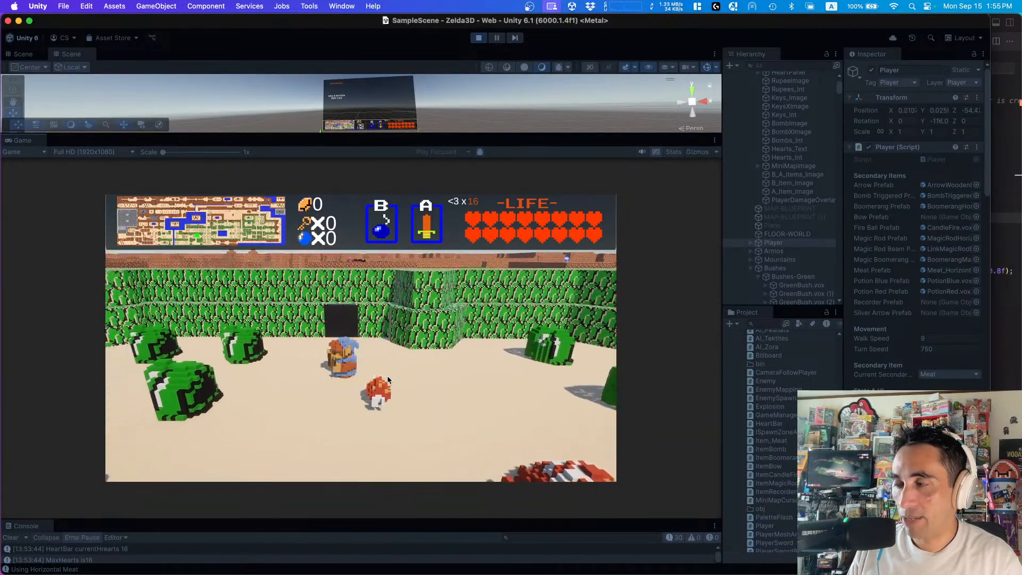
key(w)
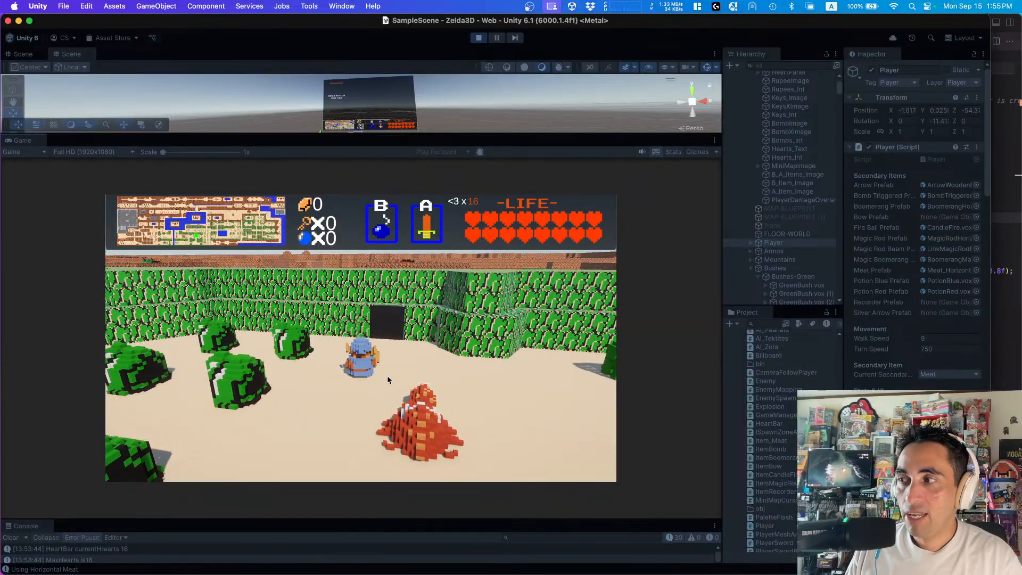
key(s)
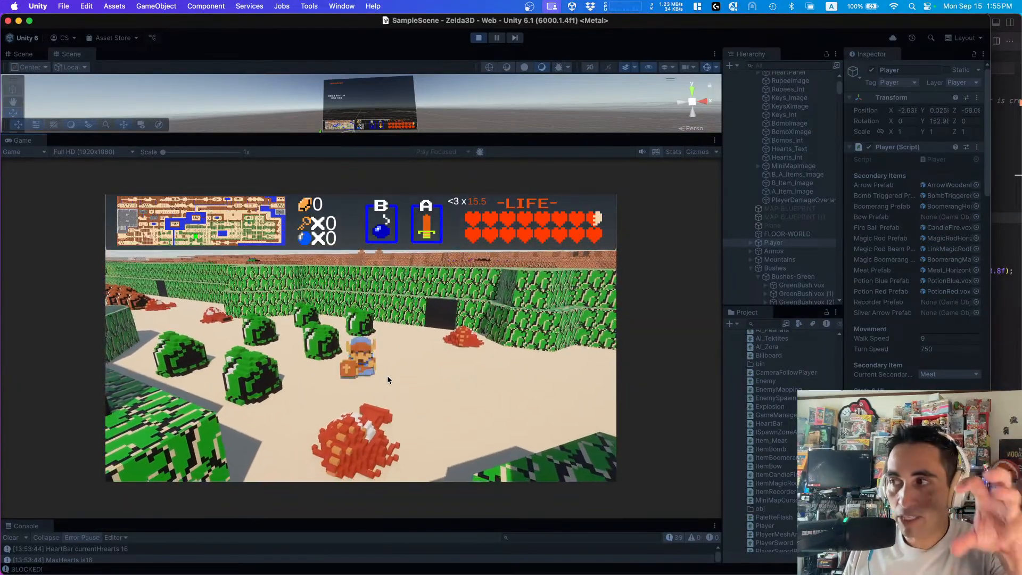
- Lead the enemies across the clearing while repeatedly placing meat to test it as bait from different spots
key(d)
key(a)
key(b)
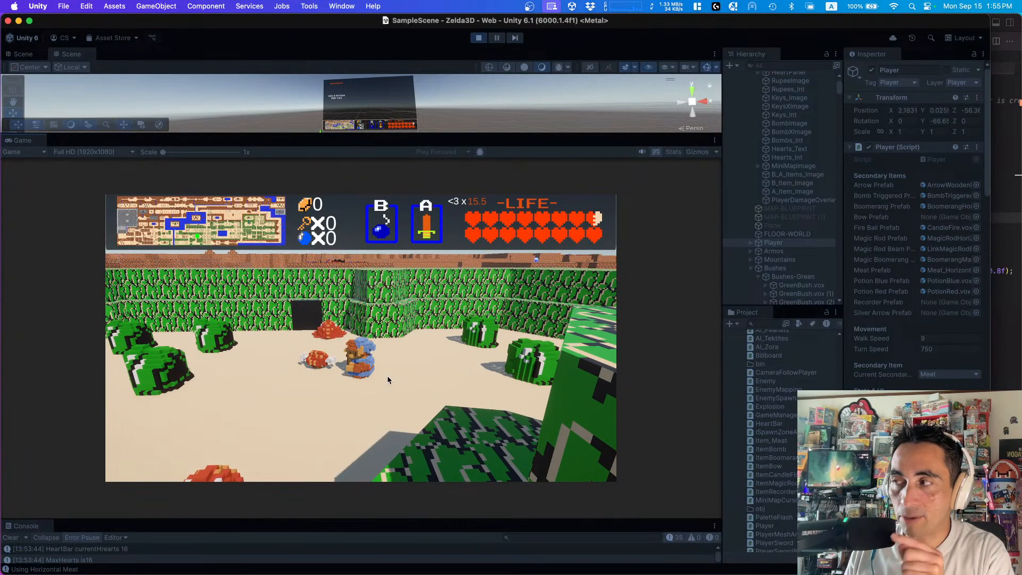
key(s)
key(w)
key(s)
key(d)
key(a)
key(w)
key(d)
key(a)
key(d)
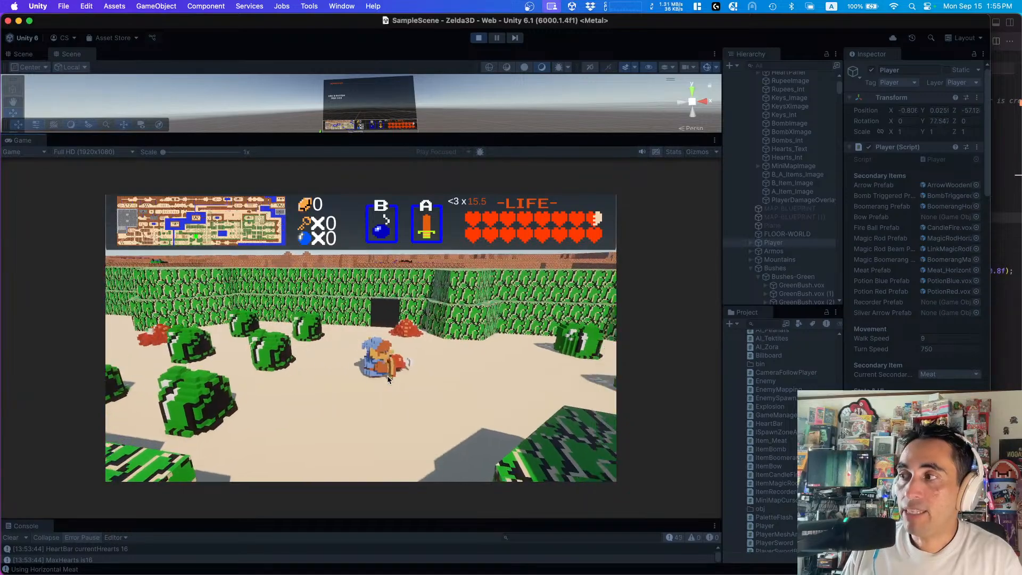
- Walk the player beside the eastern bushes and use the Meat item again to test the enemies' attraction to it
key(d)
key(s)
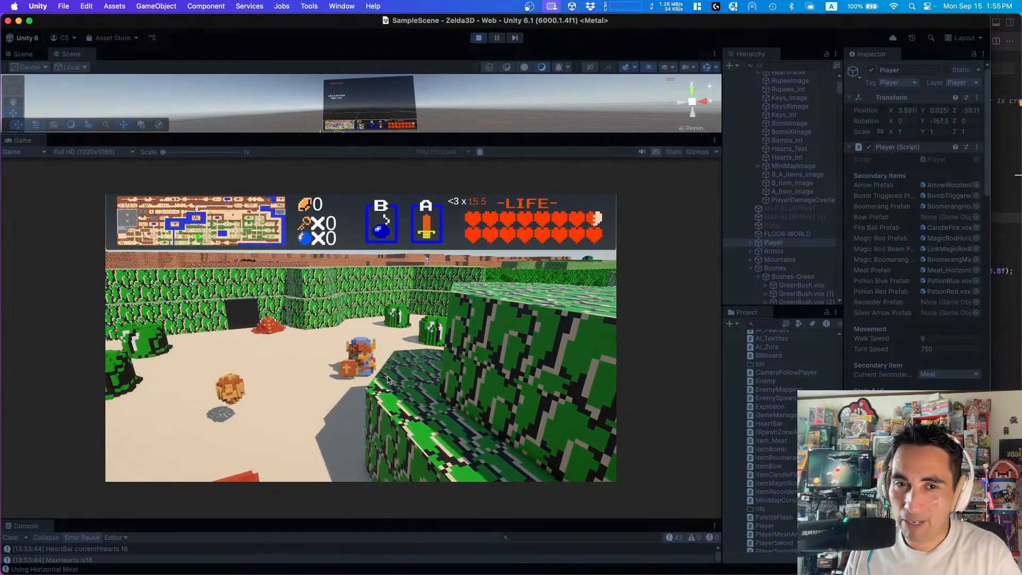
key(a)
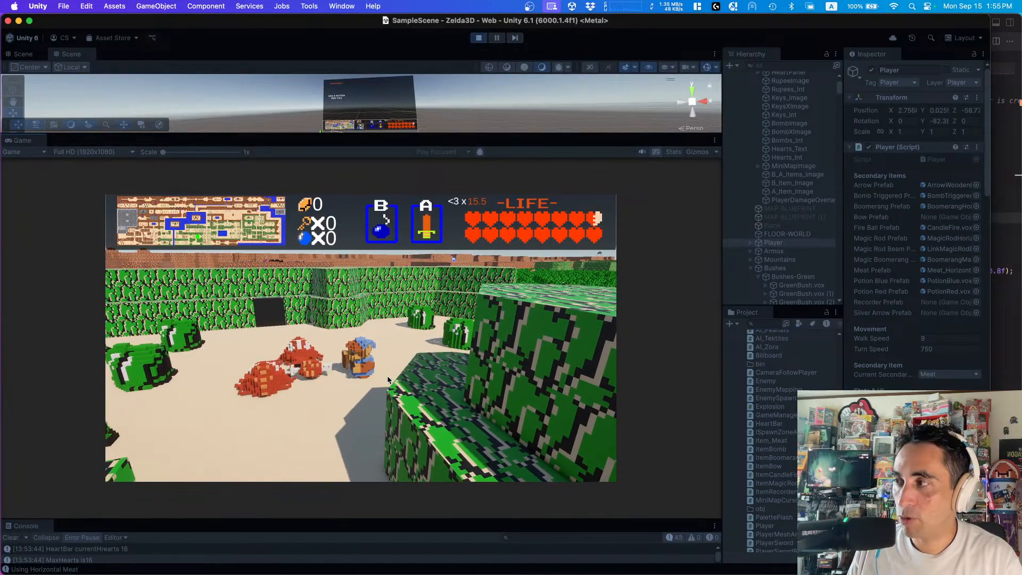
key(w)
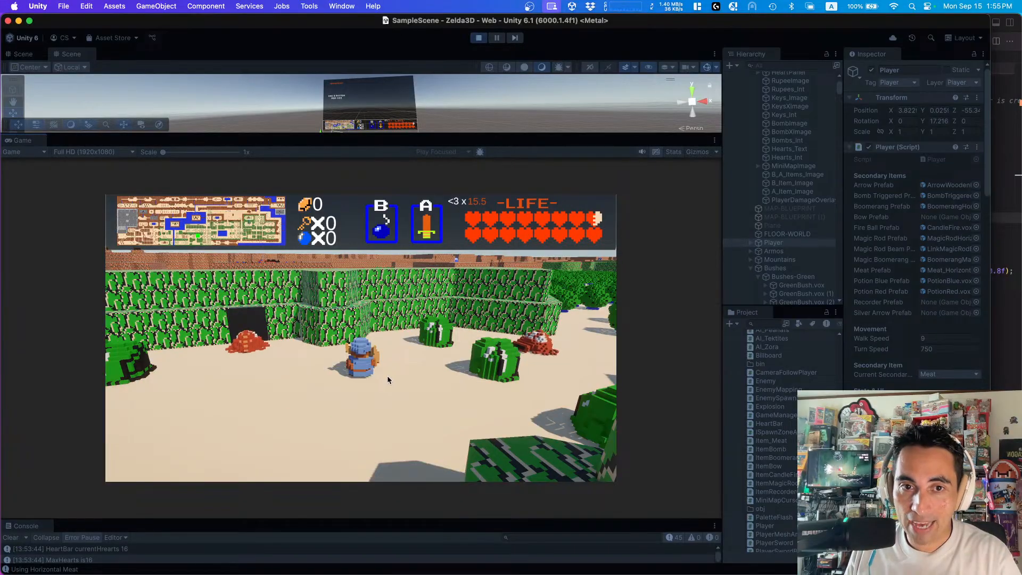
key(a)
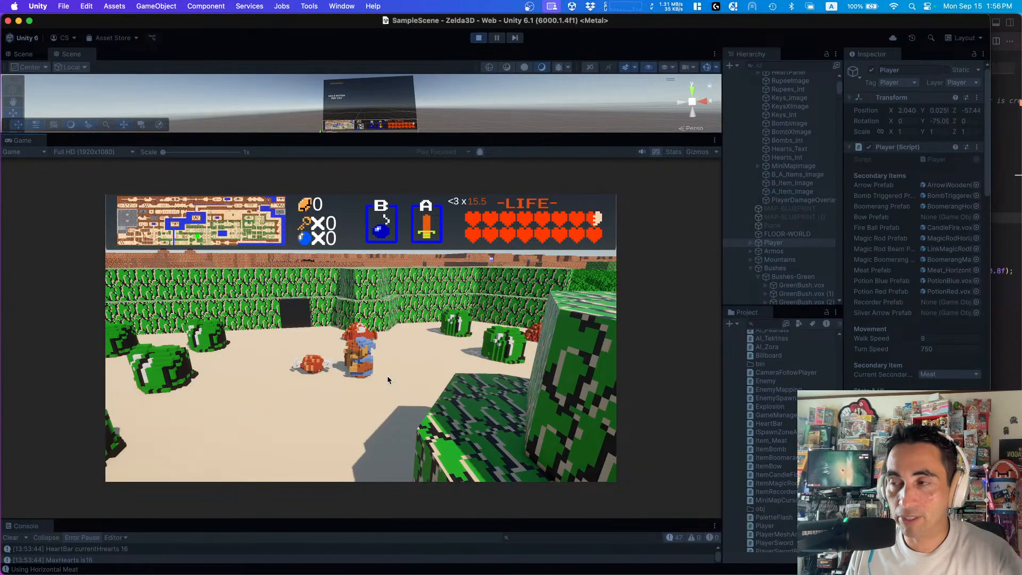
- Walk the player back and forth across the clearing around the placed meat to observe how the enemies respond
key(s)
key(a)
key(d)
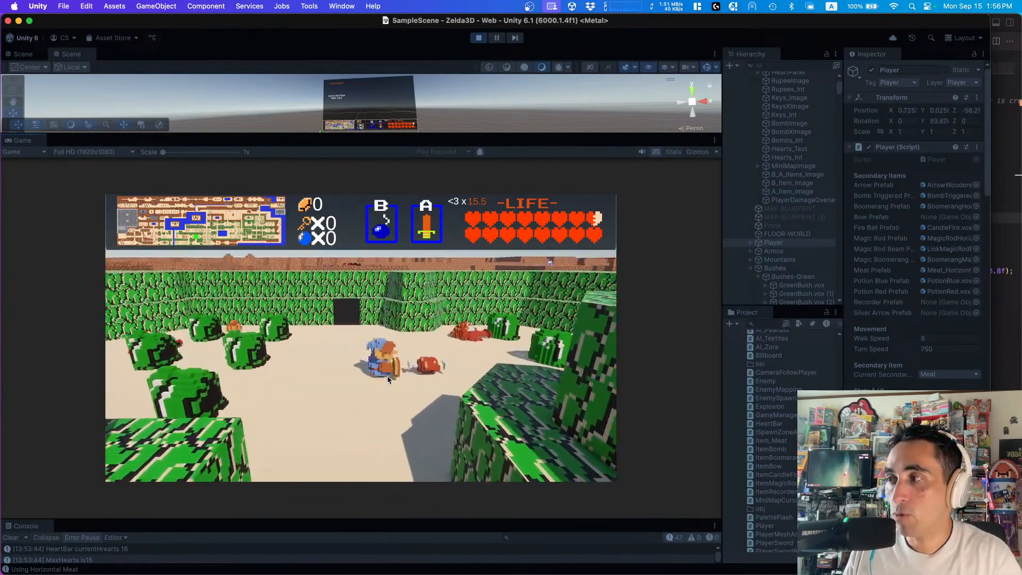
key(a)
key(w)
key(a)
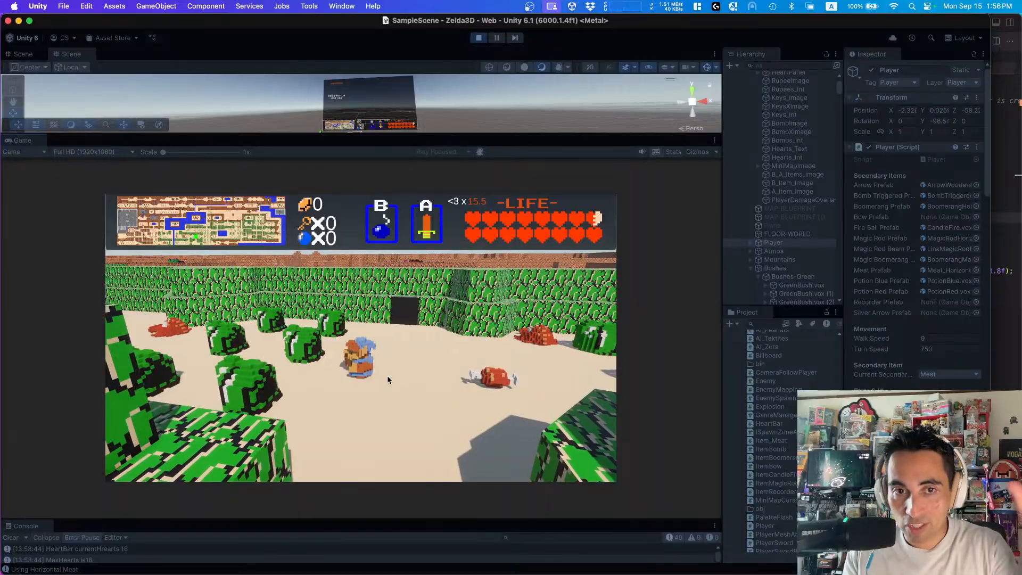
key(d)
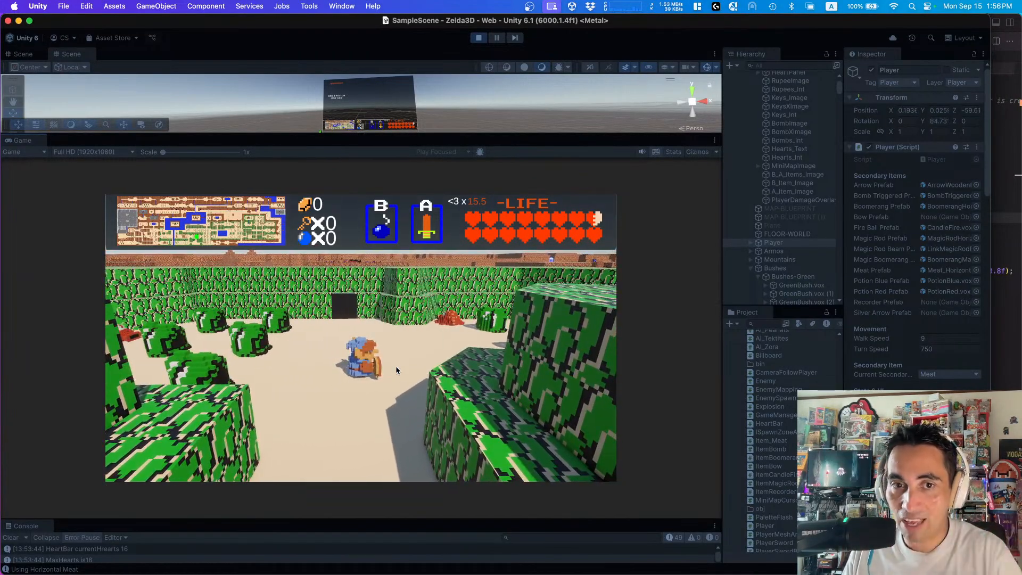
- Move the player into the southern hedge passage and set the current secondary item to Bow
key(s)
key(w)
click(948, 376)
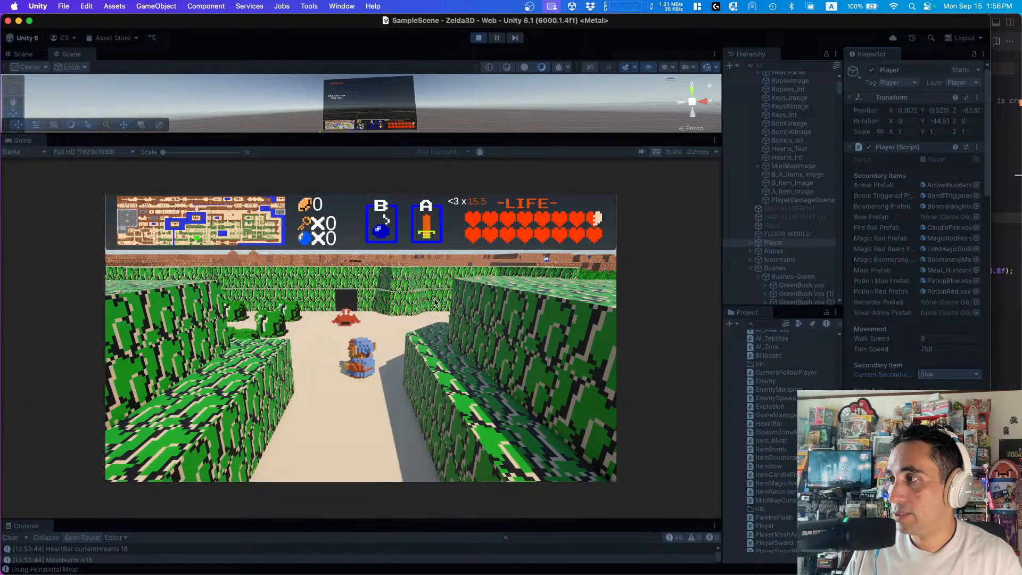
- Bring the player back north into the clearing and fire arrows at the red enemy near the cave entrance
key(d)
key(w)
key(d)
key(w)
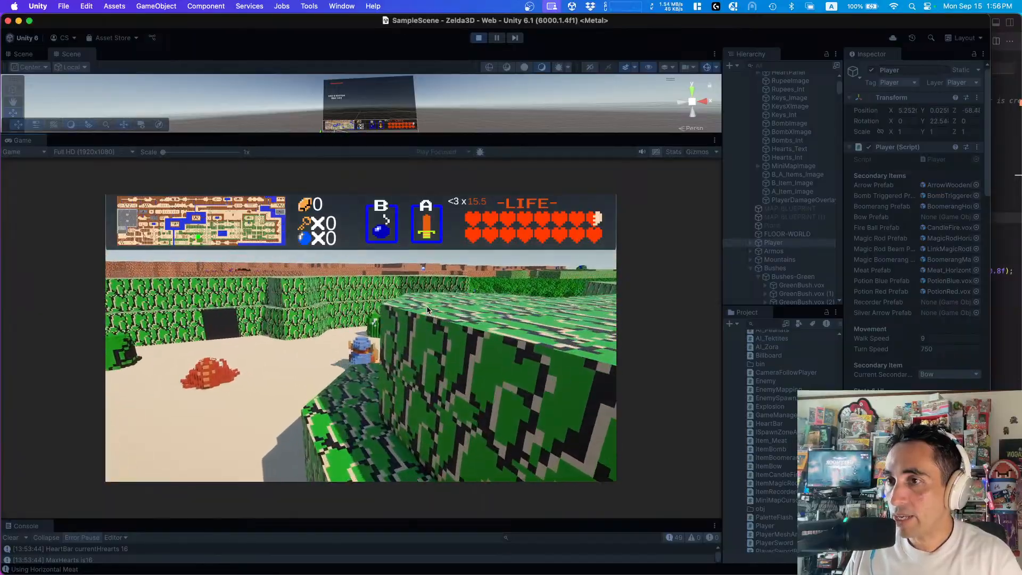
key(a)
key(w)
key(a)
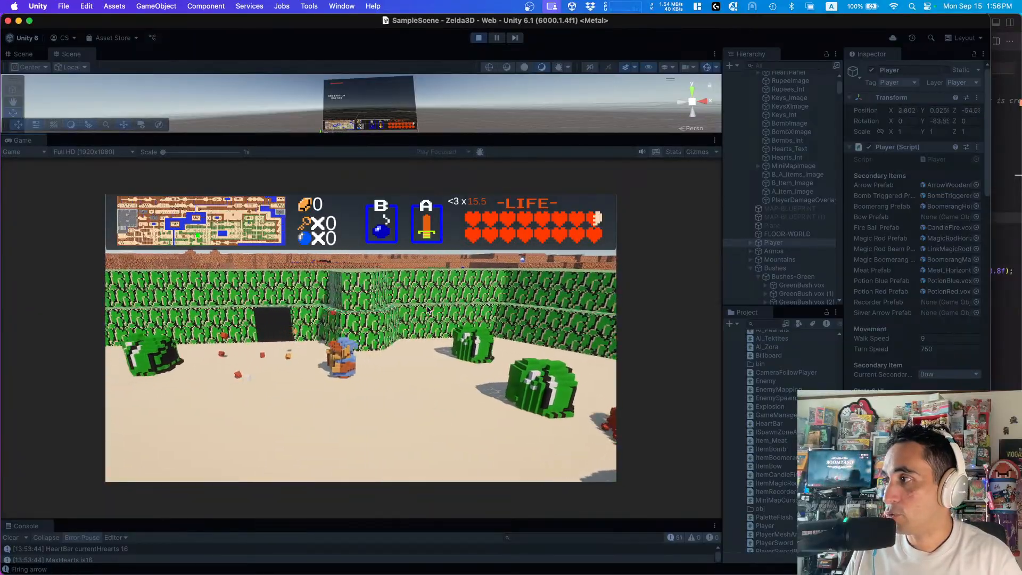
- Move the player around the clearing while firing arrows in different directions to test the bow
key(d)
key(a)
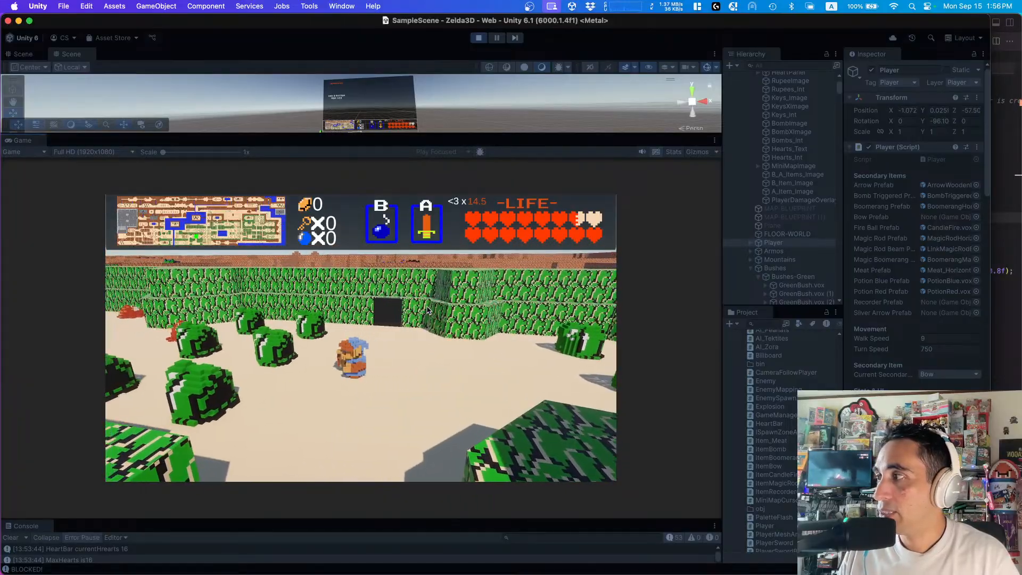
key(w)
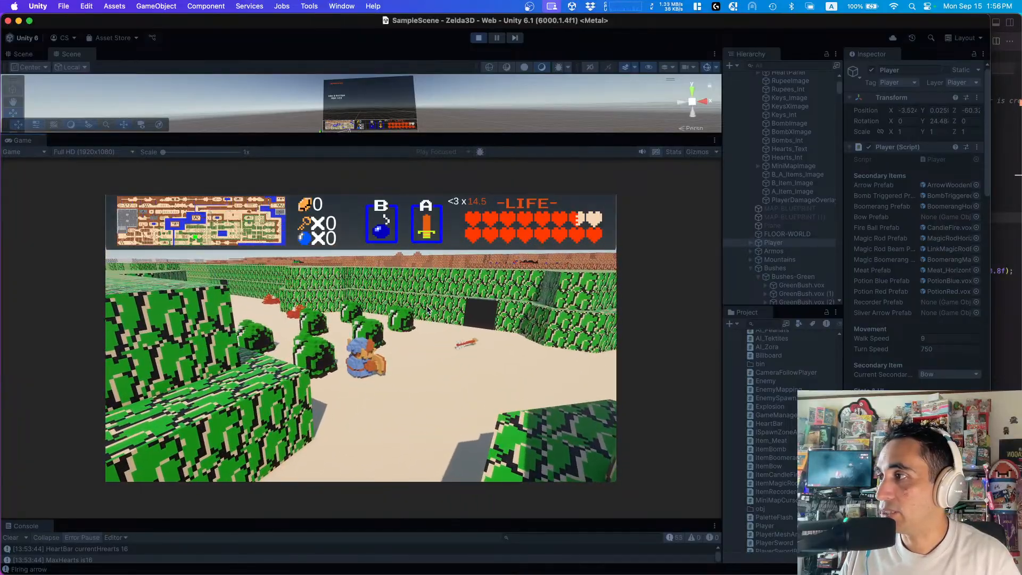
key(a)
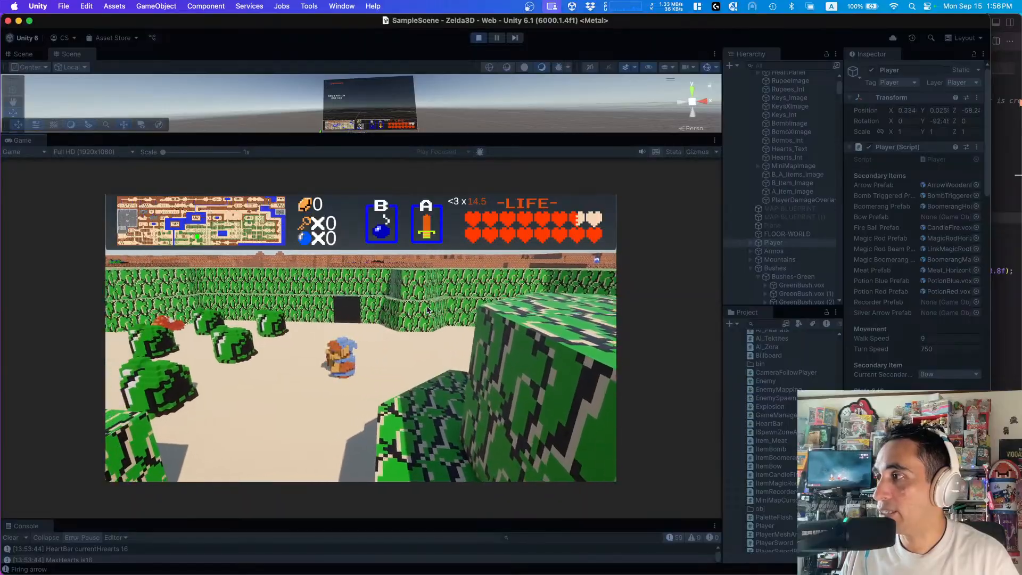
key(a)
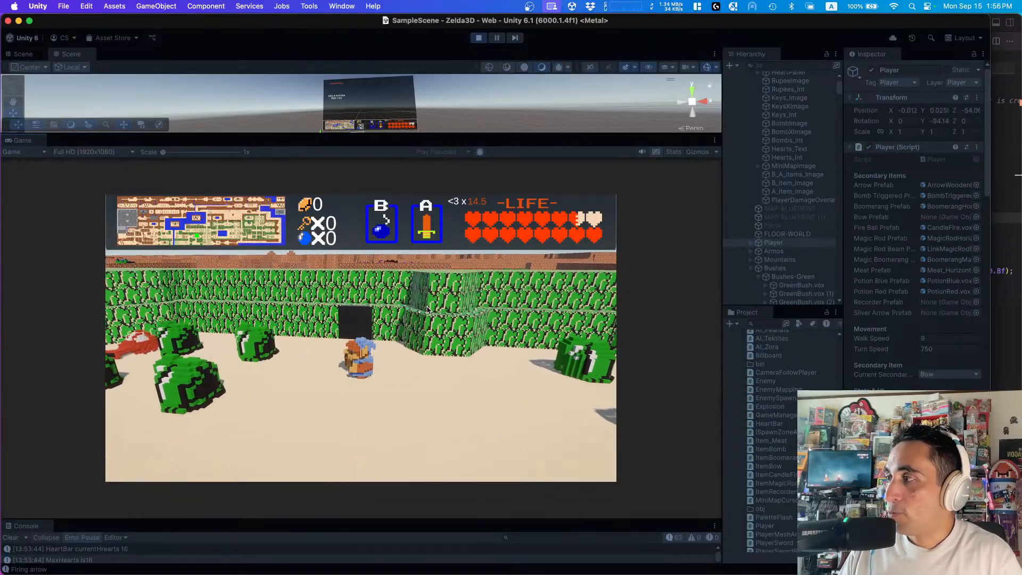
- Lead the player west past the green bushes, firing arrows, and follow the hedge wall to its dark doorway beside the statues
key(d)
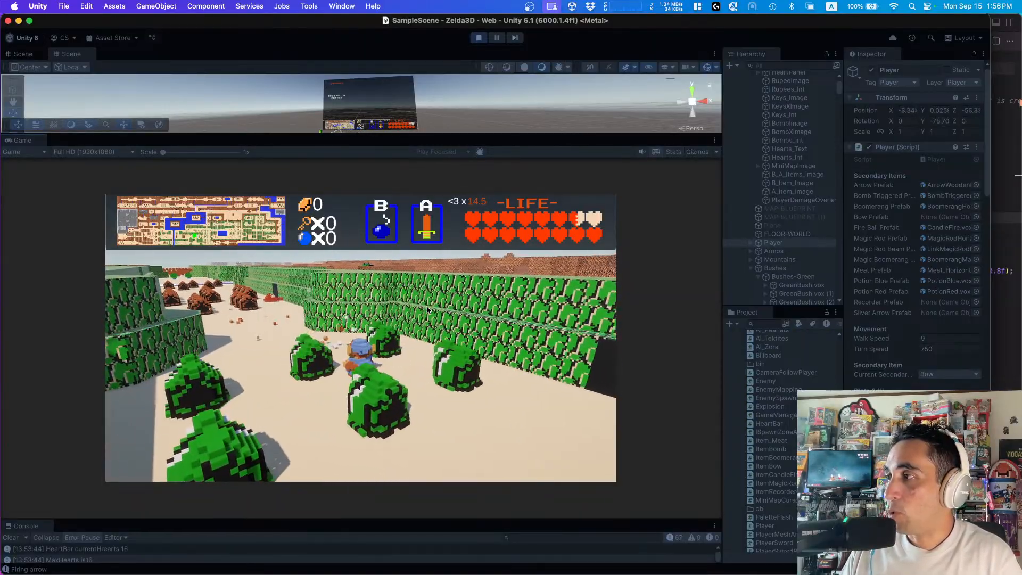
key(w)
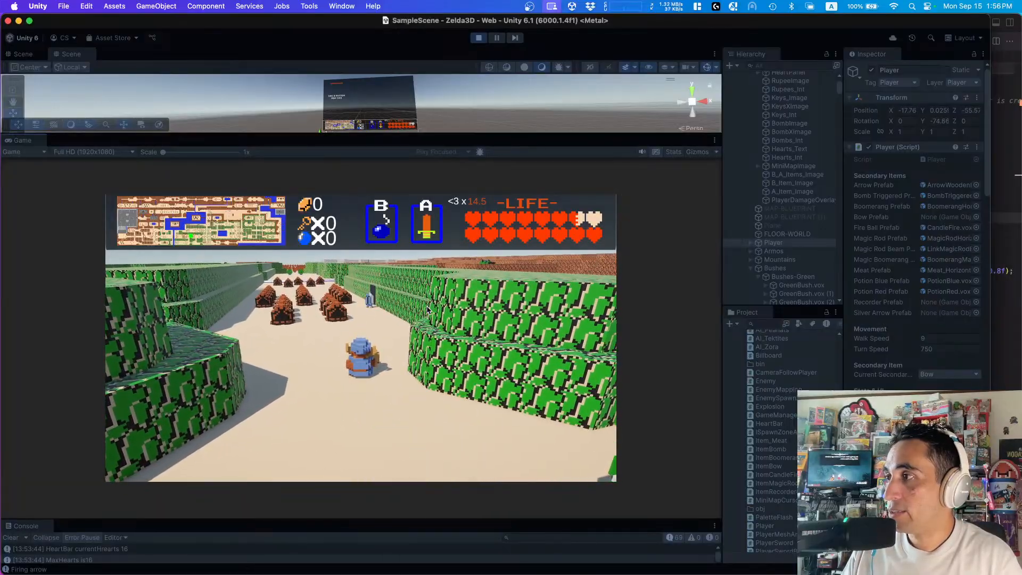
key(w)
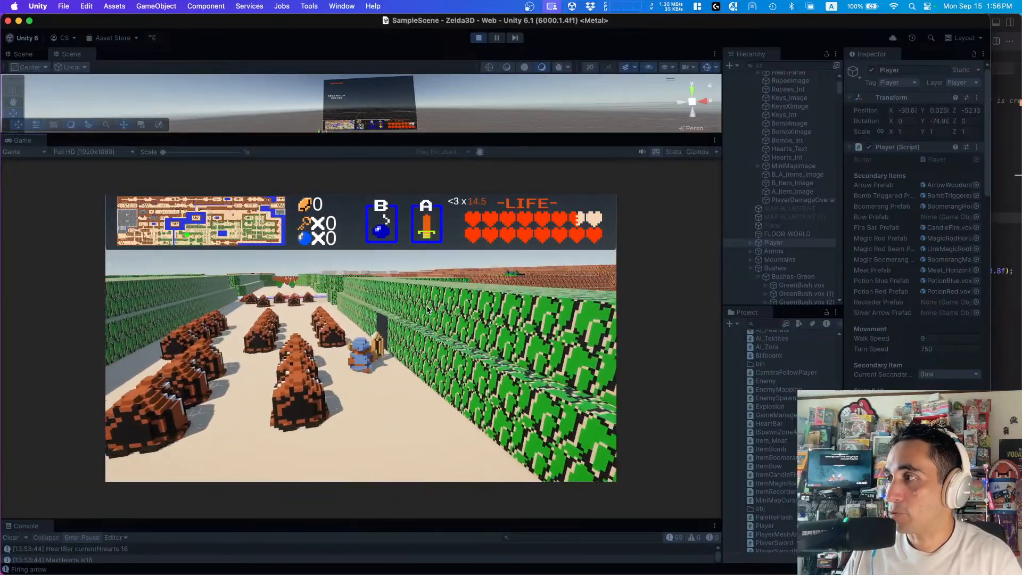
key(a)
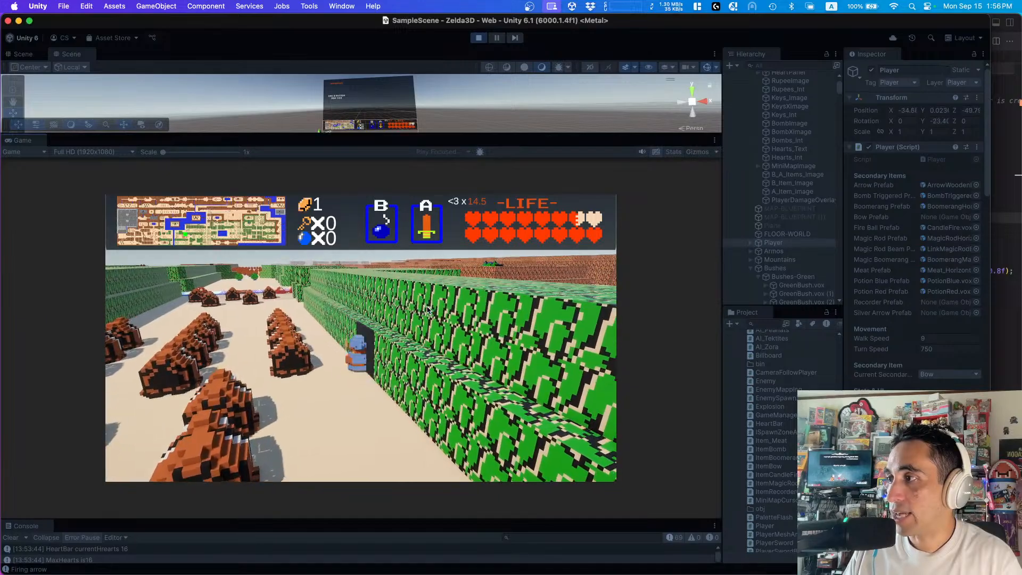
key(a)
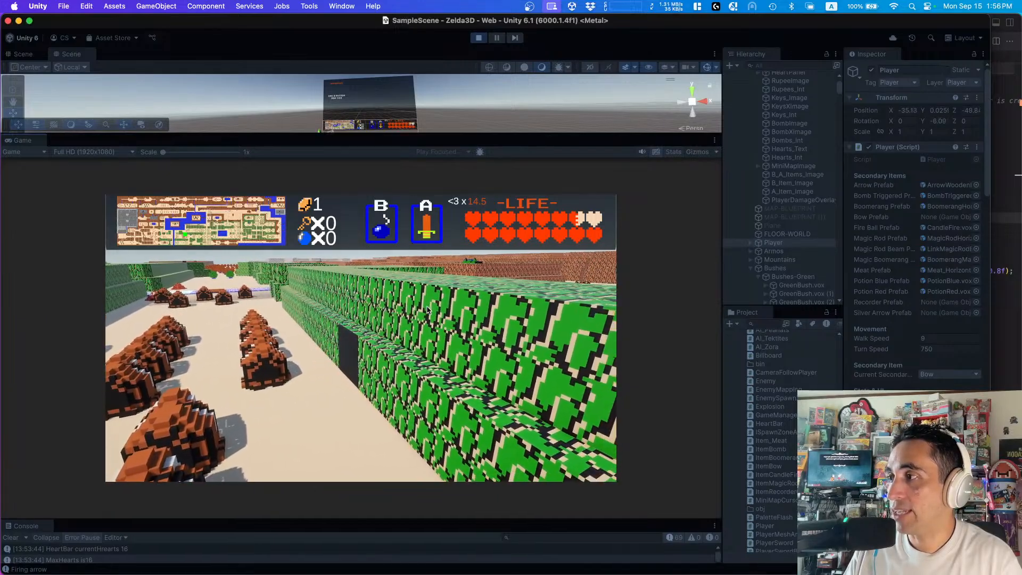
- Walk the player away from the doorway, west past the statue rows, and back east toward the red enemy
key(d)
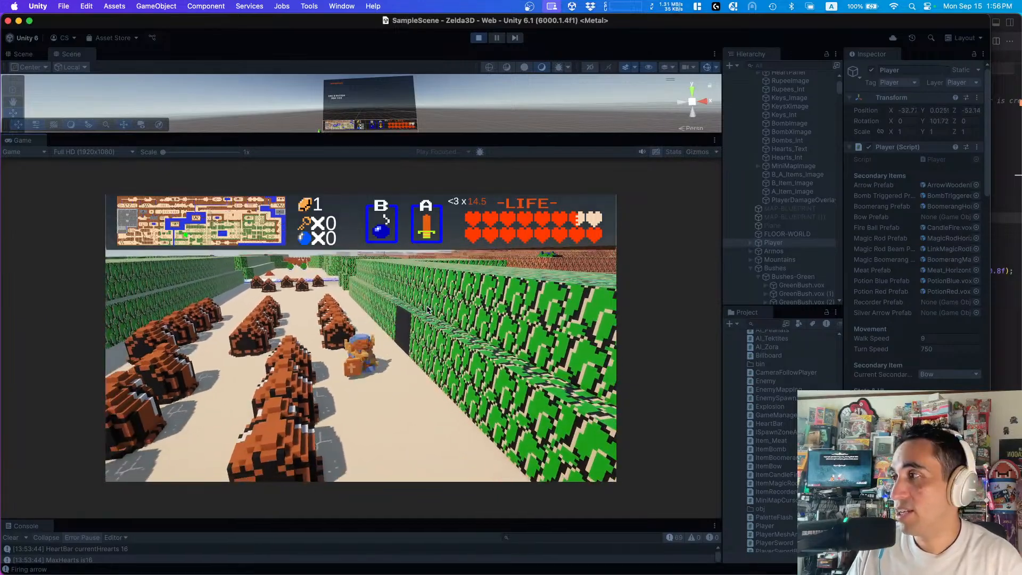
key(w)
key(a)
key(a)
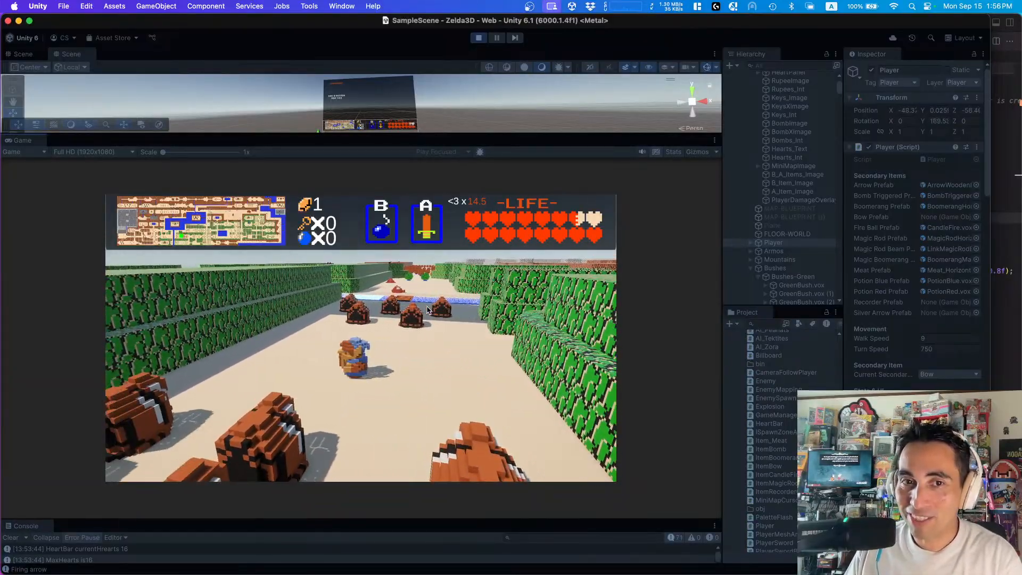
key(d)
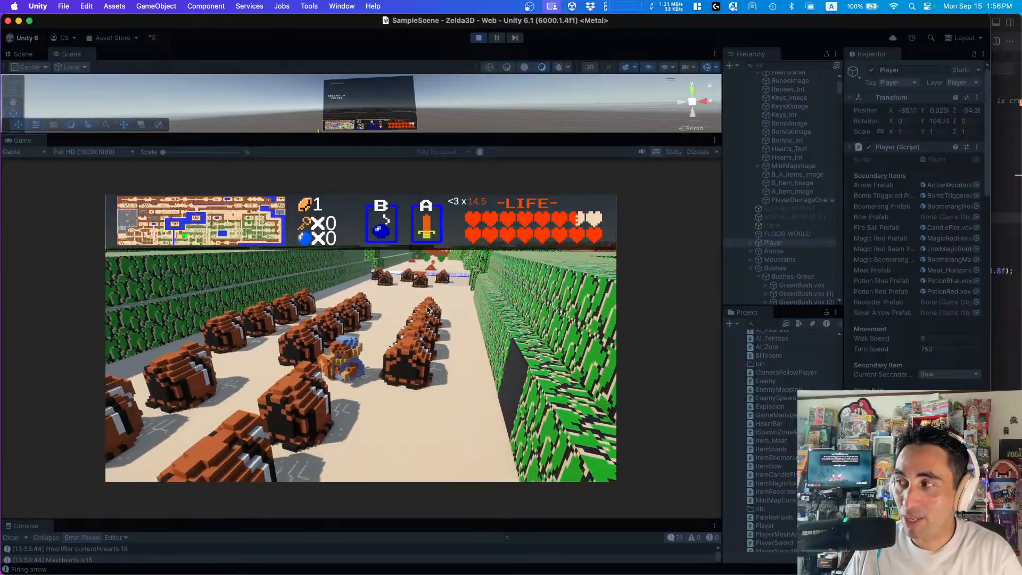
key(a)
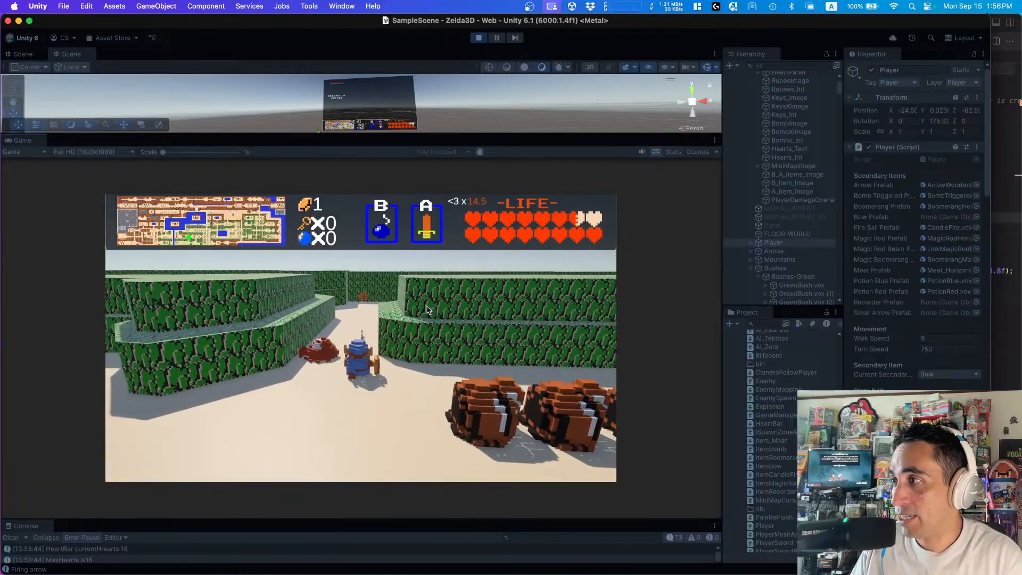
- Return the player east to the green bushes while firing arrows at the red enemies
key(w)
key(a)
key(w)
key(d)
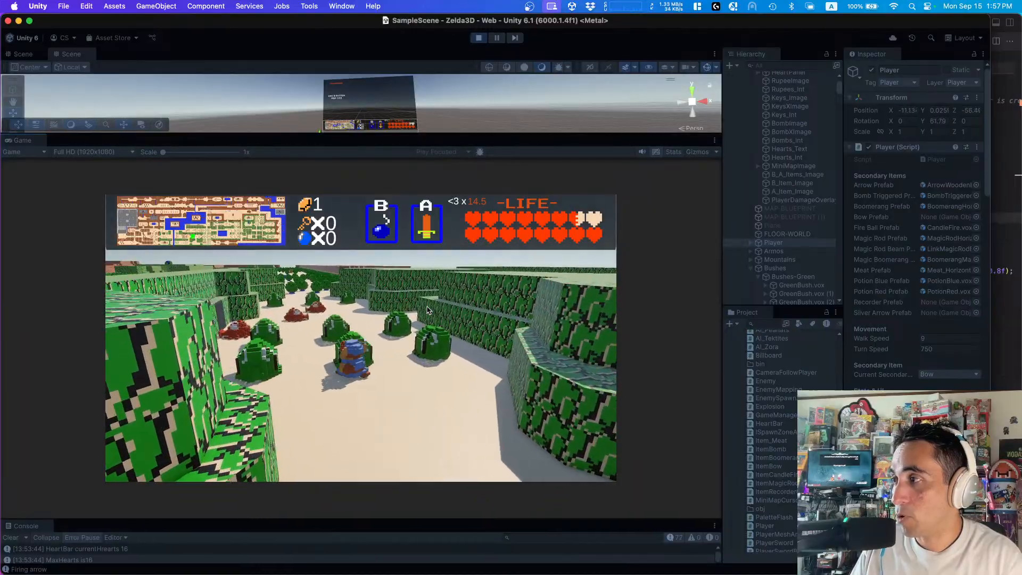
key(w)
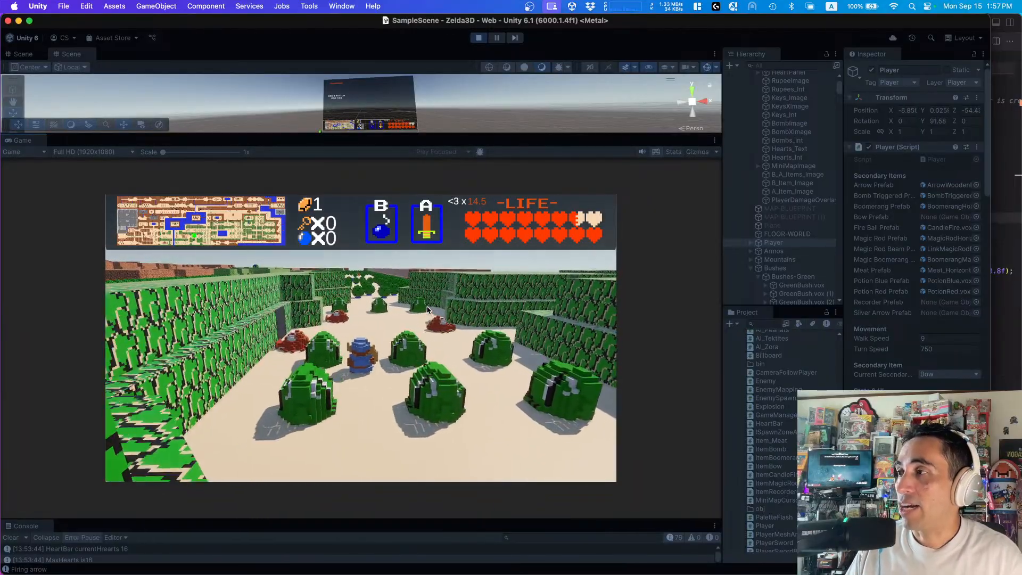
- Set the current secondary item to Boomerang and walk the player across the clearing and back between the bushes
key(a)
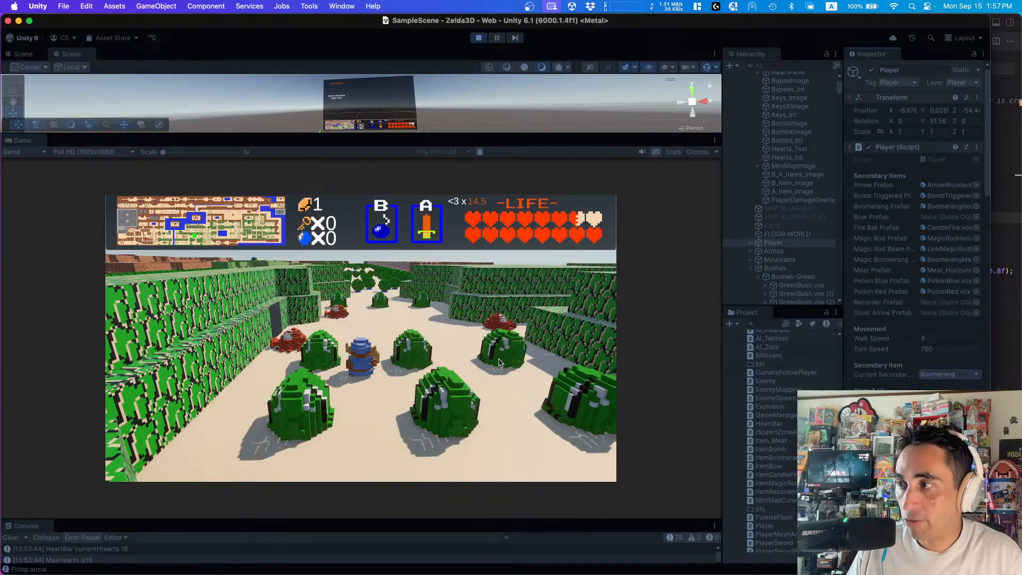
key(w)
key(d)
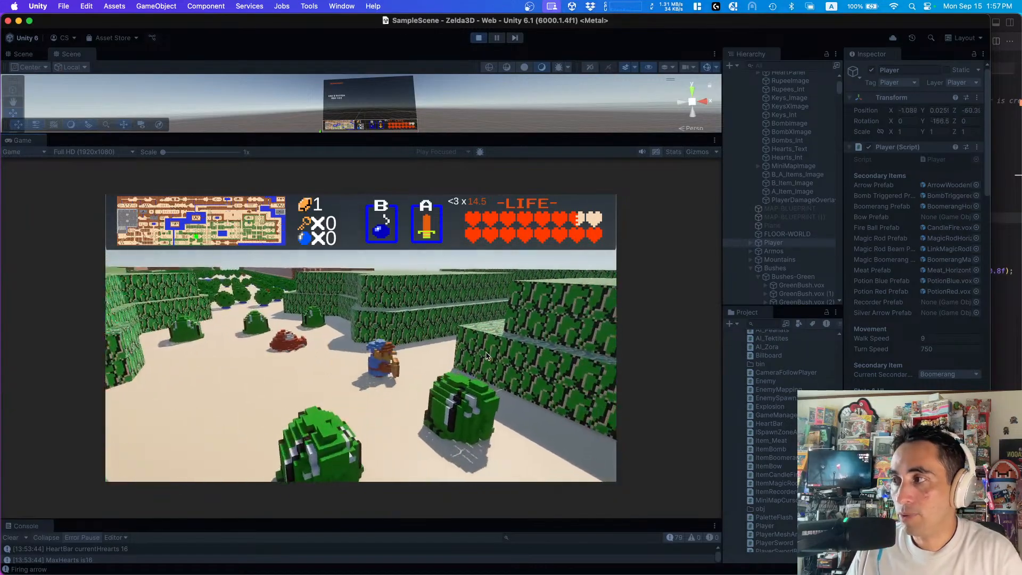
key(s)
key(a)
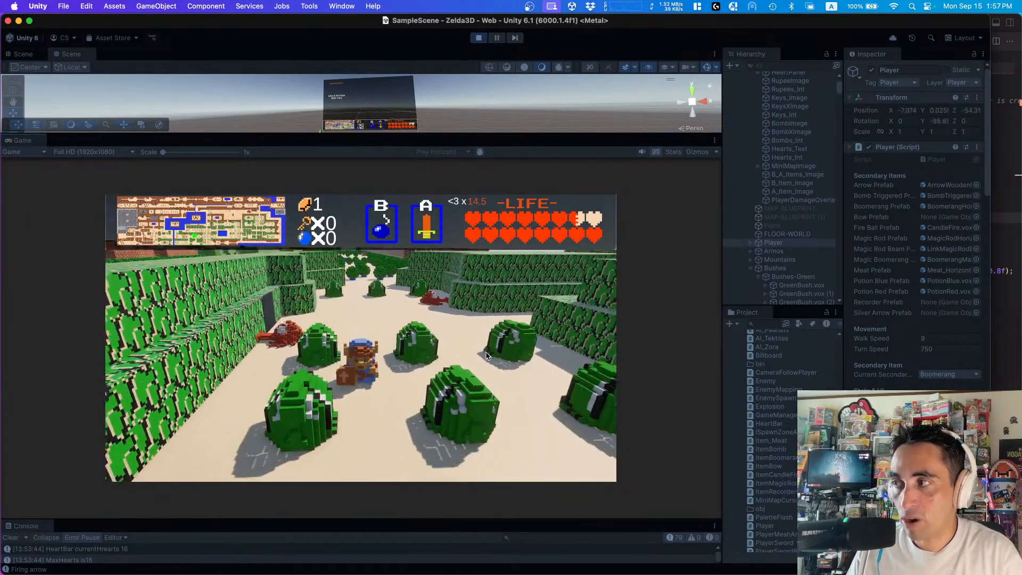
- Throw the boomerang along the clearing and move the player around while it flies to test its return
key(d)
key(w)
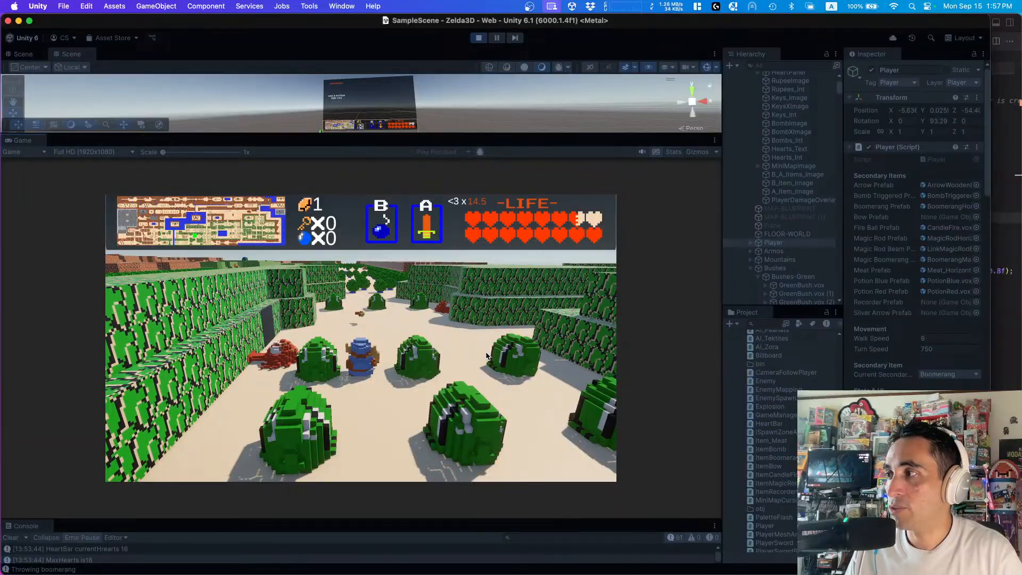
key(w)
key(a)
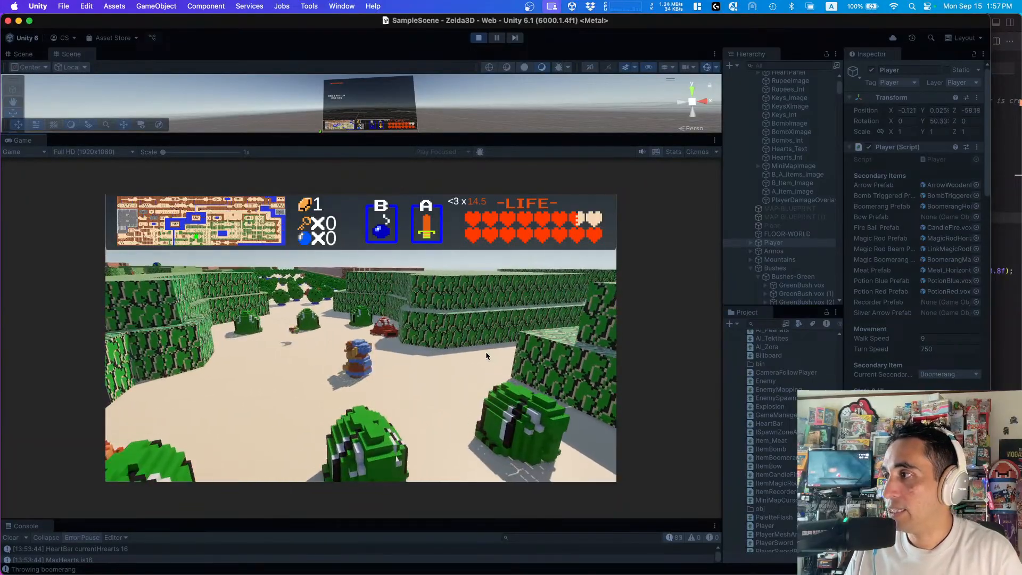
key(d)
key(w)
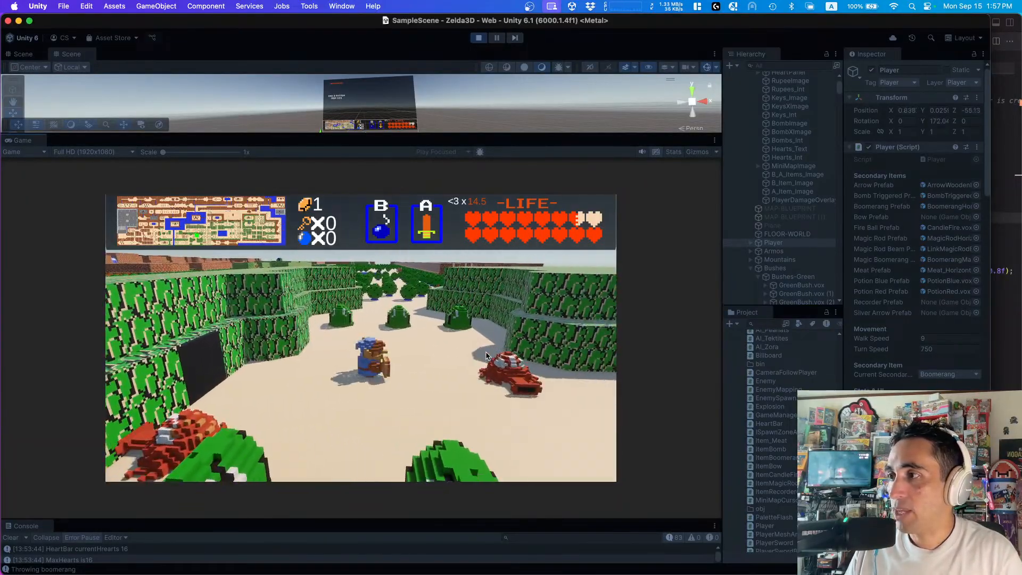
- Throw the boomerang at the nearby red enemies and reposition the player beside the bushes to observe its effect
key(w)
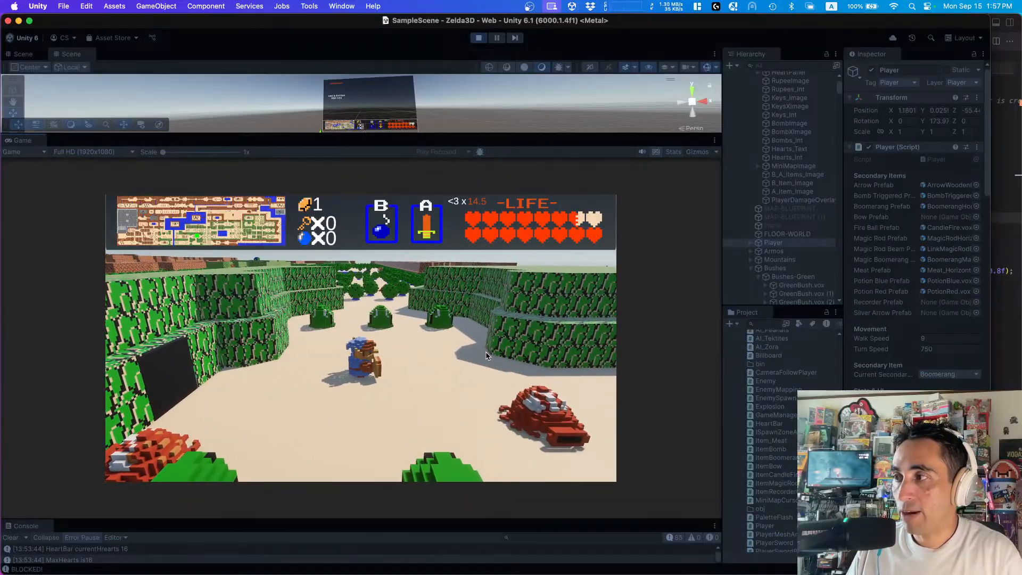
key(s)
key(a)
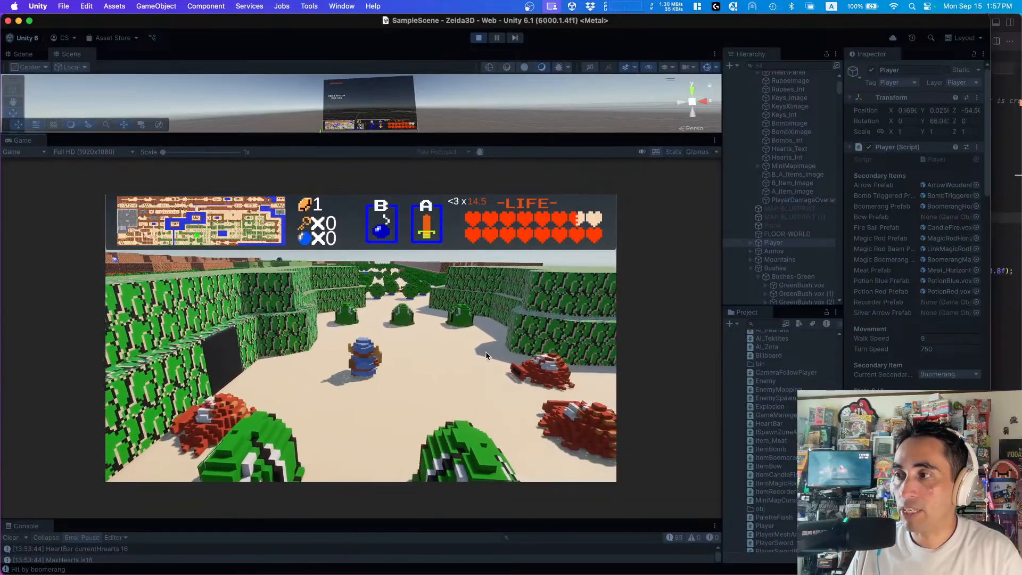
key(d)
key(a)
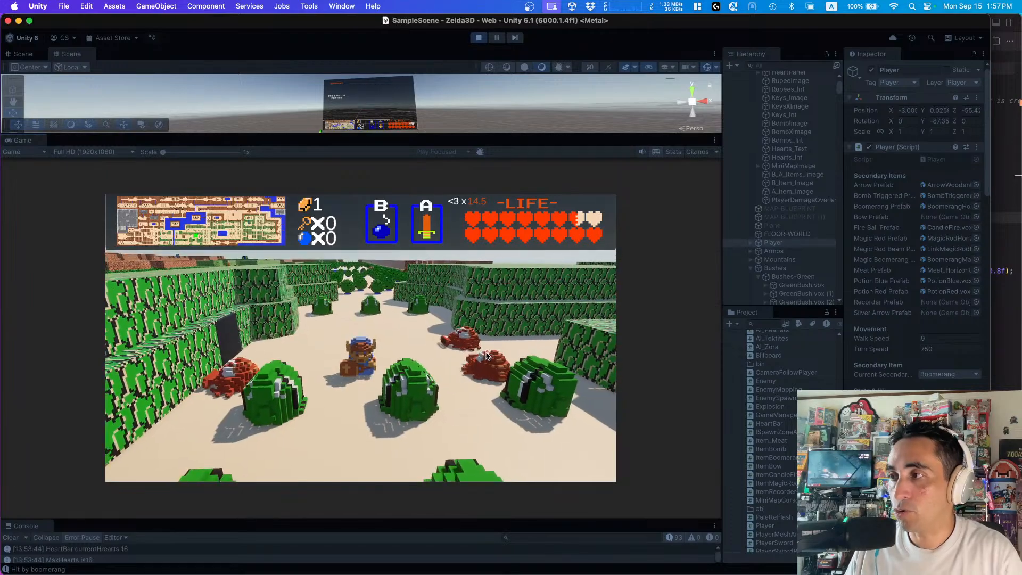
- Move the player back and forth across the clearing while throwing the boomerang at the nearby red enemies
key(d)
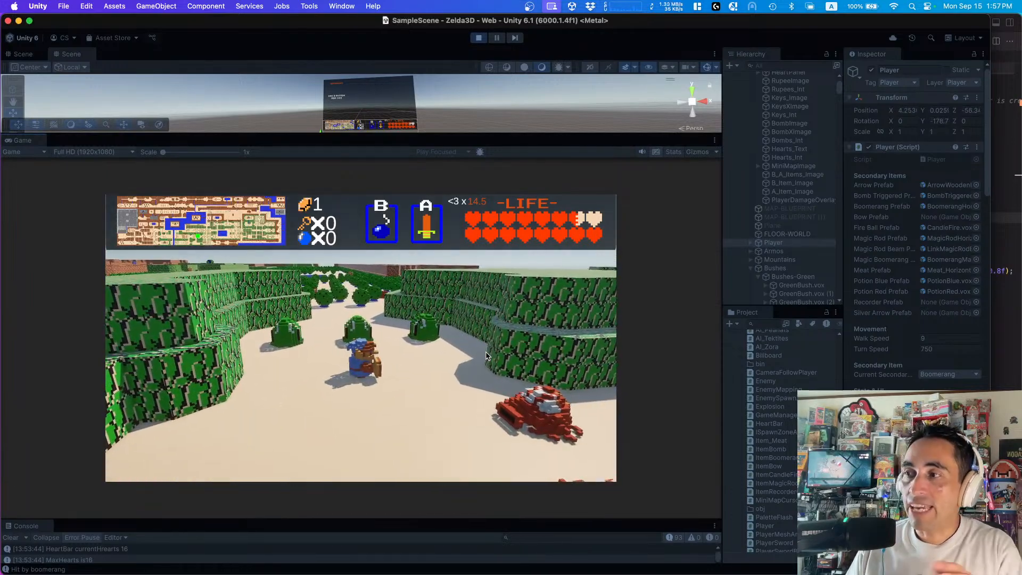
key(a)
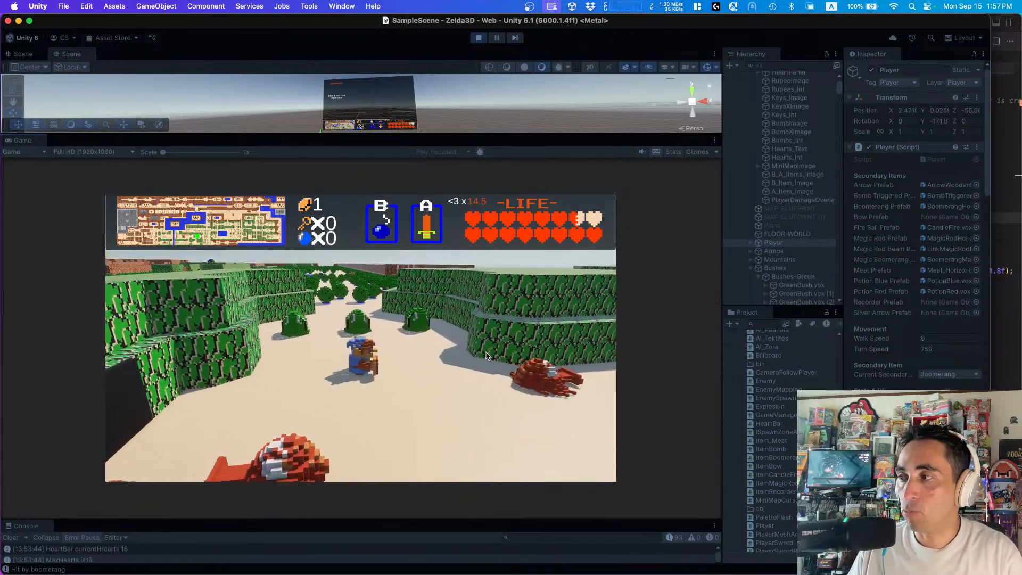
key(w)
key(d)
key(a)
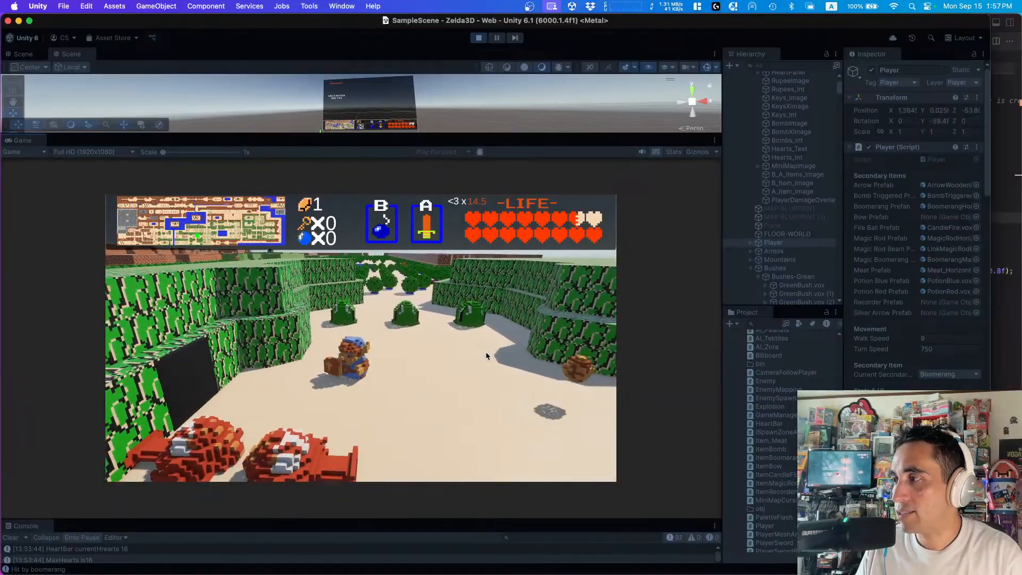
key(a)
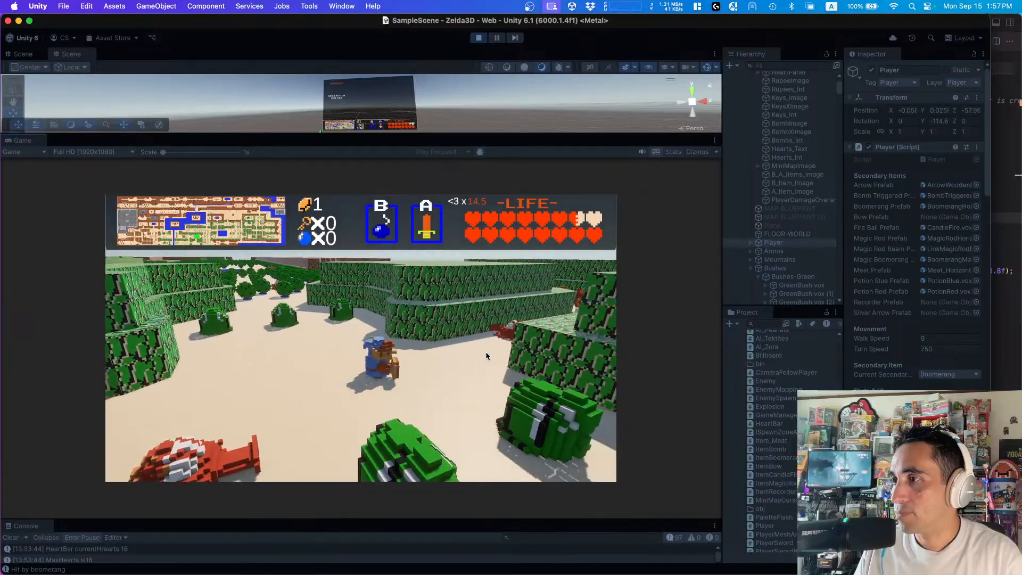
- Walk the player toward the eastern bushes and back, throwing the boomerang at the pursuing red enemies
key(s)
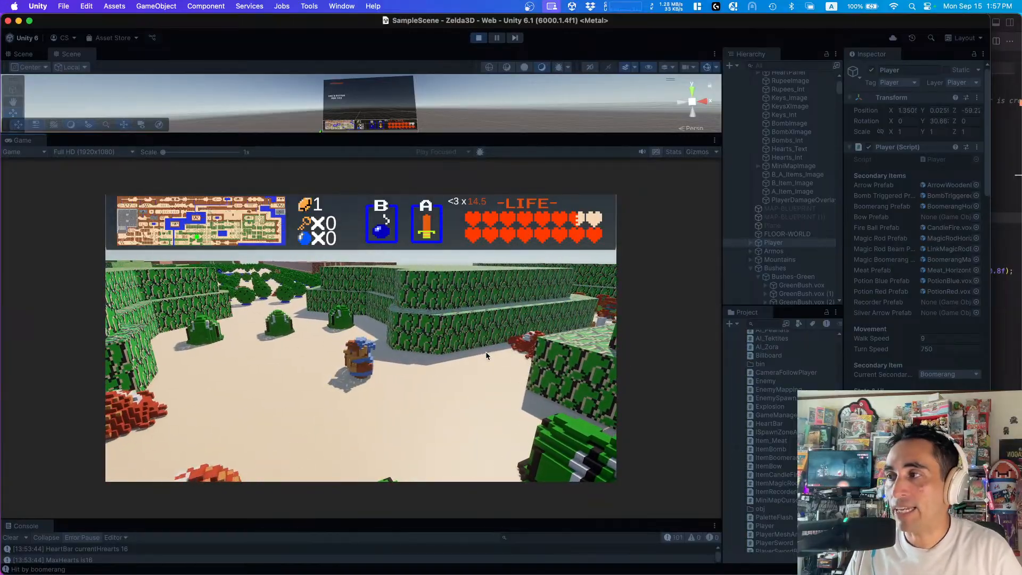
key(d)
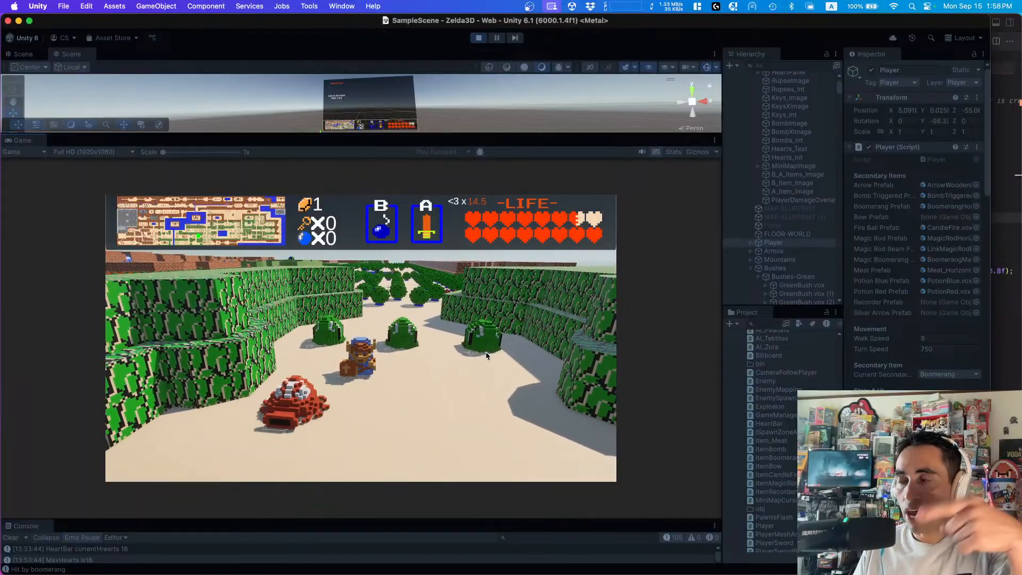
key(w)
key(s)
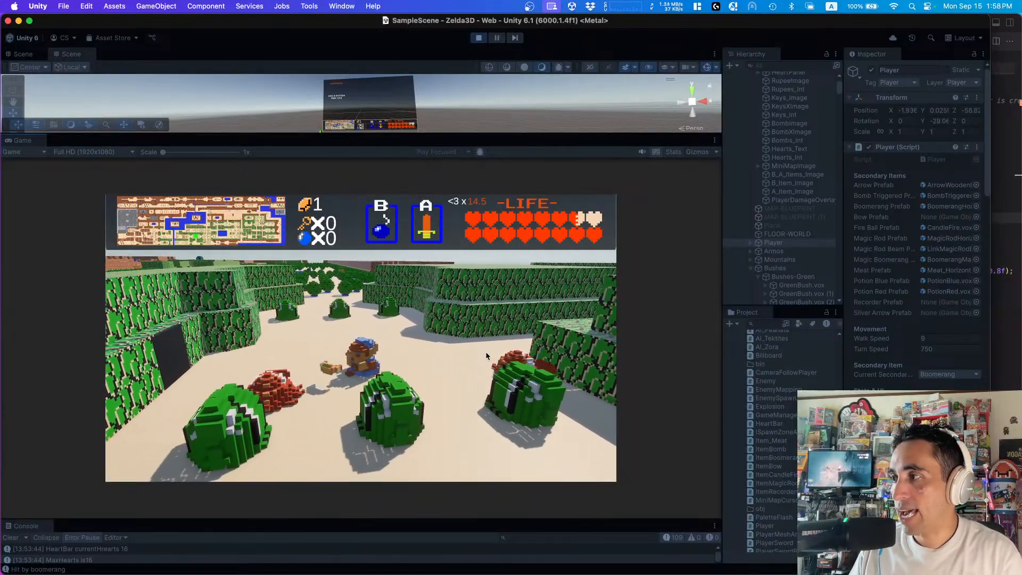
key(d)
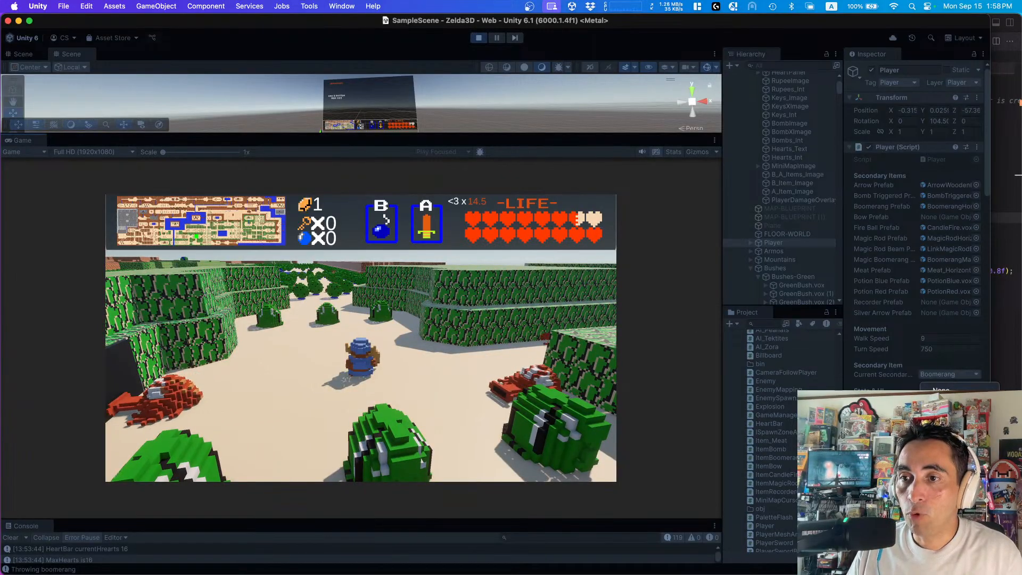
- Set the current secondary item to Magic Boomerang and throw it while leading the player west among the green bushes
key(a)
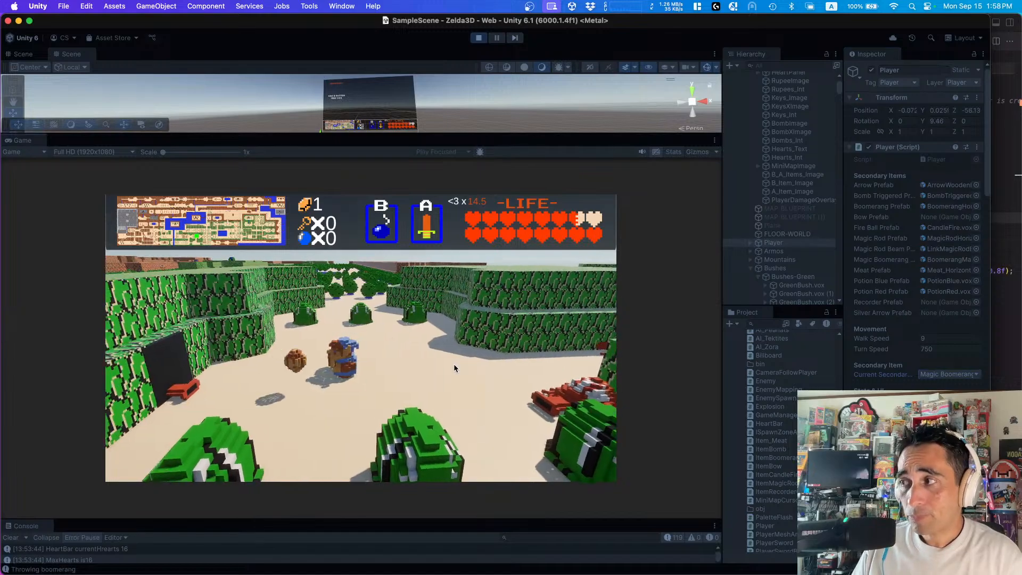
key(w)
key(b)
key(d)
key(s)
key(w)
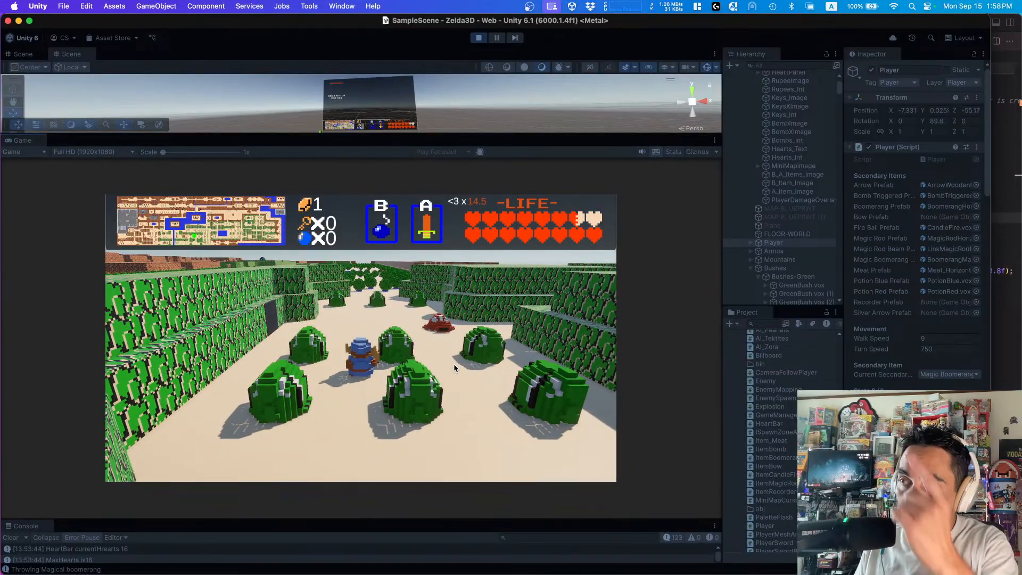
- Bring the player back east into the open clearing and throw the magic boomerang at the red enemies
key(w)
key(d)
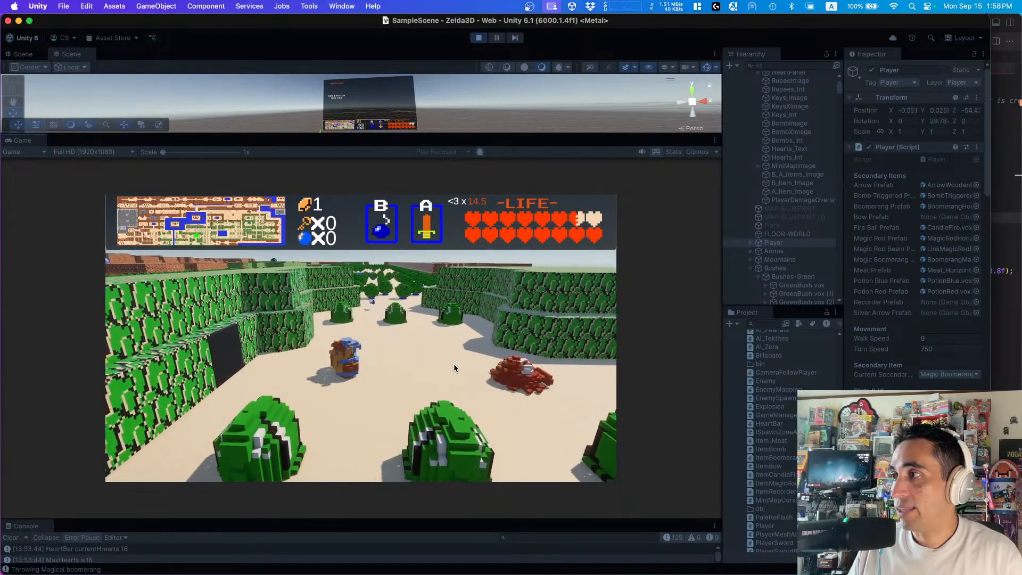
key(a)
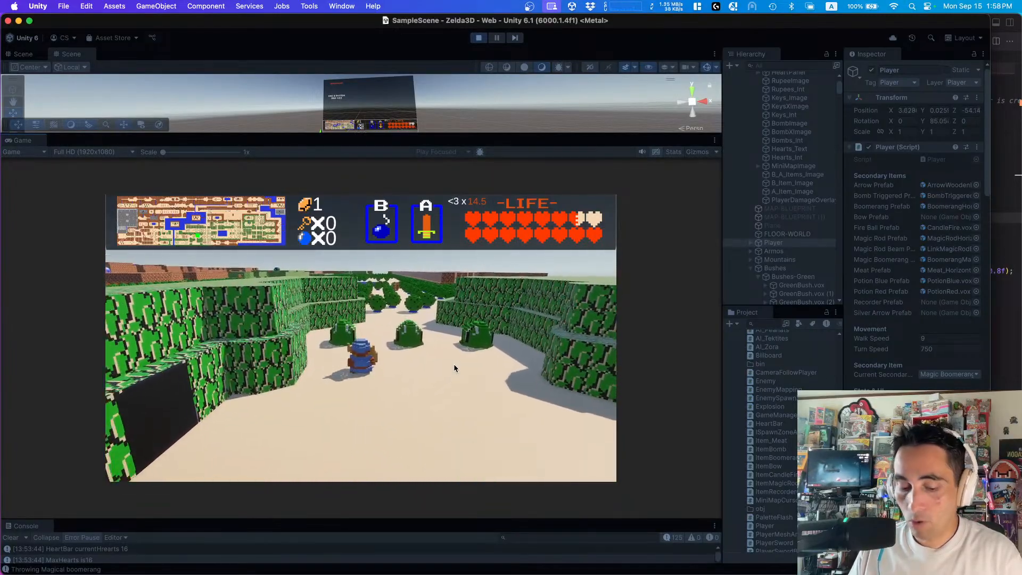
key(s)
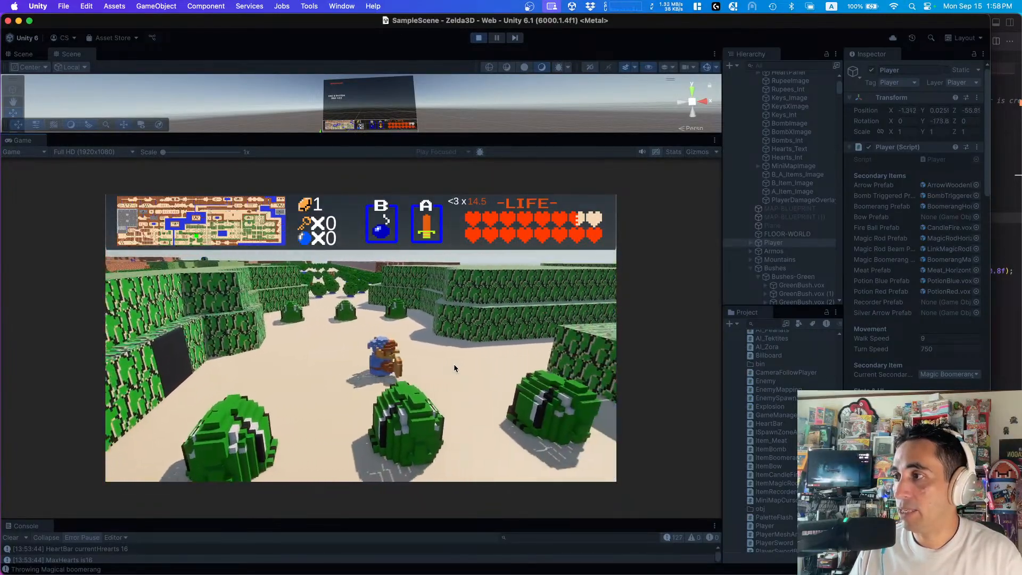
key(a)
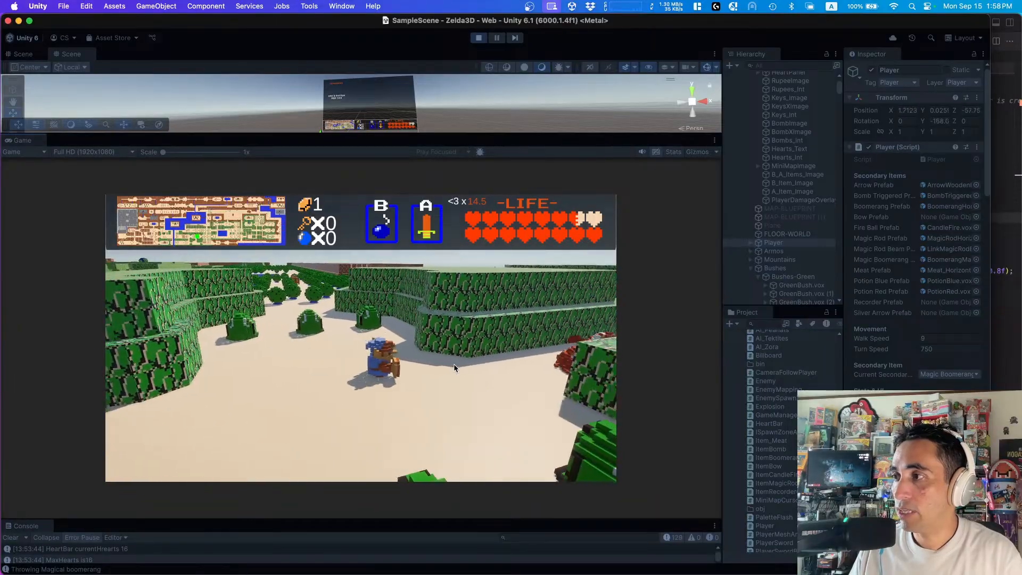
key(a)
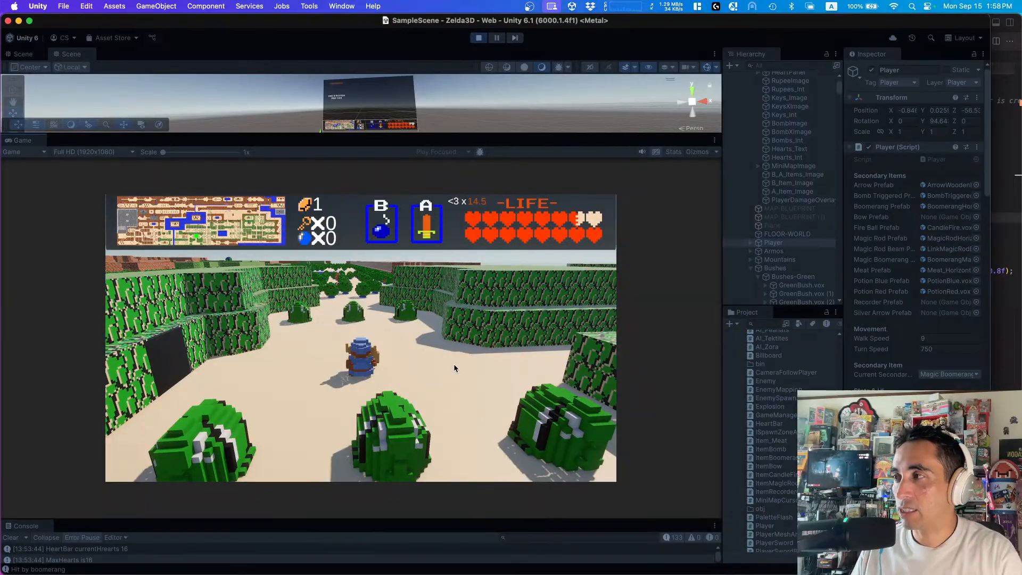
- Throw the magic boomerang beside the bushes and walk the player to the hedge corner to test its flight
key(a)
key(a)
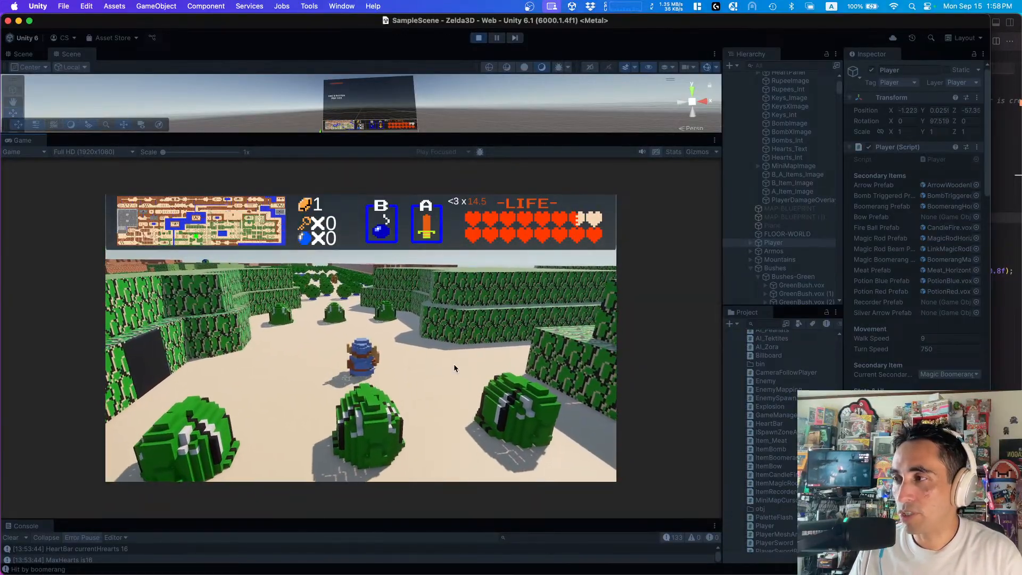
key(d)
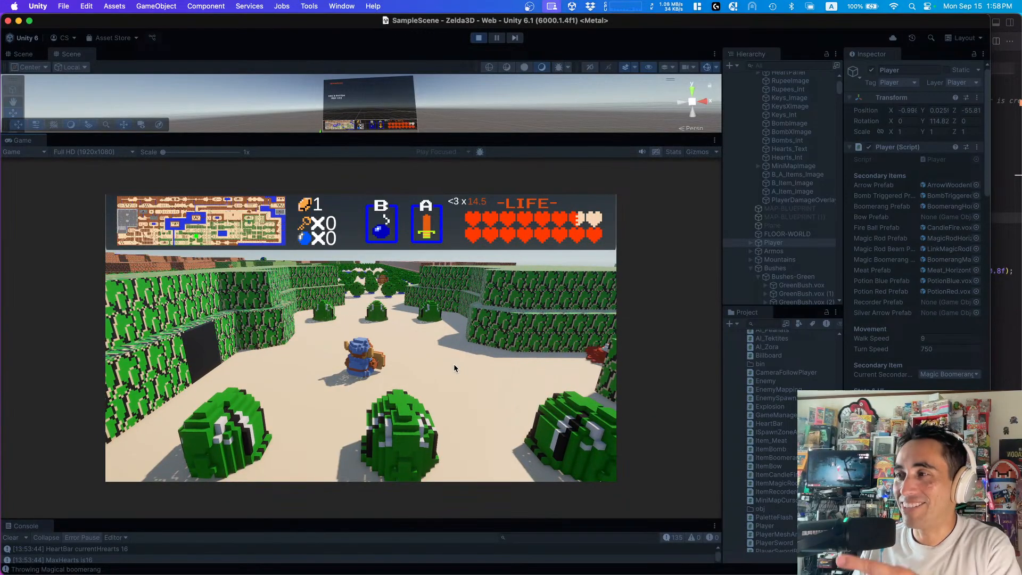
key(d)
key(s)
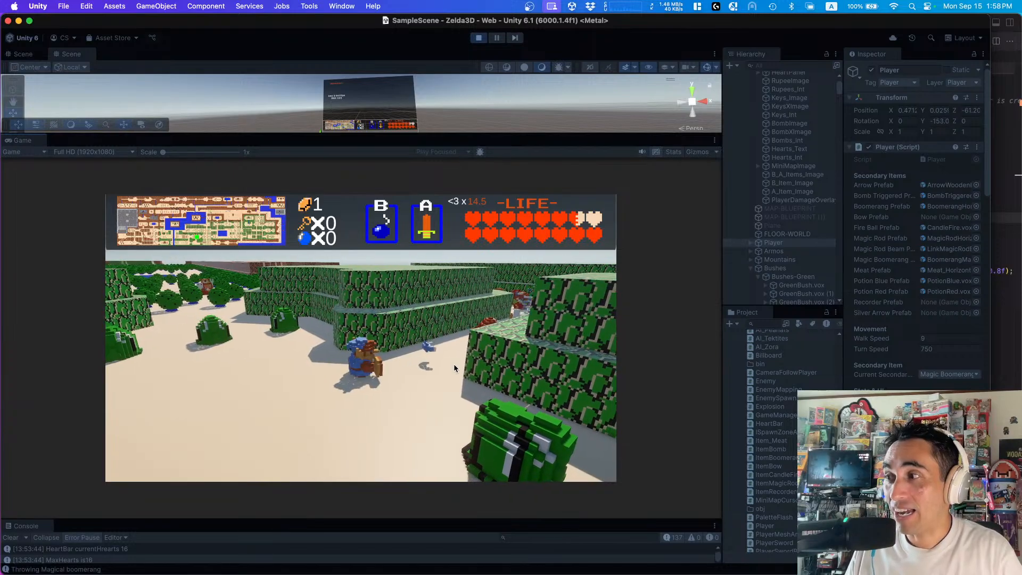
key(s)
- Walk the player east past the three green bushes and out of the hedge corridor into the round-bush forest
key(w)
key(d)
key(a)
key(w)
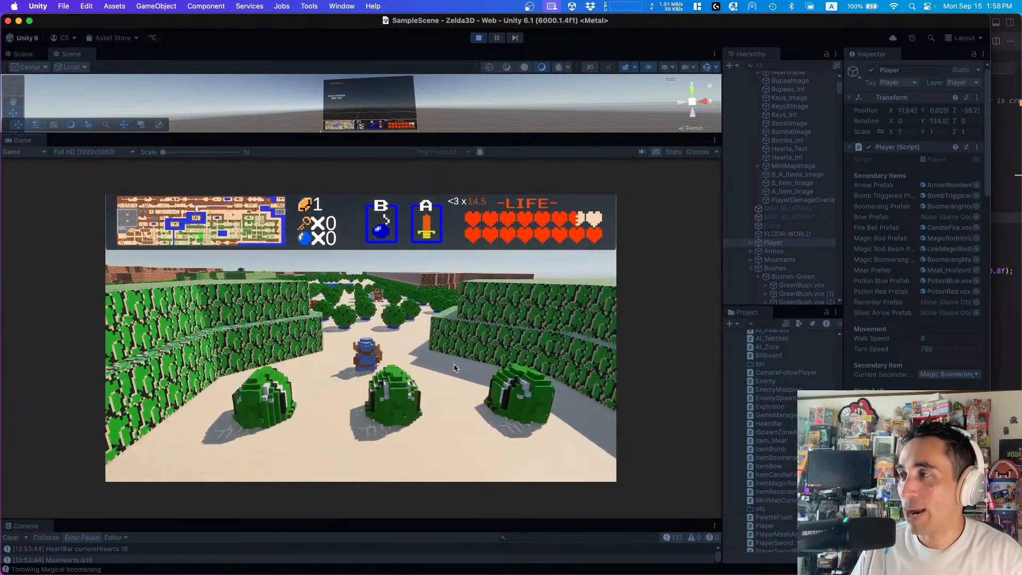
key(w)
key(d)
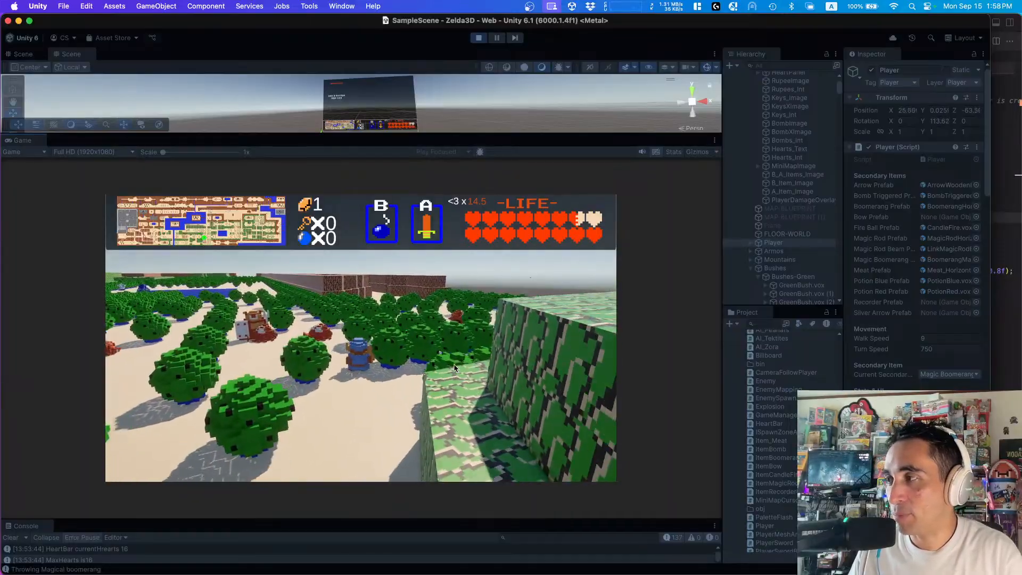
- Throw the magic boomerang at the enemies among the round bushes while moving the player around them
key(a)
key(w)
key(w)
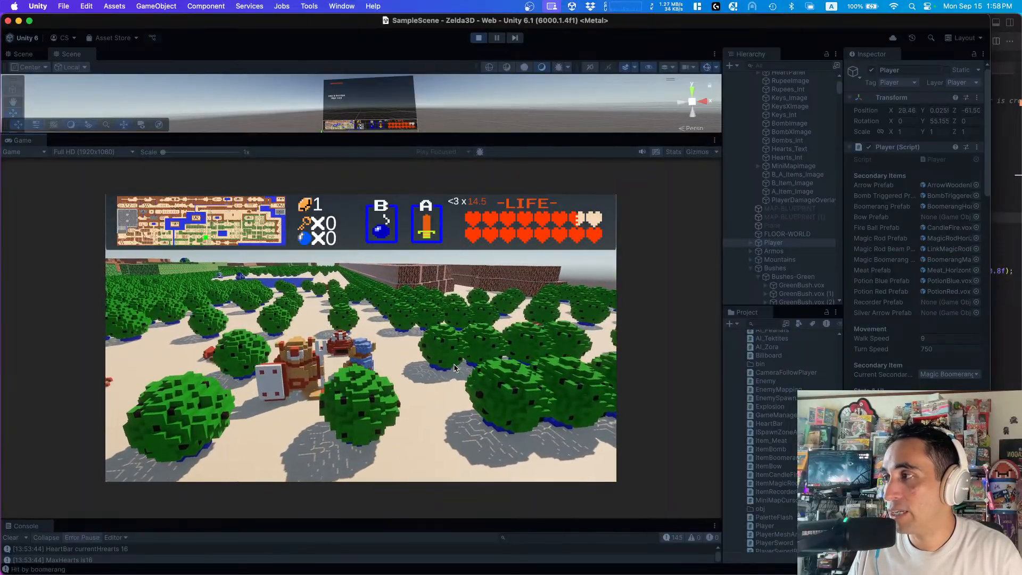
key(a)
key(d)
key(w)
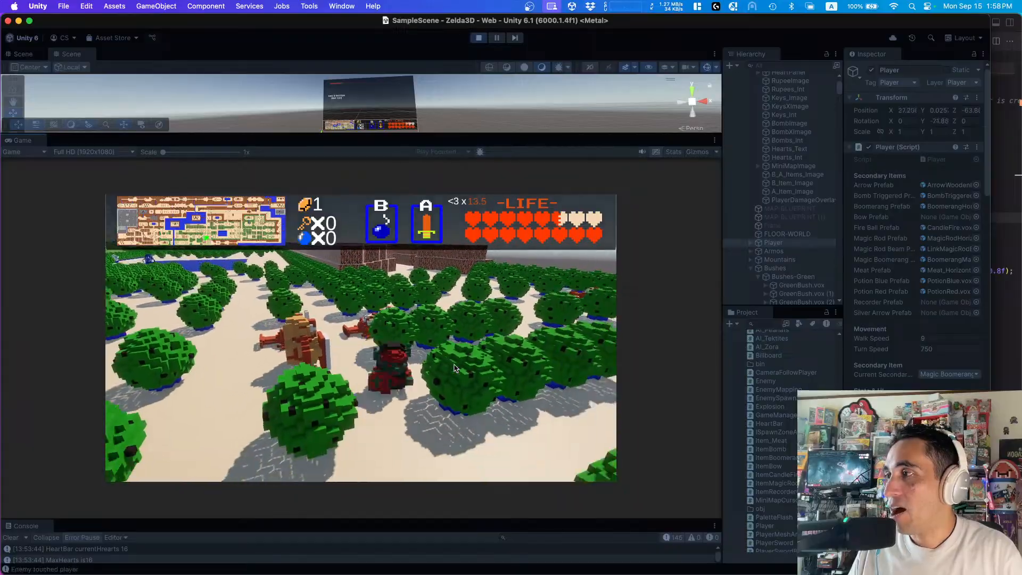
key(a)
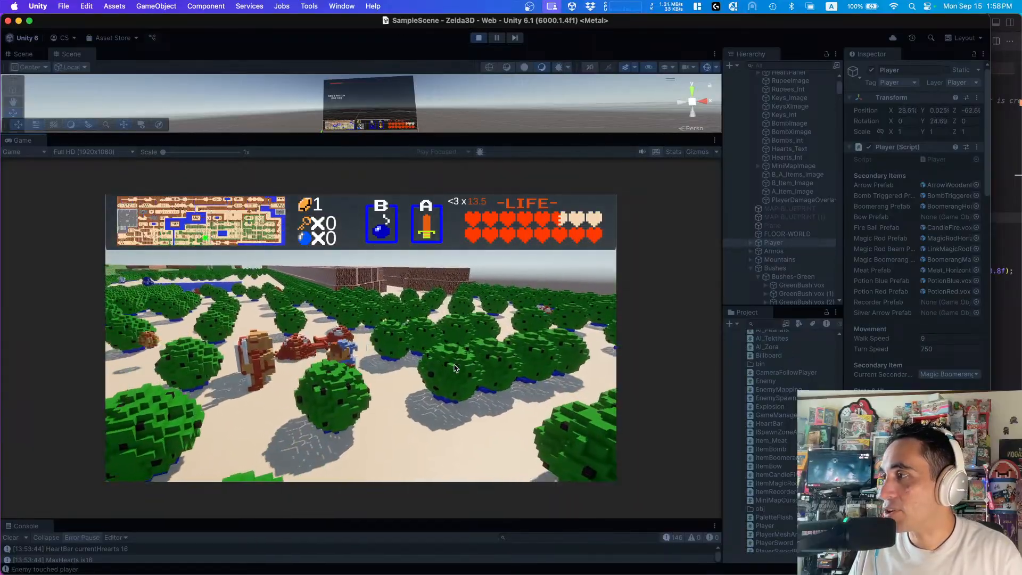
key(s)
key(w)
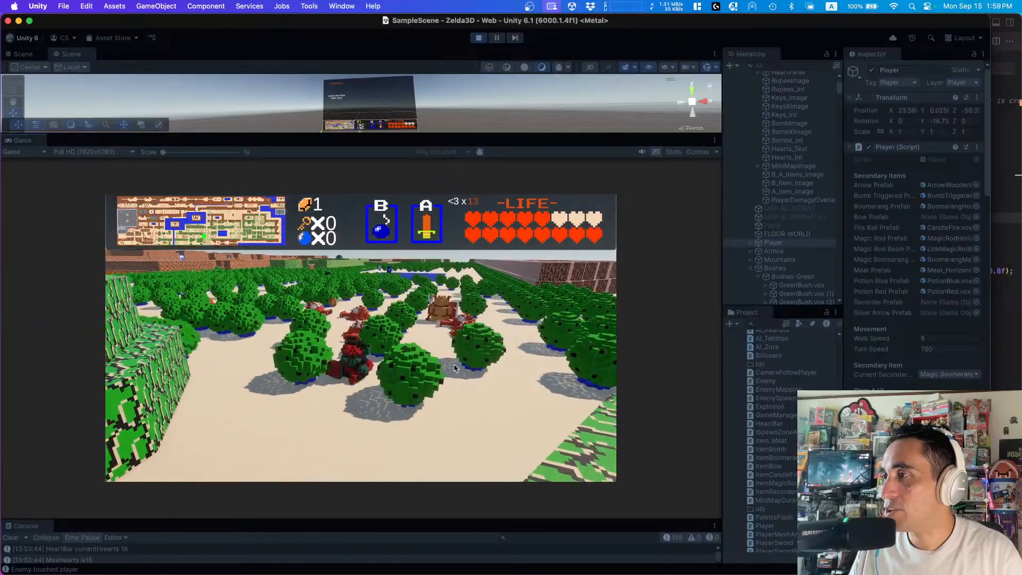
- Steer the player past the enemies and east through the gaps between the round bushes
key(d)
key(w)
key(d)
key(a)
key(w)
key(a)
key(w)
key(d)
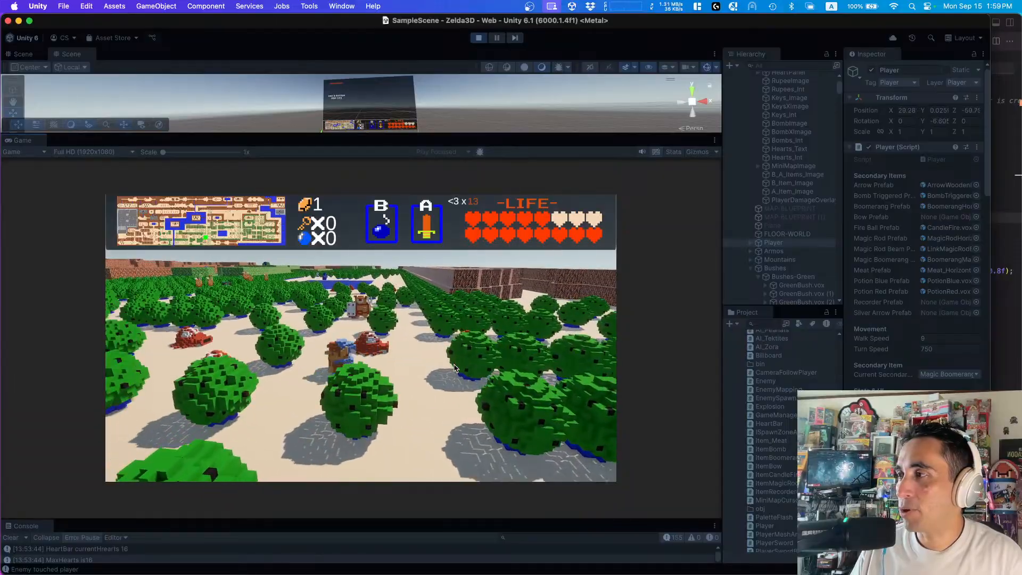
key(w)
key(d)
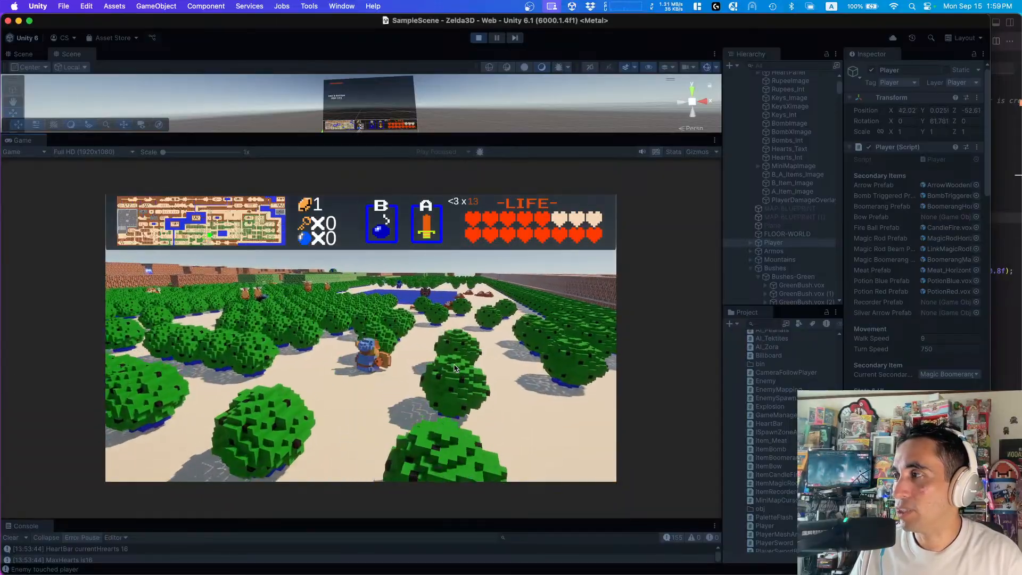
- Walk the player onto the sandy path beside the lake and throw the magic boomerang toward the enemies ahead
key(w)
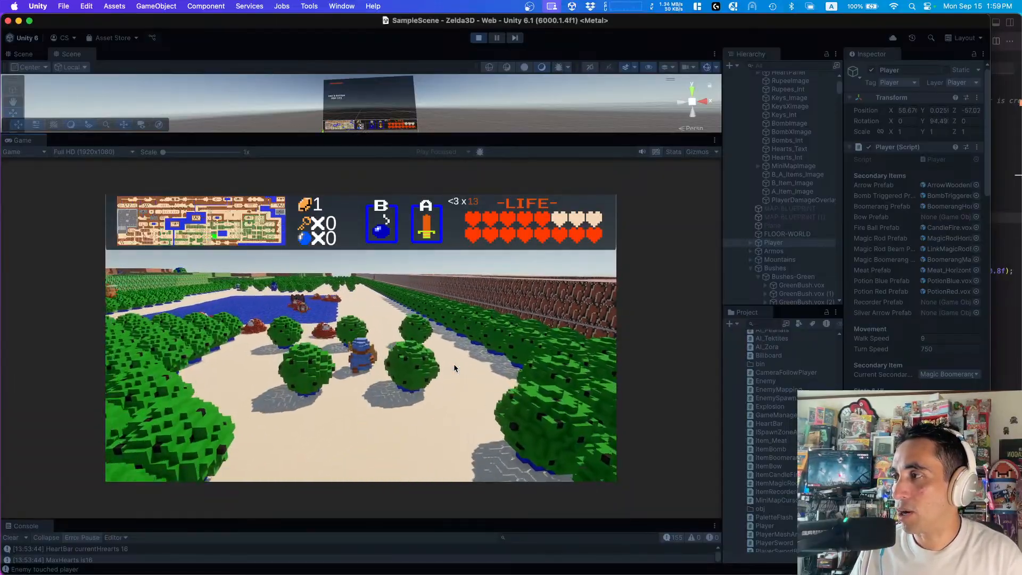
key(a)
key(w)
key(d)
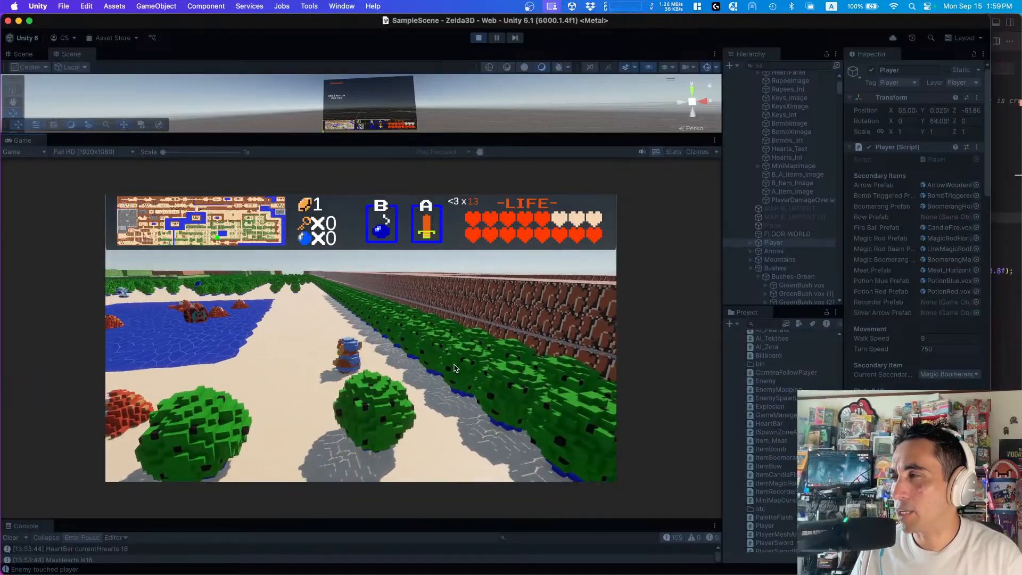
key(w)
key(a)
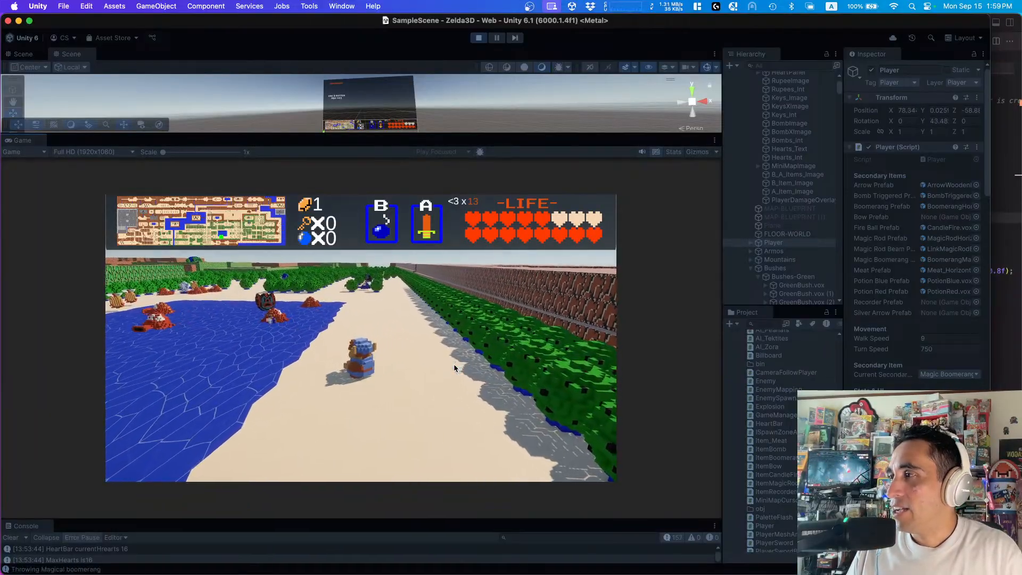
- Move the player along the lake's southern shore while throwing the magic boomerang at the surrounding enemies
key(a)
key(w)
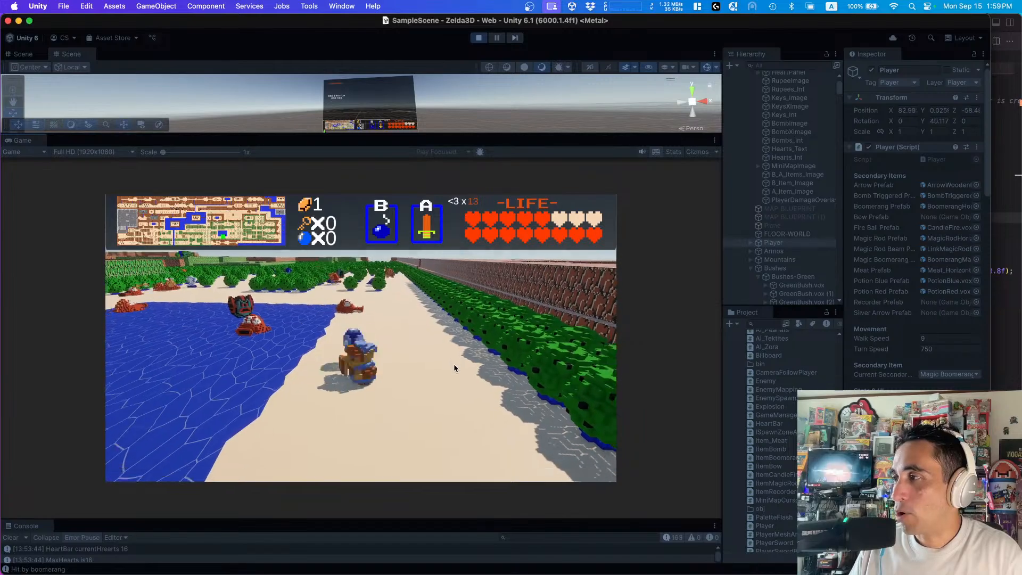
key(a)
key(w)
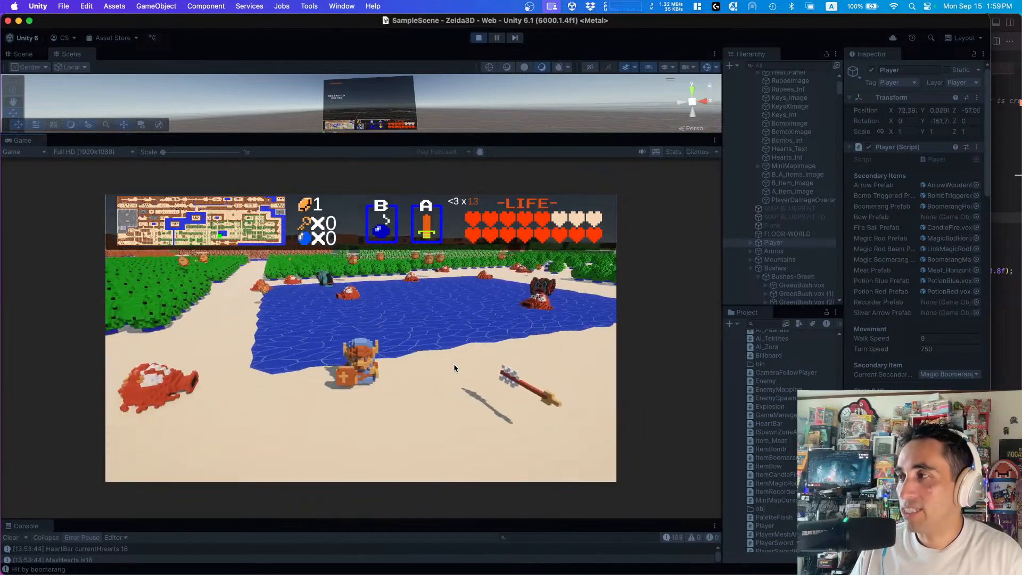
key(w)
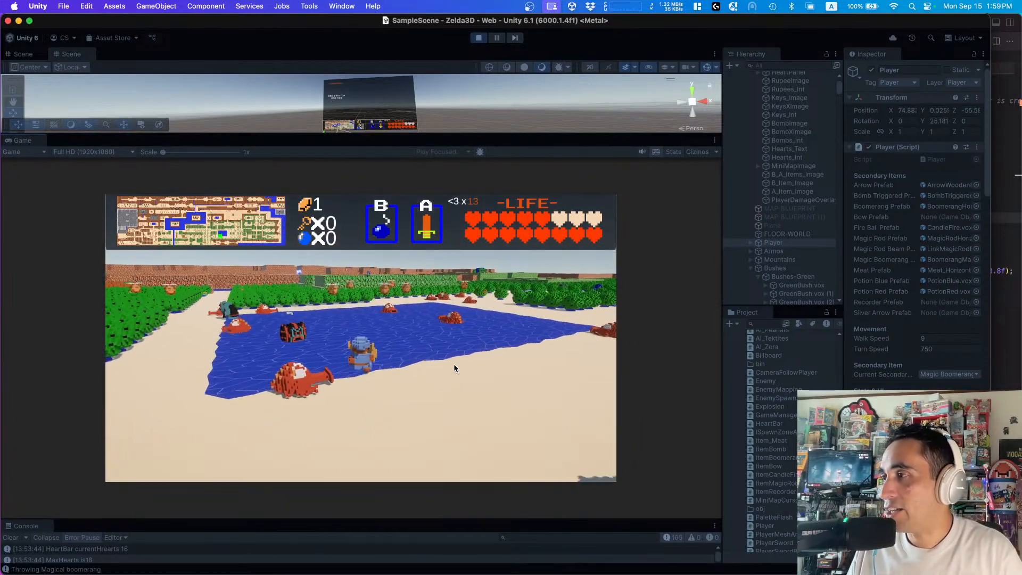
- Lead the player across the lake to the bushes on the far shore, throwing the magic boomerang along the way
key(w)
key(a)
key(a)
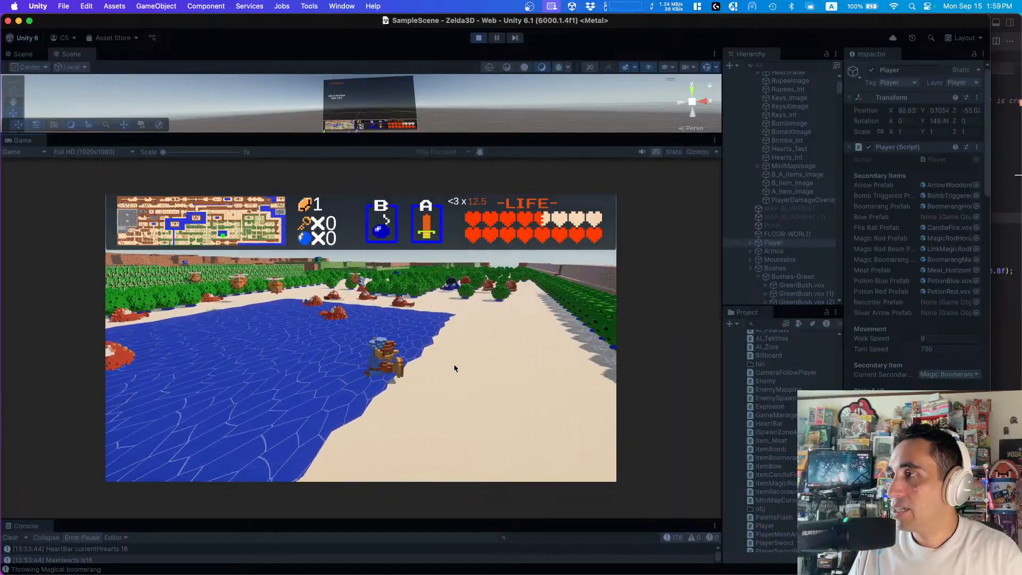
key(w)
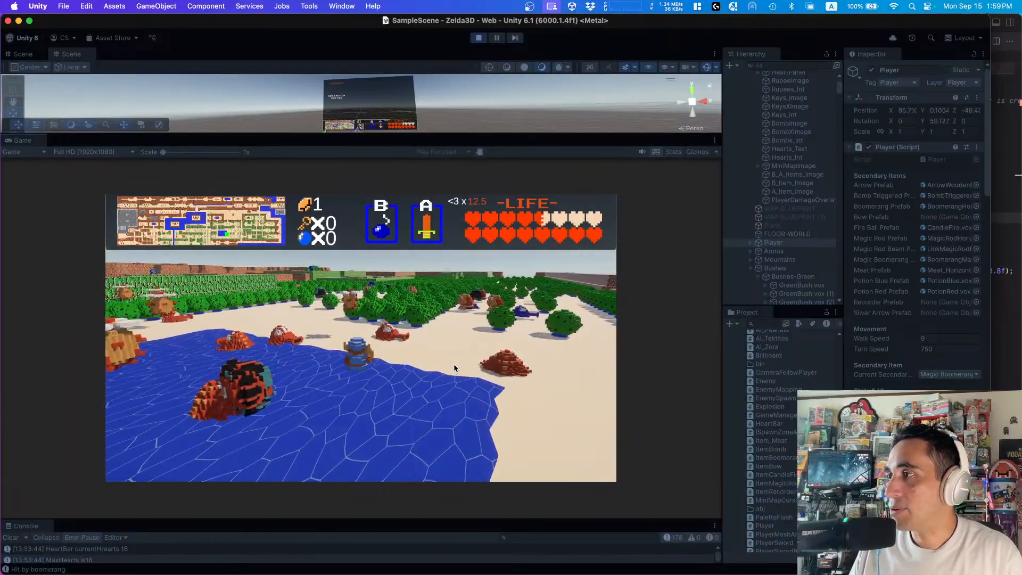
key(w)
key(d)
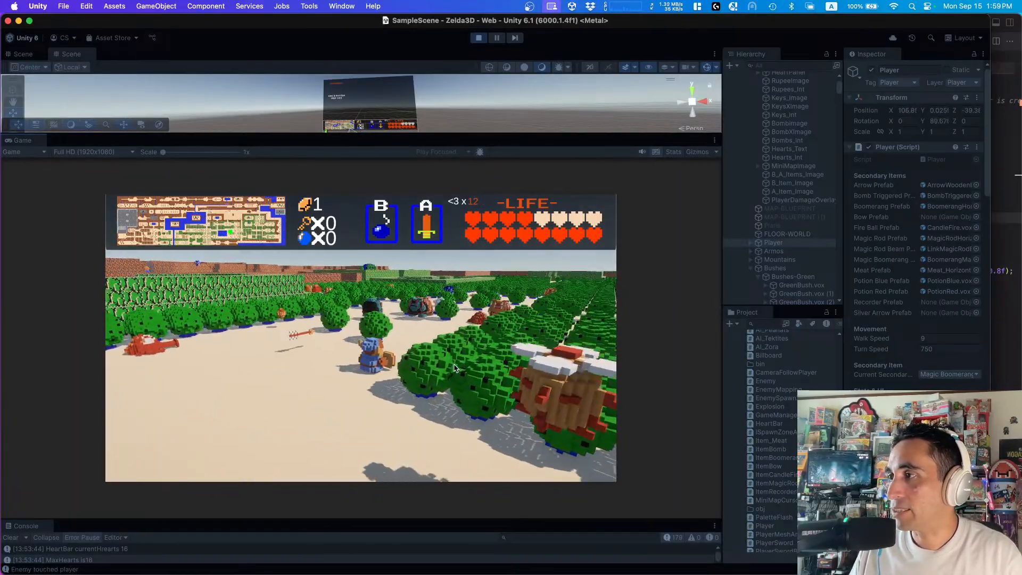
- Throw the magic boomerang at the enemies between the bushes and in the lake while repositioning the player
key(w)
key(a)
key(d)
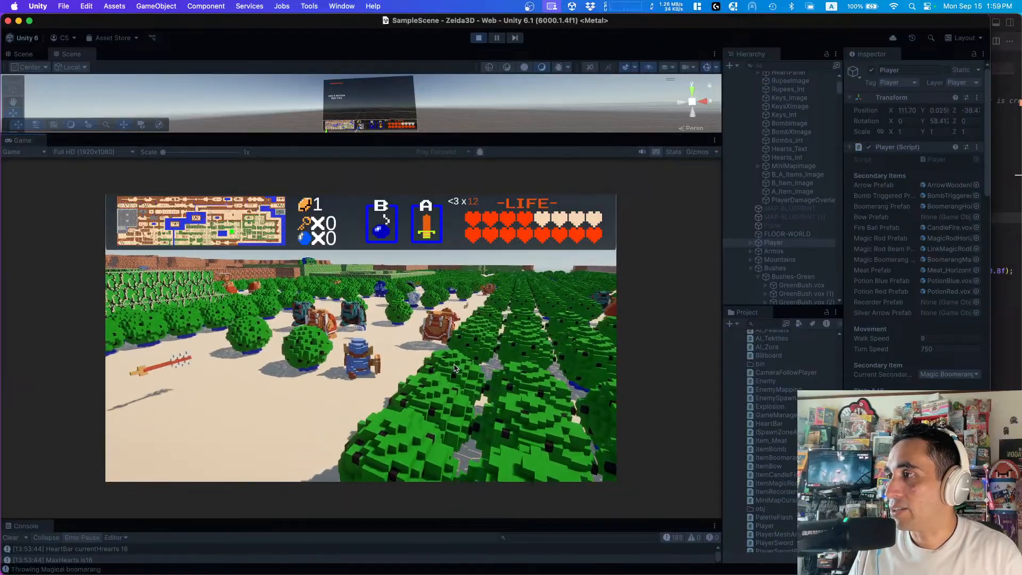
key(a)
key(w)
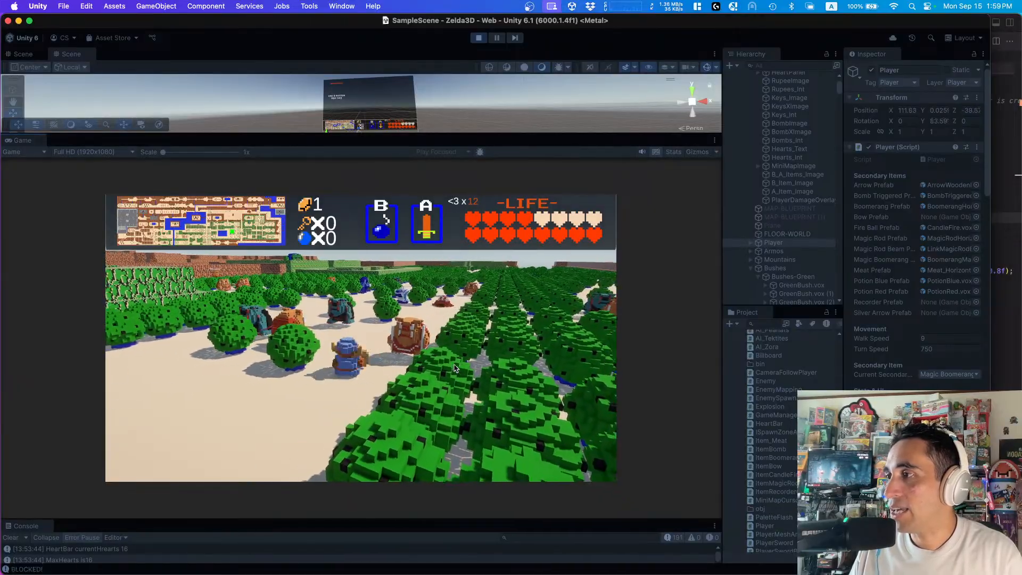
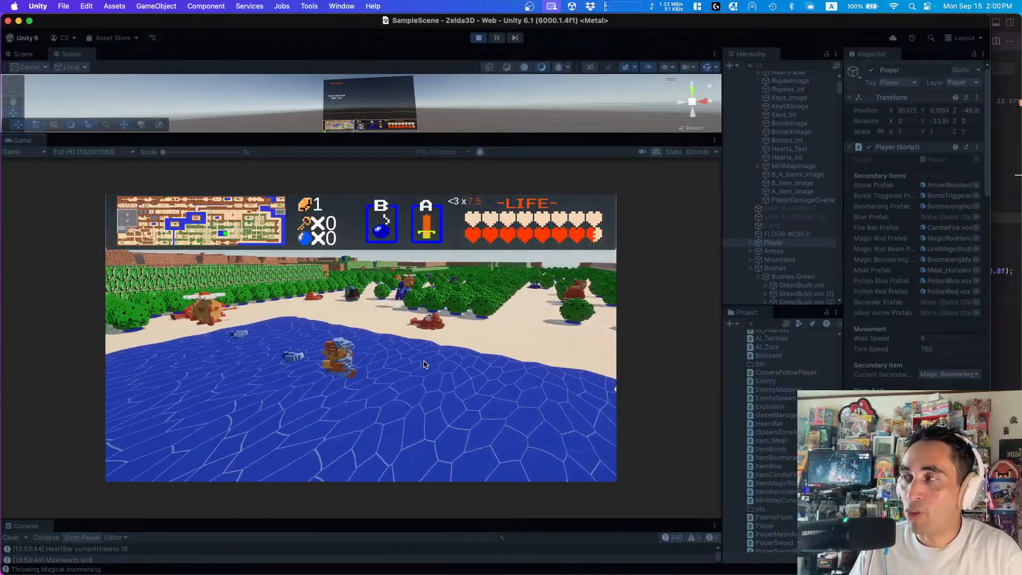
key(a)
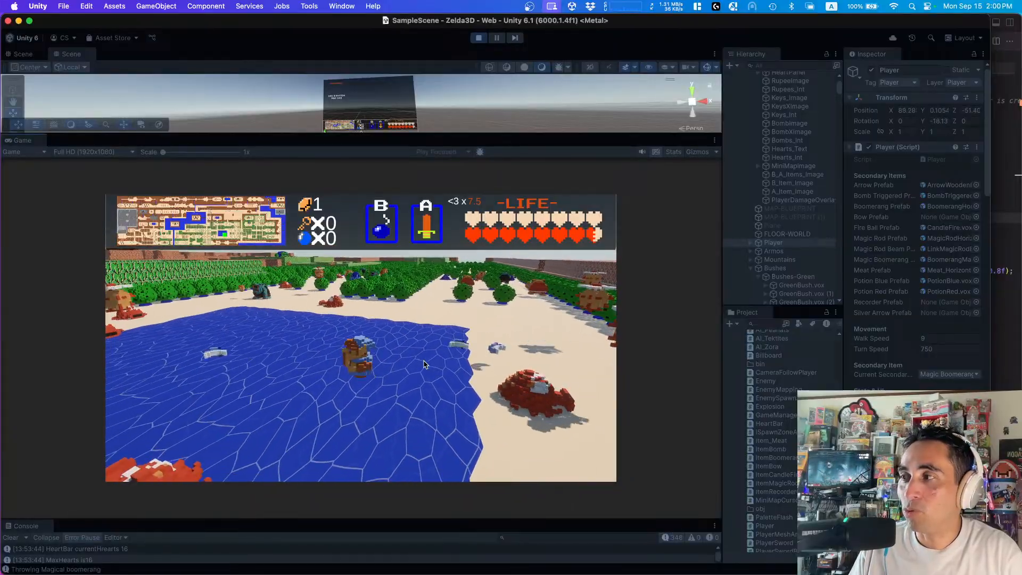
- Play-test the magical boomerang against enemies while moving the player across the lake and onto the sandy shore
key(w)
key(w)
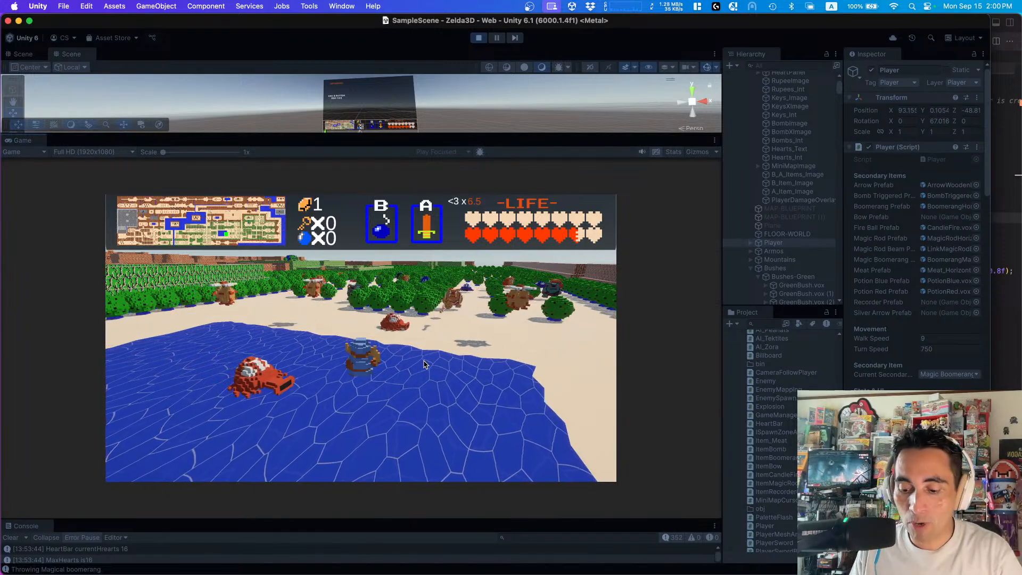
key(w)
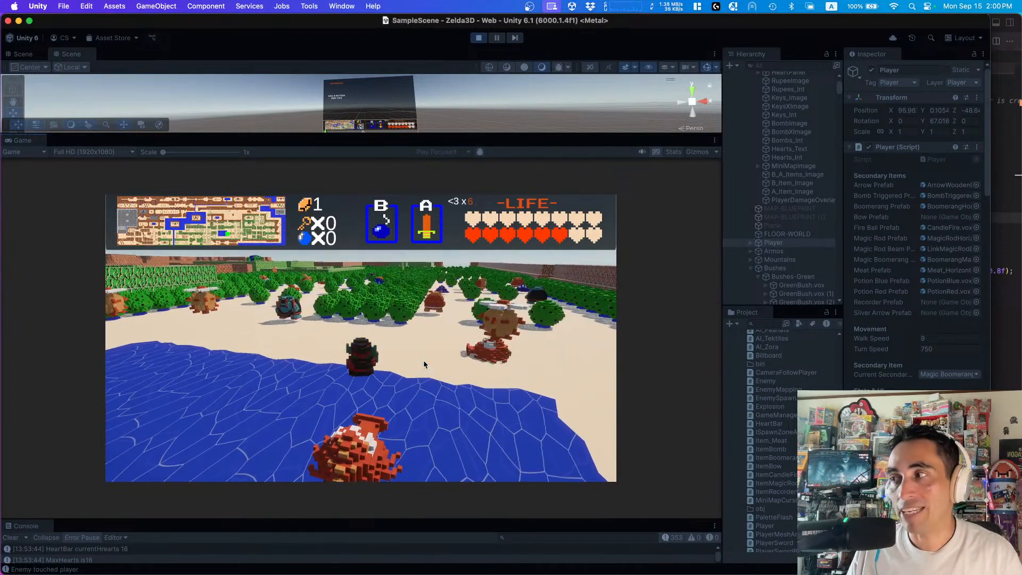
key(d)
key(b)
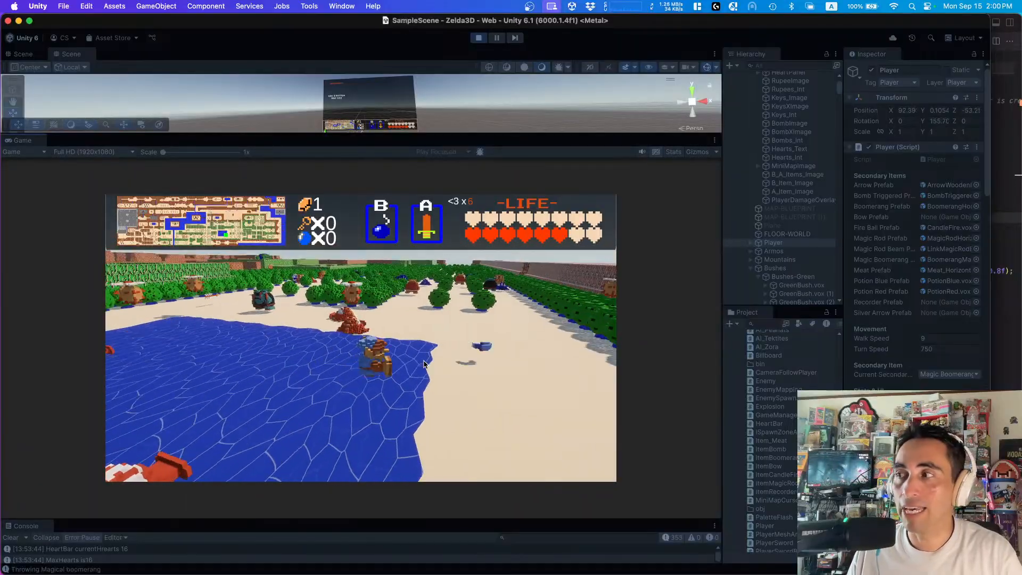
key(d)
key(w)
key(w)
key(d)
key(w)
key(d)
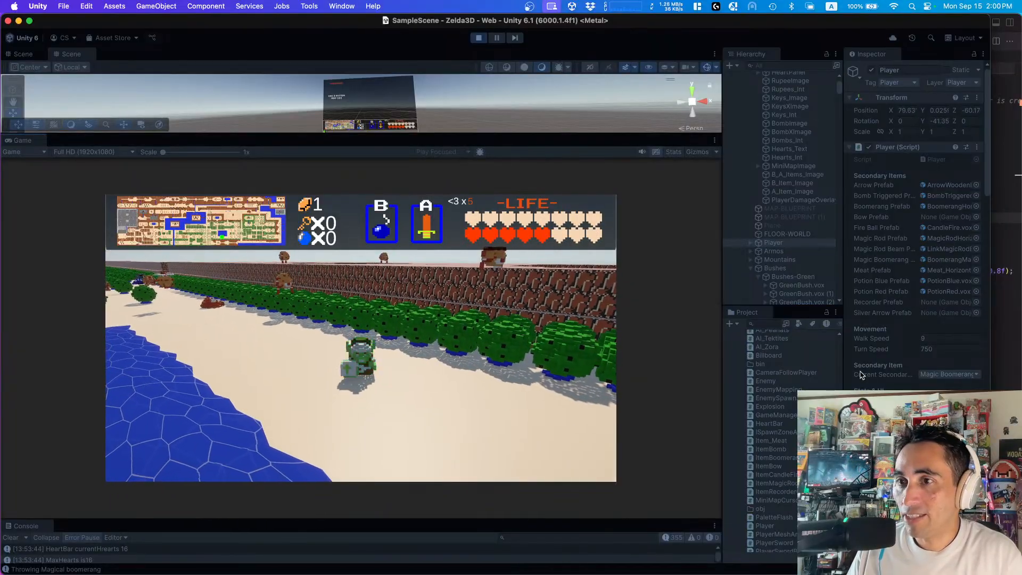
- Set the Player's current secondary item to the Red Health Potion, re-enter the lake and drink it in the running game
click(955, 375)
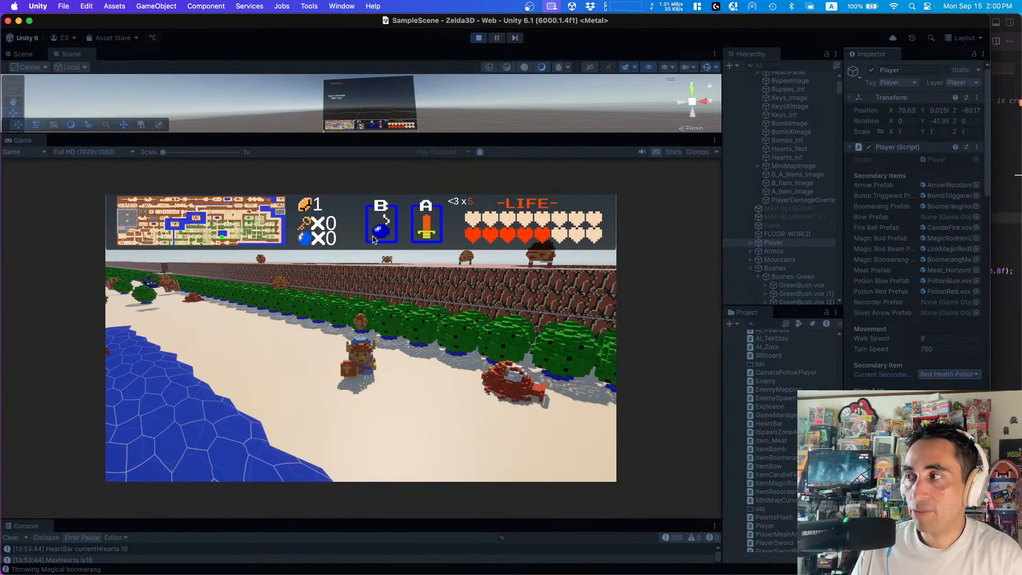
key(Right)
key(Up)
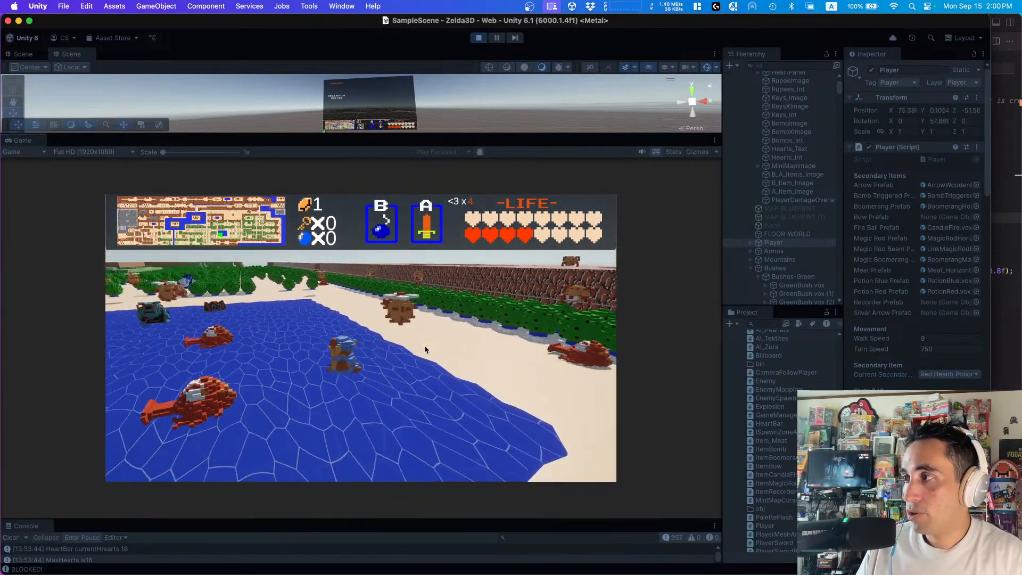
key(Up)
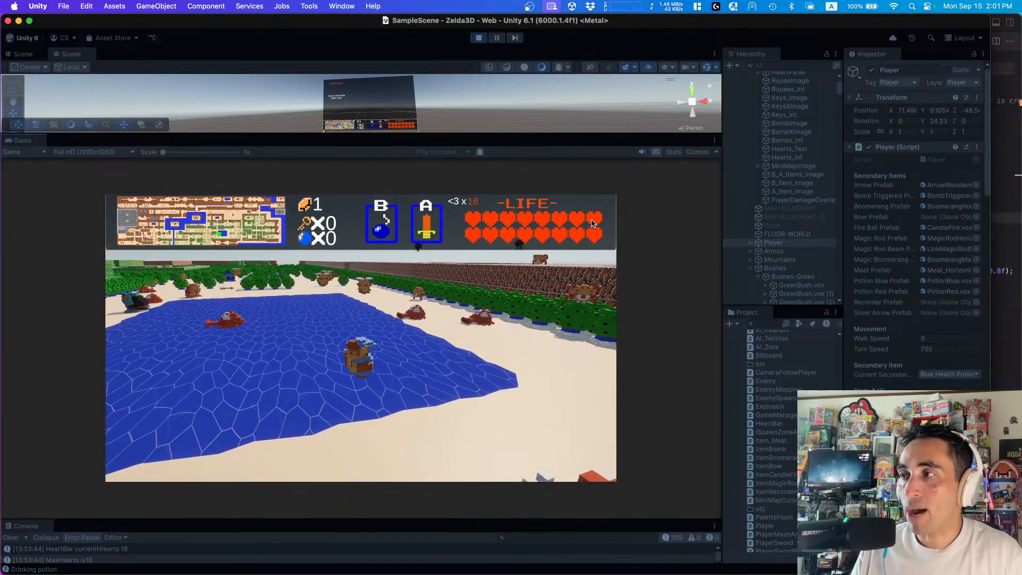
- Walk the player through the lake and around its shore among the enemies to observe the health display
key(Right)
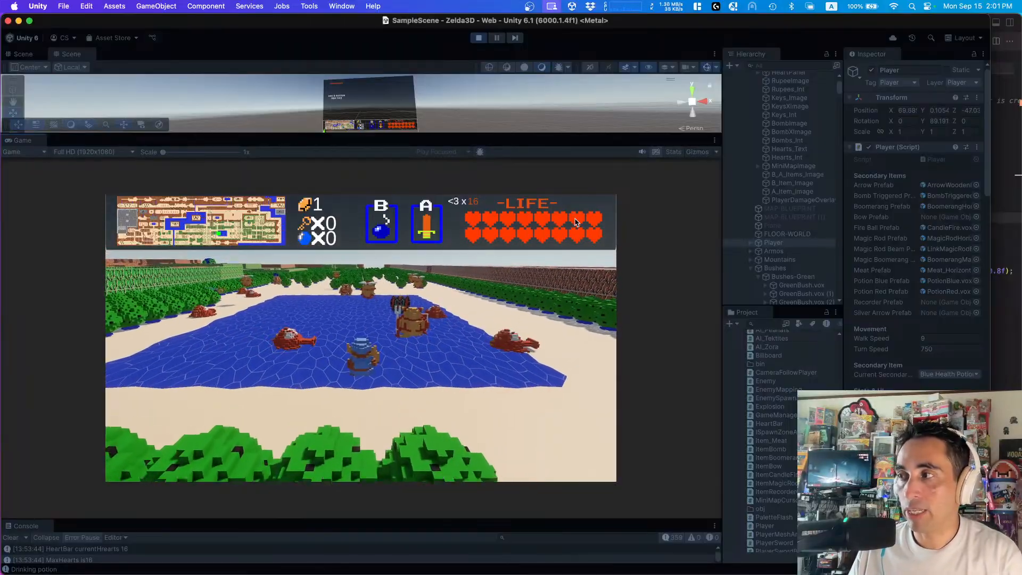
key(Left)
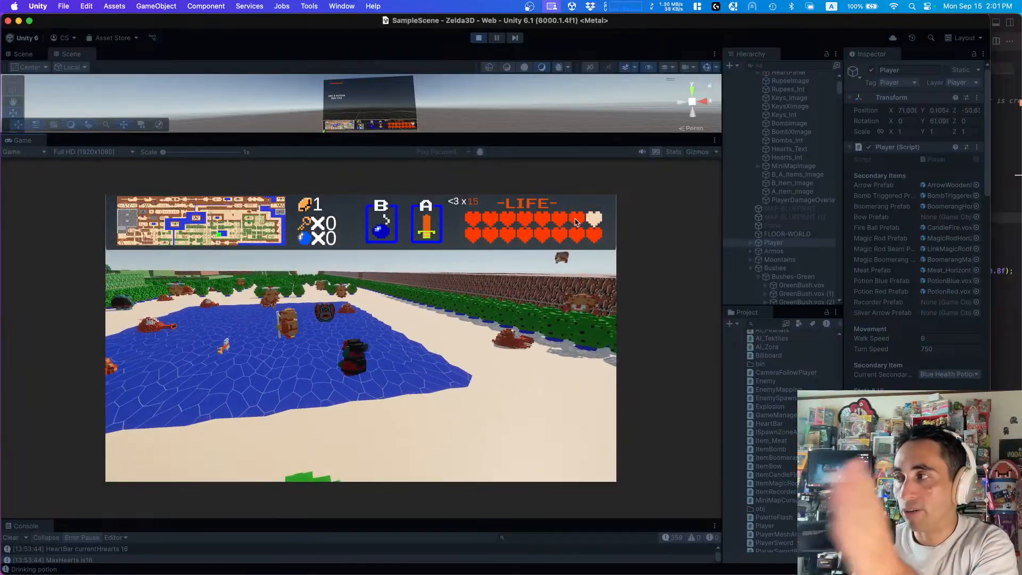
key(Down)
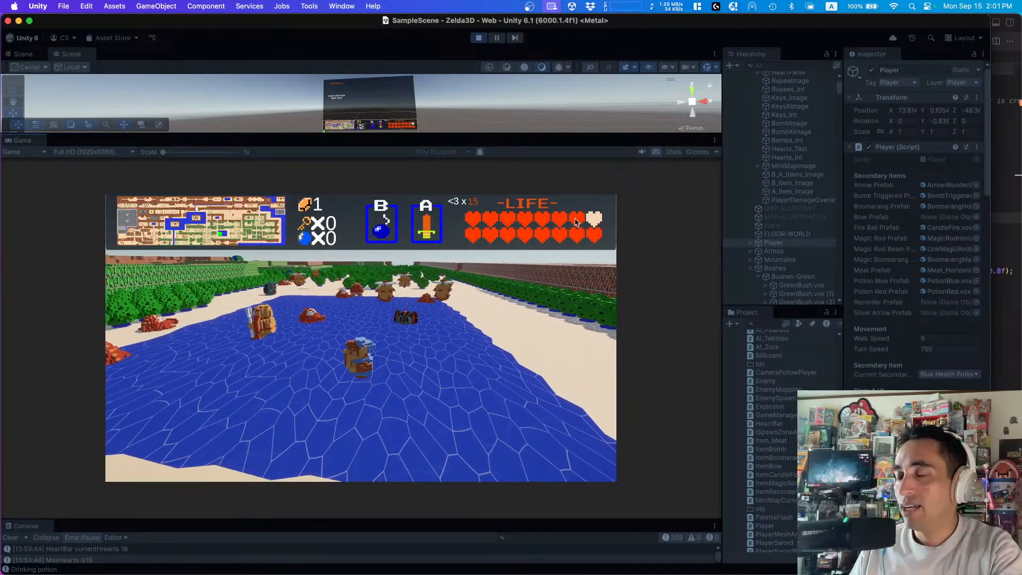
key(Up)
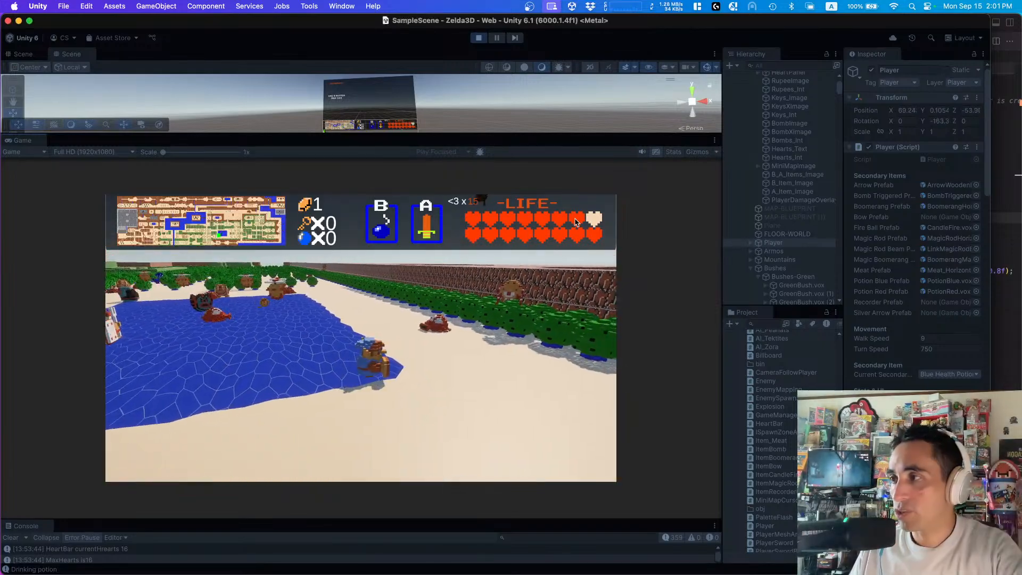
key(Left)
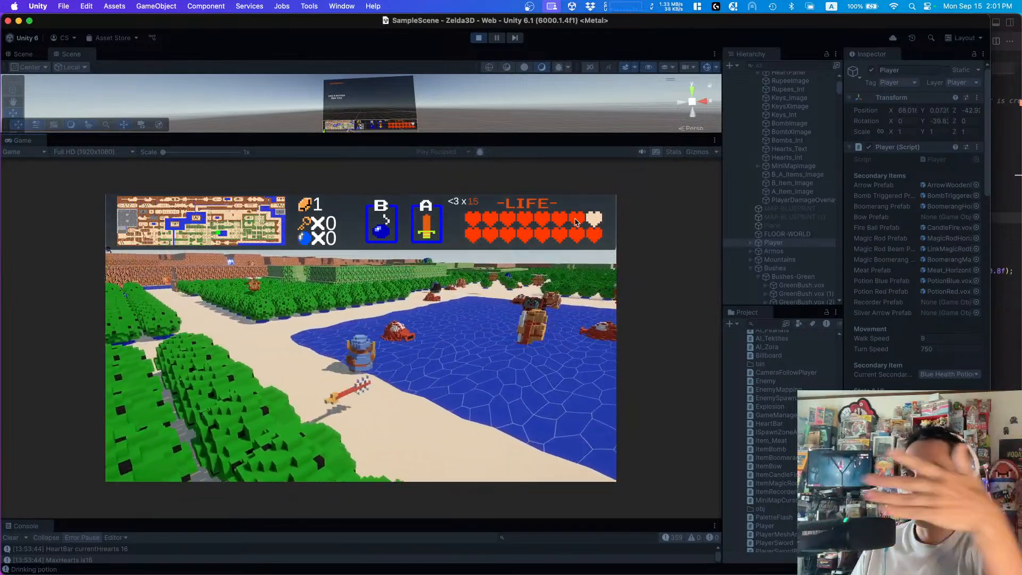
key(Right)
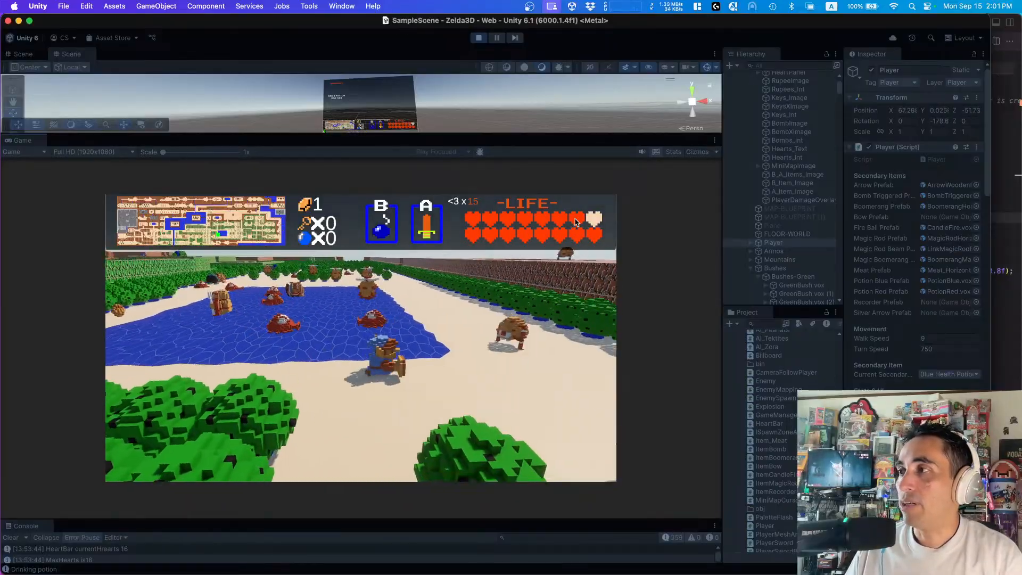
key(Up)
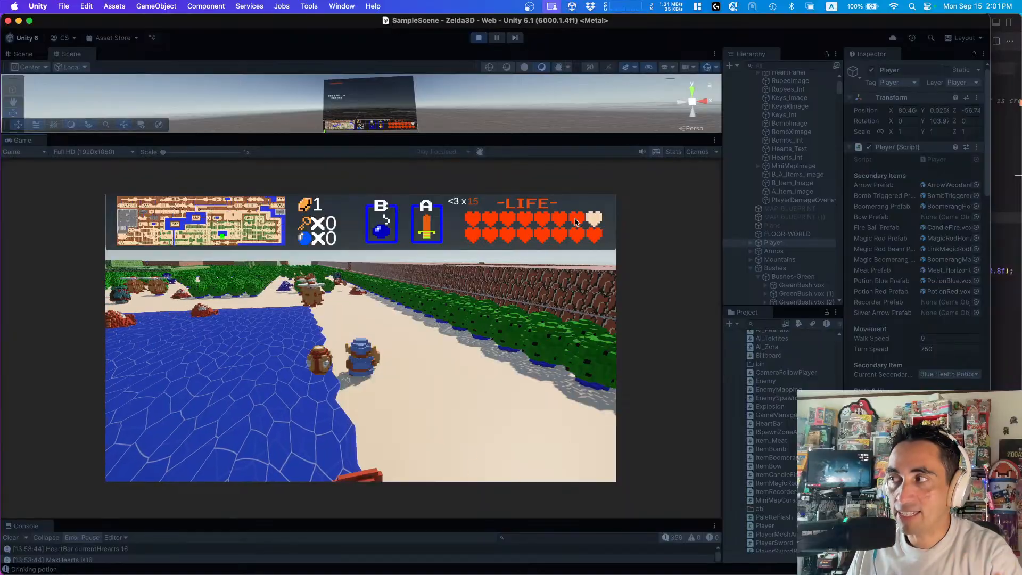
key(Right)
key(Right)
key(s)
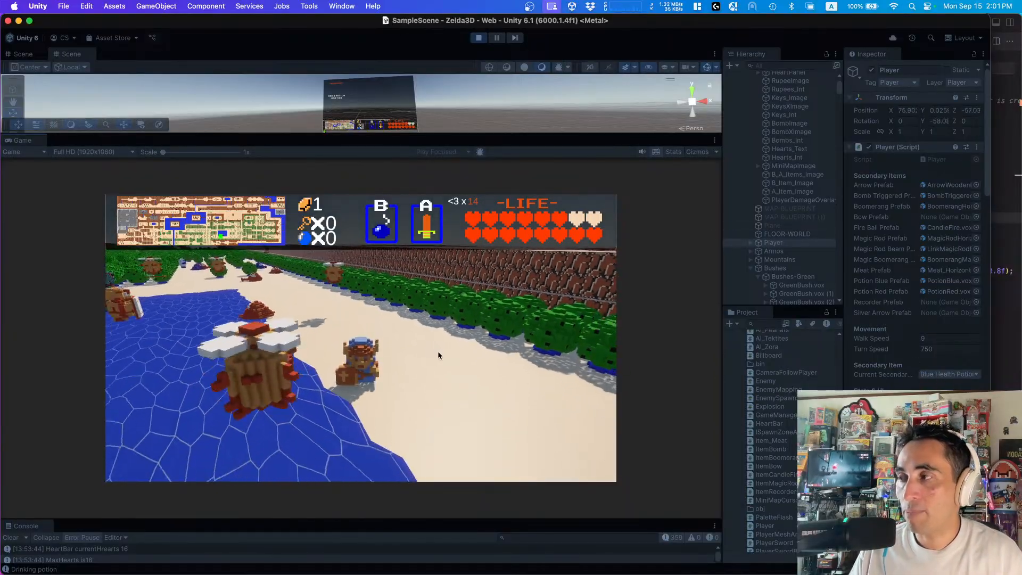
key(s)
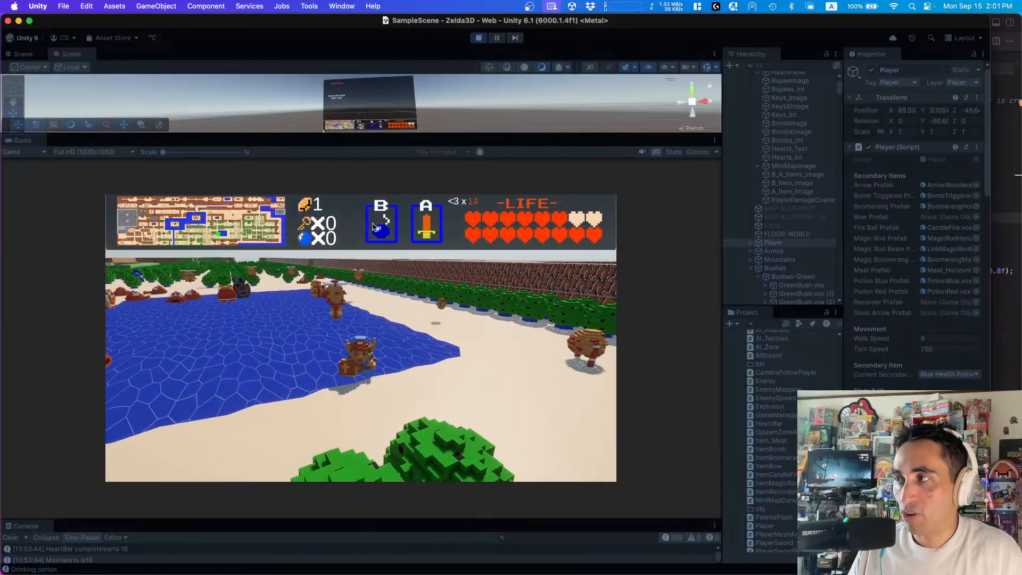
key(a)
key(s)
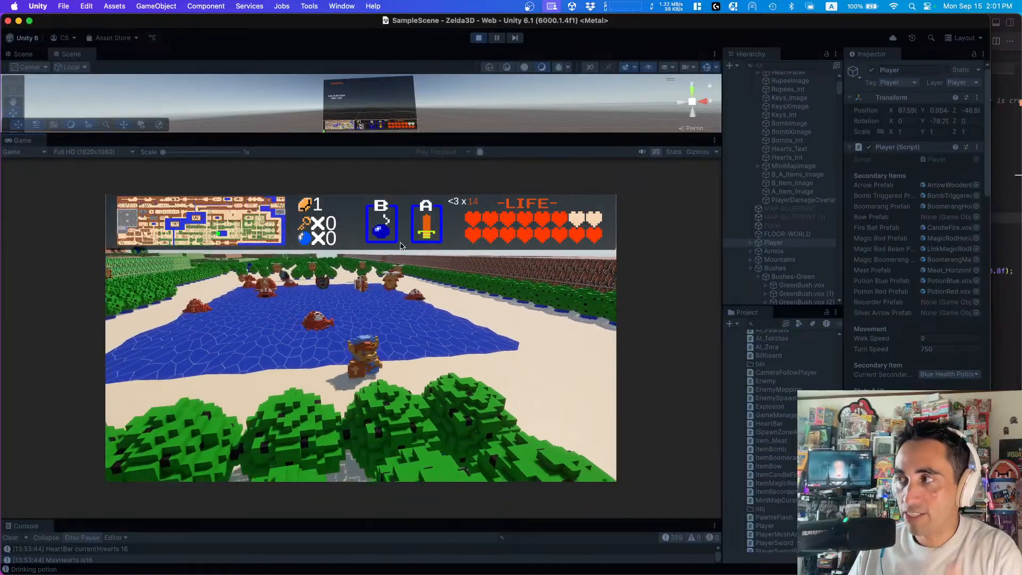
- Lead the player into the lake enemies to lose hearts and drink the Blue Health Potion
key(d)
key(w)
key(w)
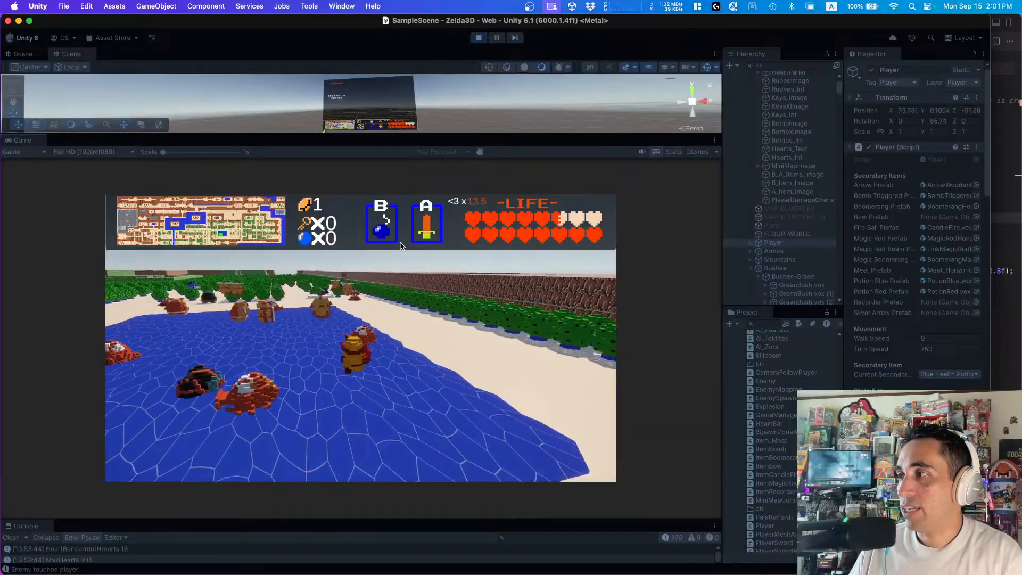
key(d)
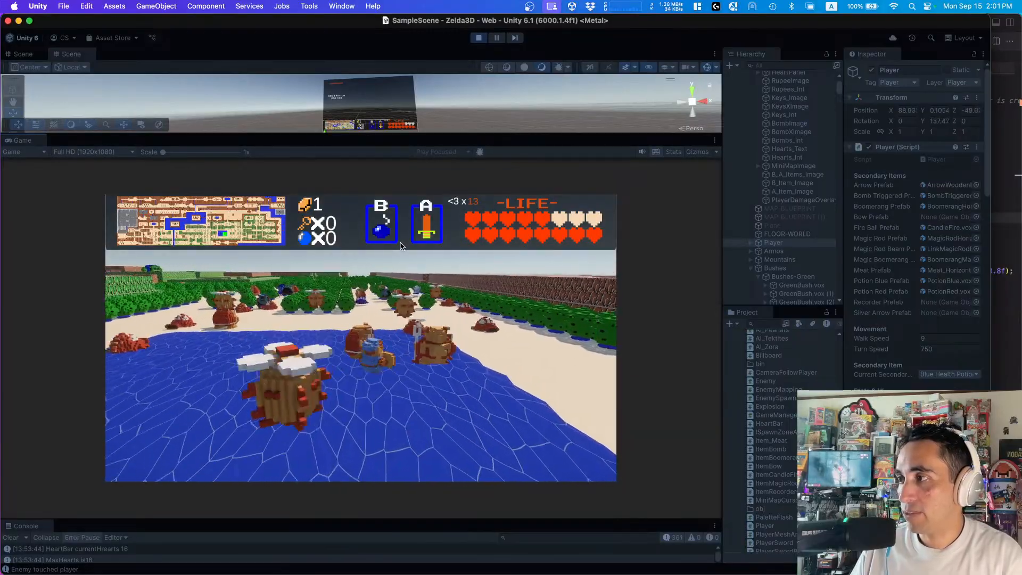
key(w)
key(d)
key(w)
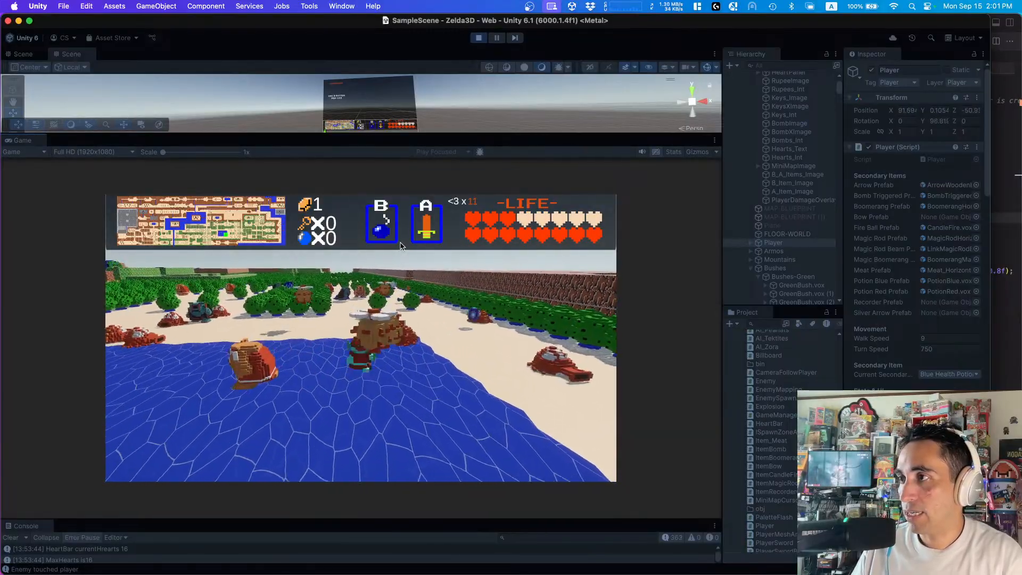
key(a)
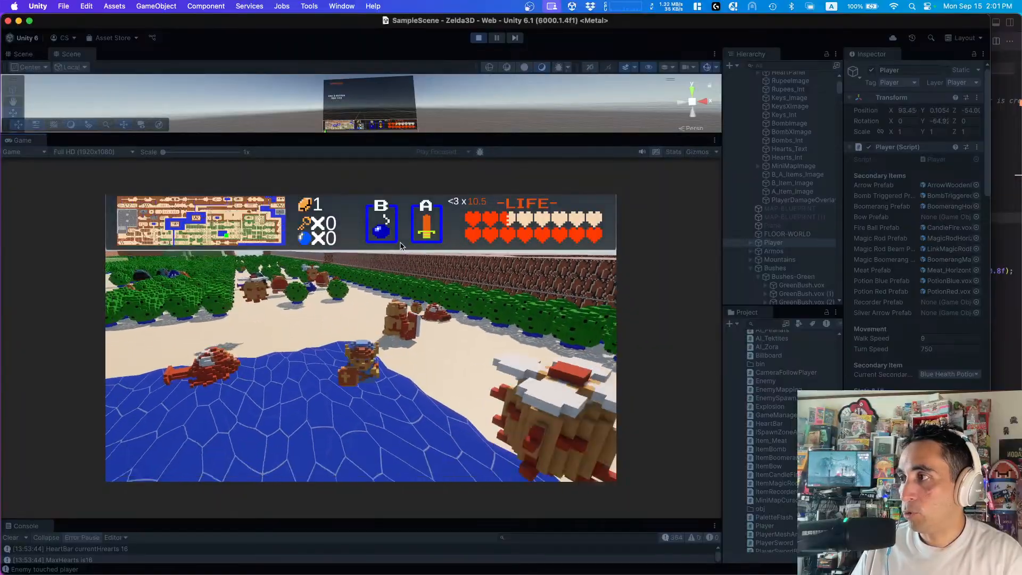
key(w)
key(d)
key(w)
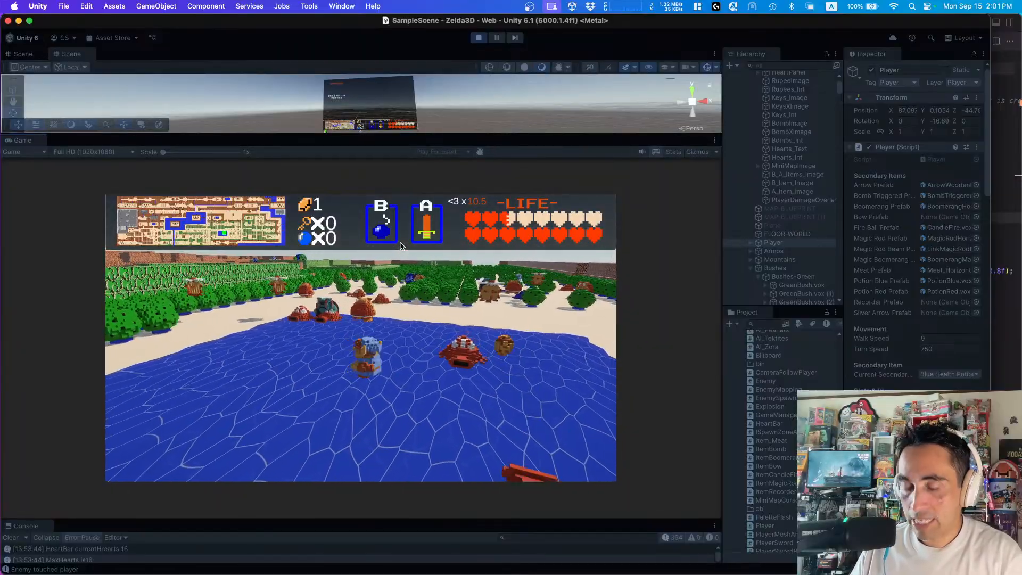
key(b)
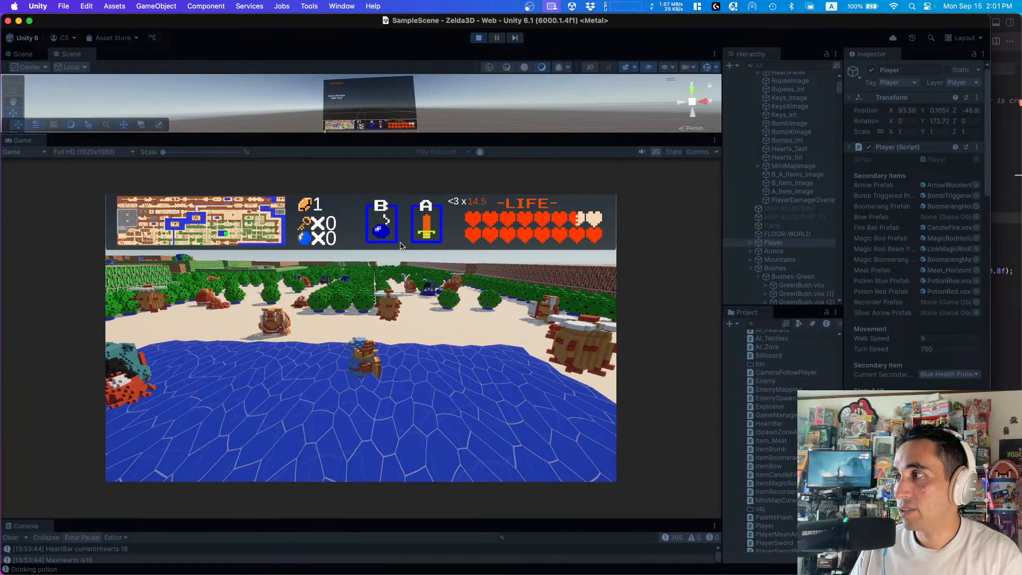
- Run the player out of the lake and into the green bushes with no secondary item equipped
key(a)
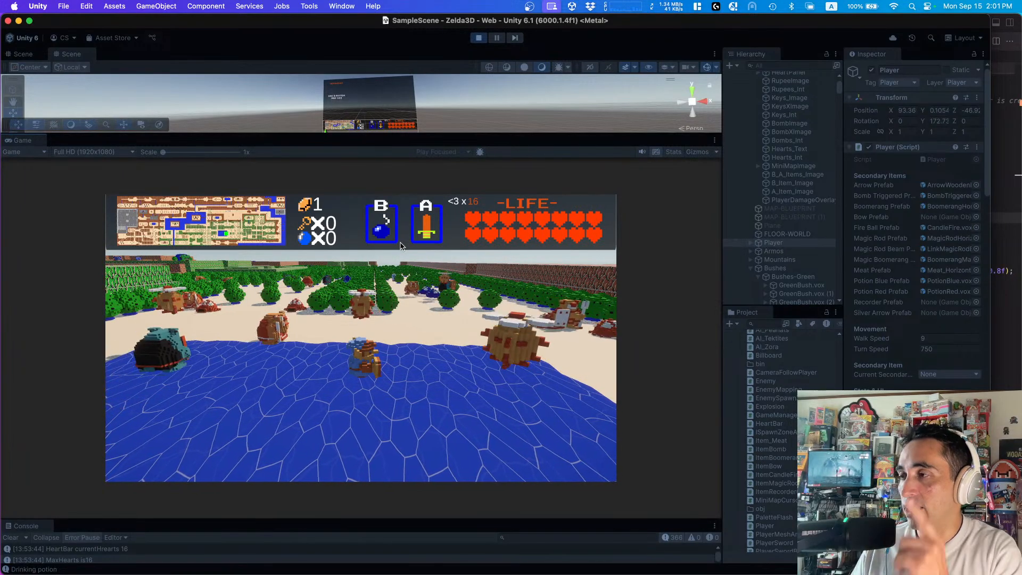
key(a)
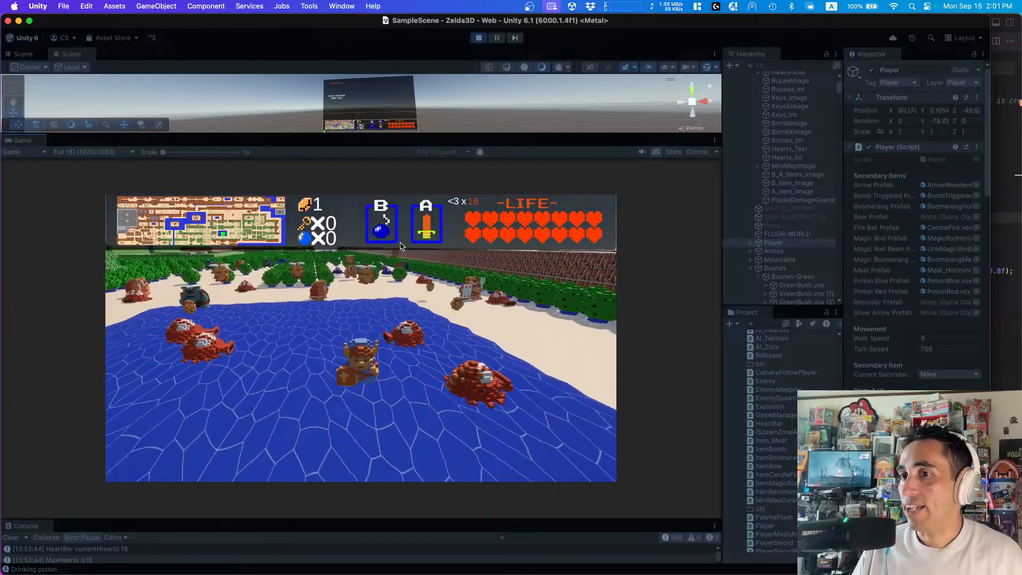
key(a)
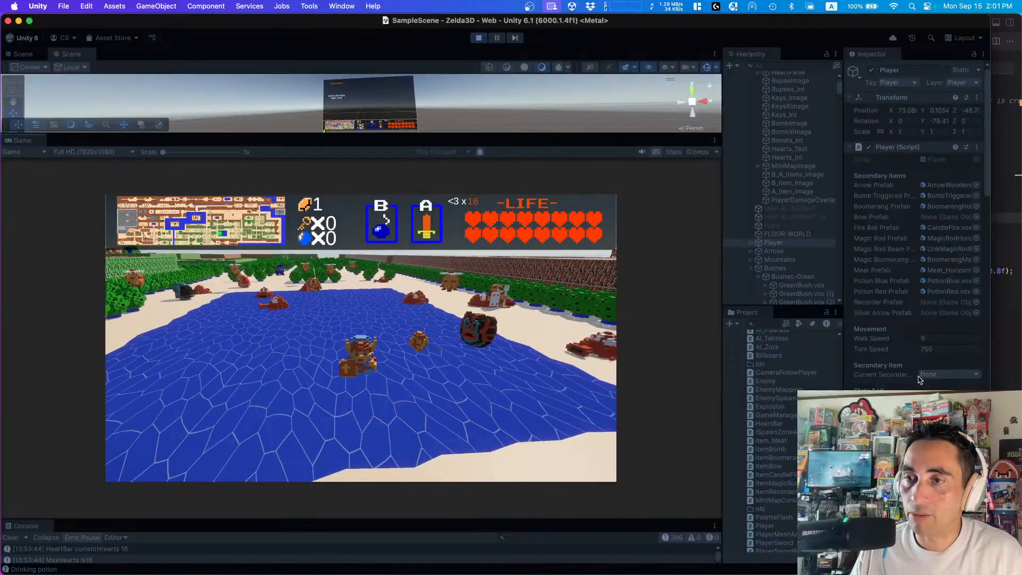
key(d)
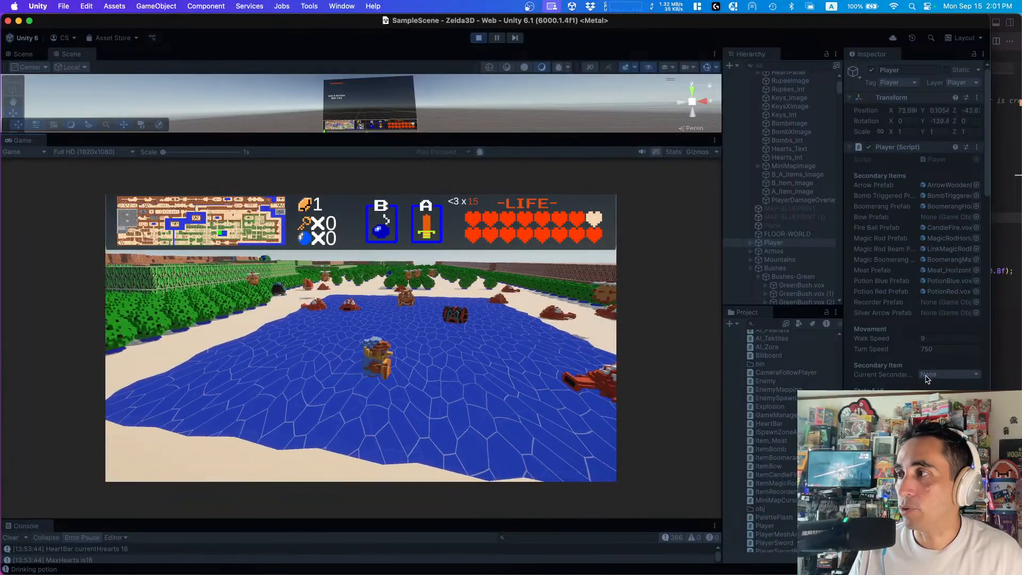
key(a)
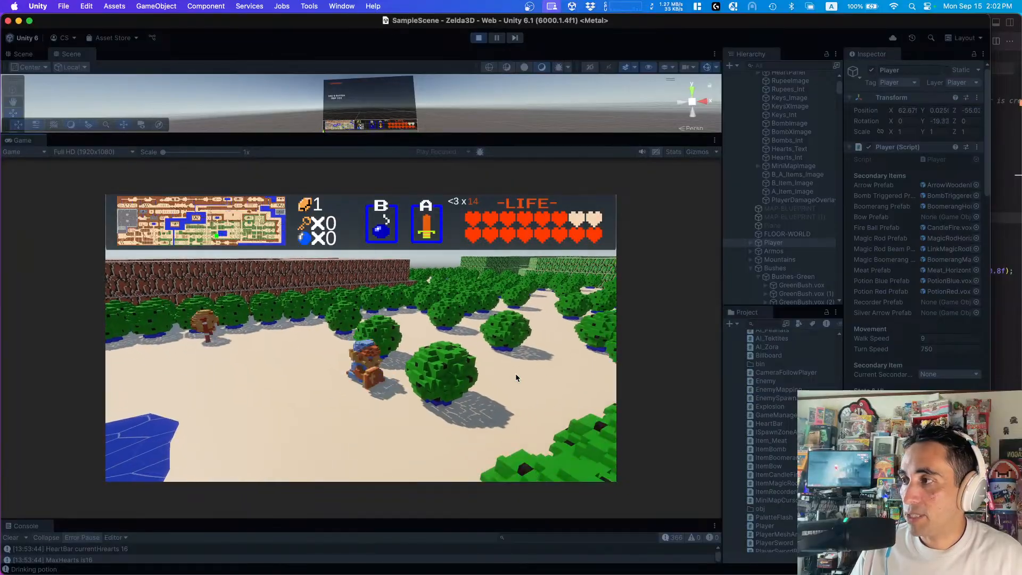
key(d)
key(w)
key(w)
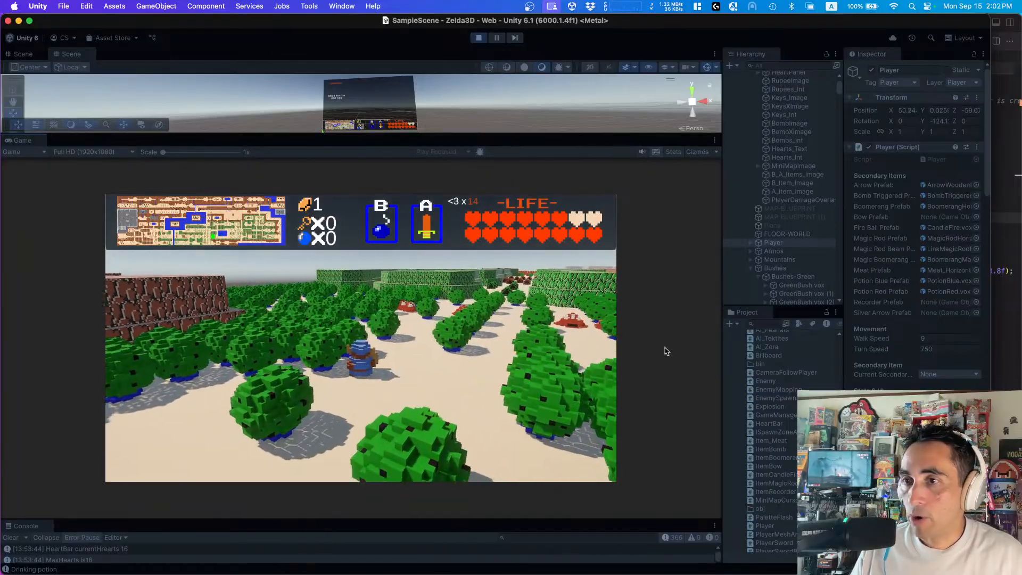
- Set the Player's current secondary item to Bombs and place a bomb near the enemies on the sand beside the lake
click(944, 375)
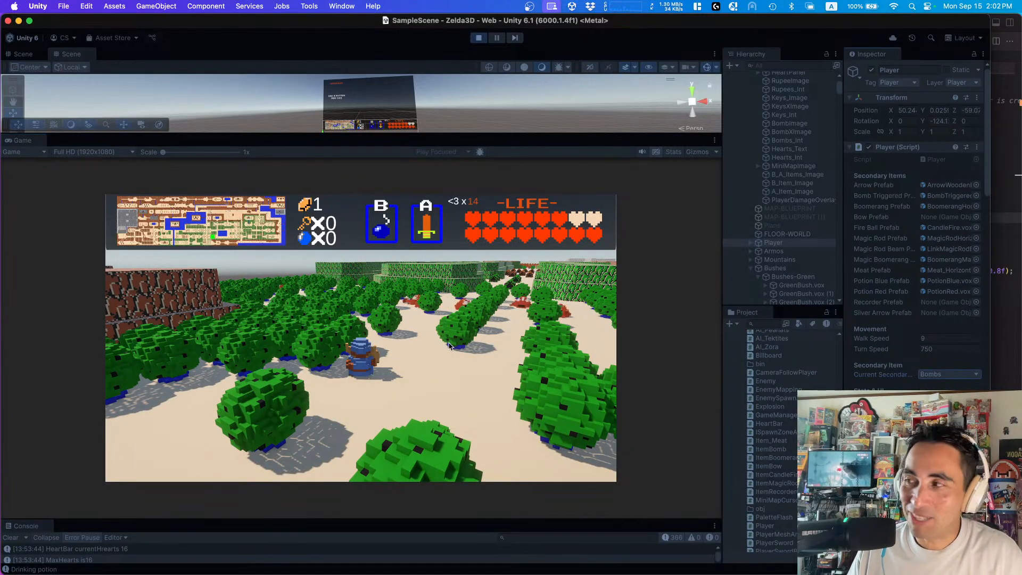
key(s)
key(a)
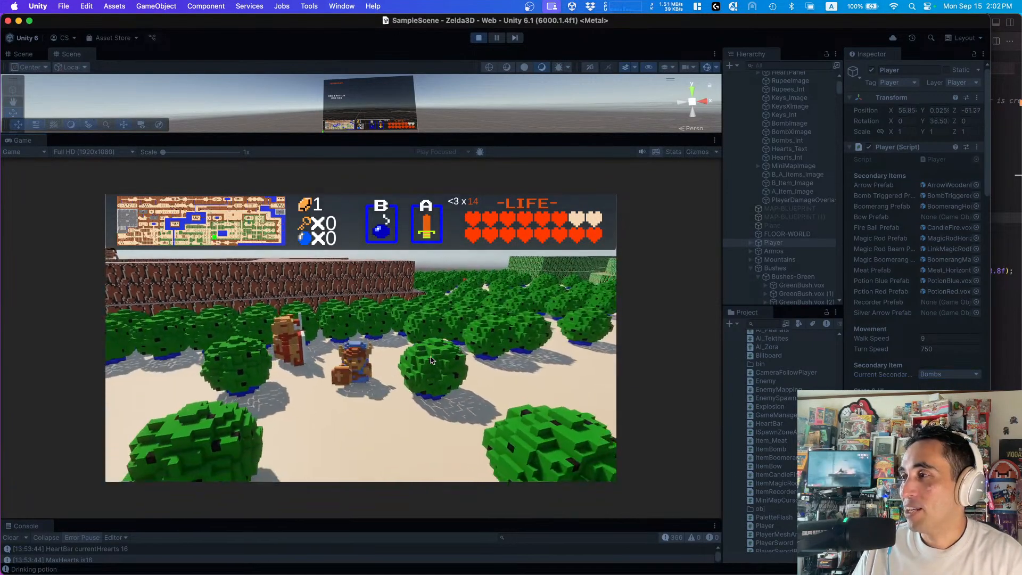
key(a)
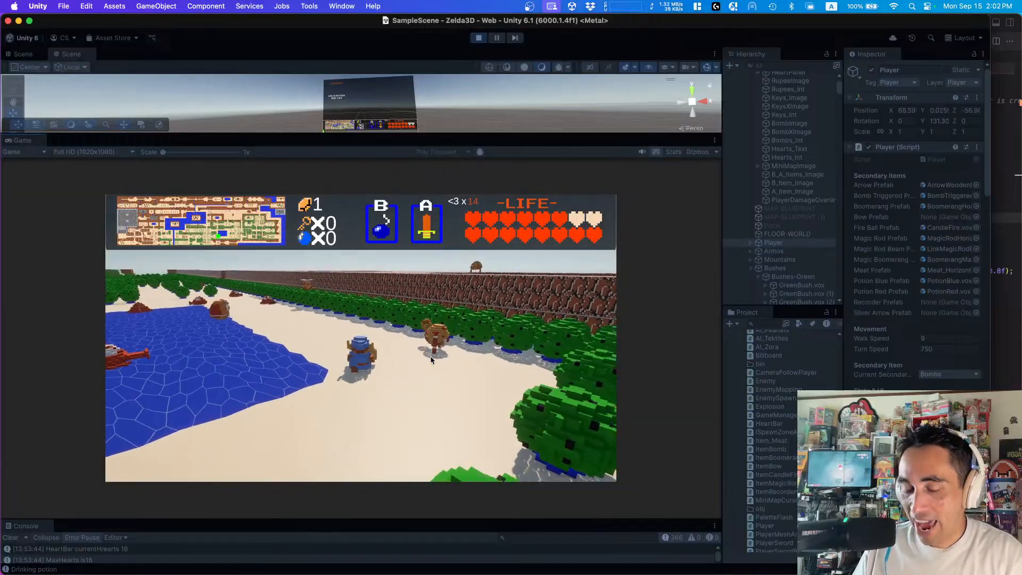
key(w)
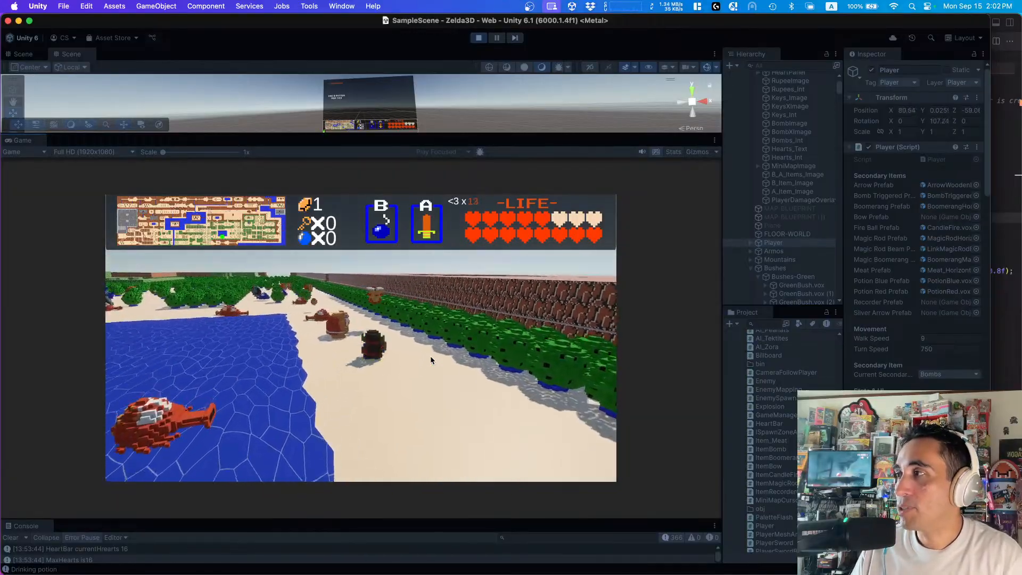
key(s)
key(a)
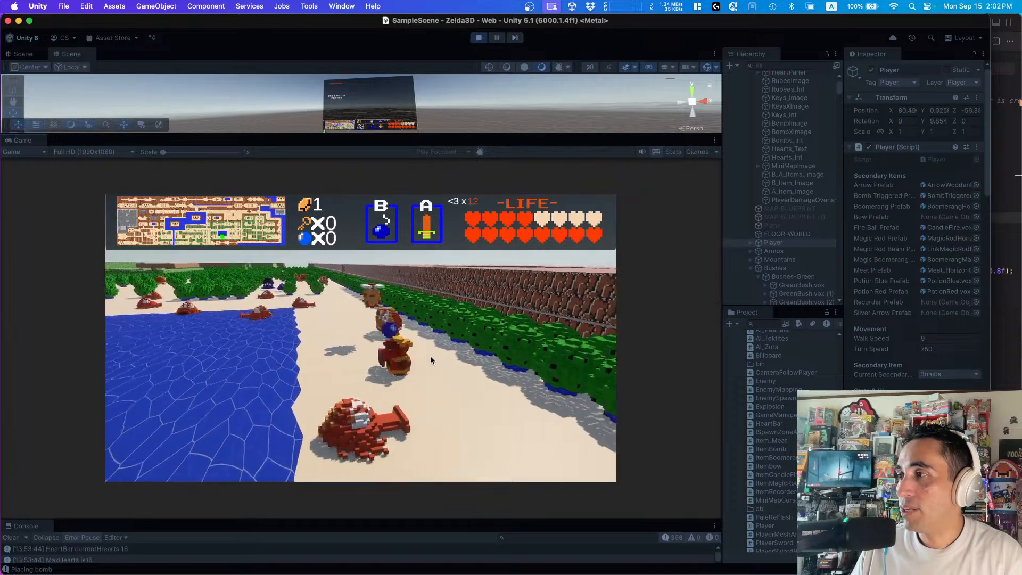
- Move the player around the bombed enemies on the sand and collect a rupee
key(a)
key(w)
key(d)
key(s)
key(a)
key(d)
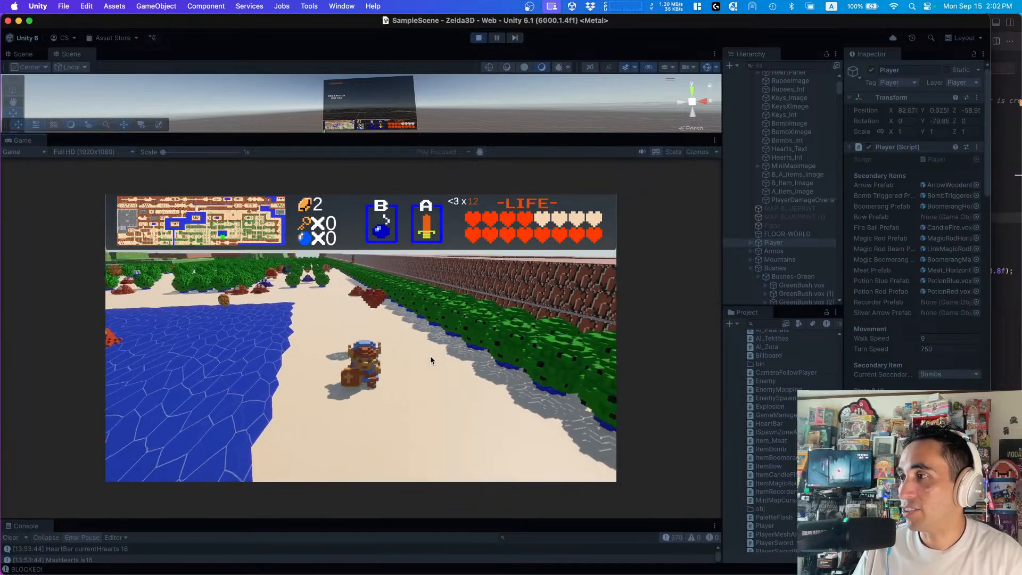
- Run the player along the sand to the lake and place a bomb beside the blue enemy at the water's edge
key(a)
key(w)
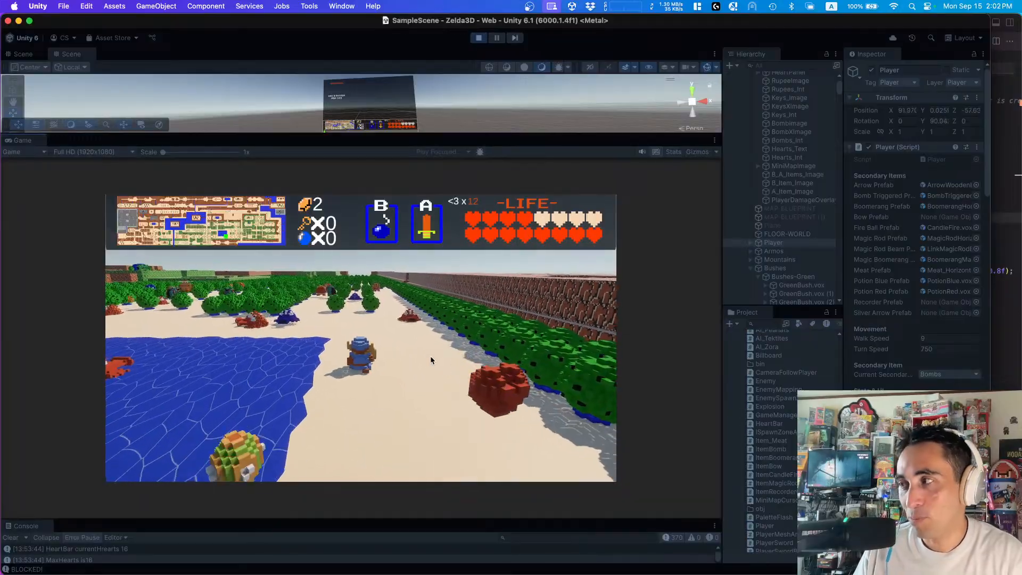
key(a)
key(w)
key(b)
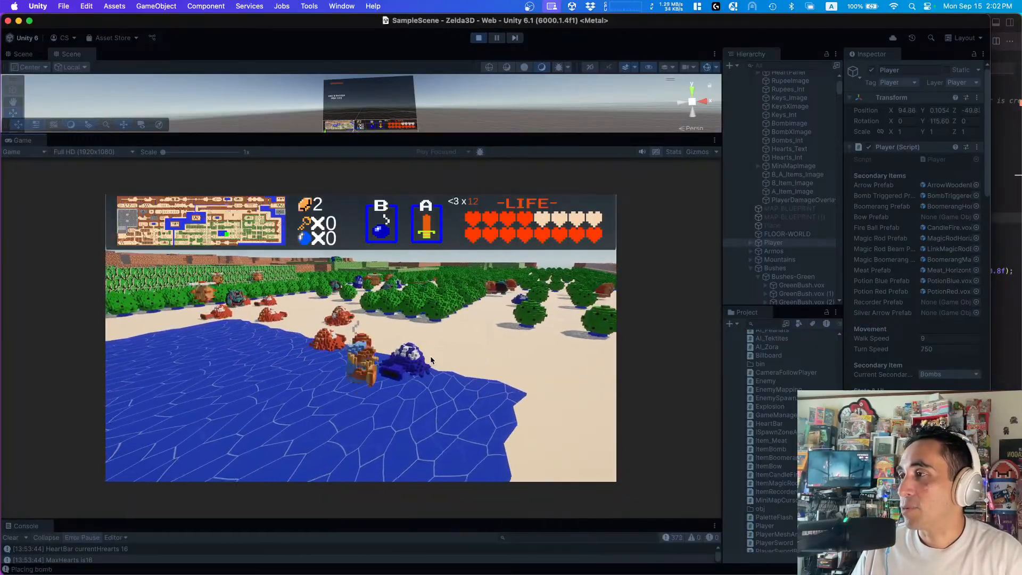
- Move the player in and out of the lake along its sandy shore while bombing the nearby enemies
key(s)
key(d)
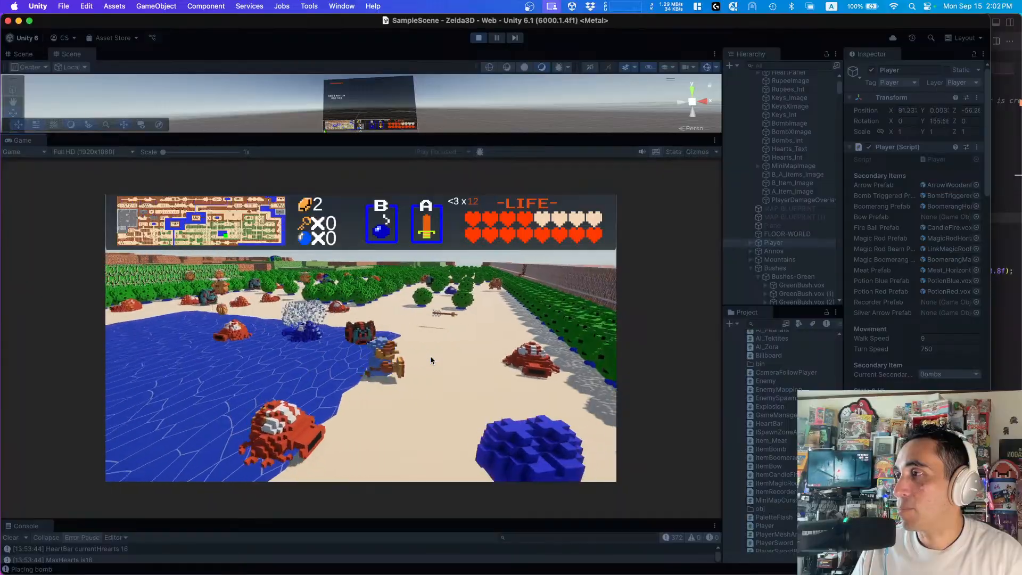
key(a)
key(s)
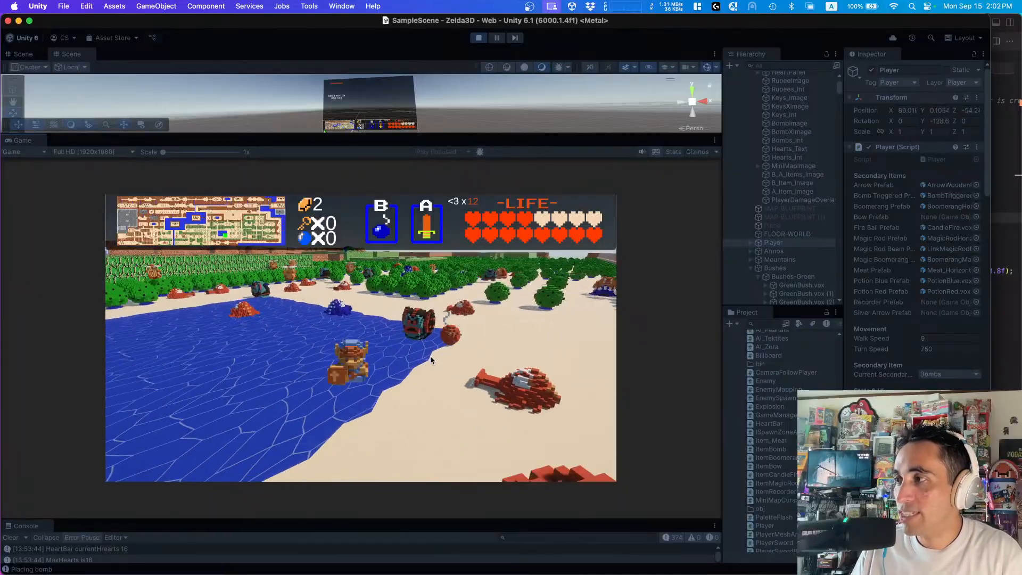
key(d)
key(s)
key(w)
key(d)
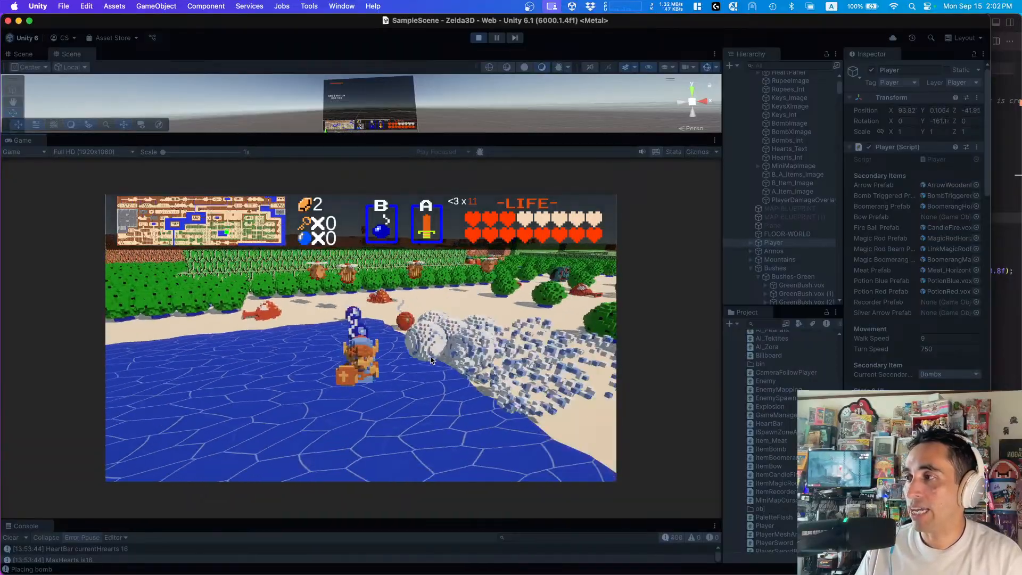
- Run the player between the hedge and the lake, dropping bombs among the enemies on the sand and in the water
key(Up)
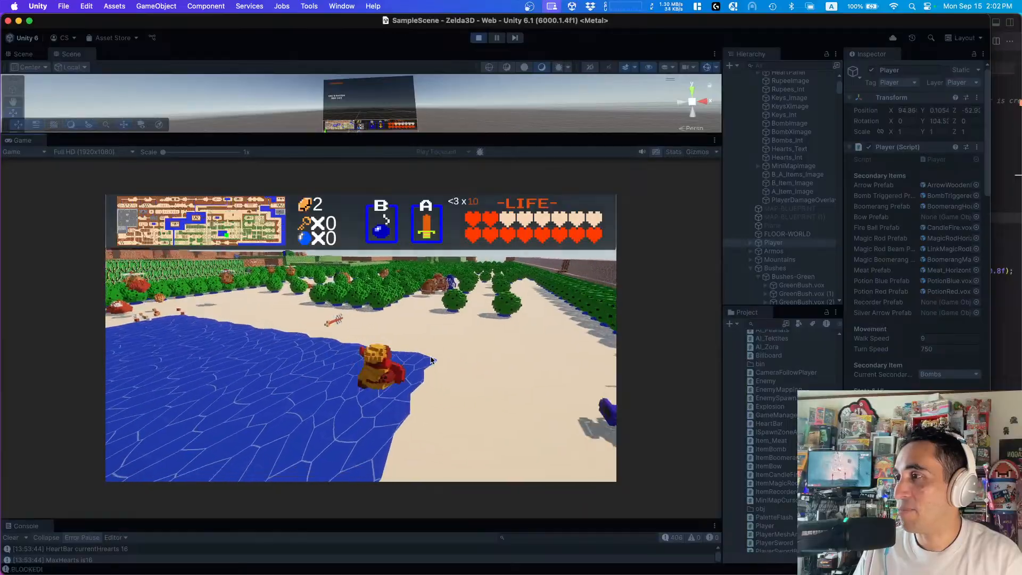
key(Down)
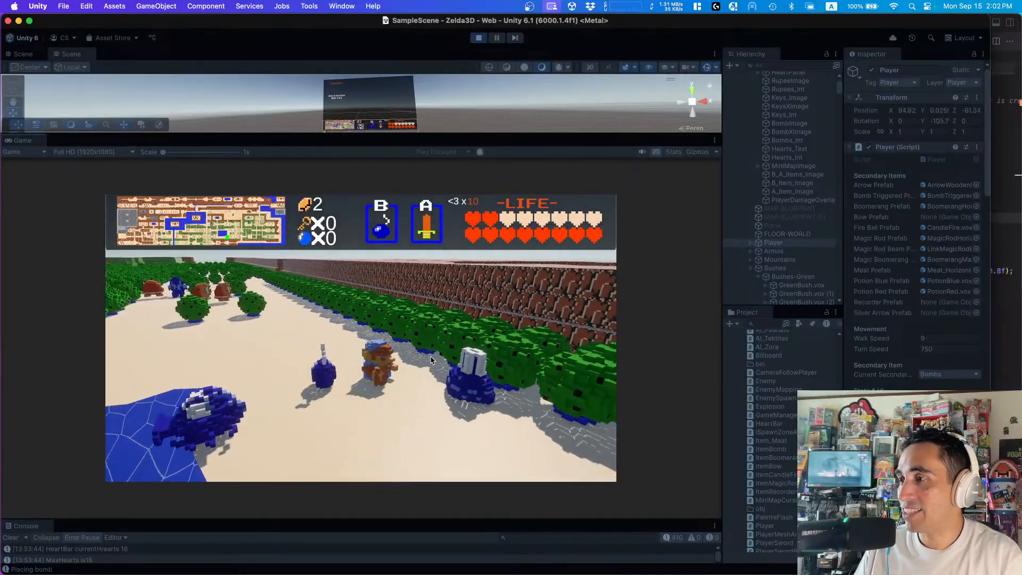
key(Down)
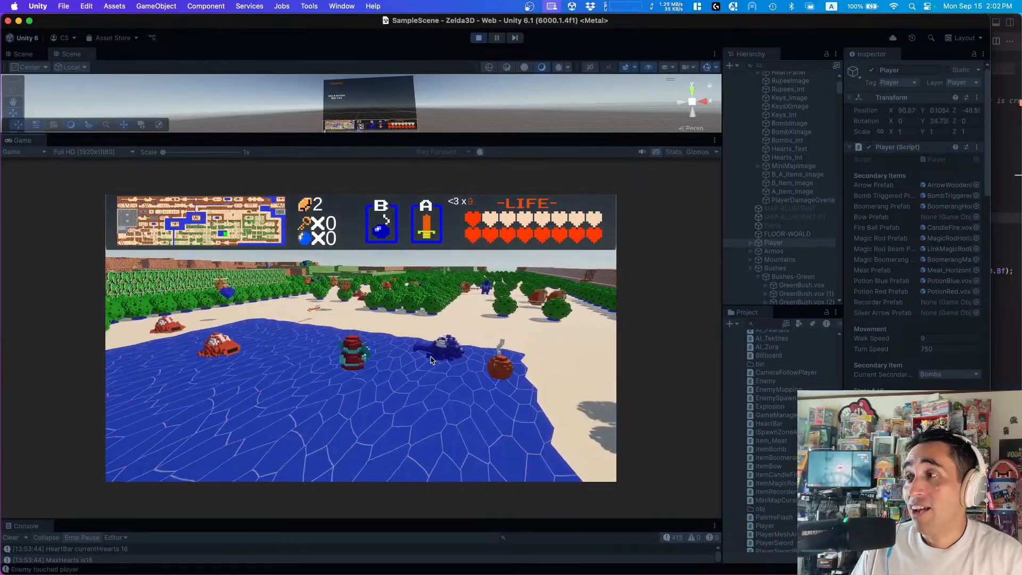
key(Down)
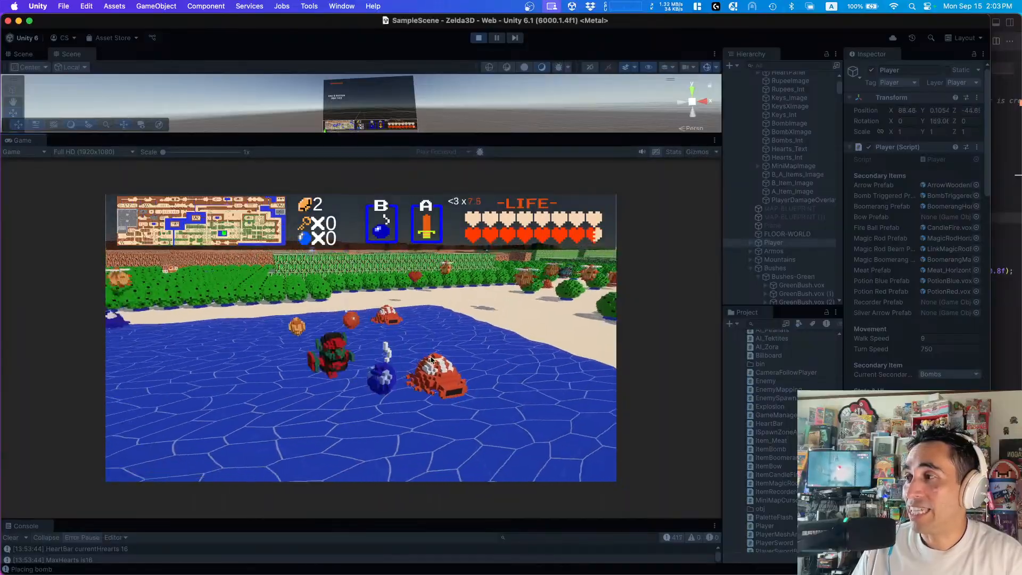
key(Down)
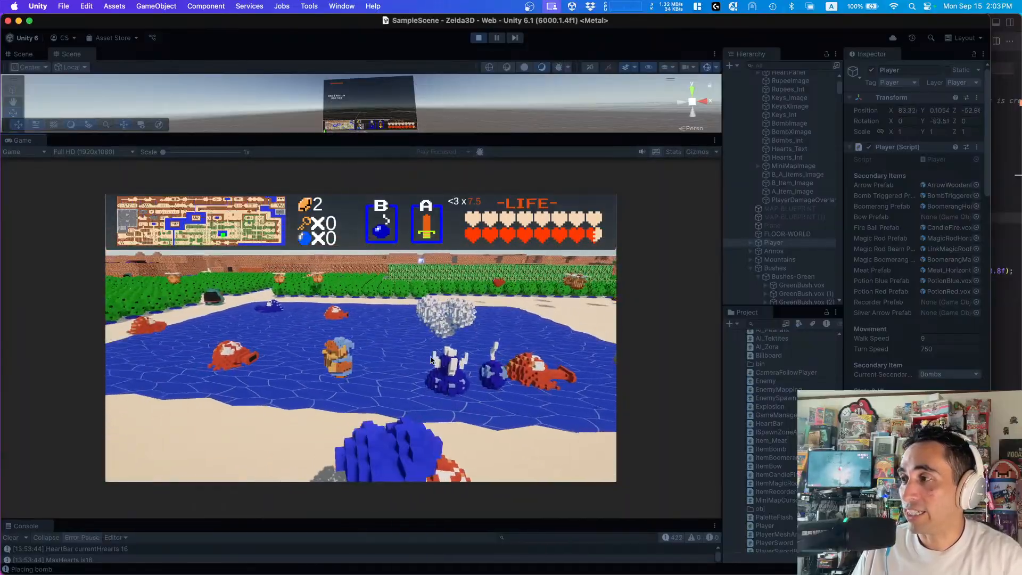
key(Down)
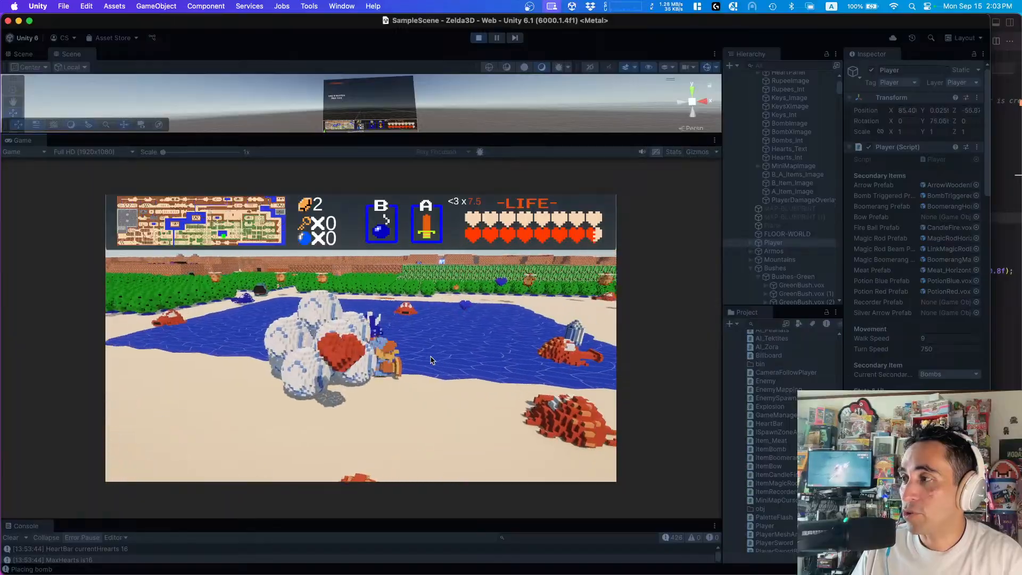
key(Down)
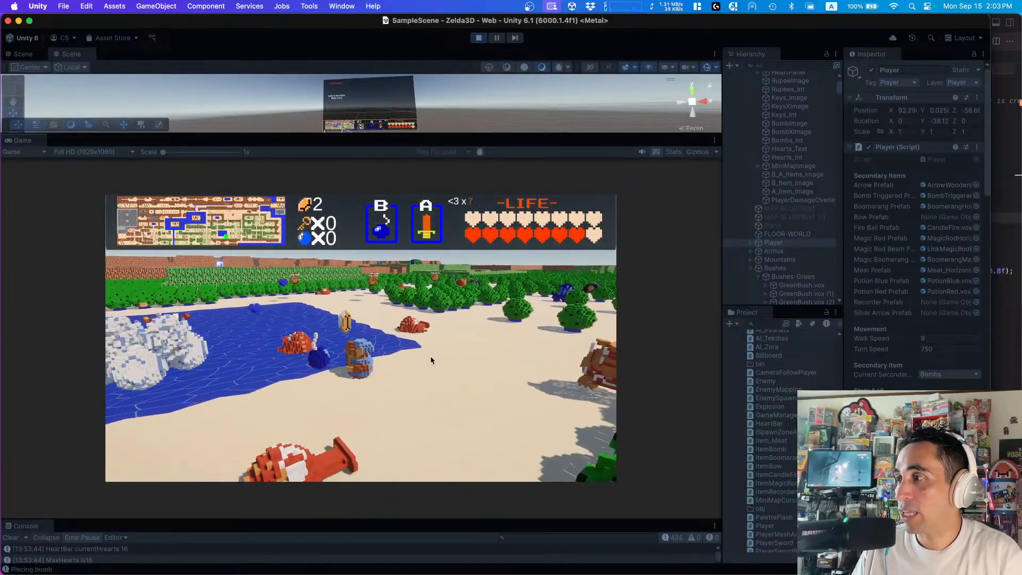
- Place several bombs in quick succession on the sand beside the lake and bring the player back toward the hedge
key(b)
key(b)
key(b)
key(Left)
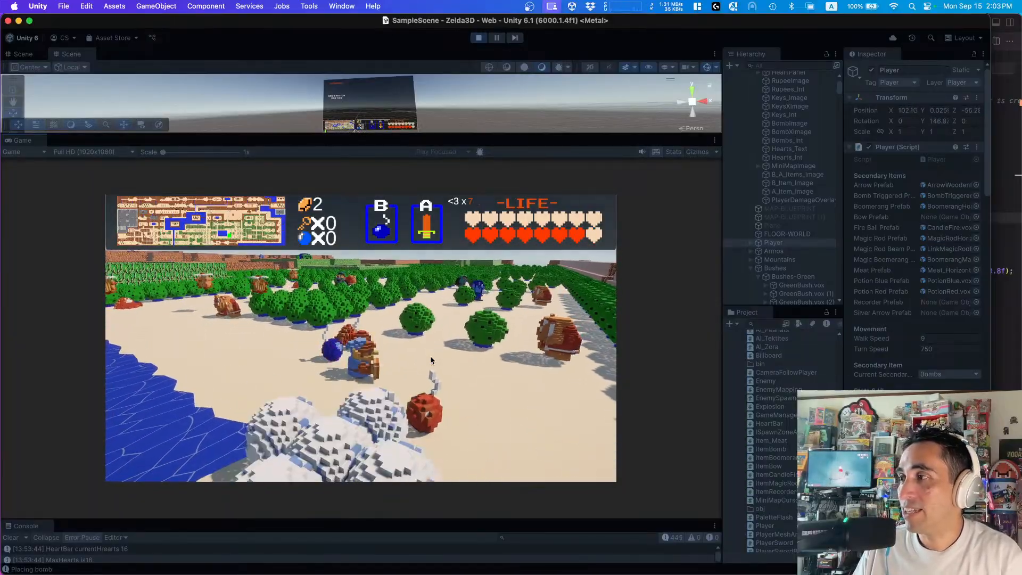
key(Down)
key(Right)
key(Down)
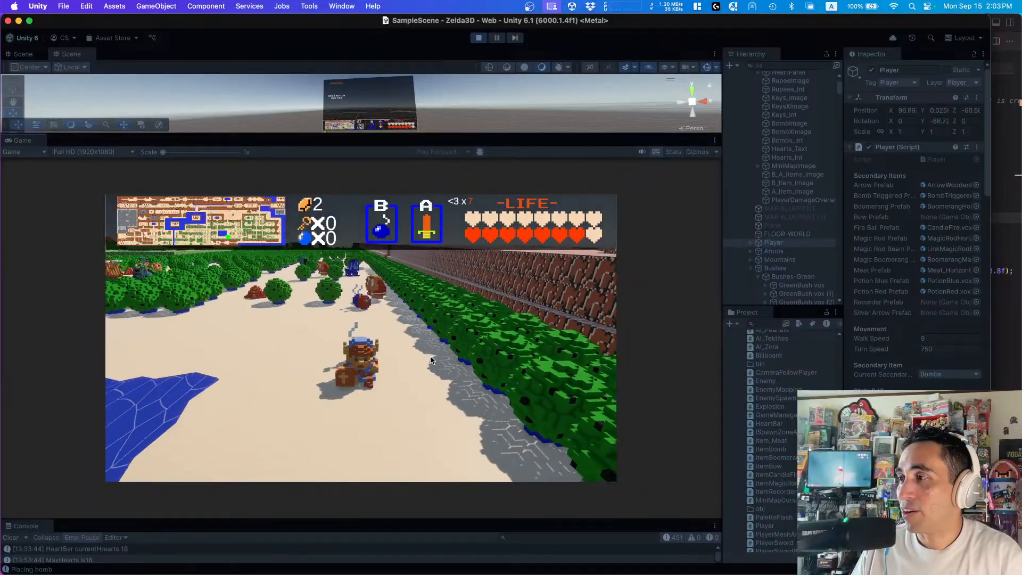
- Lead the player through the lake to the far shore and place bombs near the enemies by the green bushes
key(Right)
key(Down)
key(b)
key(Left)
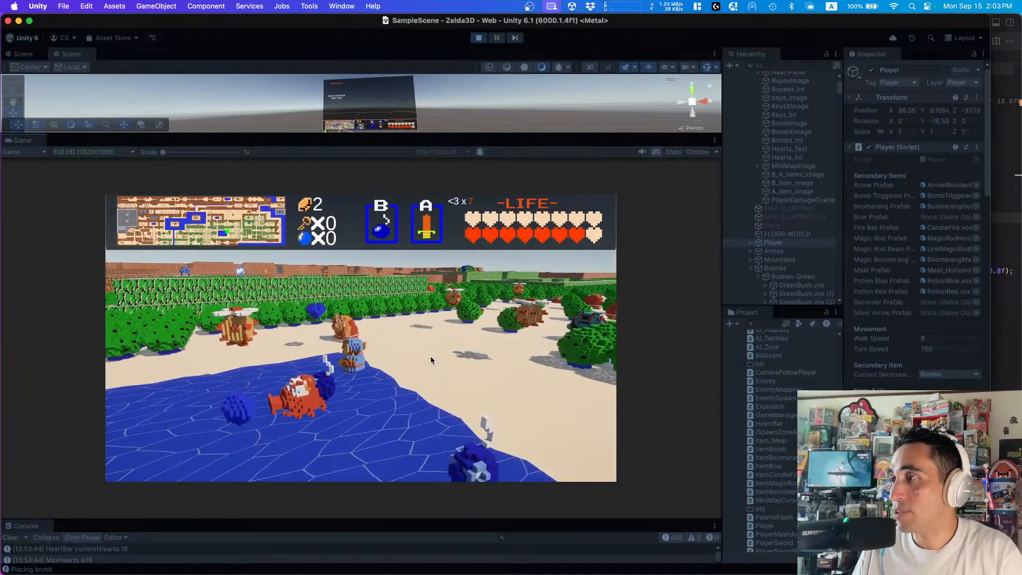
key(Down)
key(b)
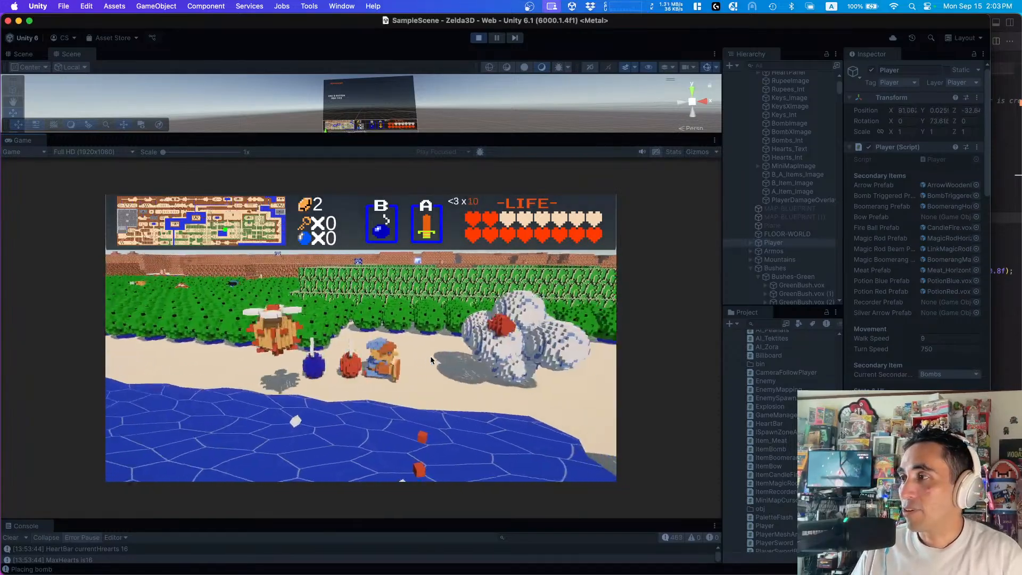
- Bomb the enemies at the lake's sandy corner near the bushes and take the player back into the water
key(Right)
key(Down)
key(b)
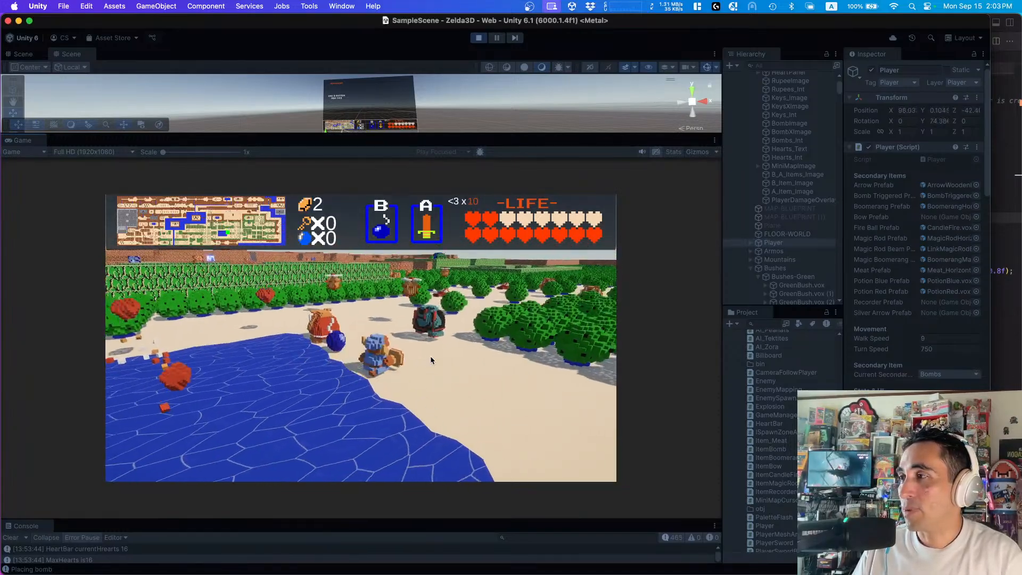
key(Left)
key(Down)
key(Down)
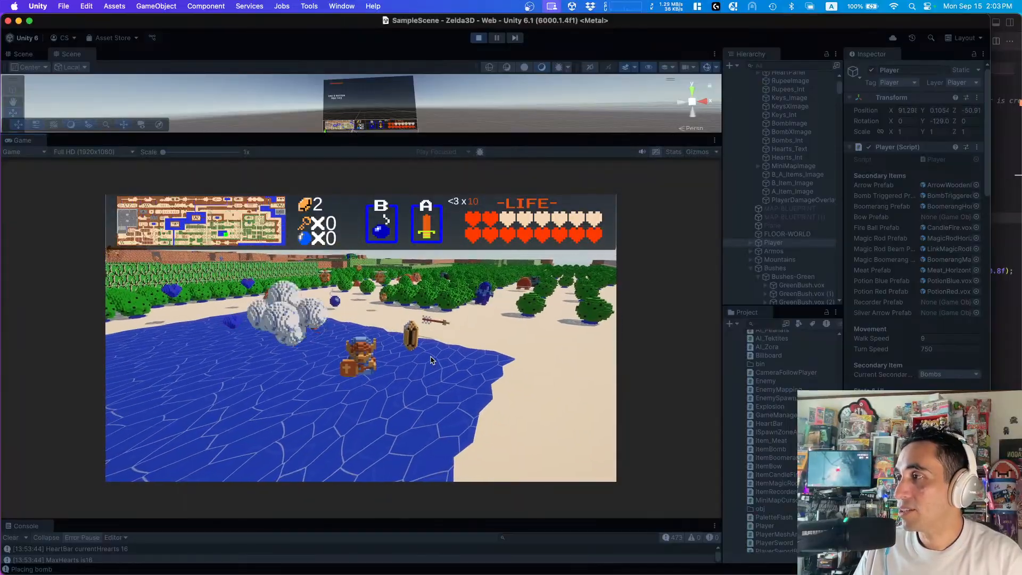
- Collect the rupee at the lake's edge and move the player through the water toward the bomb drop on the sand
key(Right)
key(Up)
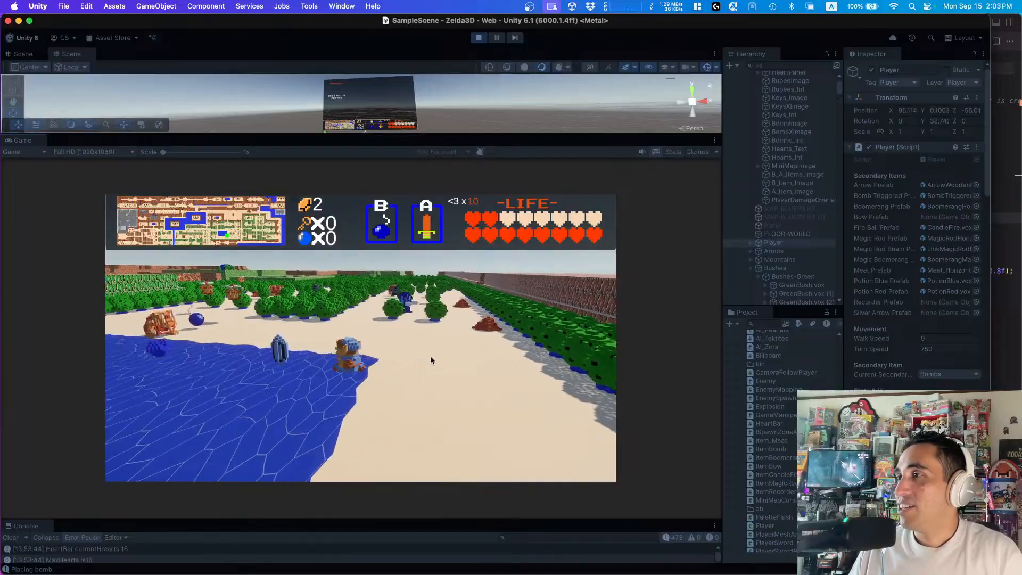
key(Down)
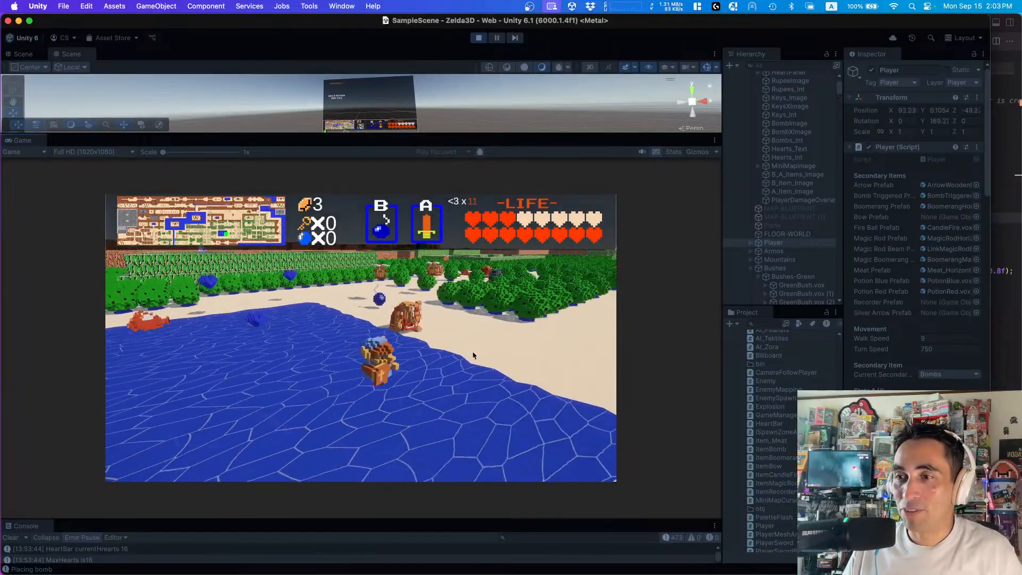
key(Up)
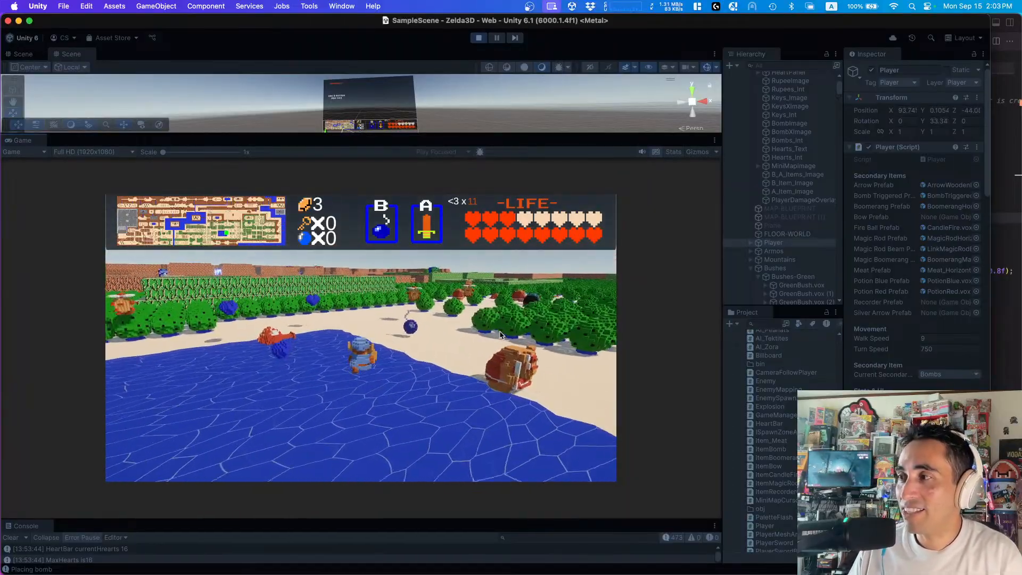
key(Down)
key(Right)
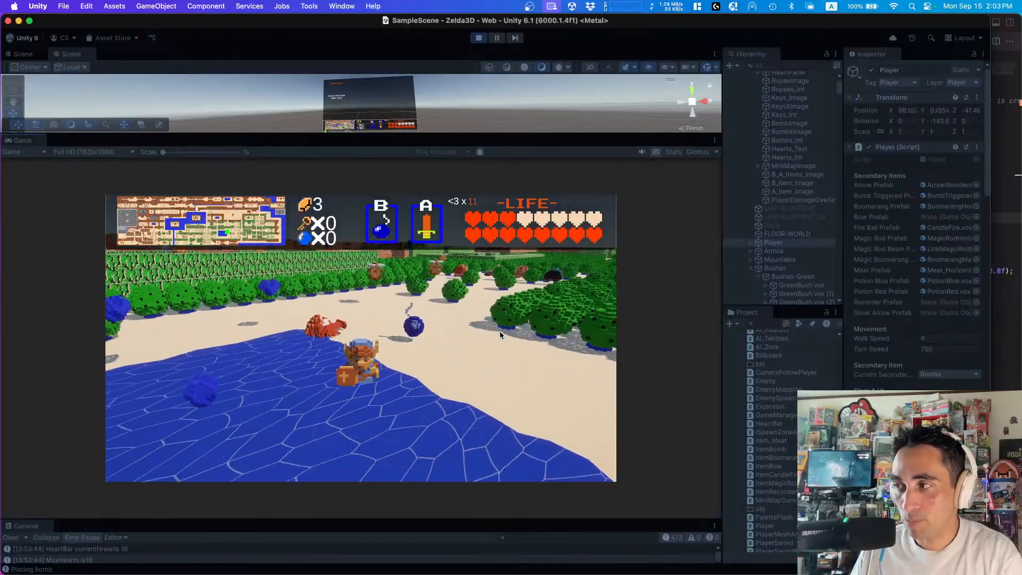
- Place bombs on the sand between the lake and the bushes and pick up the bomb drop
key(Down)
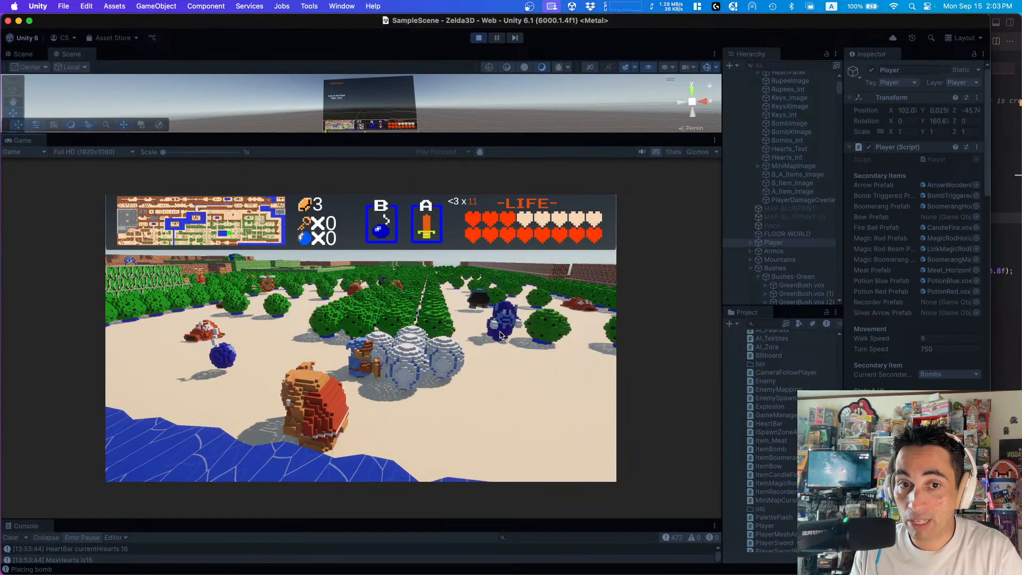
key(a)
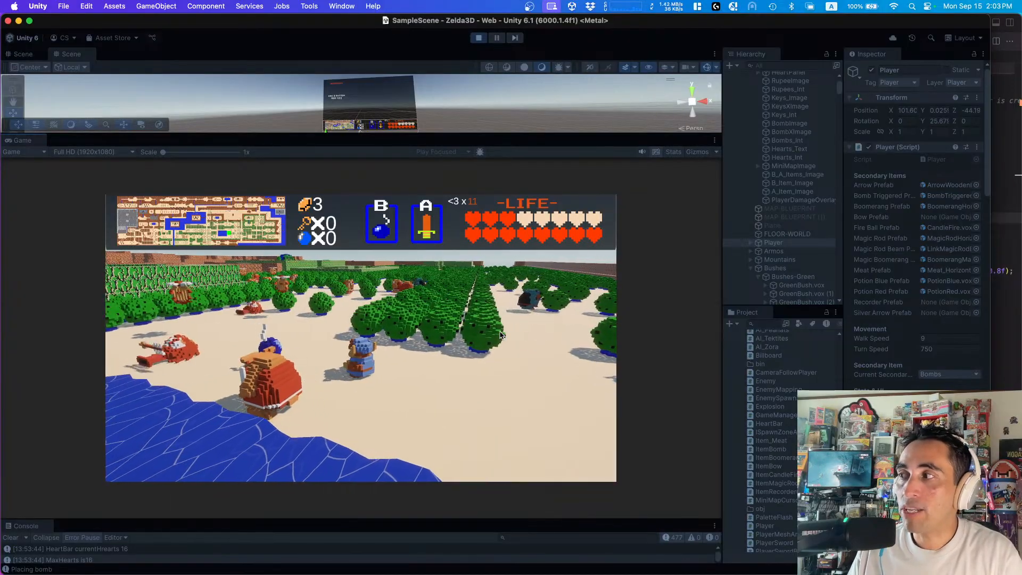
key(d)
key(b)
key(a)
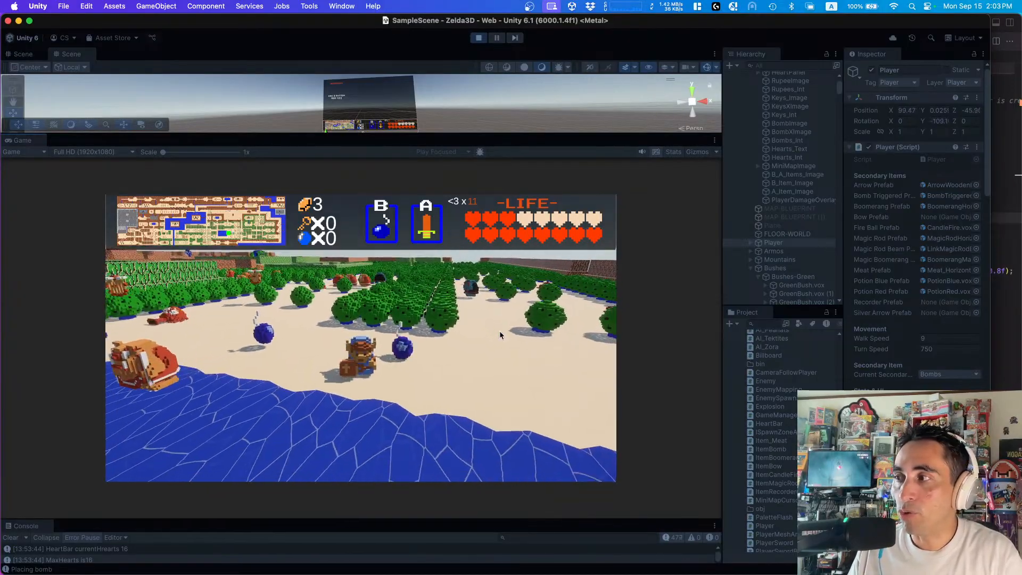
key(w)
key(d)
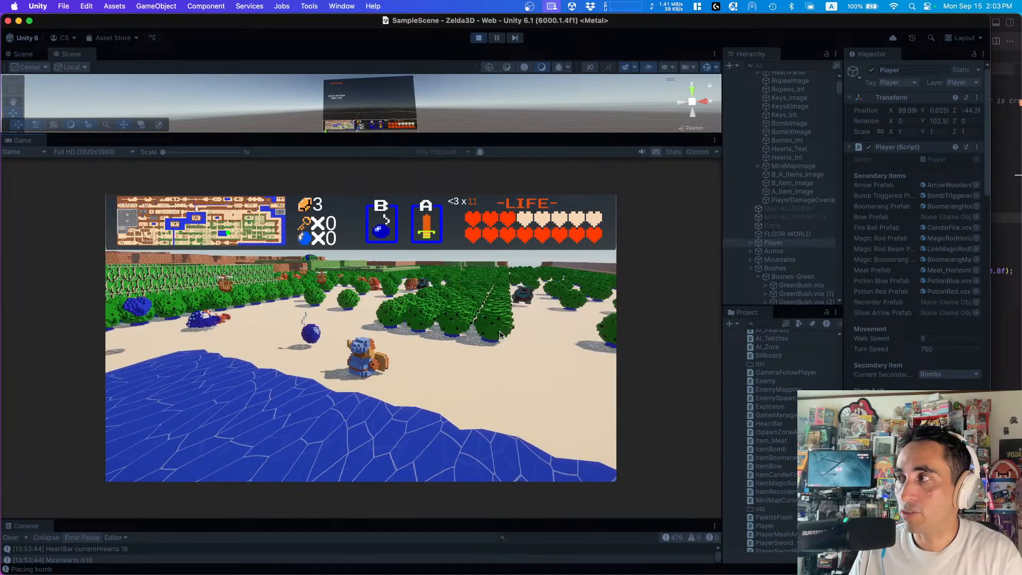
key(w)
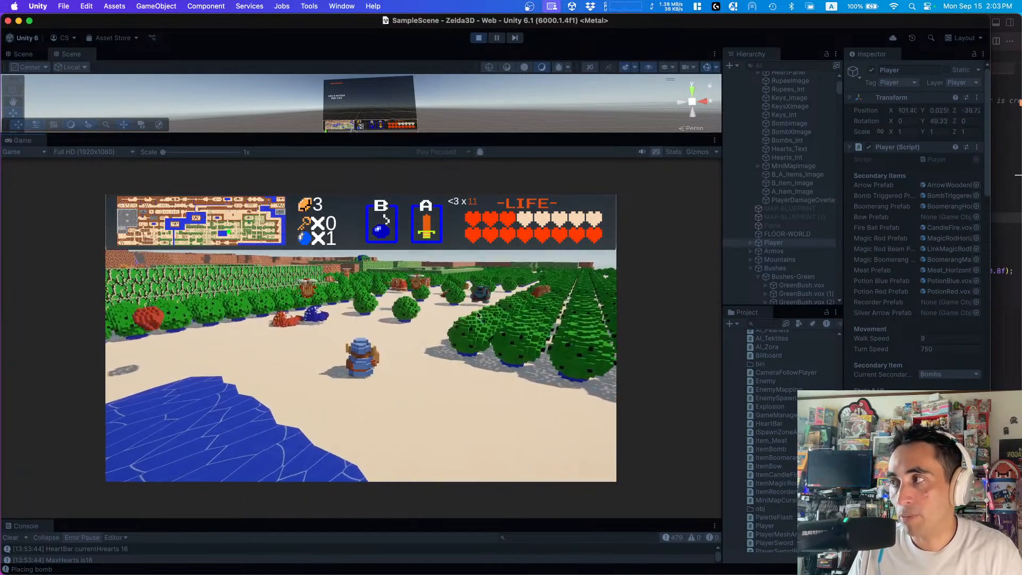
- Walk the player to the lake's far shore and back along the sand past the enemies without placing a bomb
key(d)
key(w)
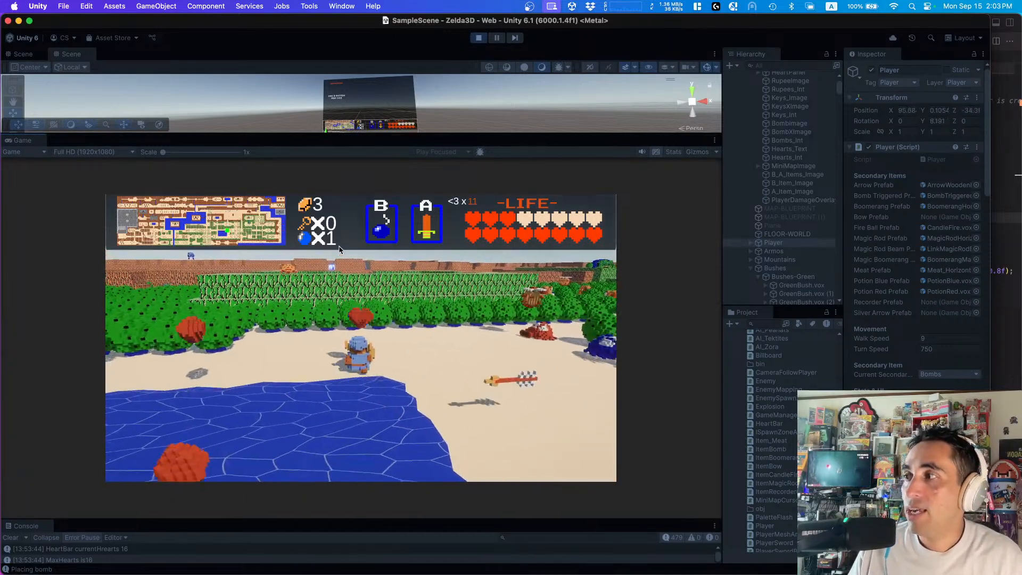
key(w)
key(d)
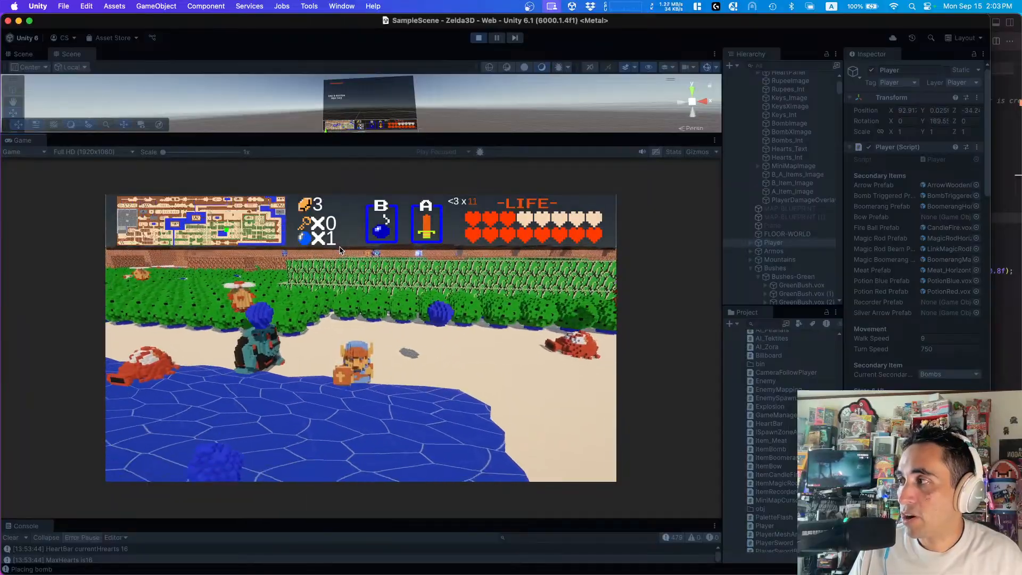
key(d)
key(w)
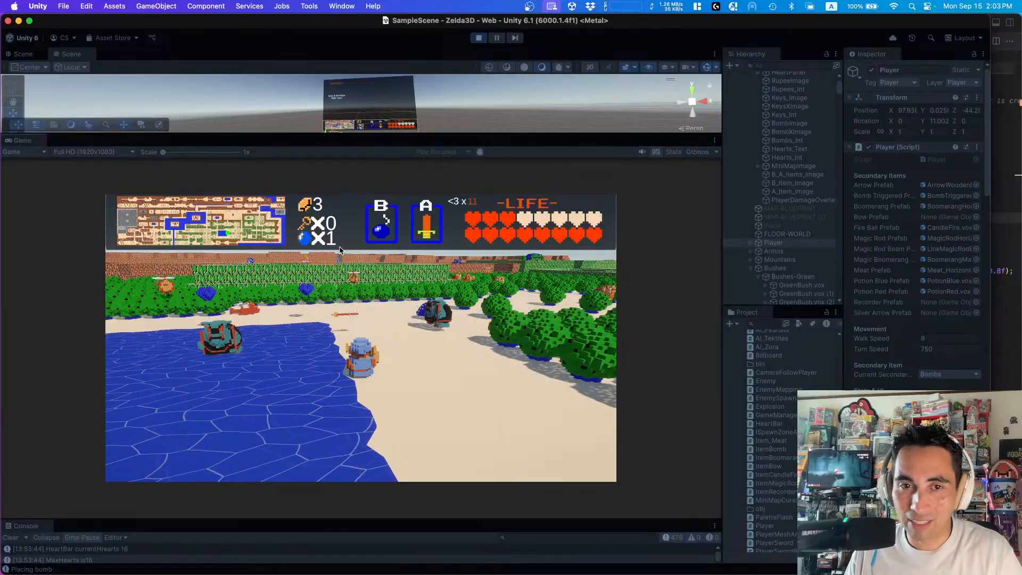
- Set the Player's current secondary item to Candle and use the blue candle on the sand beside the lake
key(d)
key(w)
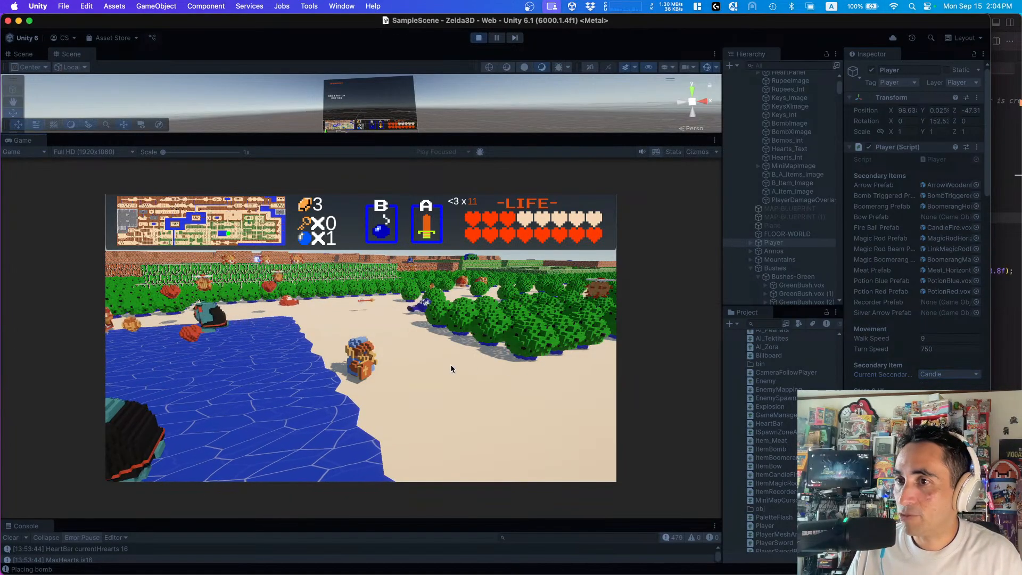
key(w)
key(d)
key(w)
key(a)
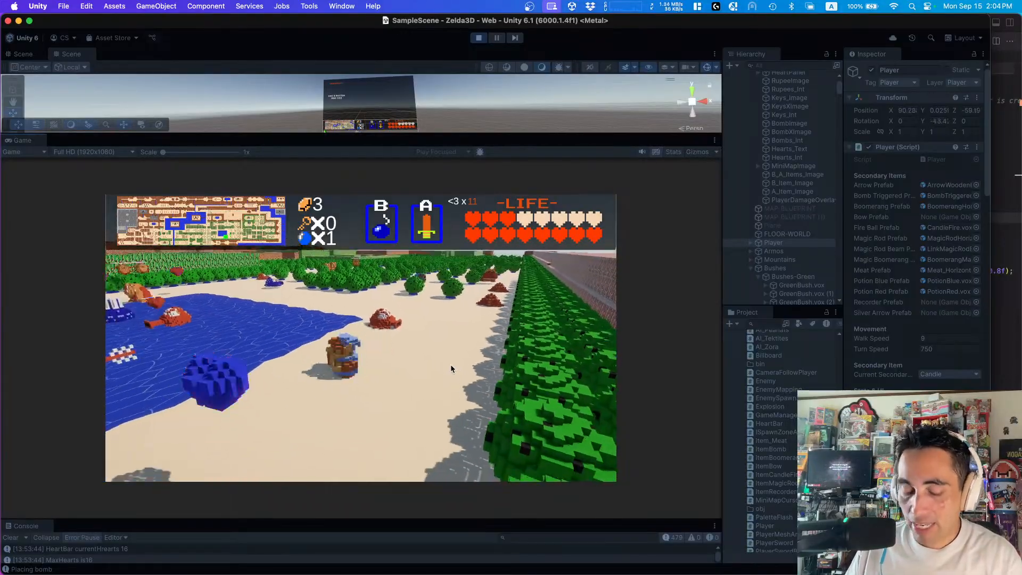
key(d)
key(w)
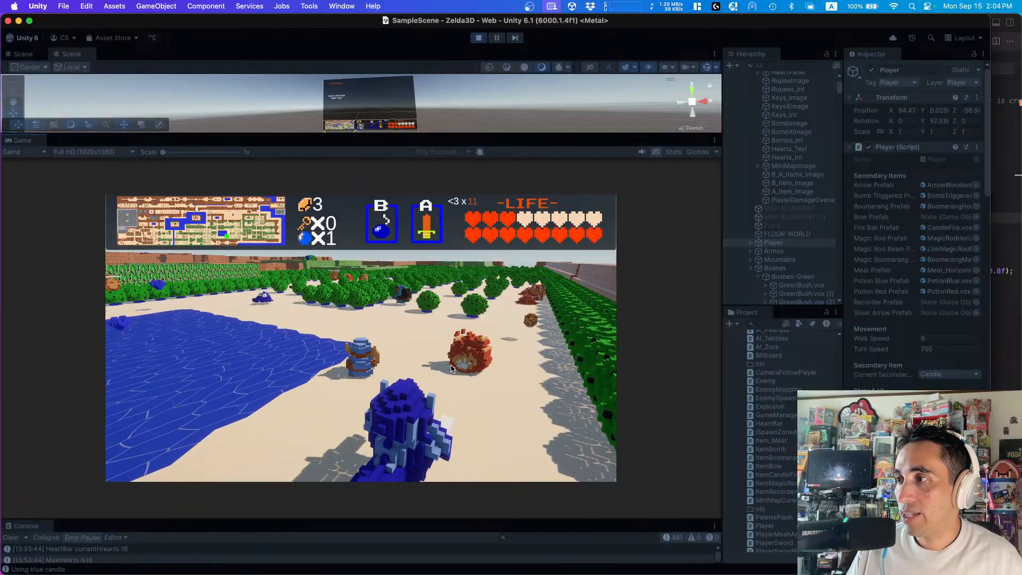
- Use the blue candle again near the hedge and lake to test its cooldown
key(d)
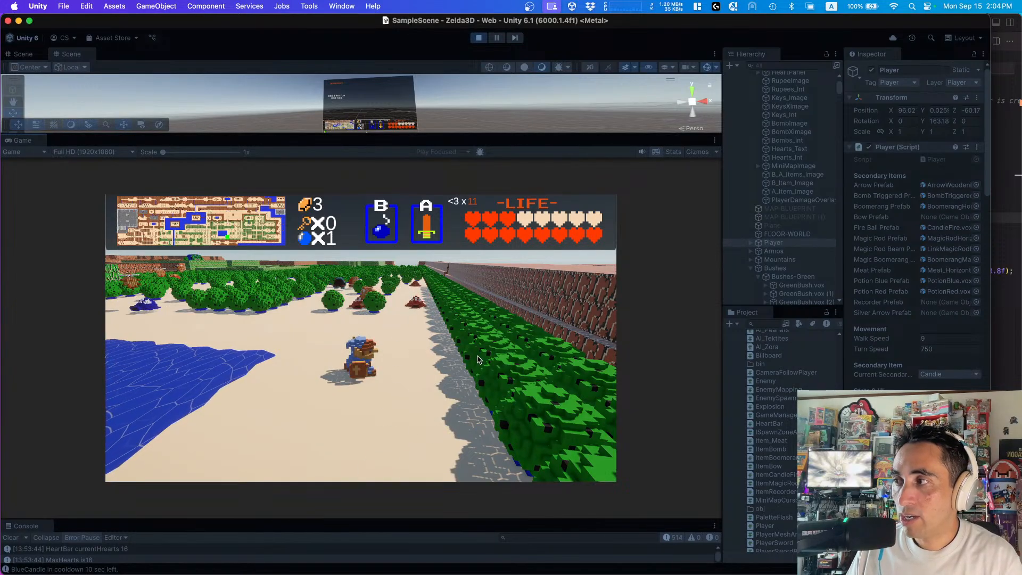
key(a)
key(b)
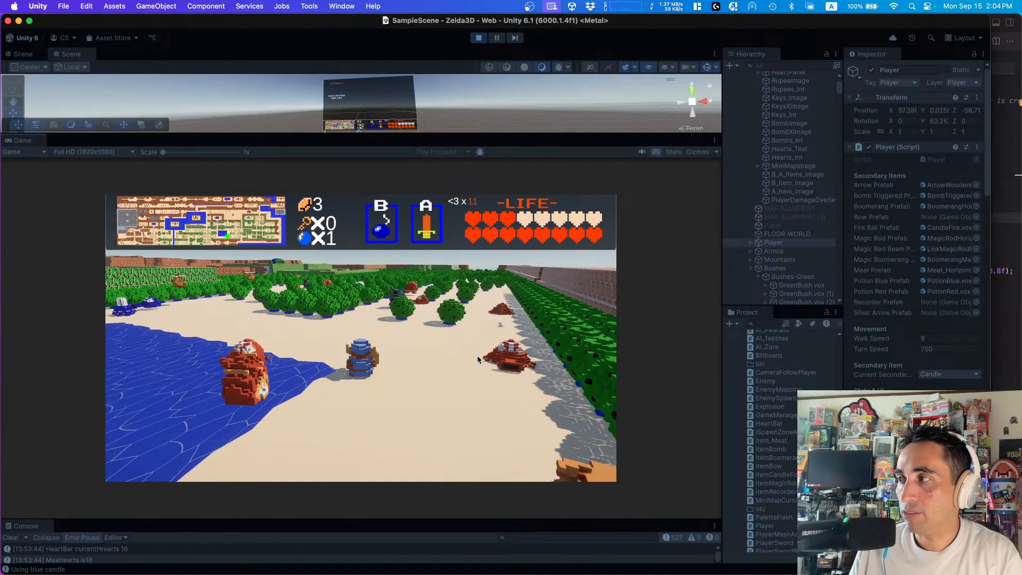
- Walk the player between the sand and the lake and use the blue candle near the enemies, retrying it during its cooldown
key(Left)
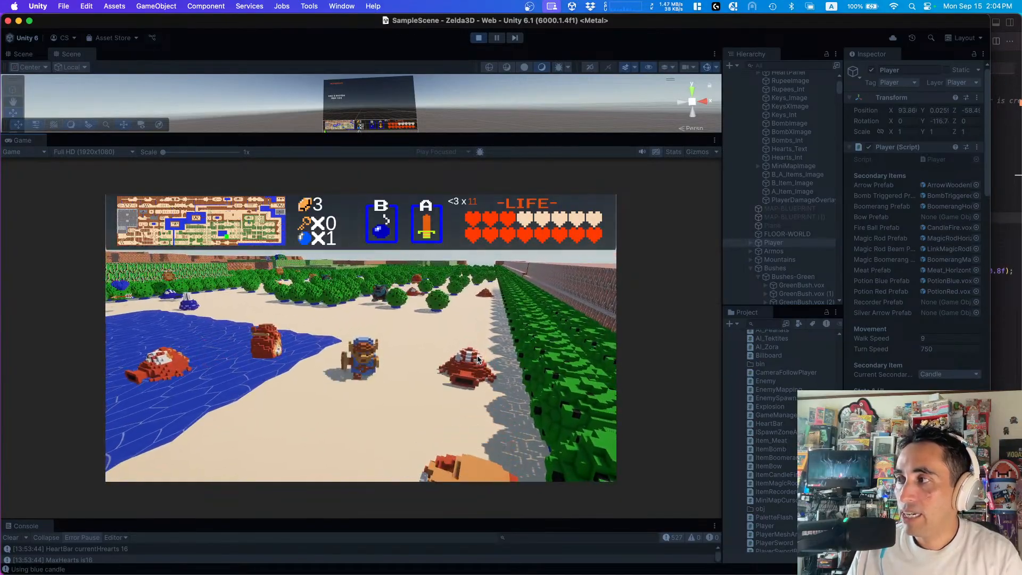
key(Right)
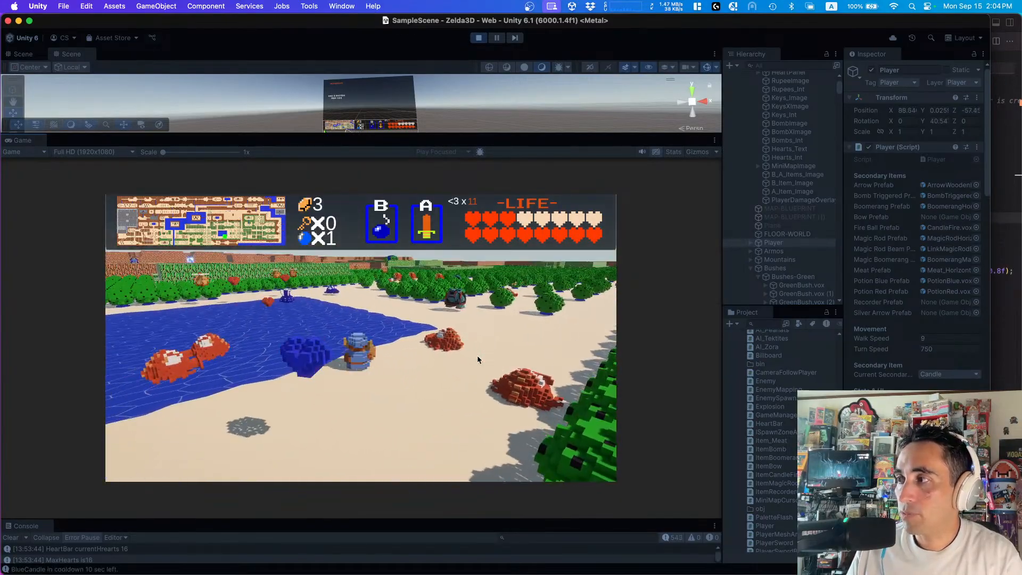
key(Right)
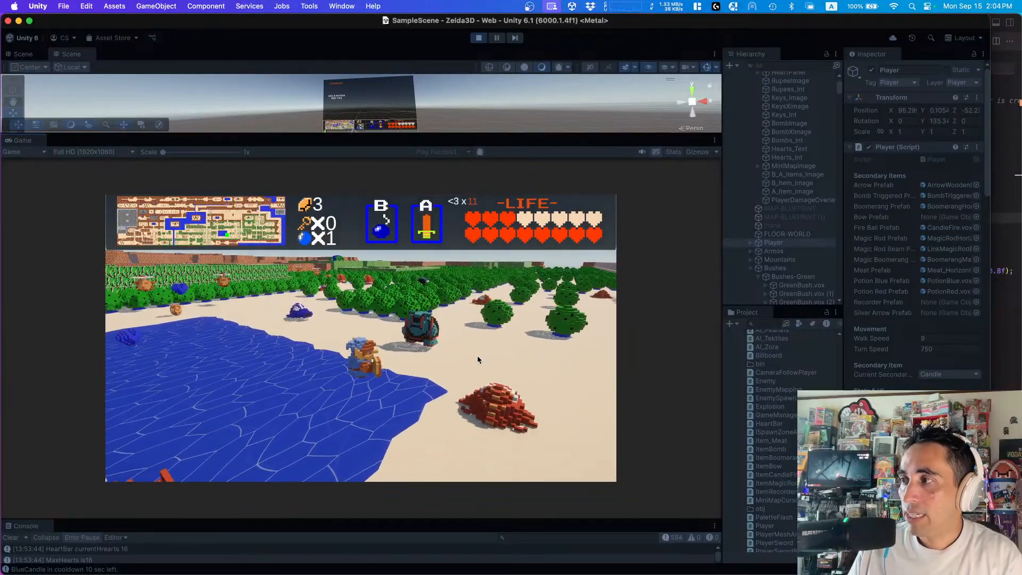
key(Right)
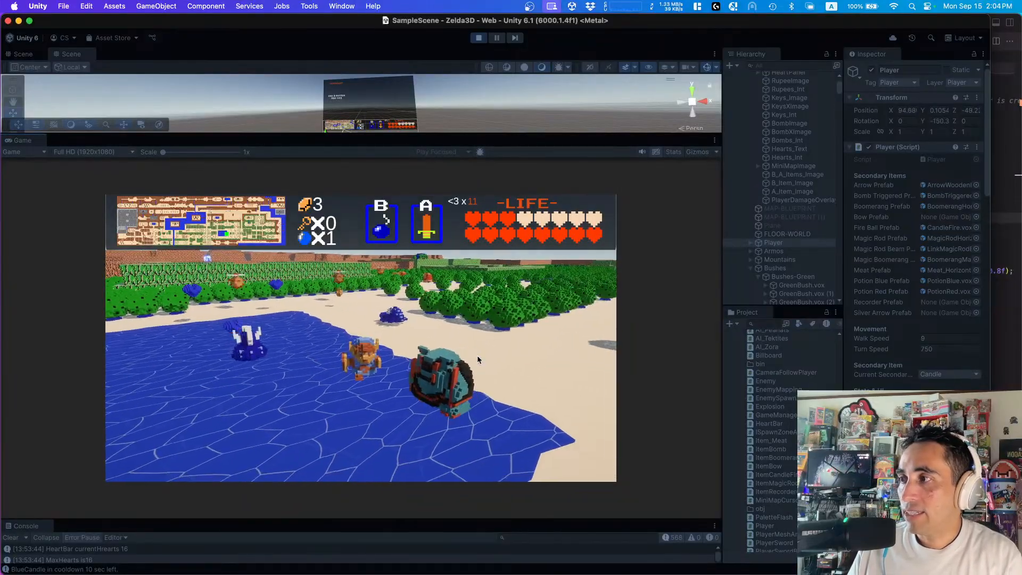
key(Right)
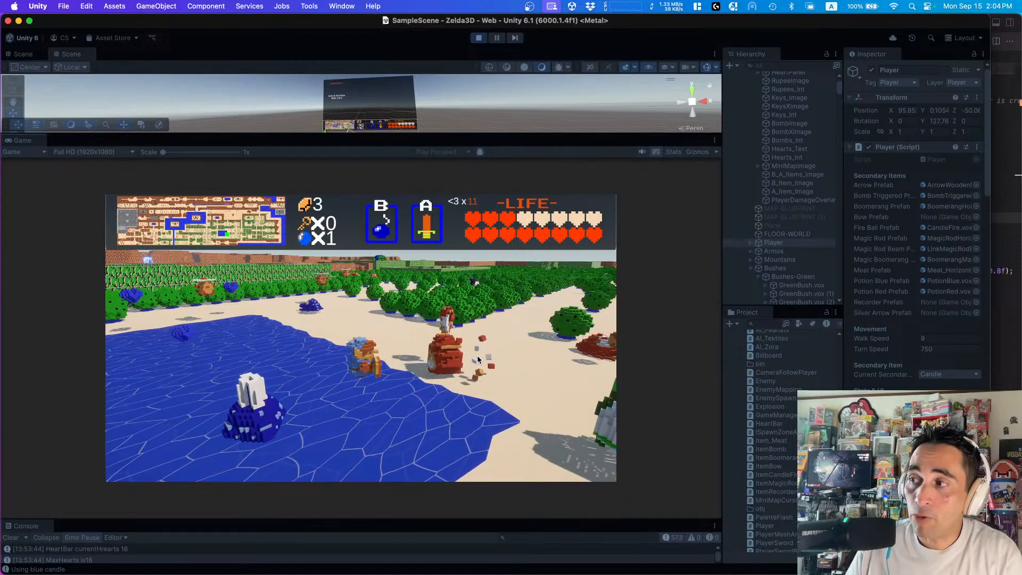
key(Right)
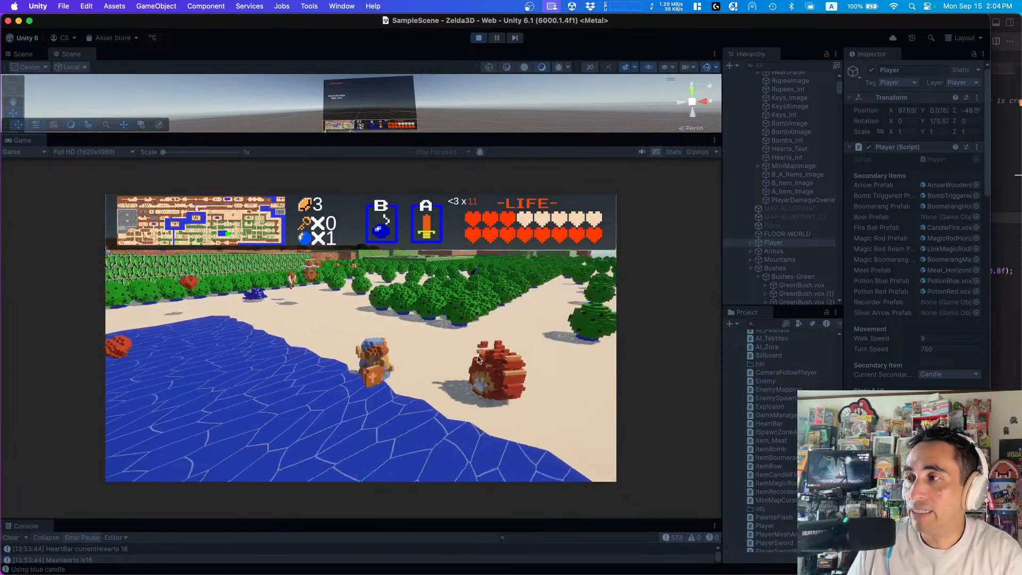
key(Left)
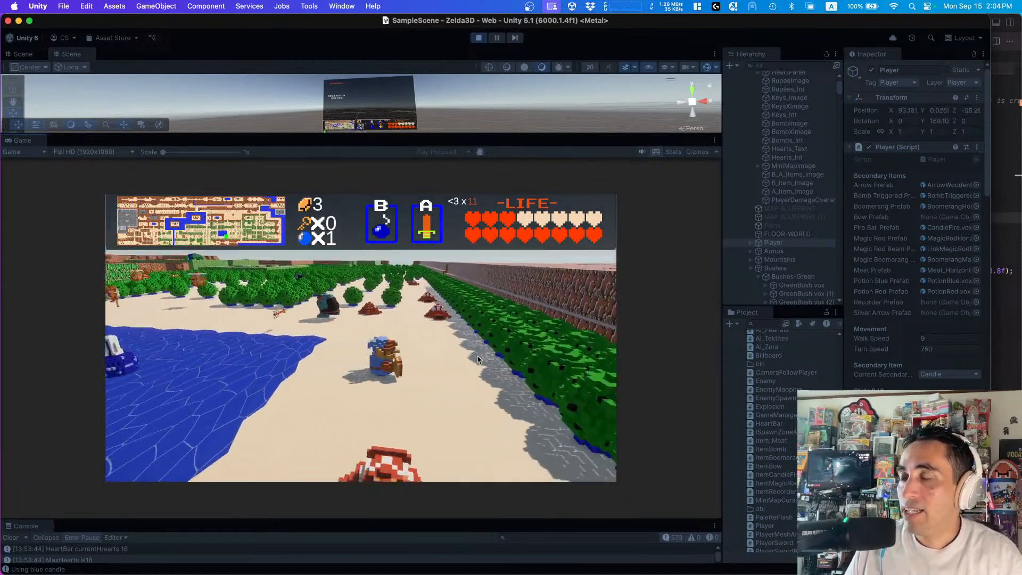
- Set the Player's current secondary item to Red Candle and use it repeatedly from the hedge-side sand into the lake
key(Left)
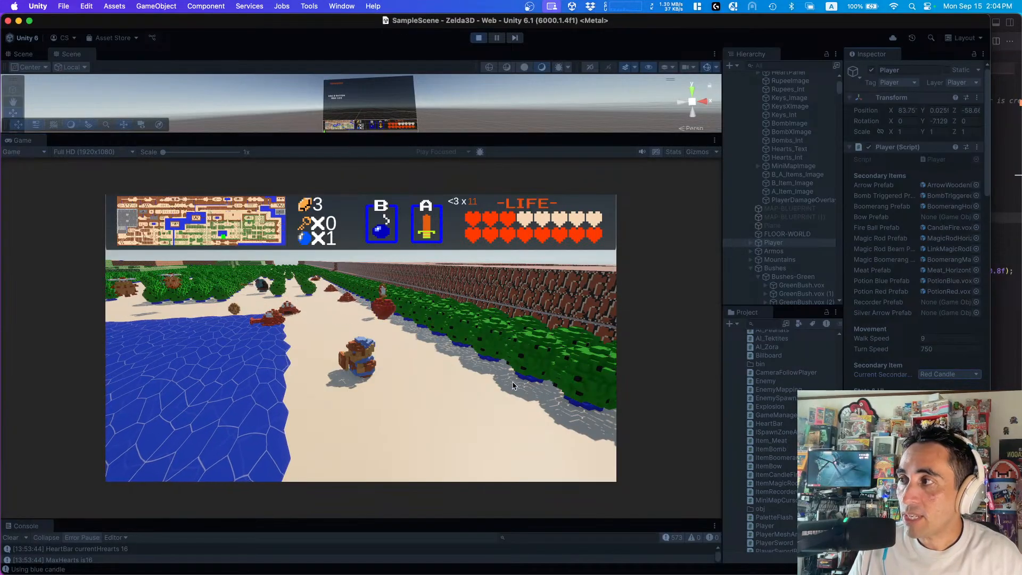
key(Right)
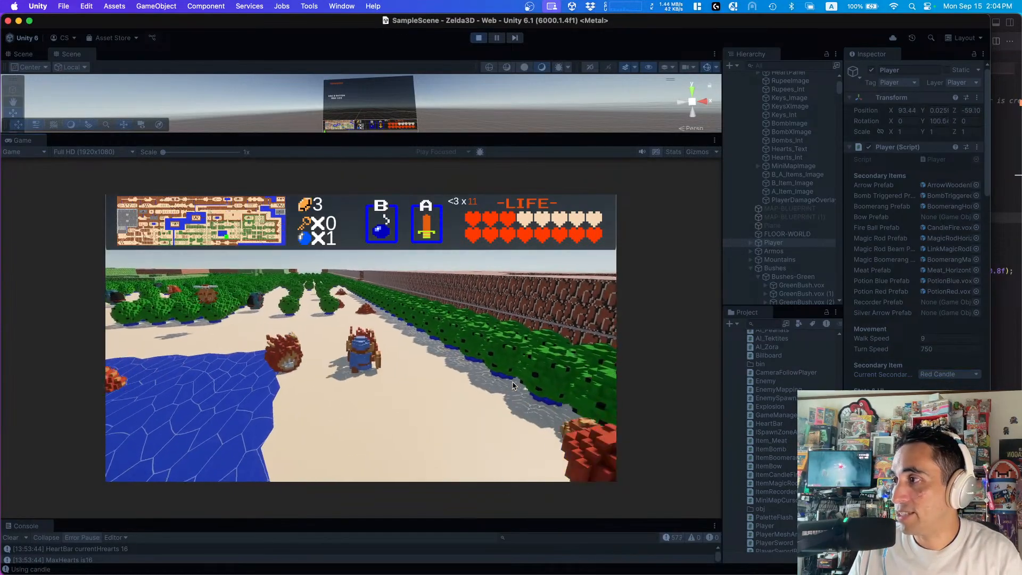
key(Left)
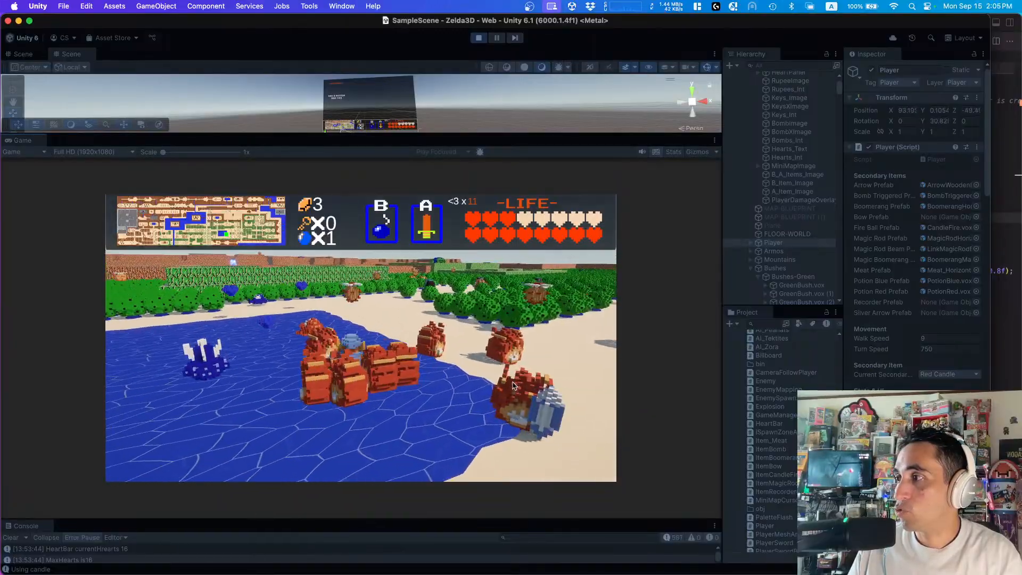
key(Right)
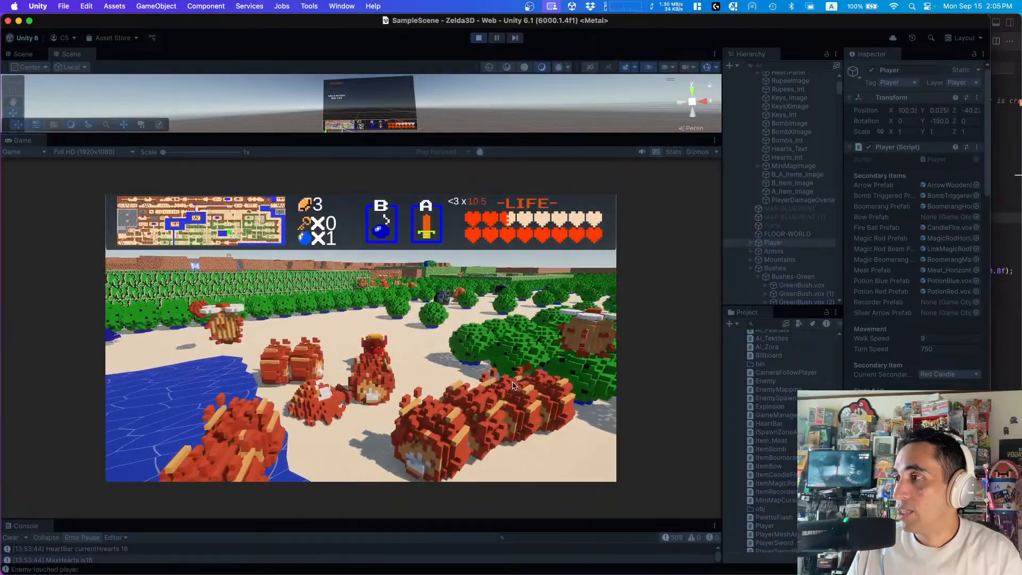
- Fire the red candle repeatedly around the cluster of green bushes beside the lake
key(Right)
key(b)
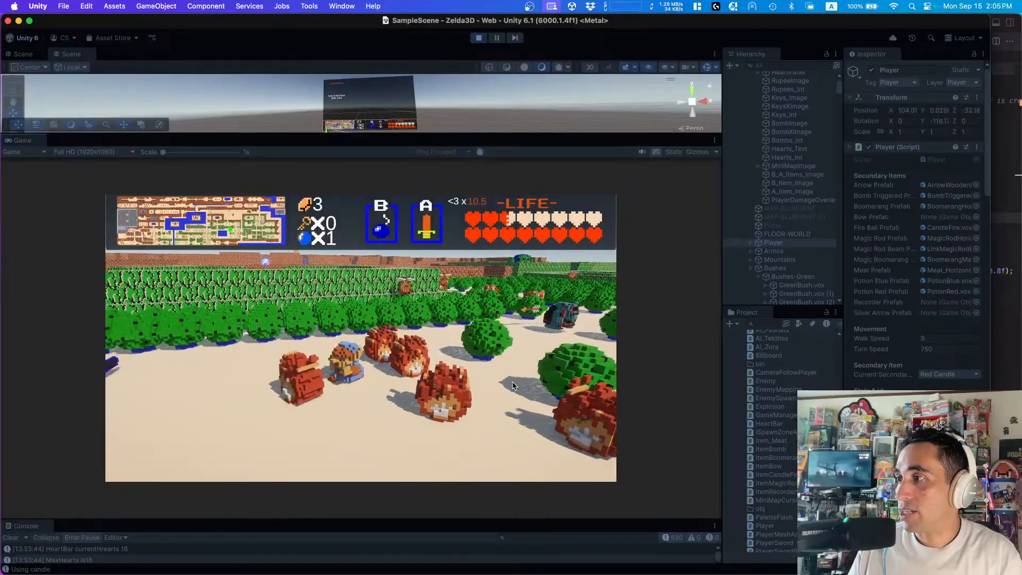
key(Right)
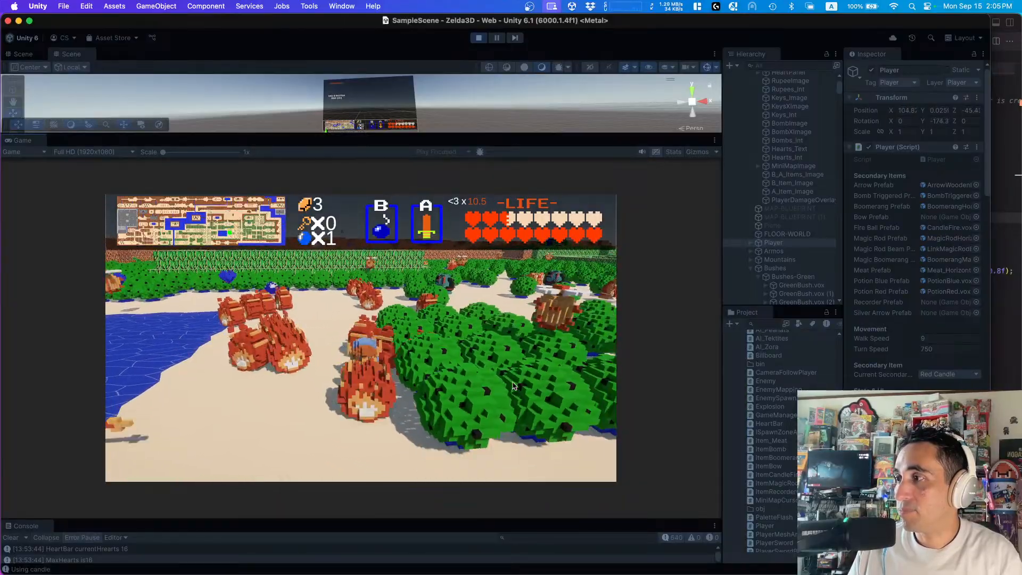
key(Up)
key(Right)
key(b)
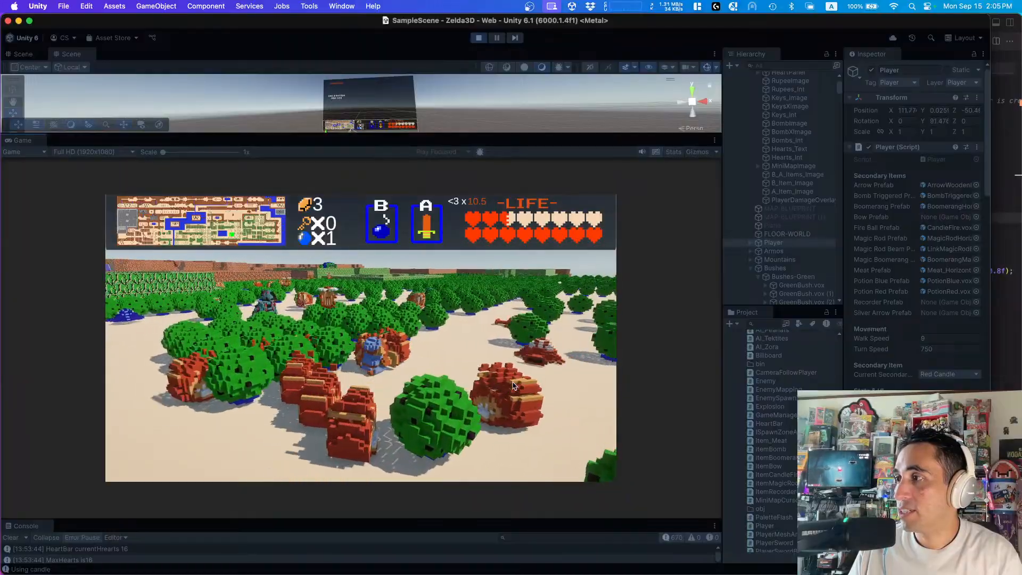
- Use the red candle on the way back from the bushes to the sand at the lake's edge
key(Right)
key(Left)
key(Left)
key(b)
key(Down)
key(Left)
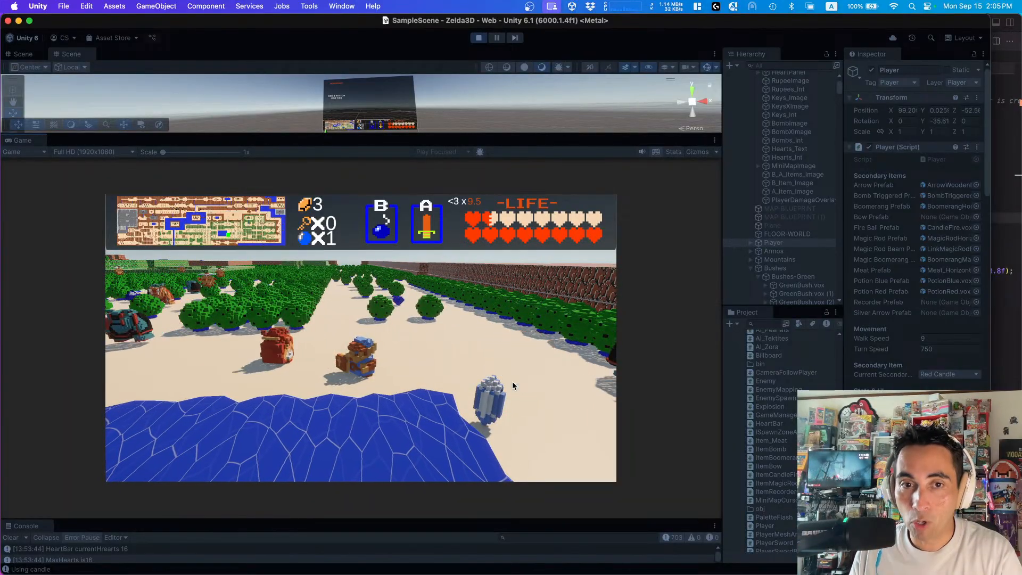
- Burn the enemies at the lake's edge with the red candle and pick up the rupee on the sand
key(Right)
key(Down)
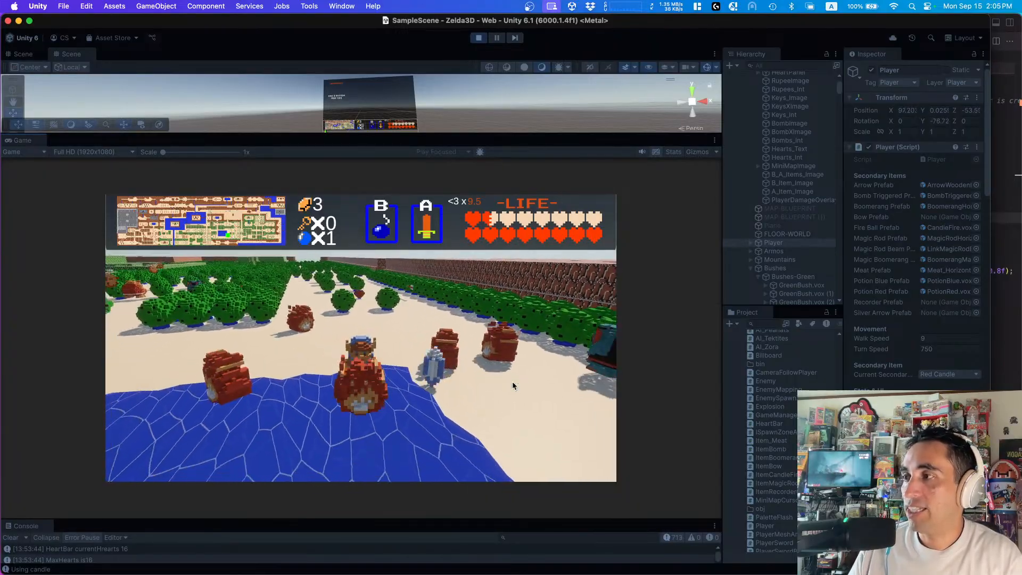
key(Up)
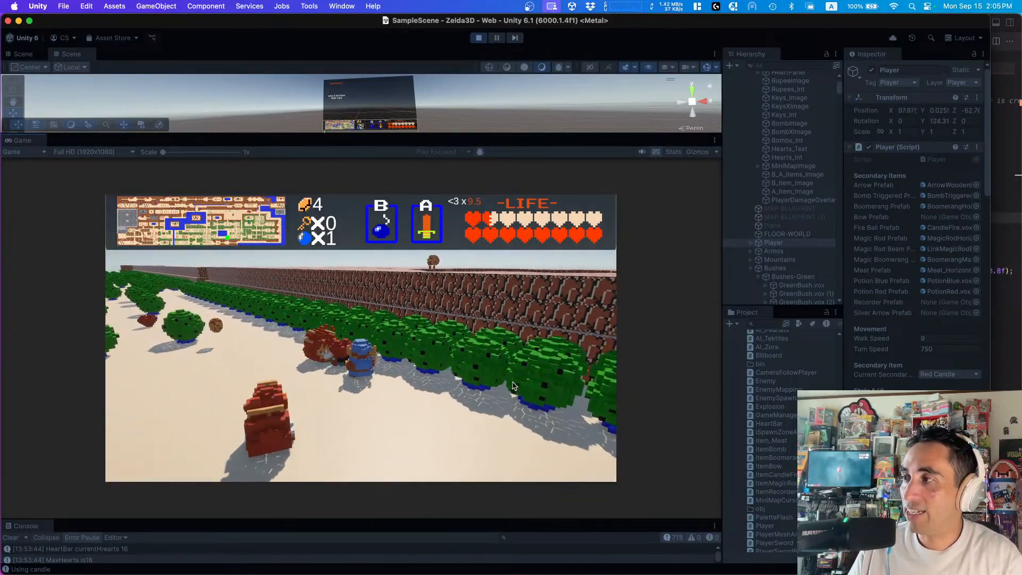
key(Up)
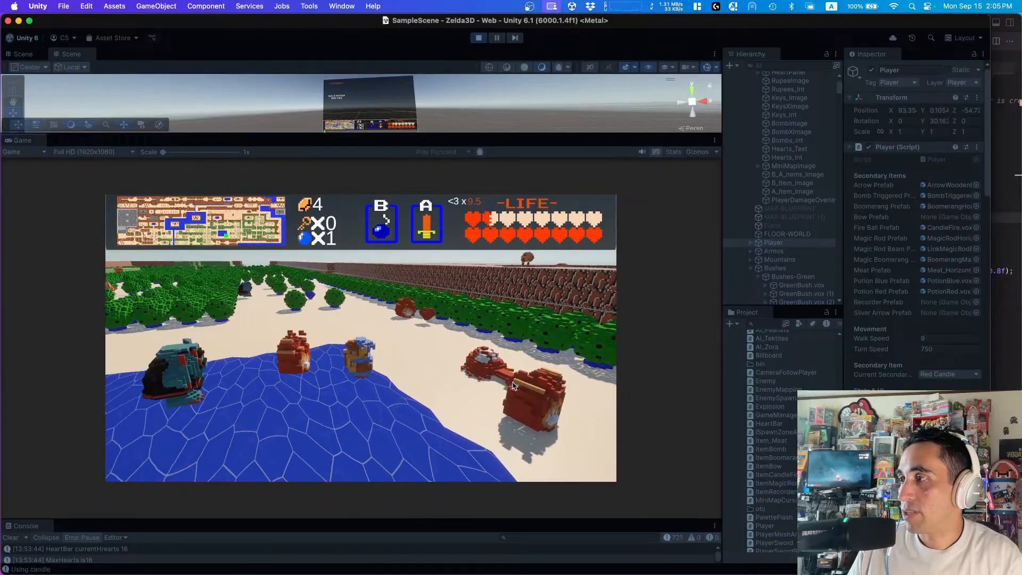
- Cross the lake with the player and come out on the sand strip along the hedge
key(Left)
key(Up)
key(Left)
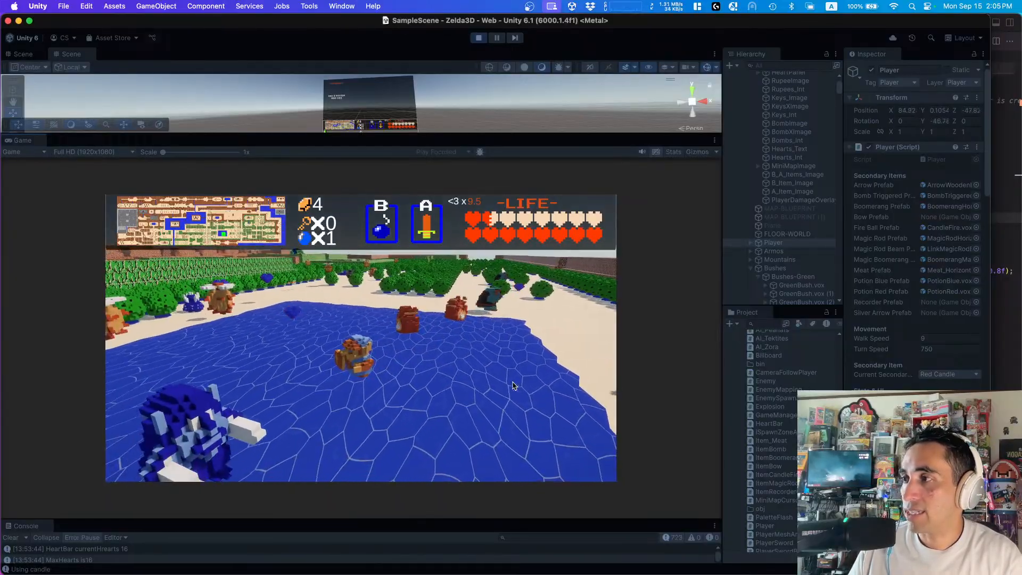
key(Left)
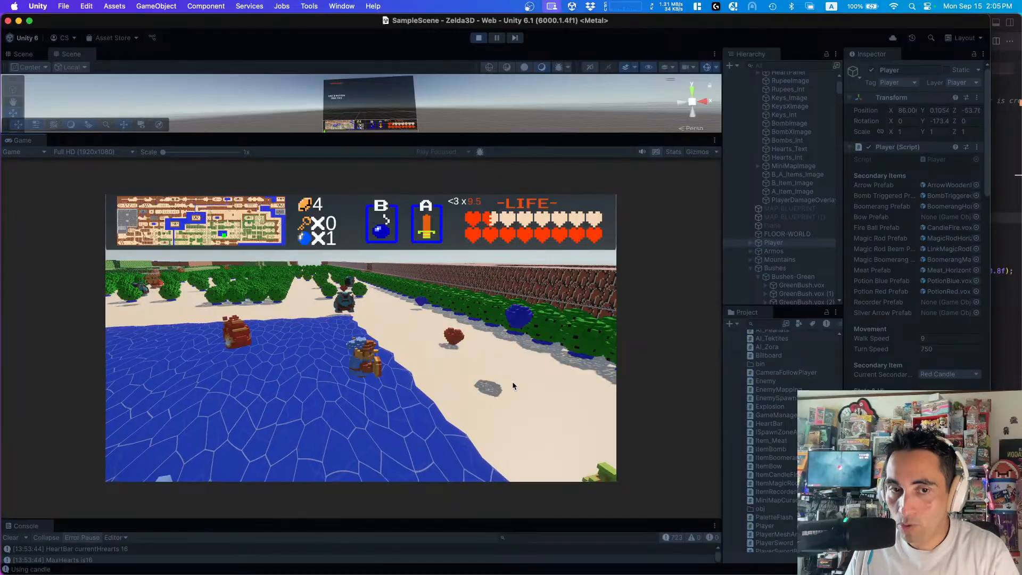
key(Up)
key(Left)
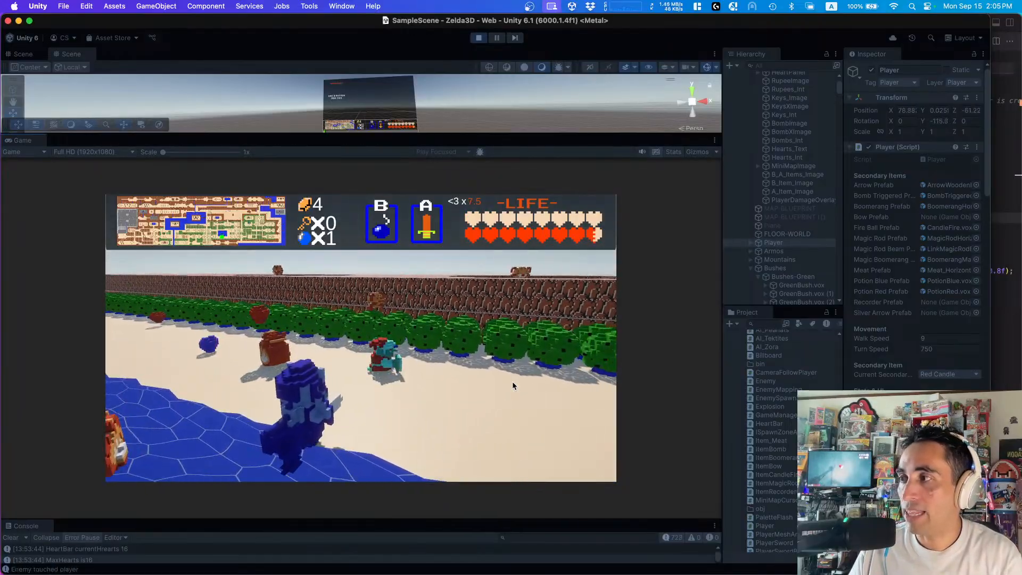
- Attack the enemies on the sand strip between hedge and lake with the red candle, and move back into the water
key(Down)
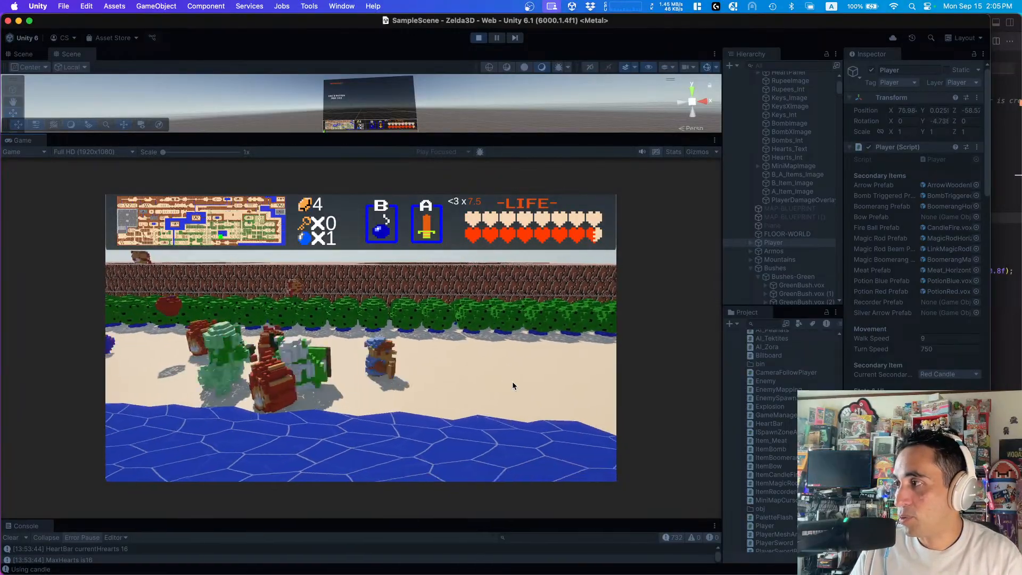
key(Up)
key(Right)
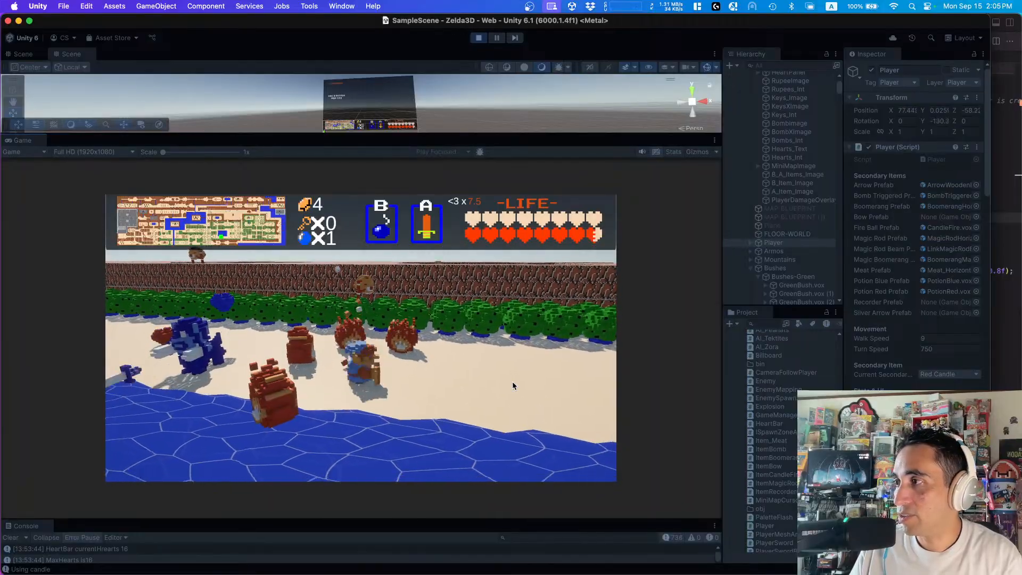
key(Down)
key(Left)
key(Right)
key(Down)
key(Down)
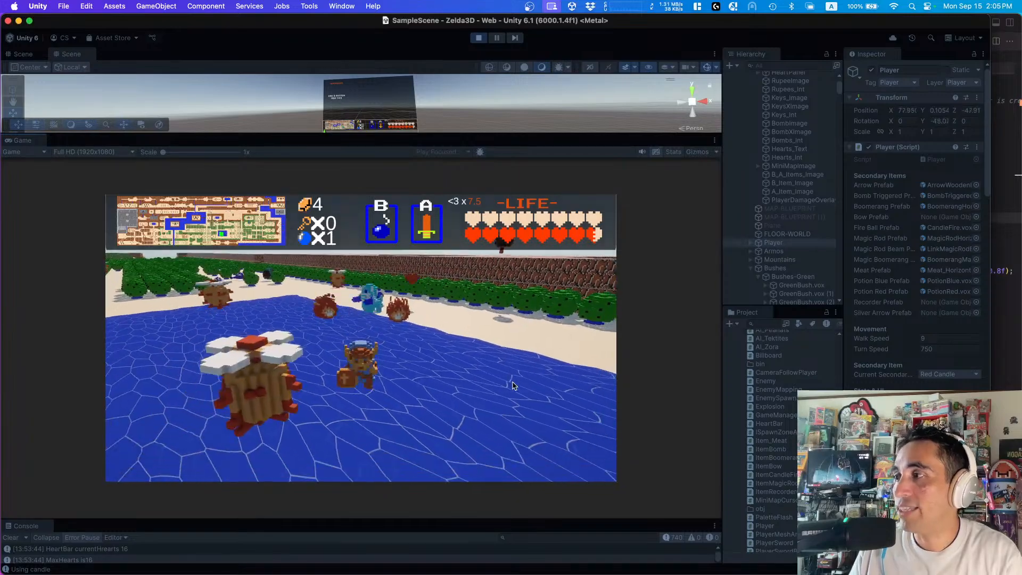
- Walk along the hedge-side sand and back into the lake, firing the red candle at the shore and over the water
key(Up)
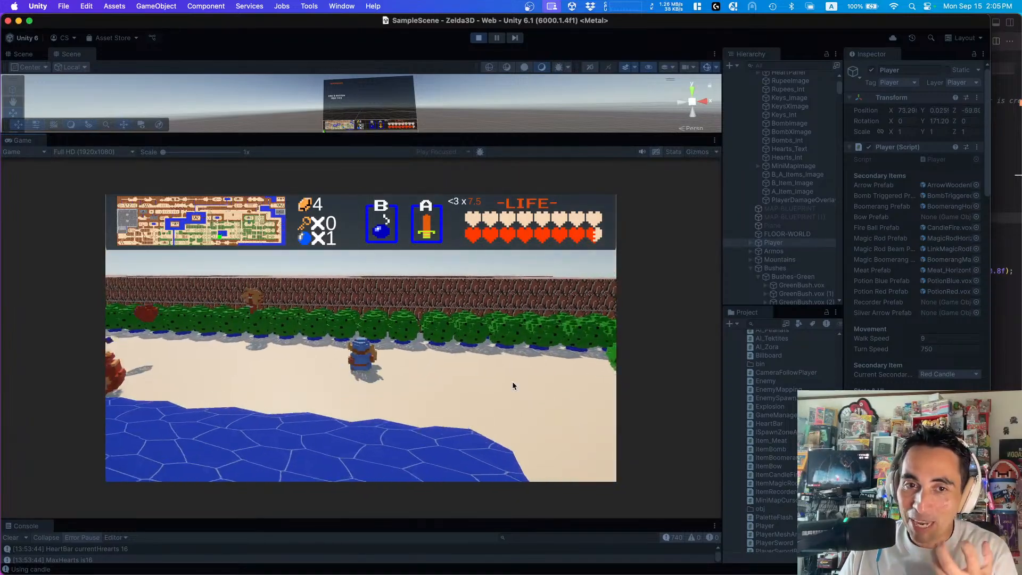
key(Left)
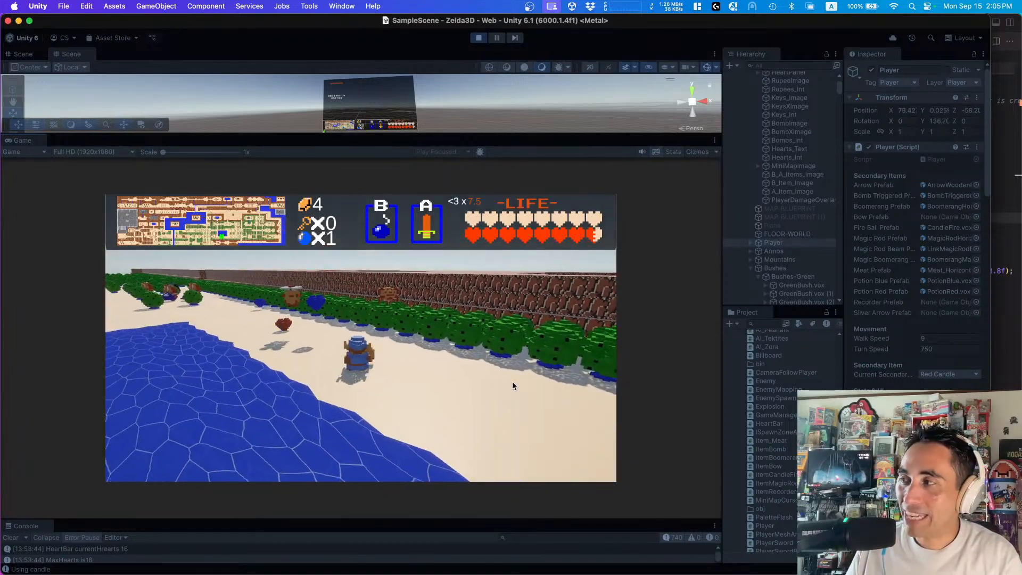
key(Right)
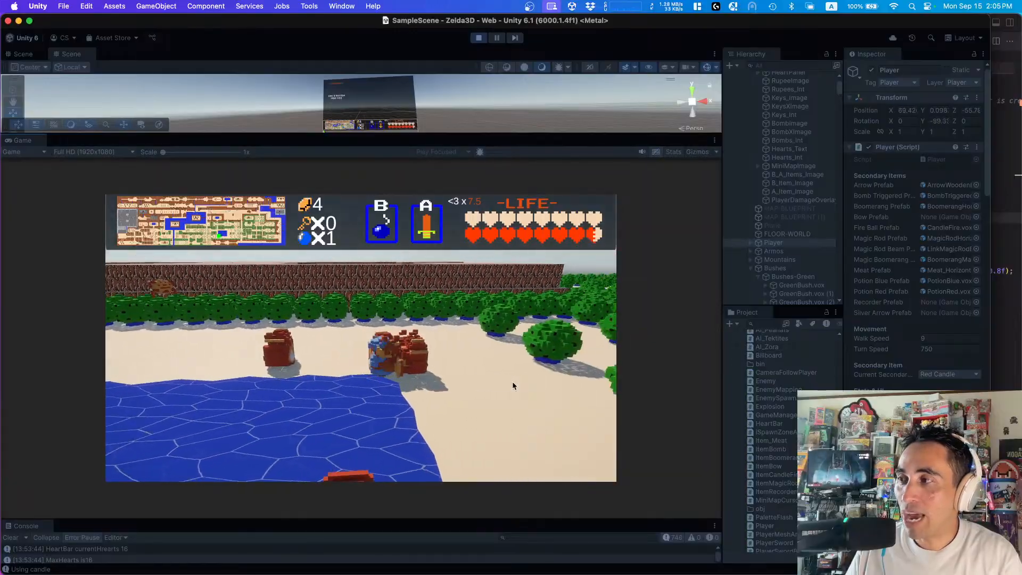
key(Right)
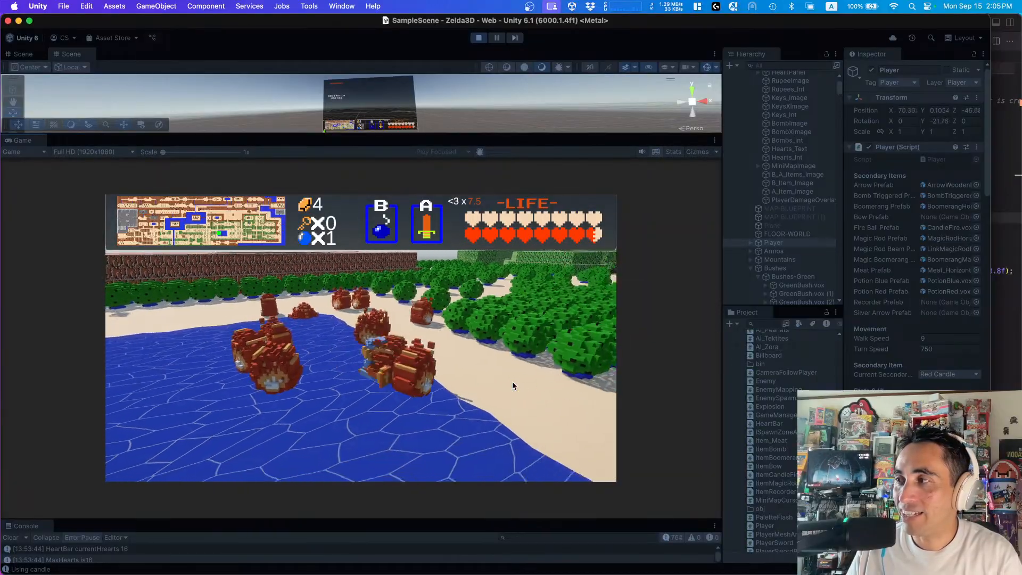
key(Right)
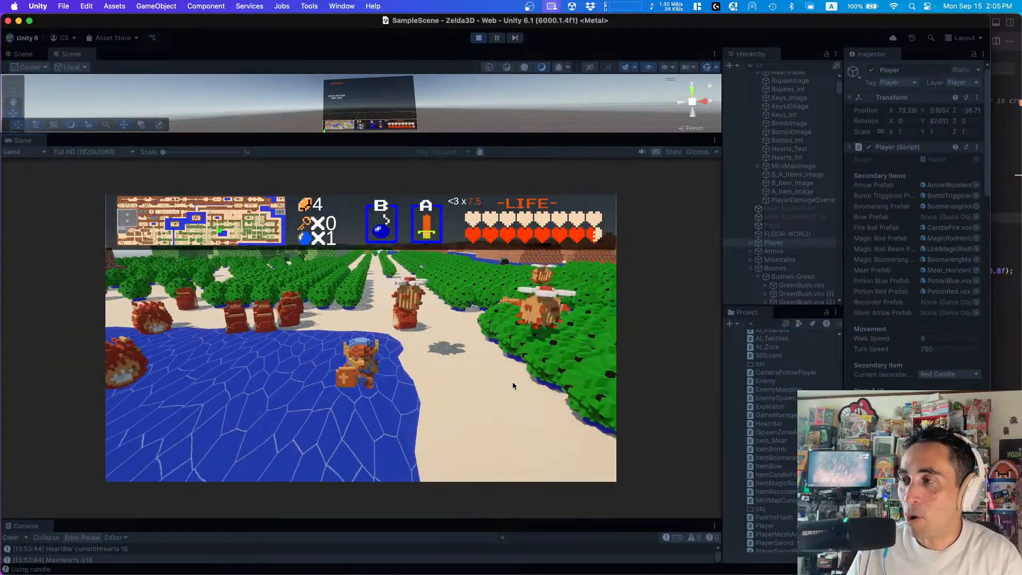
key(Right)
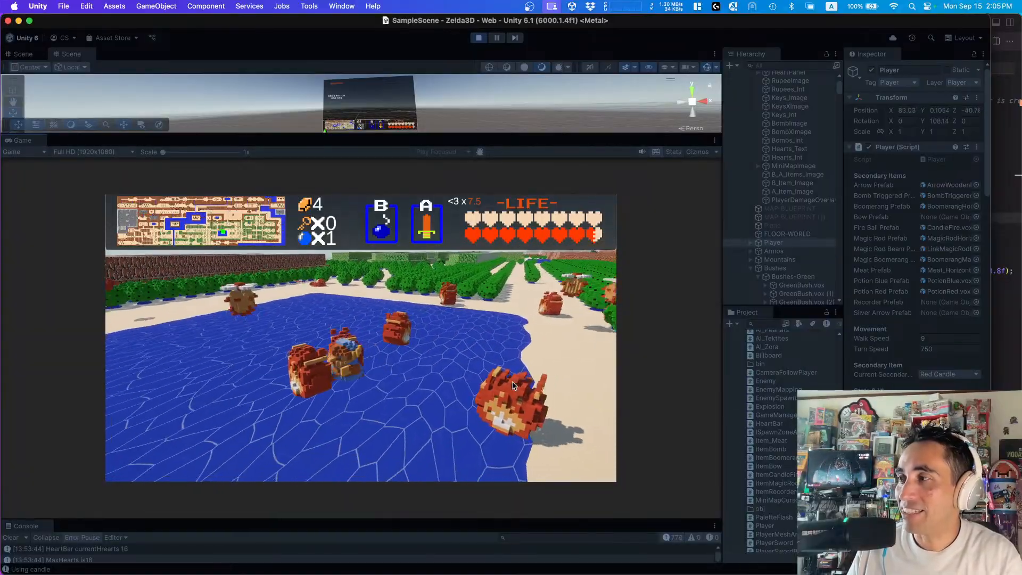
key(Right)
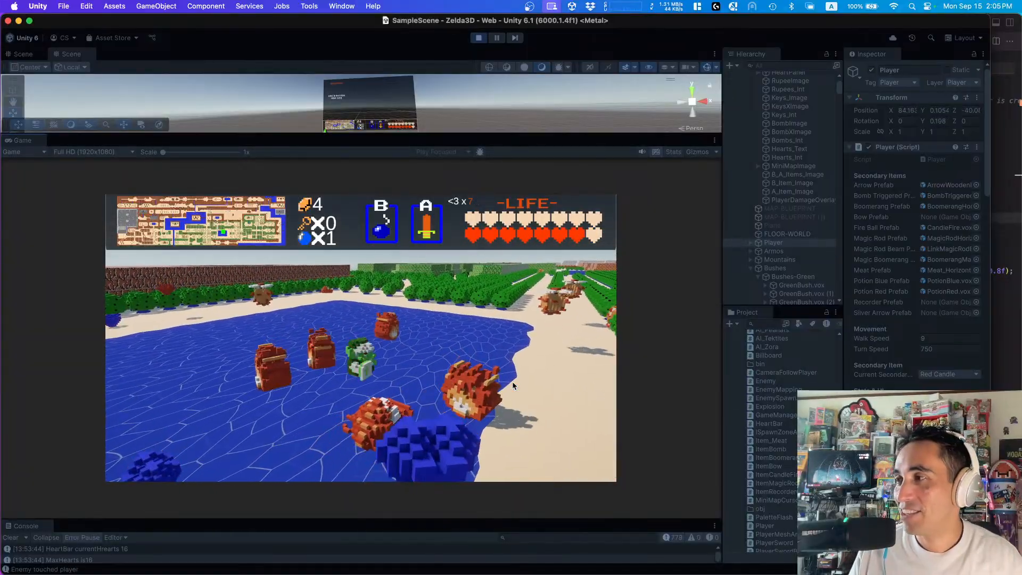
- Use the red candle against the flying enemies at the lake's shore, beside the sandy path between the bush rows
key(Up)
key(Right)
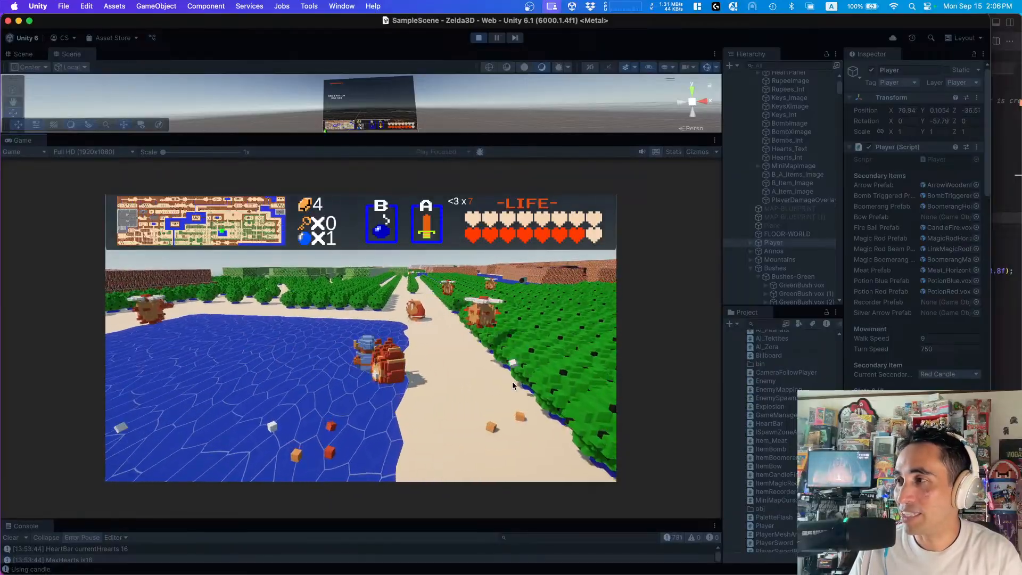
key(Left)
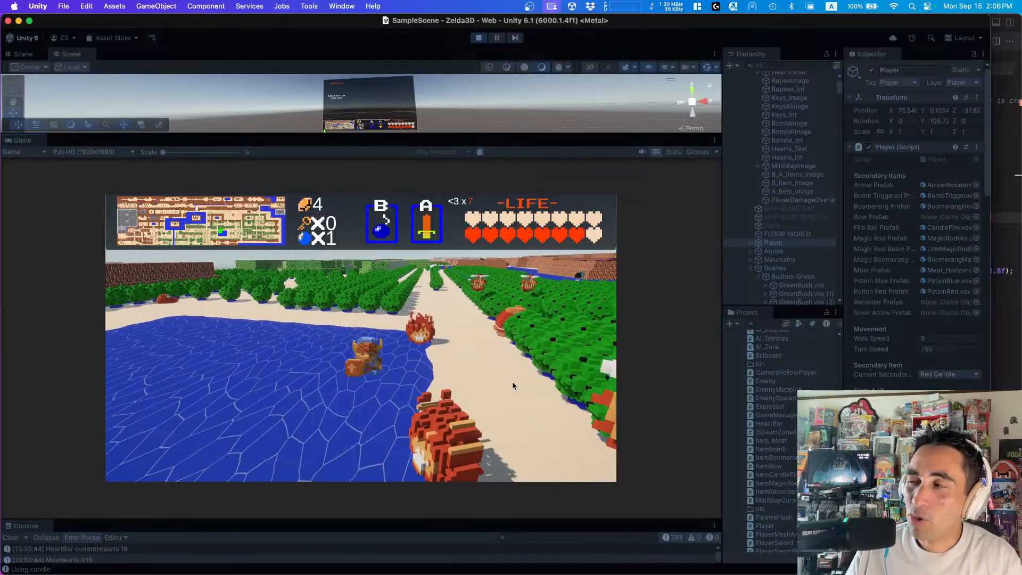
key(Right)
key(Down)
key(Left)
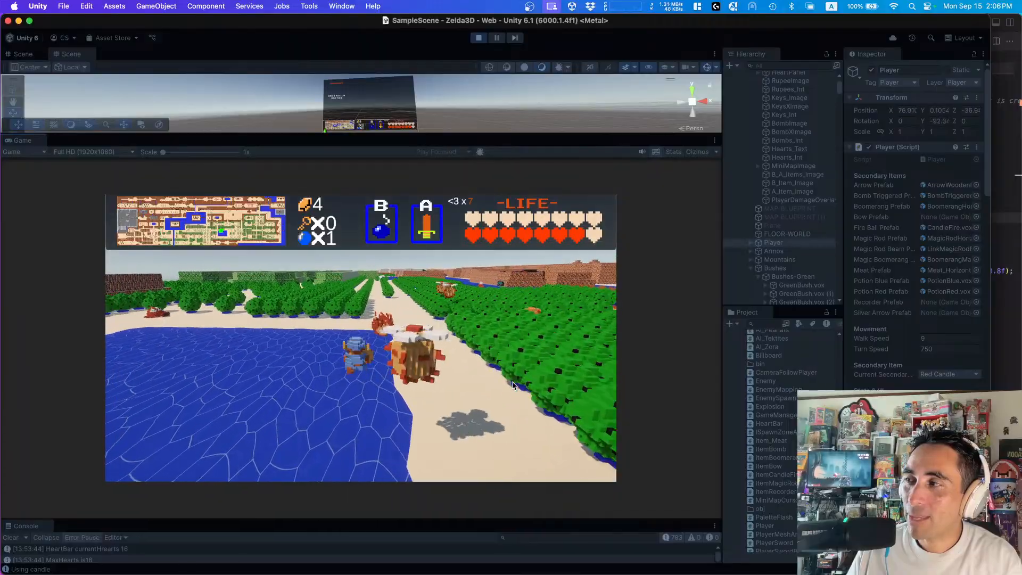
key(Up)
key(Left)
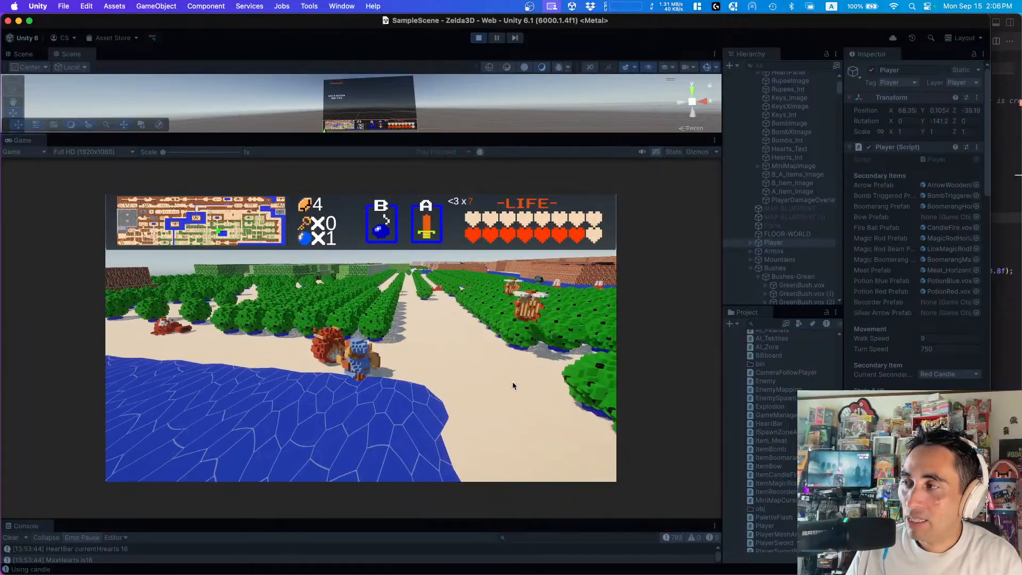
- Walk the player around the lake's corner and along the sandy path, using the red candle on the enemies there
key(Left)
key(Up)
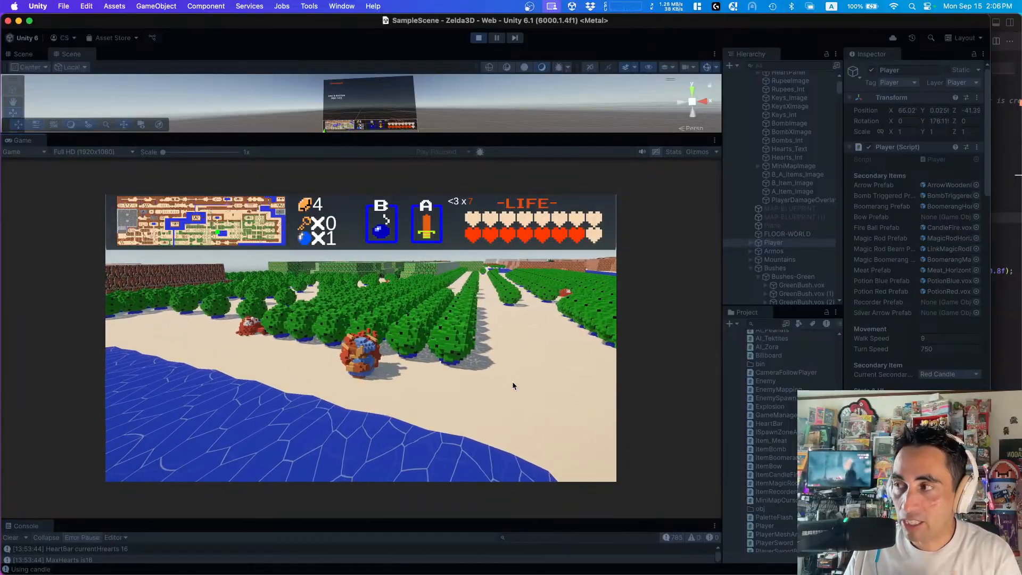
key(Right)
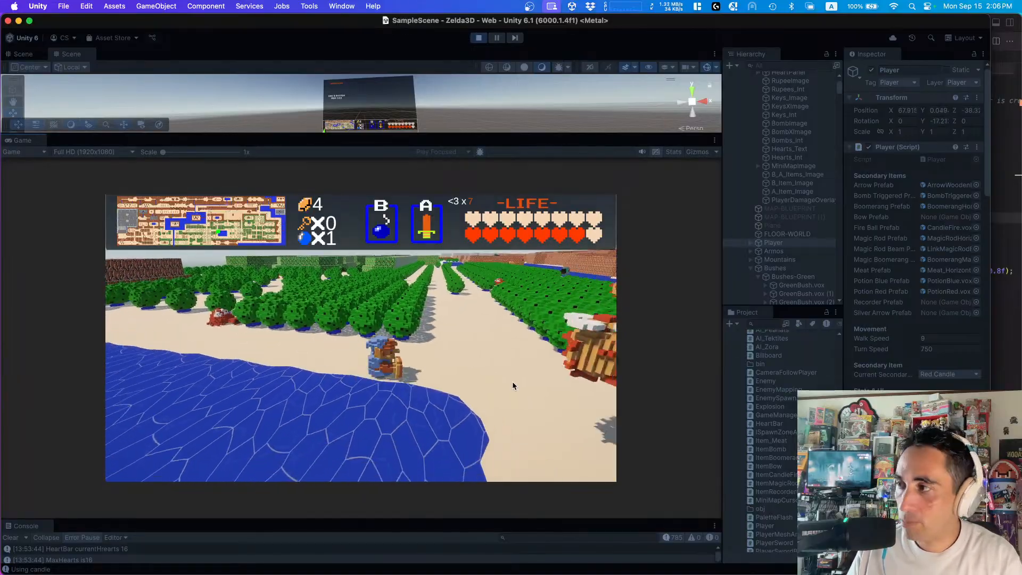
key(Right)
key(Up)
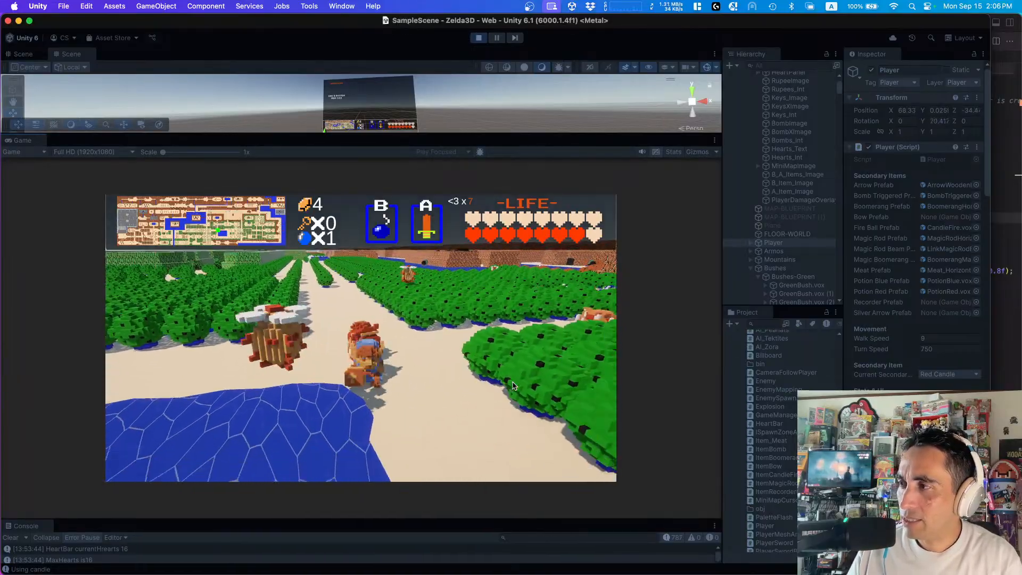
key(Up)
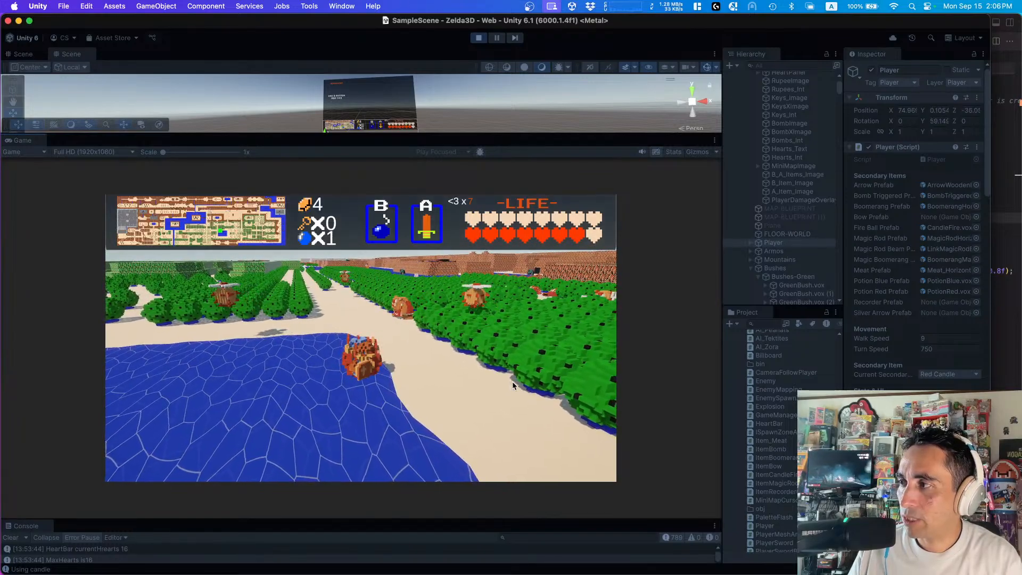
key(Up)
key(Right)
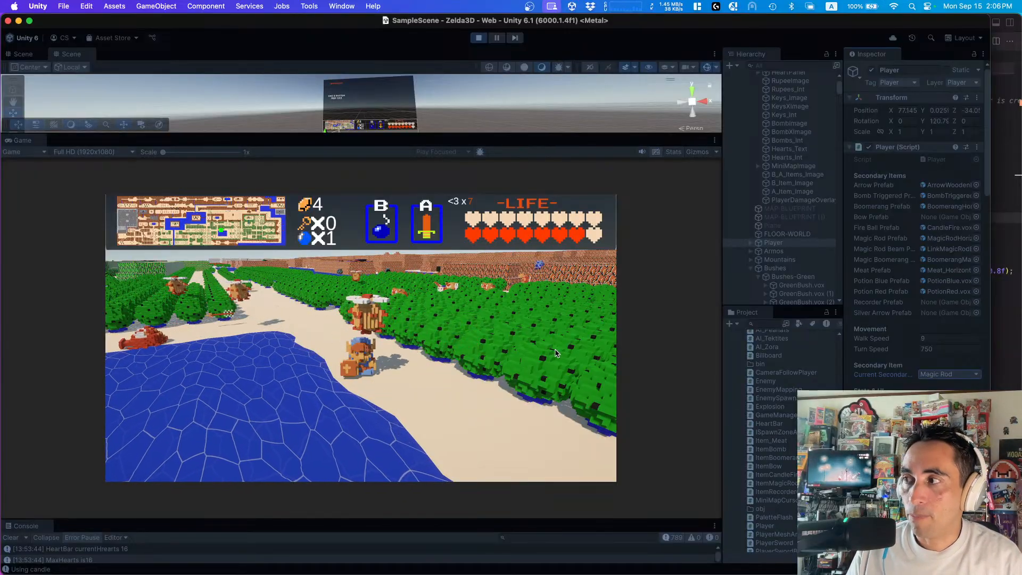
- Cross the lake from the bush-side path to the sand along the hedge, casting the magic rod on the way
key(w)
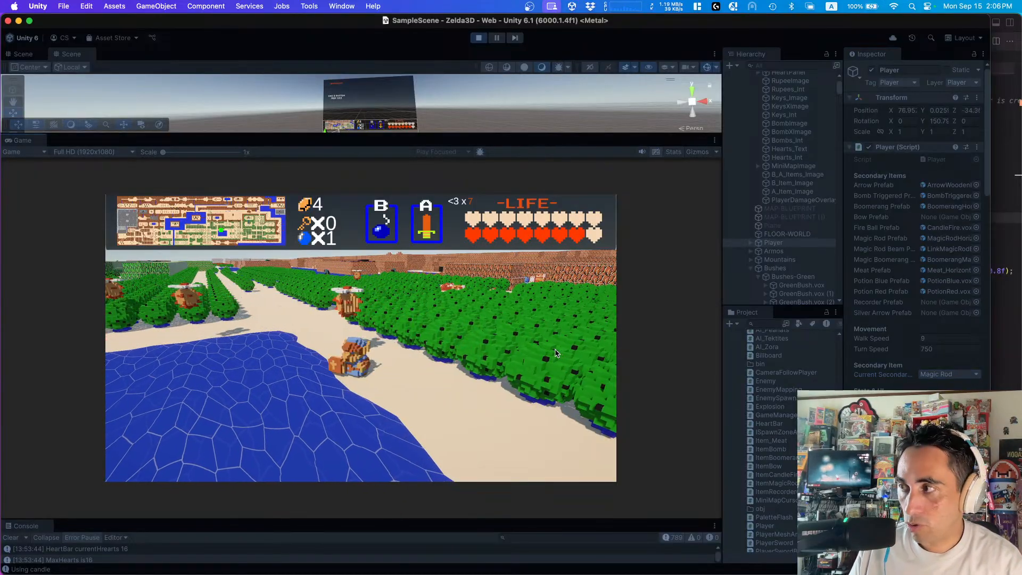
key(a)
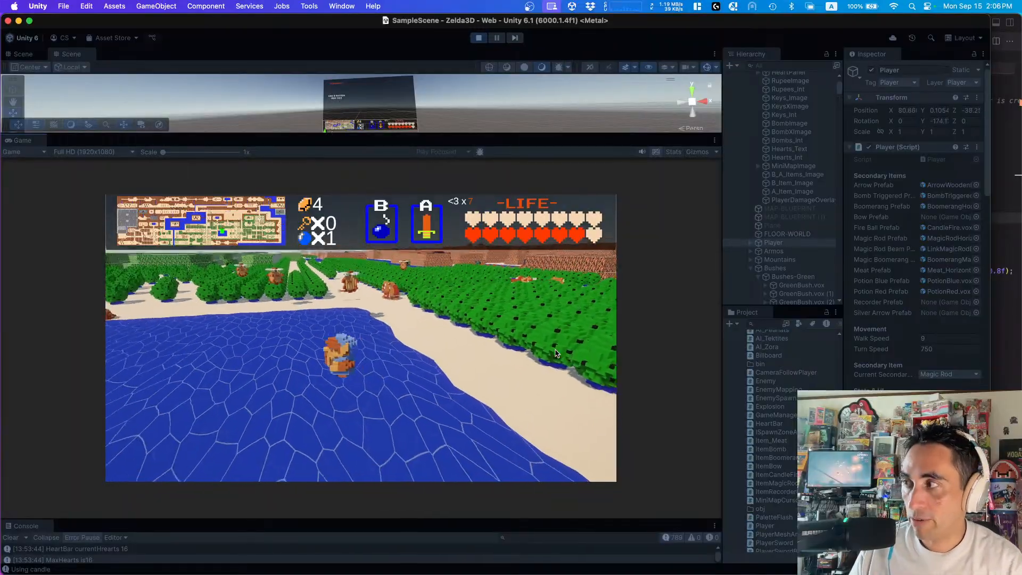
key(w)
key(s)
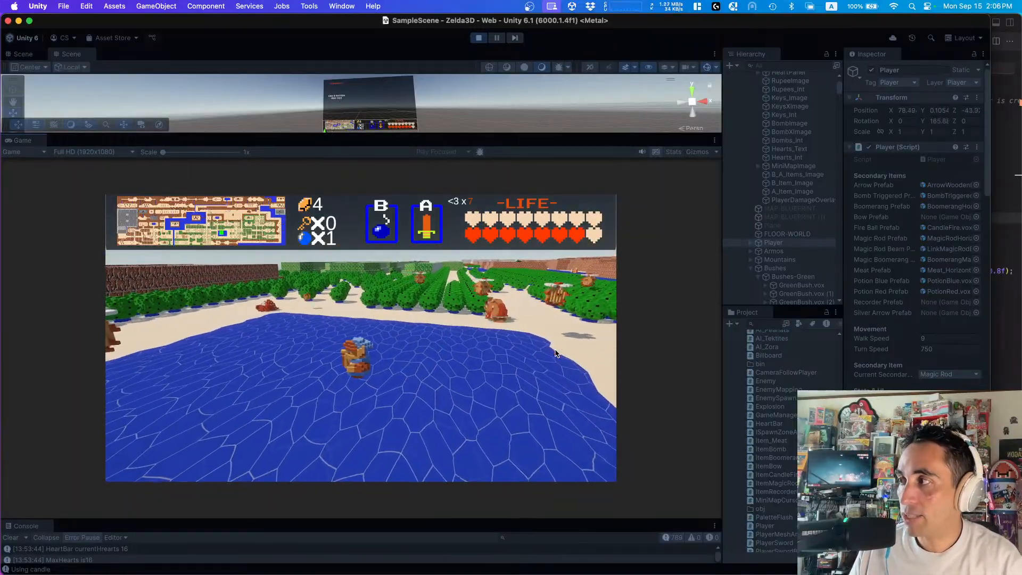
key(a)
key(s)
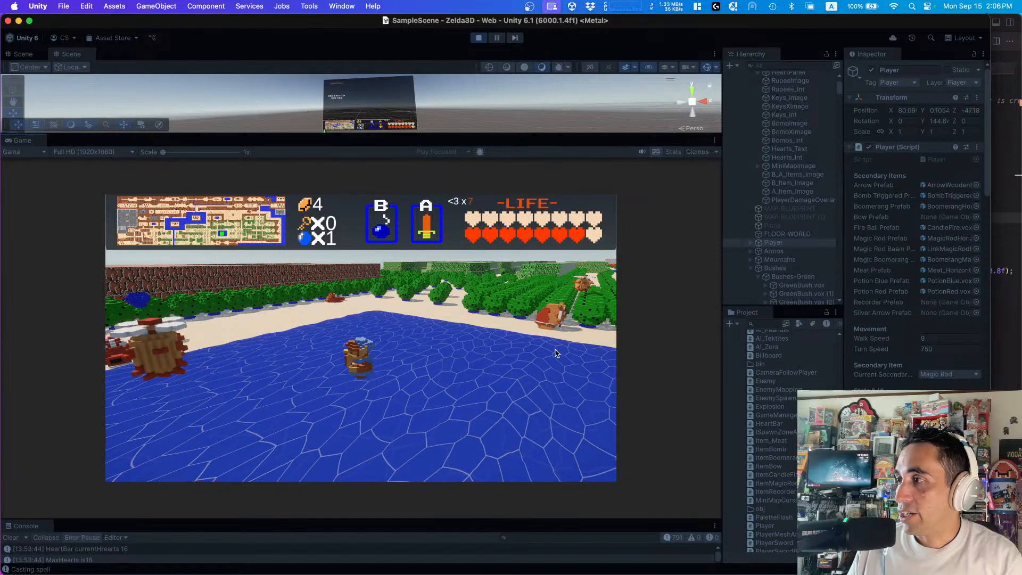
key(s)
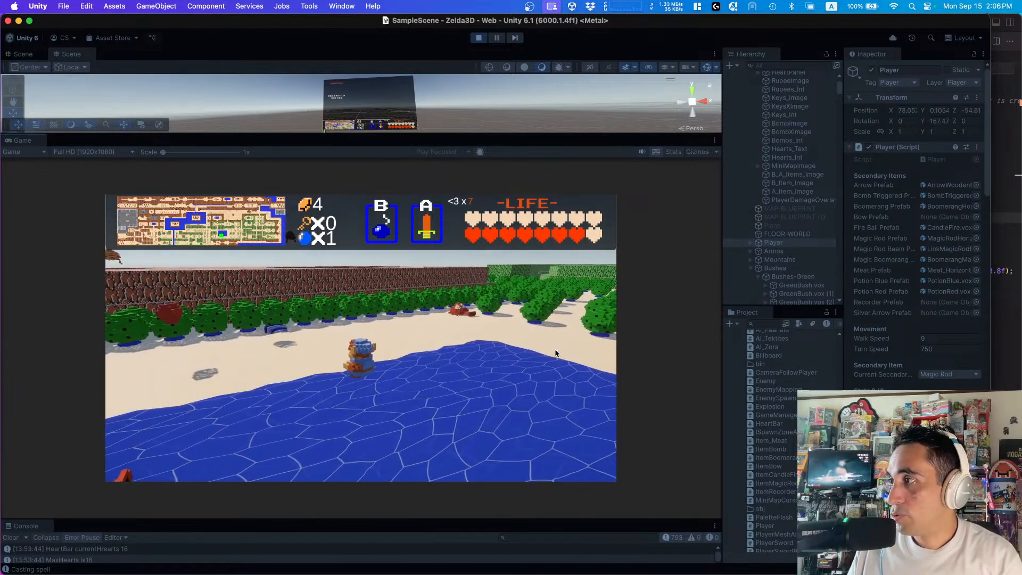
key(s)
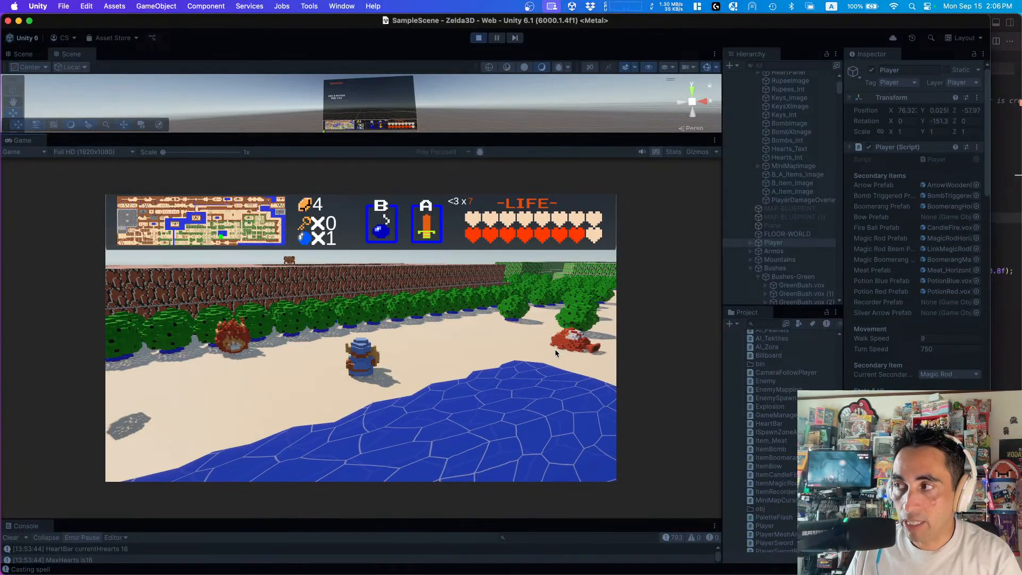
- Return into the lake and cast magic rod spells at the enemies in the water and along the shore
key(w)
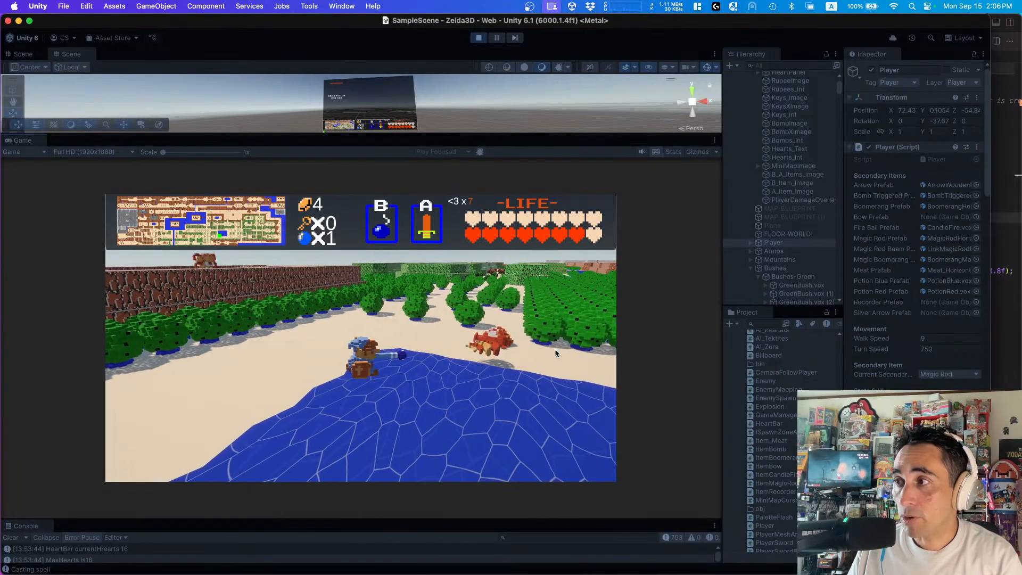
key(w)
key(d)
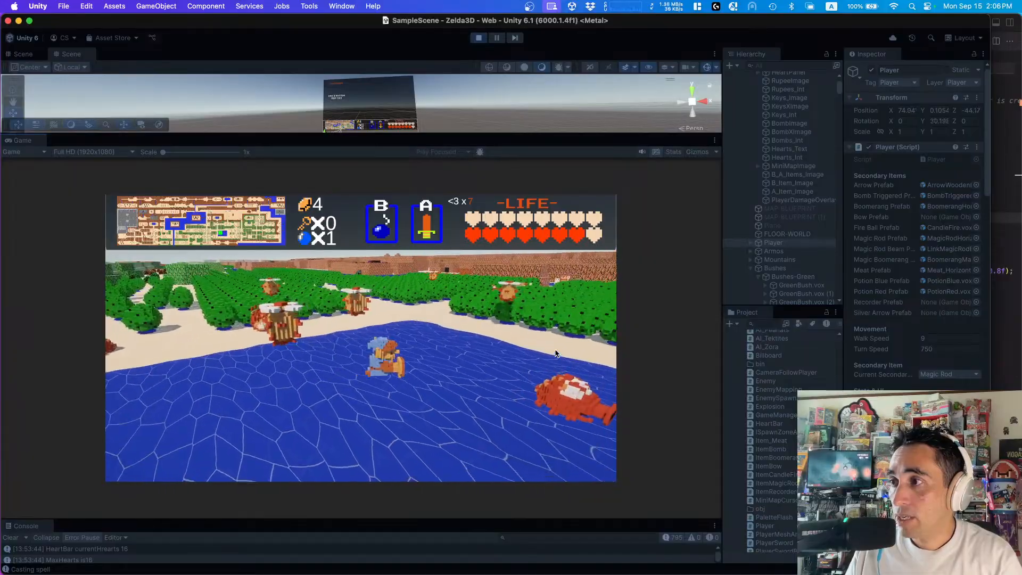
key(d)
key(space)
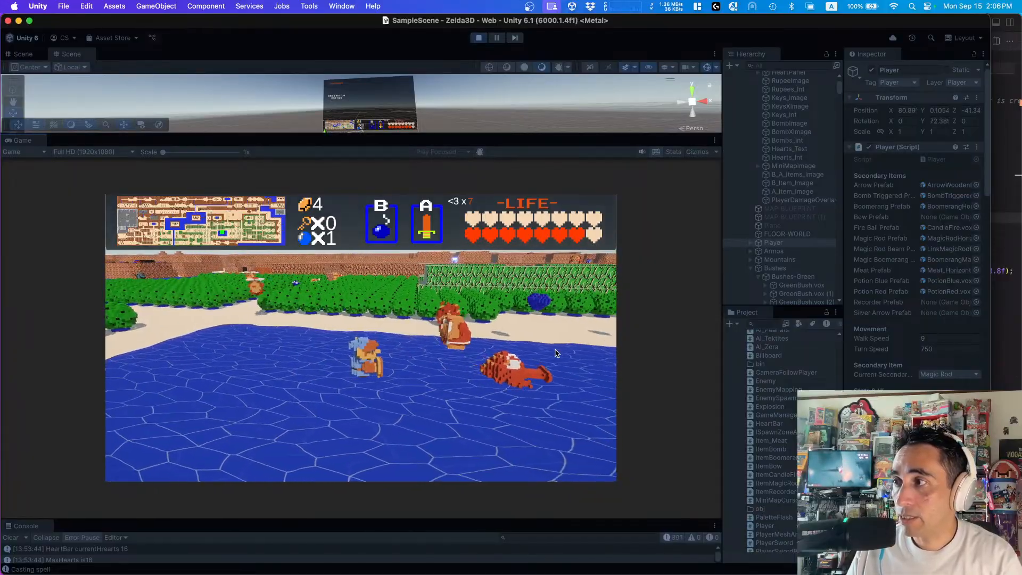
key(s)
key(space)
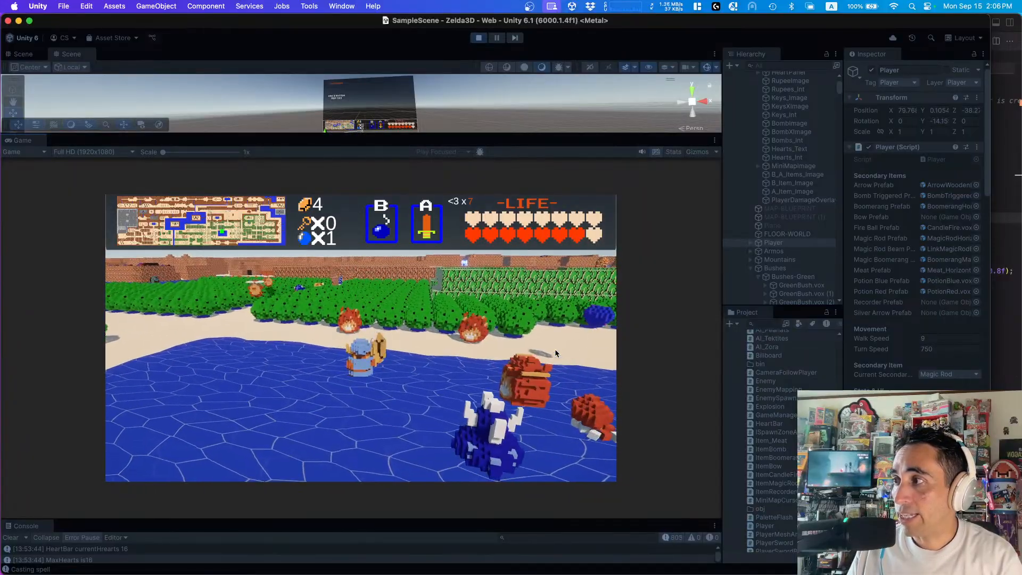
key(s)
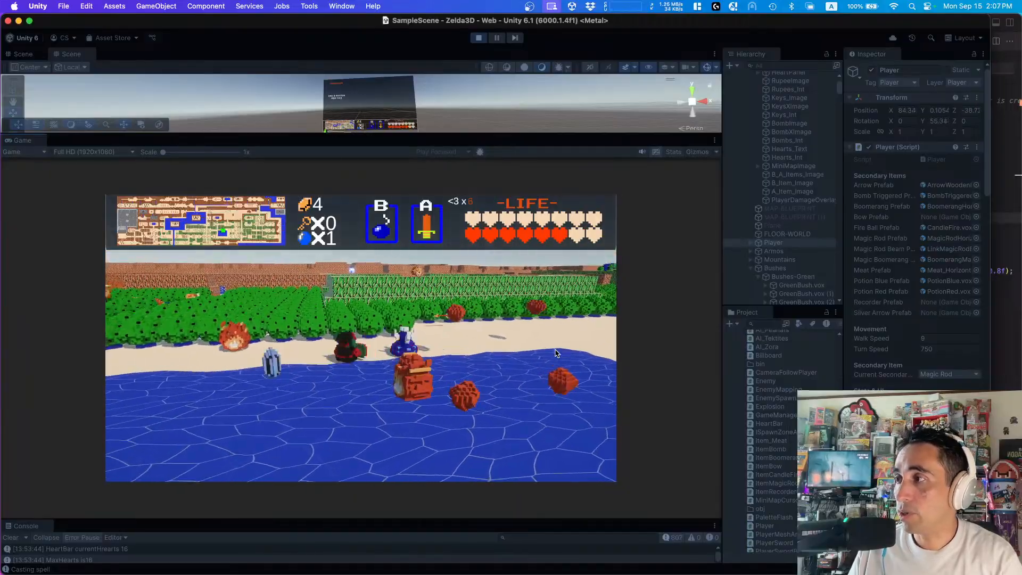
- Leave the lake across the sand and lead the player in among the scattered round bushes
key(d)
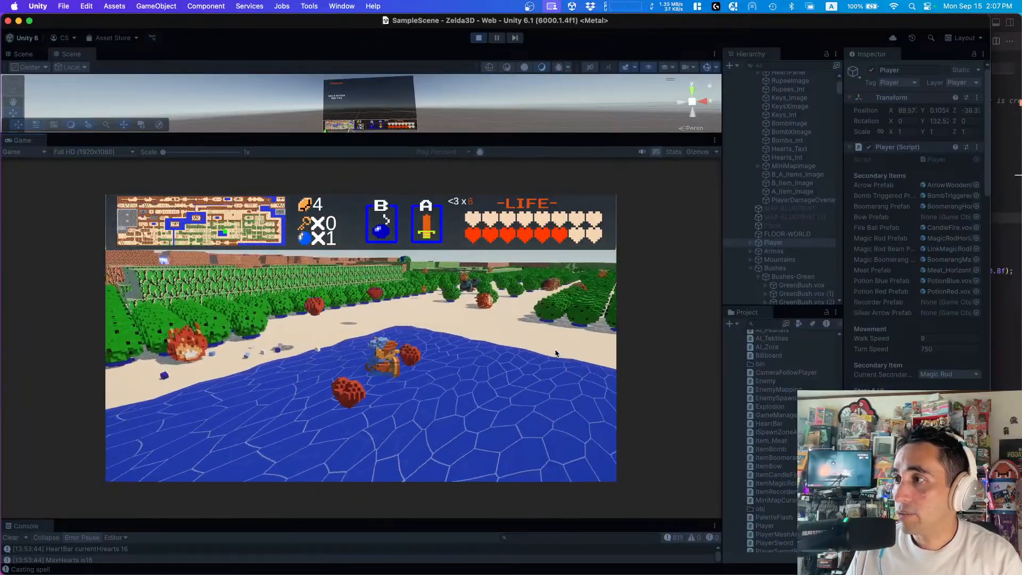
key(d)
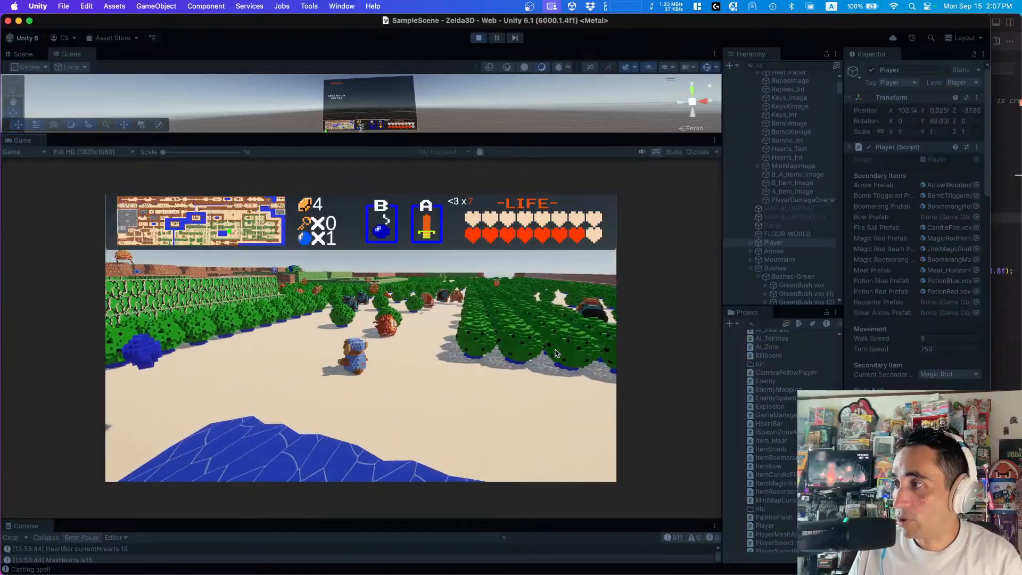
key(d)
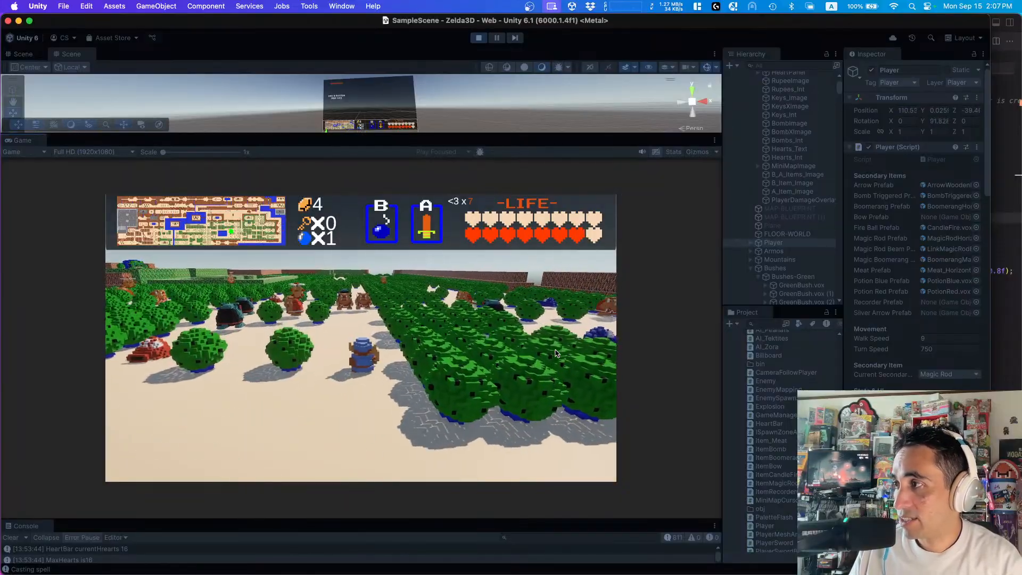
key(d)
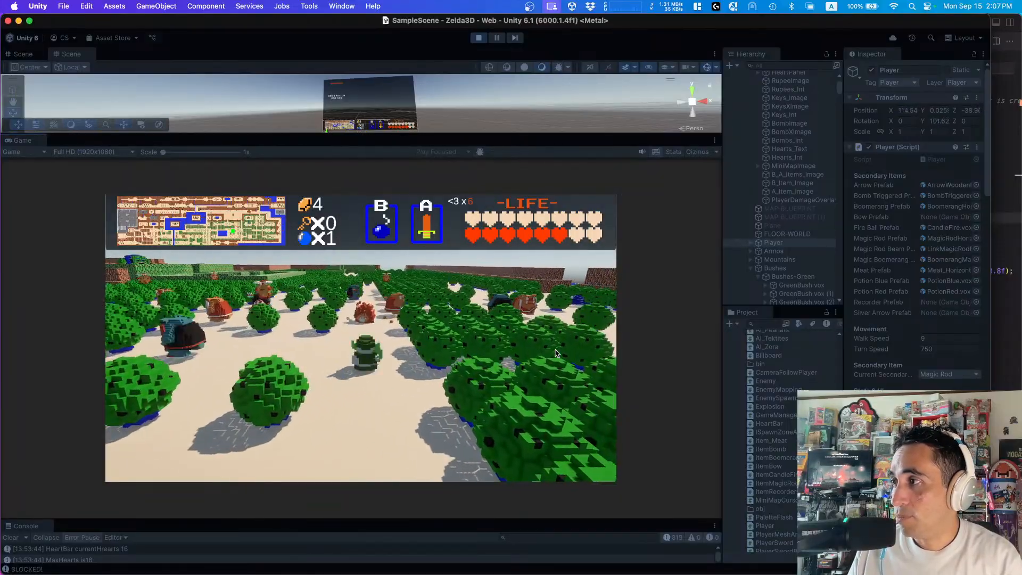
- Attack the enemies between the scattered bushes with the magic rod and collect a dropped rupee
key(a)
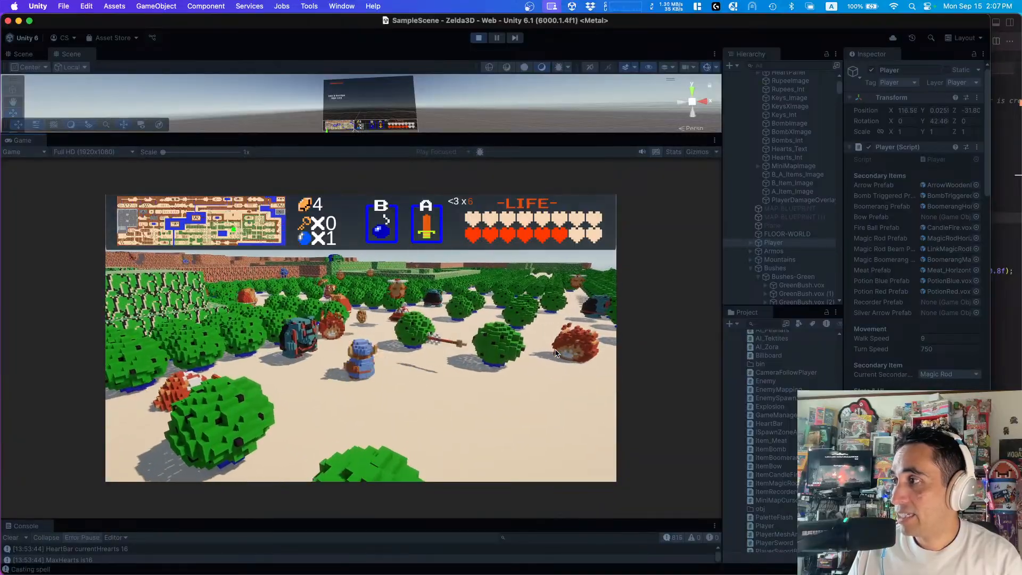
key(d)
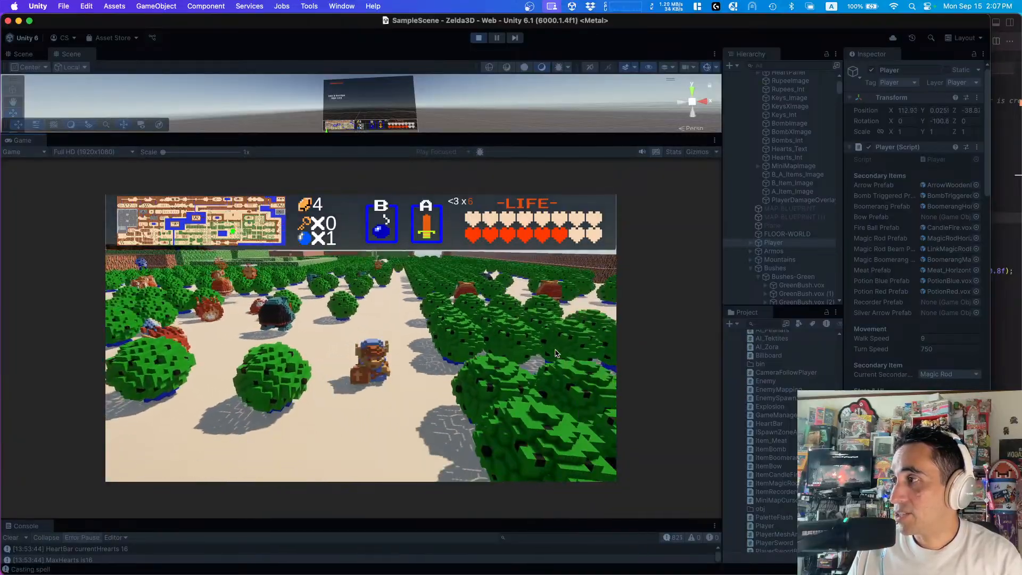
key(a)
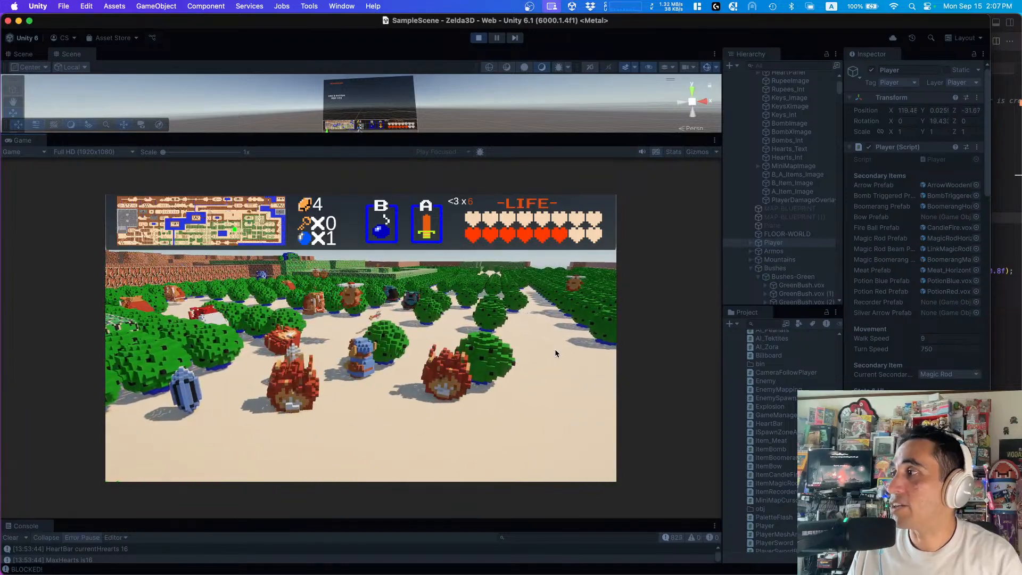
key(a)
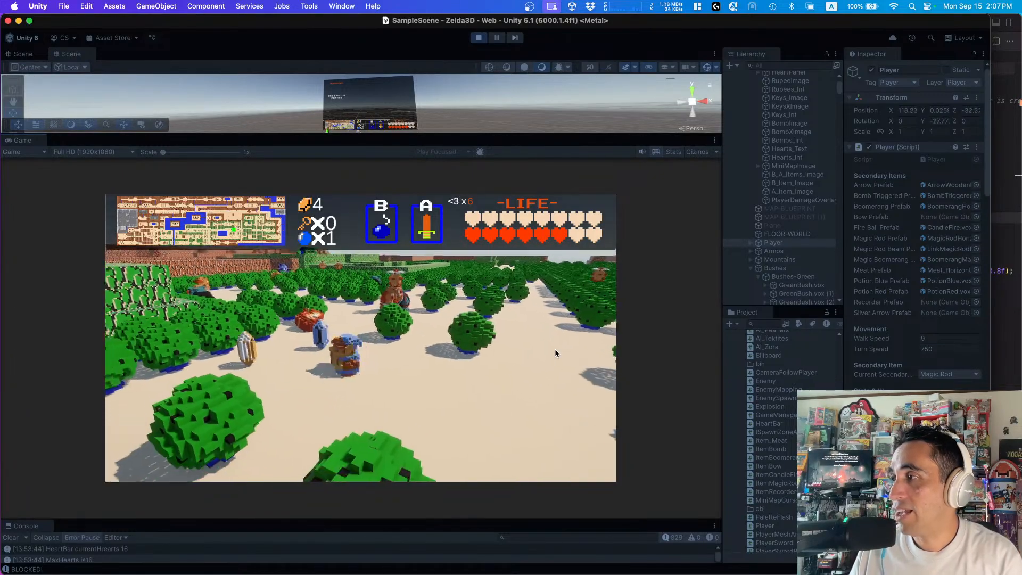
key(a)
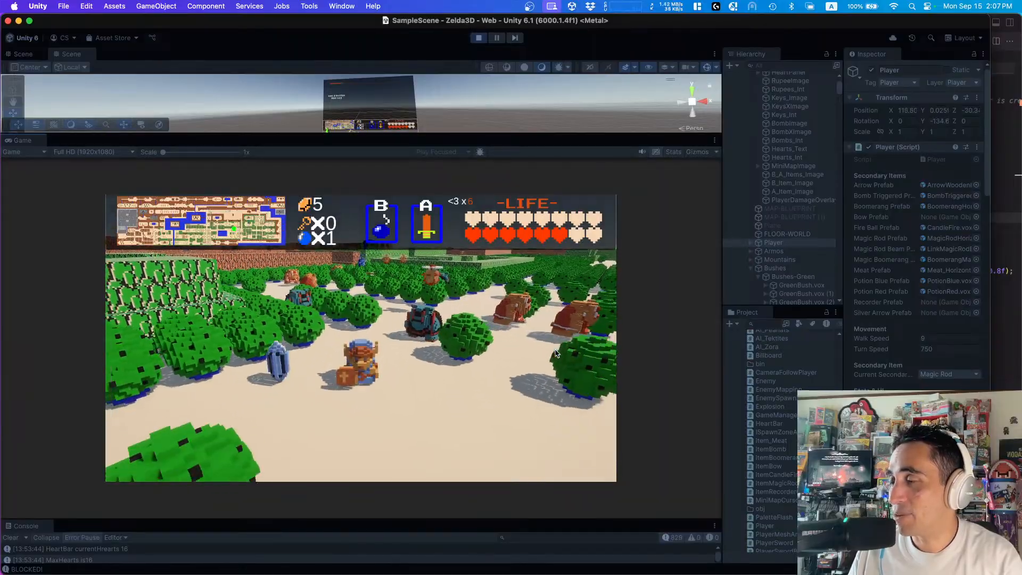
- Keep fighting the enemies around the bushes with the magic rod and pick up a bomb
key(a)
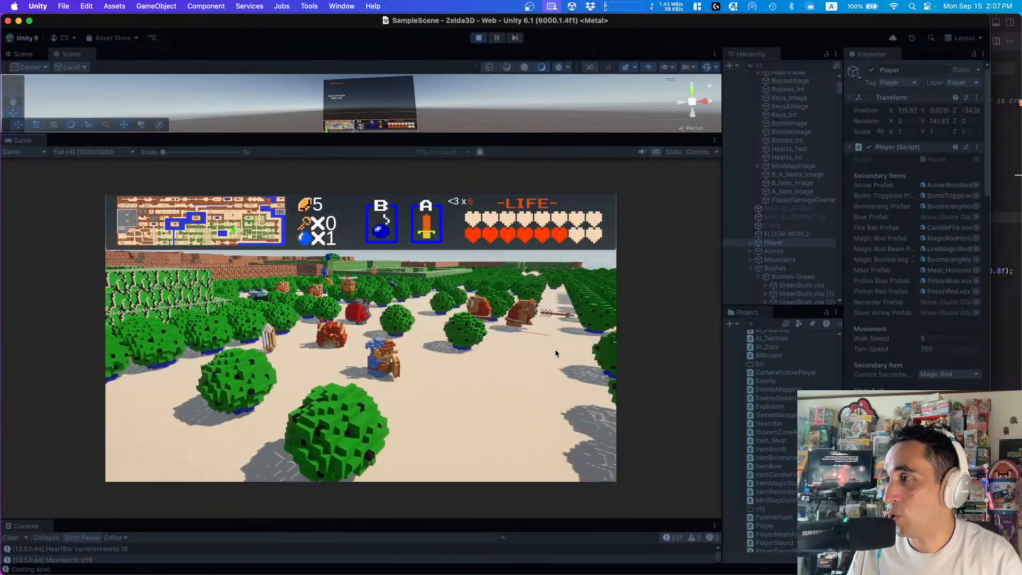
key(a)
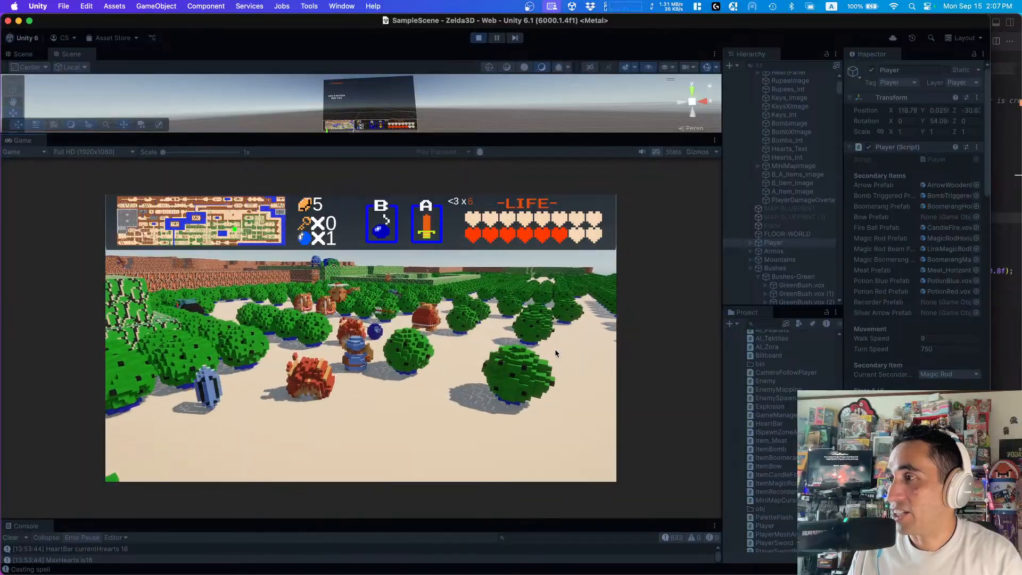
key(a)
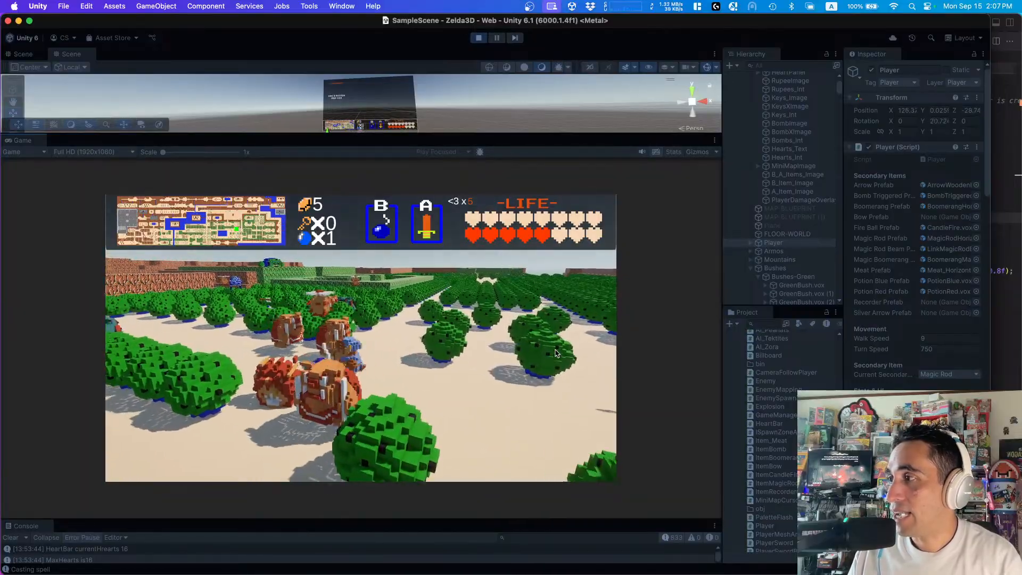
key(a)
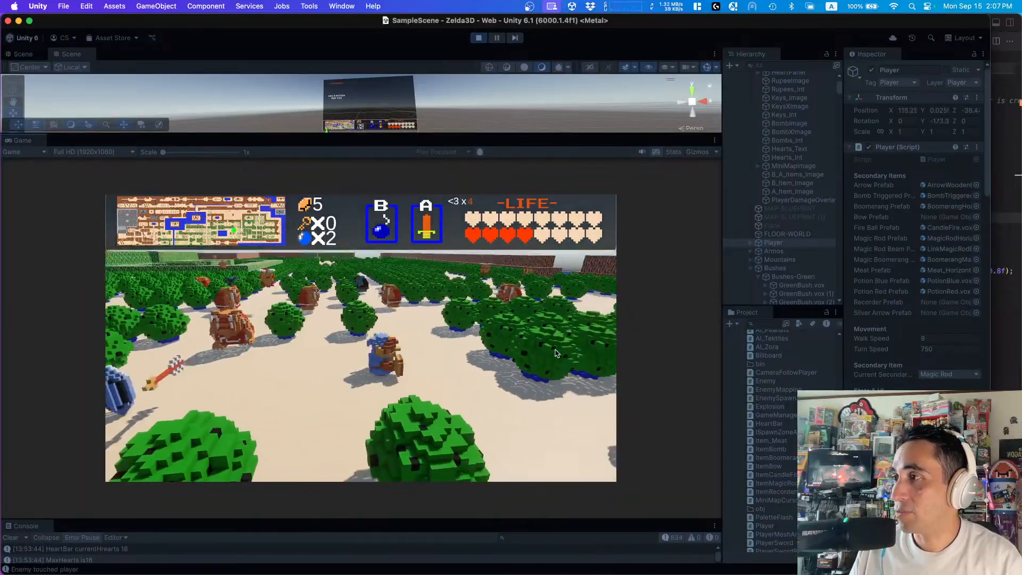
key(a)
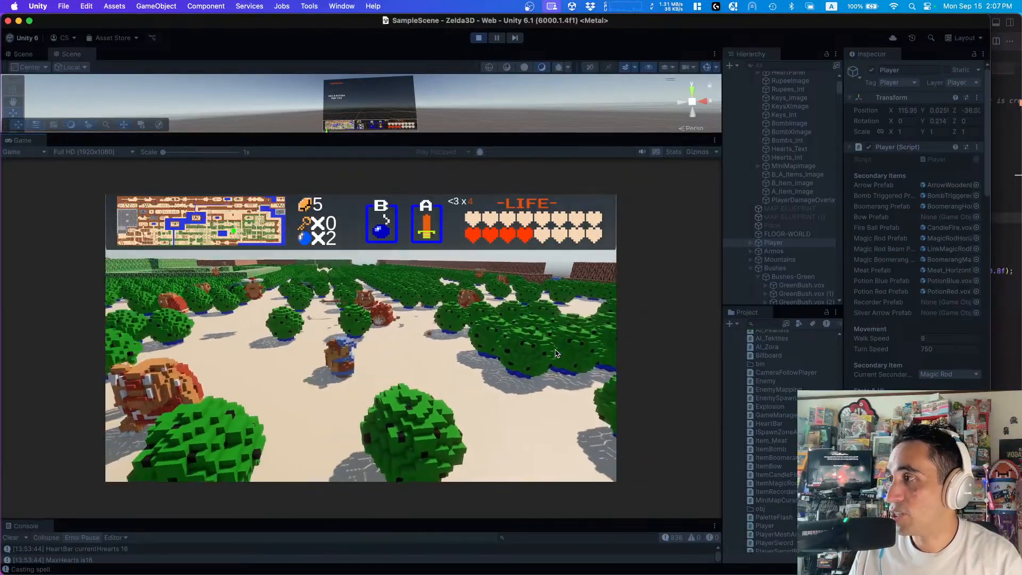
key(a)
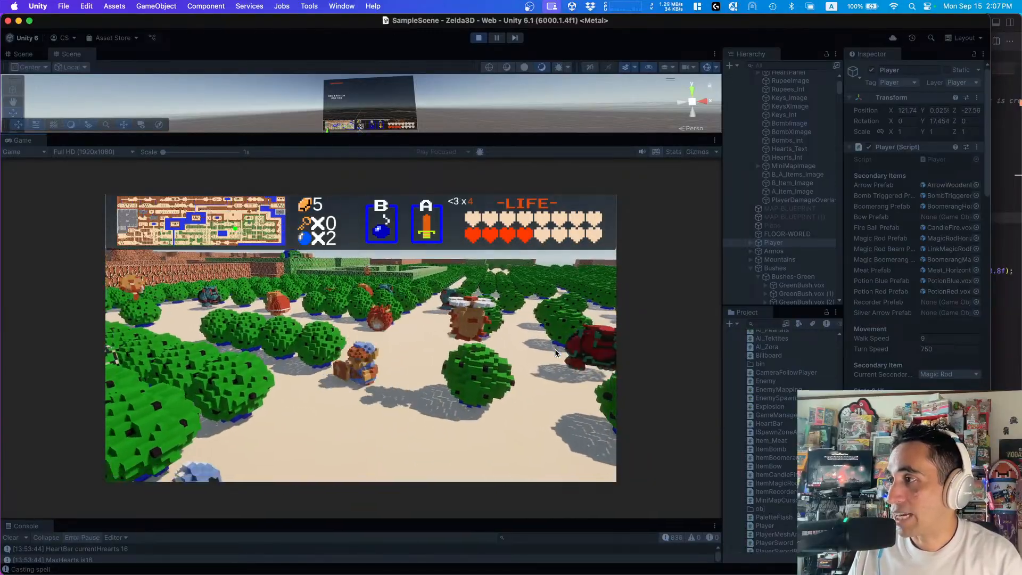
key(a)
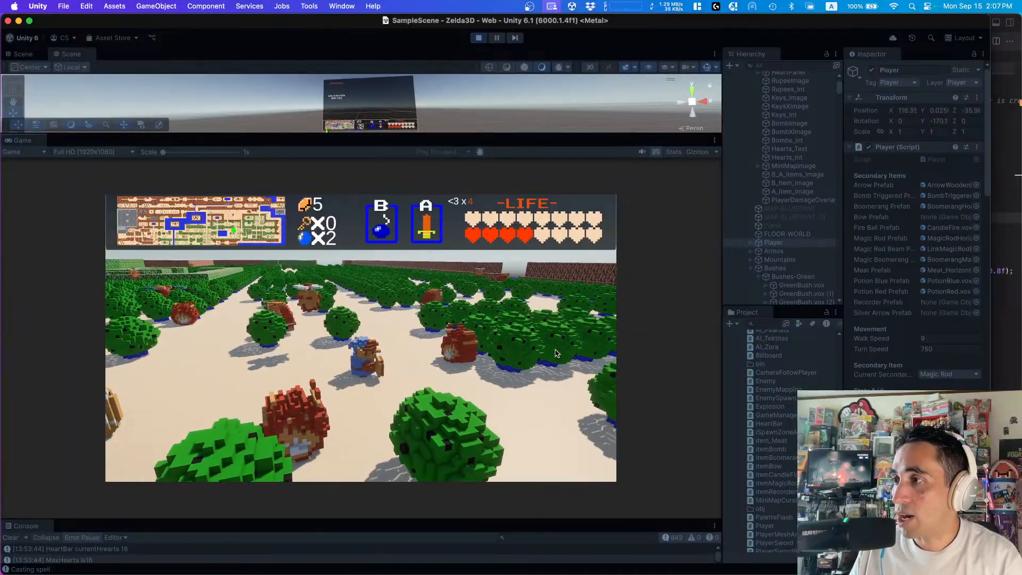
- Move back out of the bushes to the sandy lake shore, casting the magic rod at the enemies ahead
key(d)
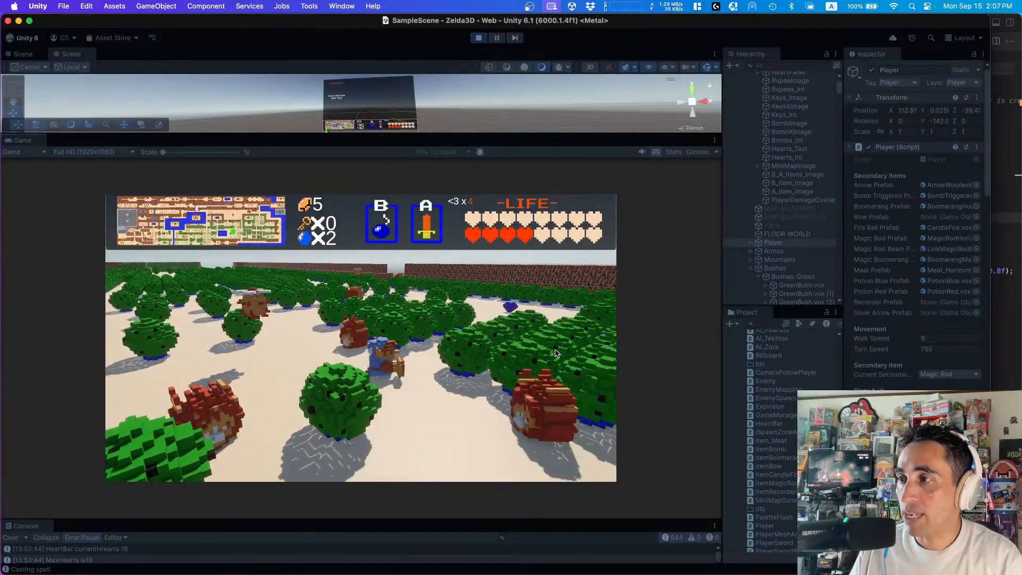
key(a)
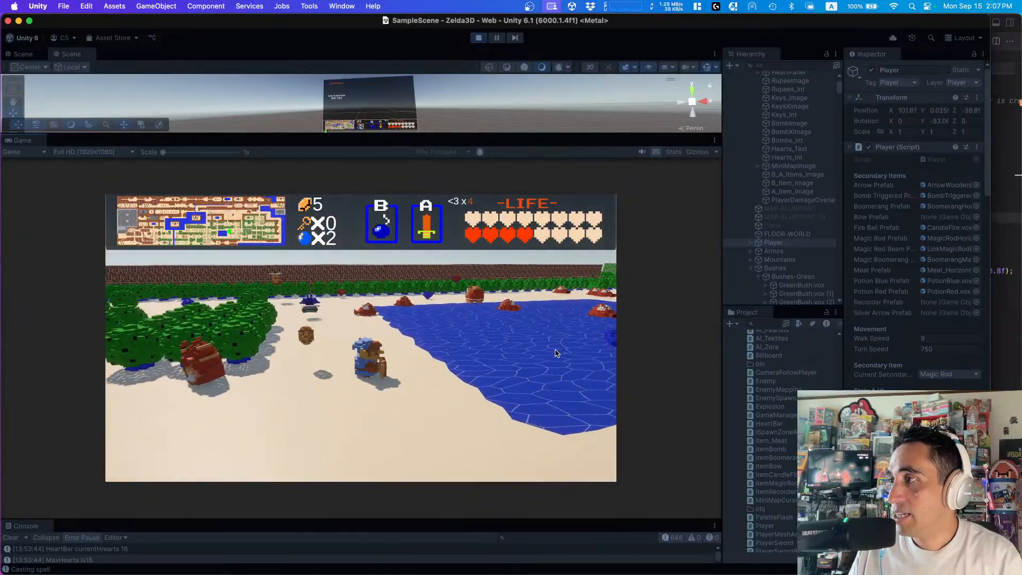
key(w)
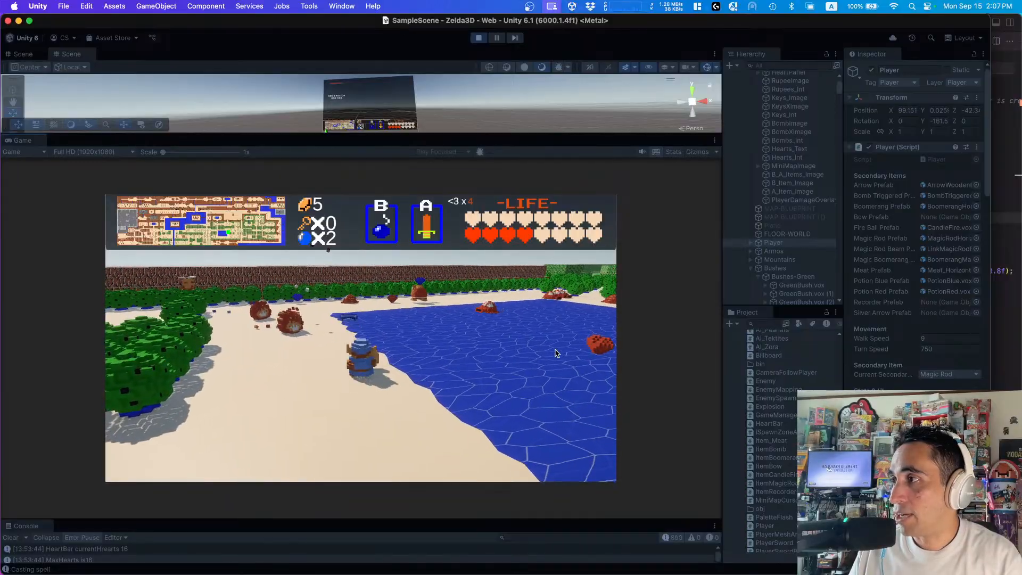
- Lead the player along the sandy shore and into the lake, casting the magic rod at nearby enemies
key(w)
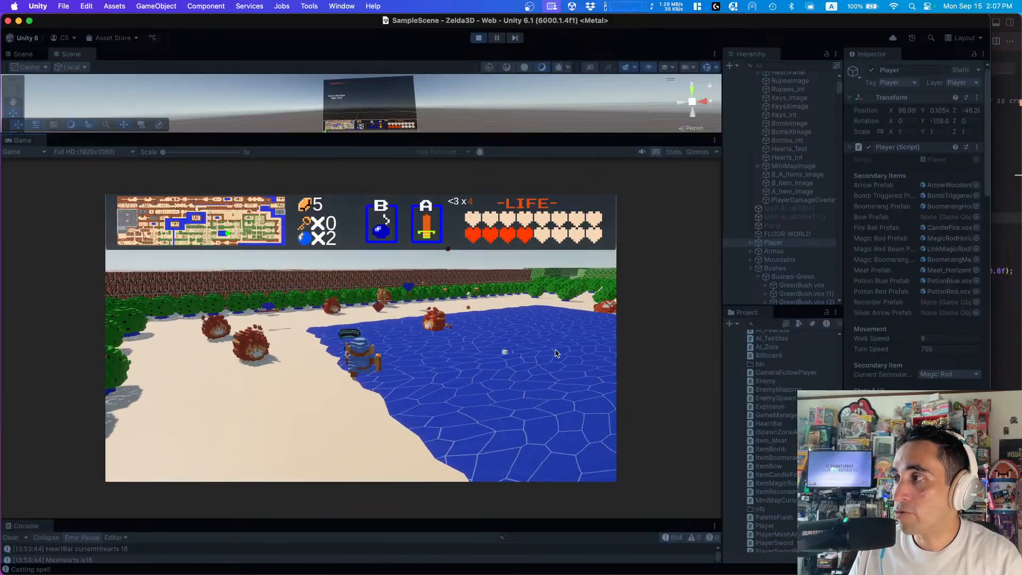
key(w)
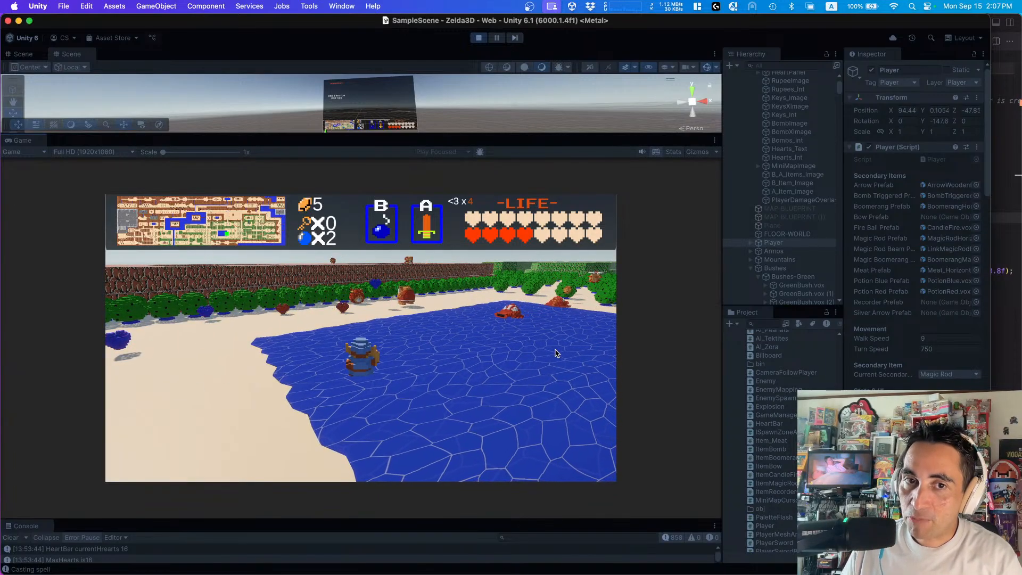
key(s)
key(d)
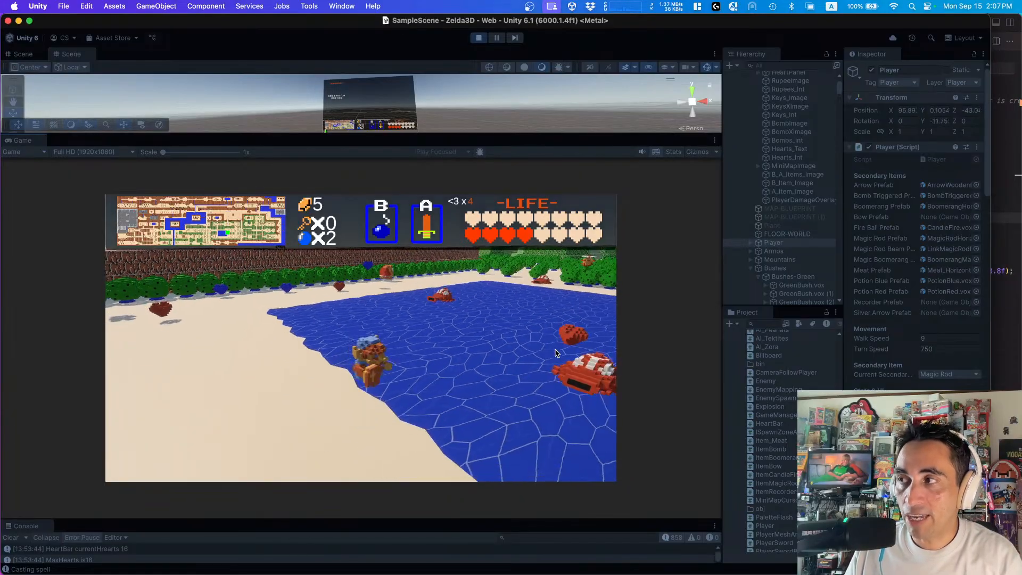
key(w)
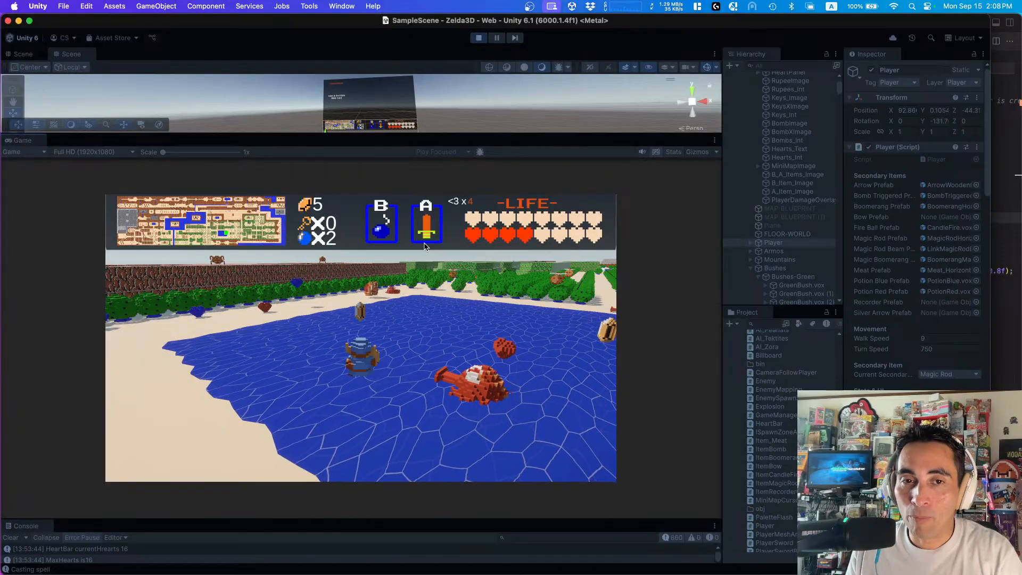
- Bring the player back out of the lake onto the sand, firing the magic rod at the enemies
key(Left)
key(Right)
key(Up)
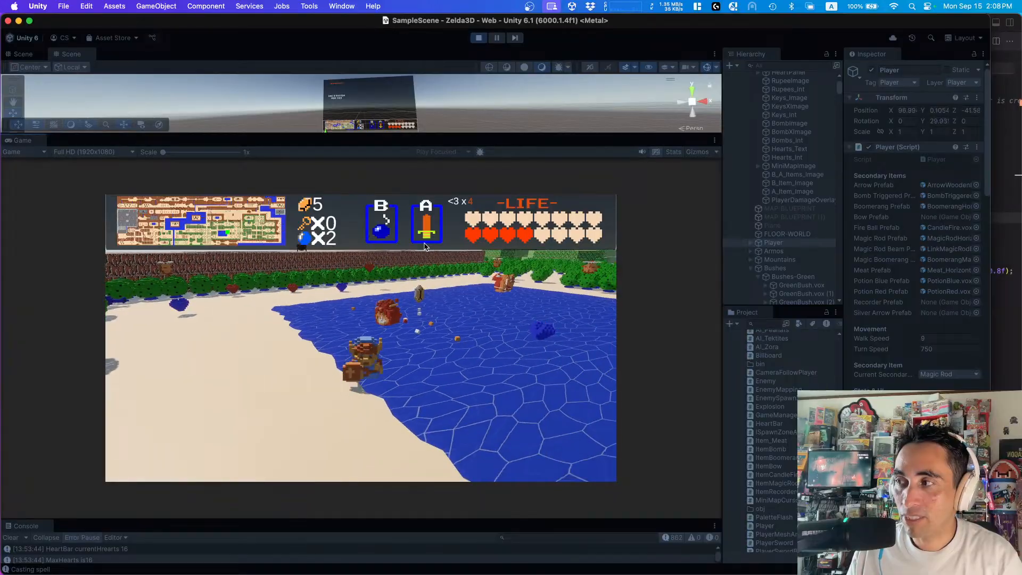
key(Up)
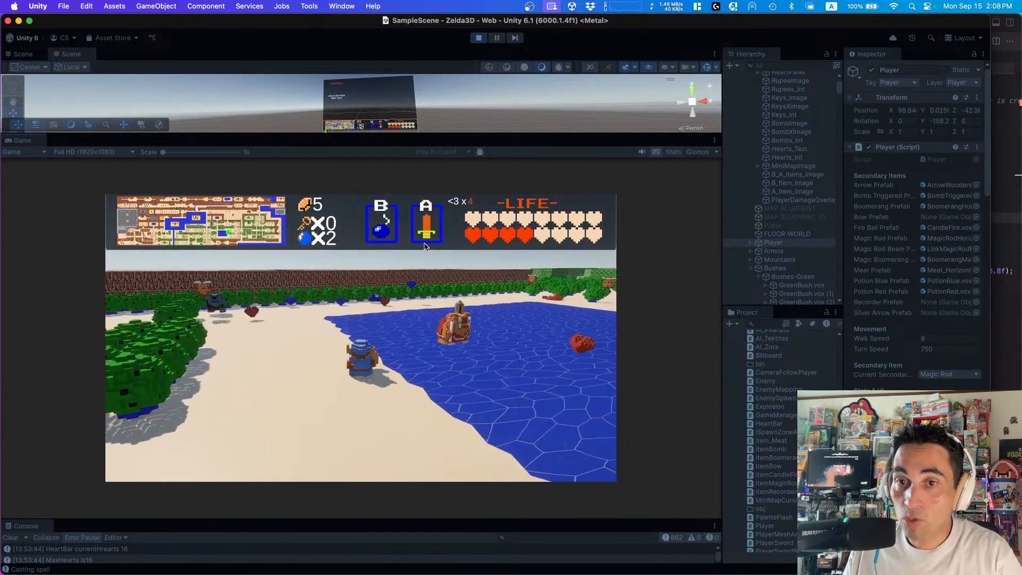
- Turn the player at the water's edge and hit the enemy in the lake with the magic rod
key(Left)
key(Right)
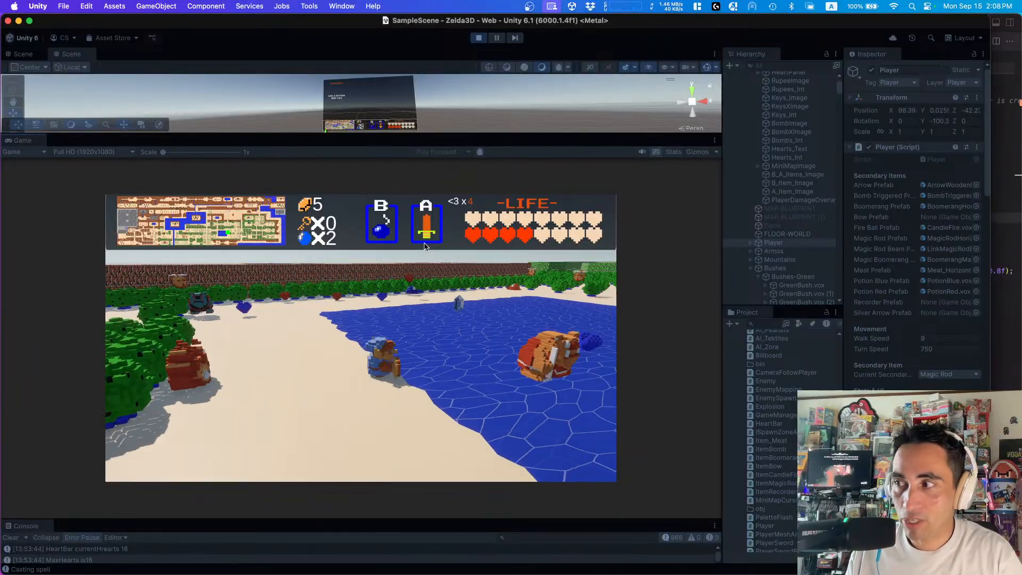
key(Left)
key(Up)
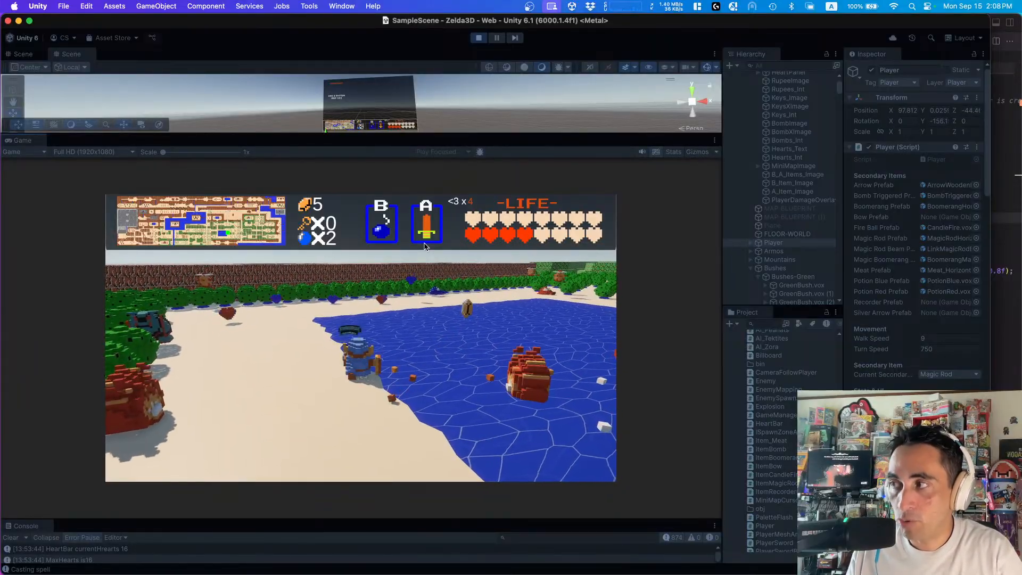
- Run the player across the sand to the hedge by the rock wall, collect hearts and return into the lake
key(Up)
key(Left)
key(Up)
key(Right)
key(Up)
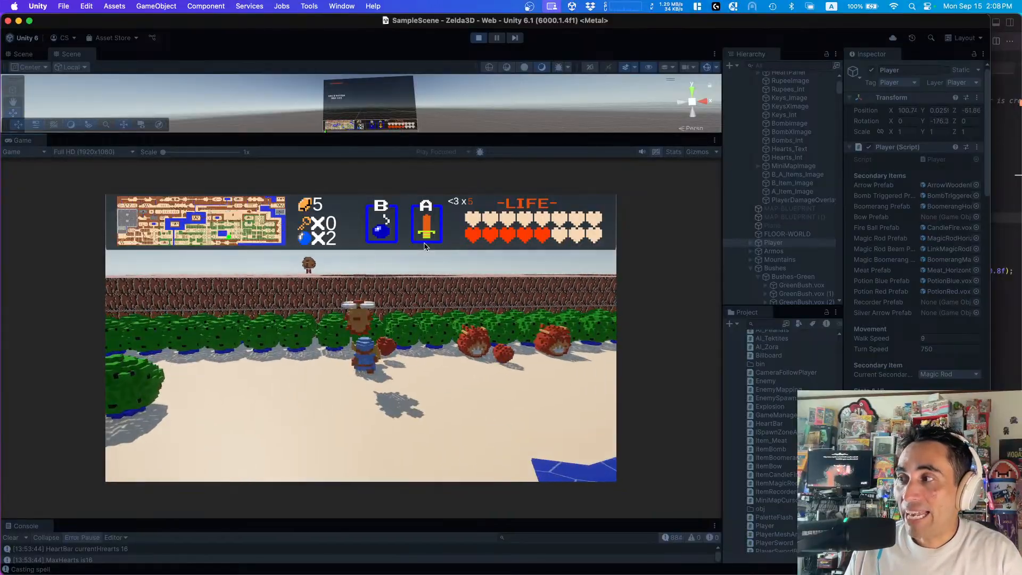
key(Right)
key(Left)
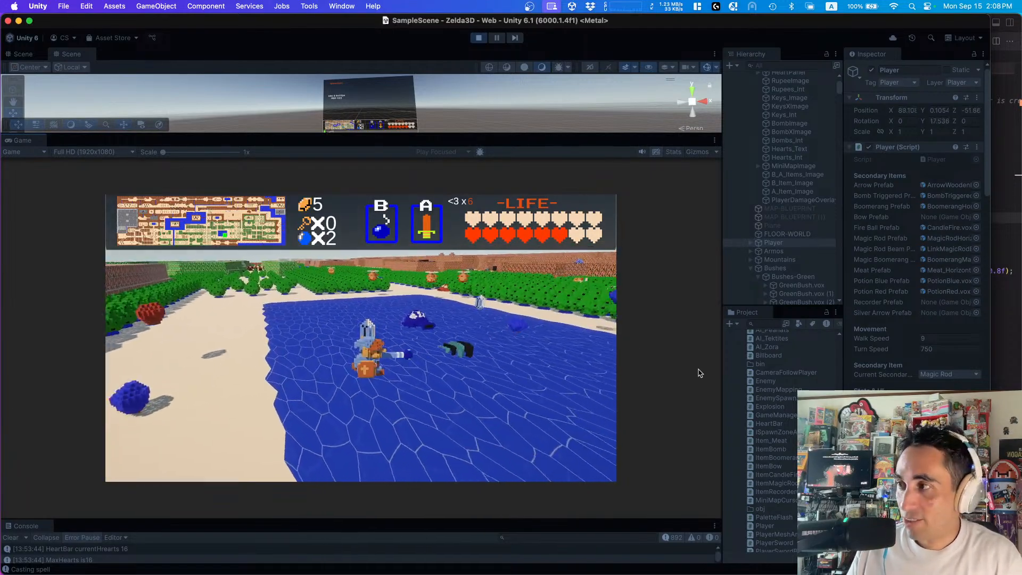
- Fight the enemies in and around the lake with the magic rod while crossing the water
key(Down)
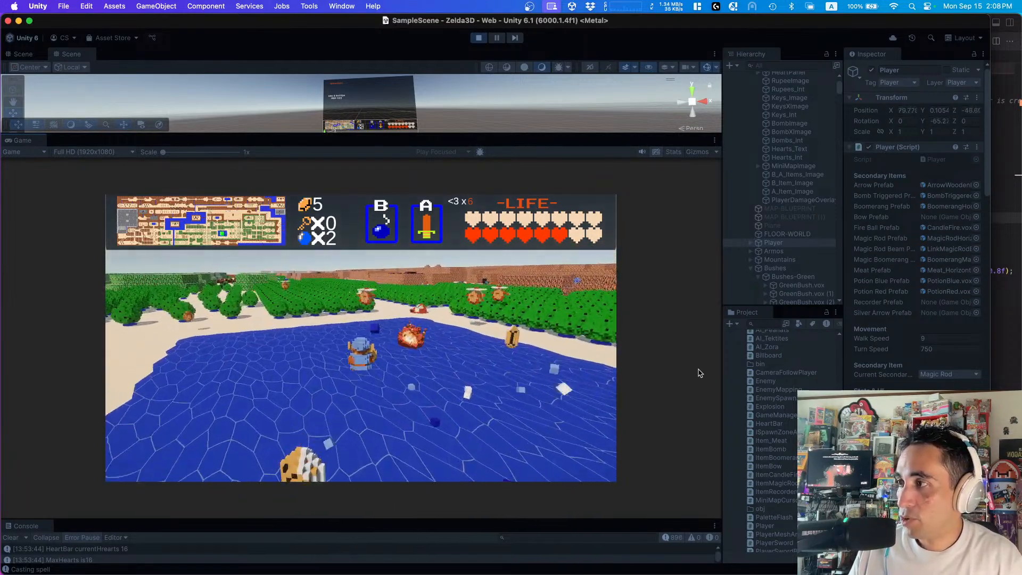
key(Up)
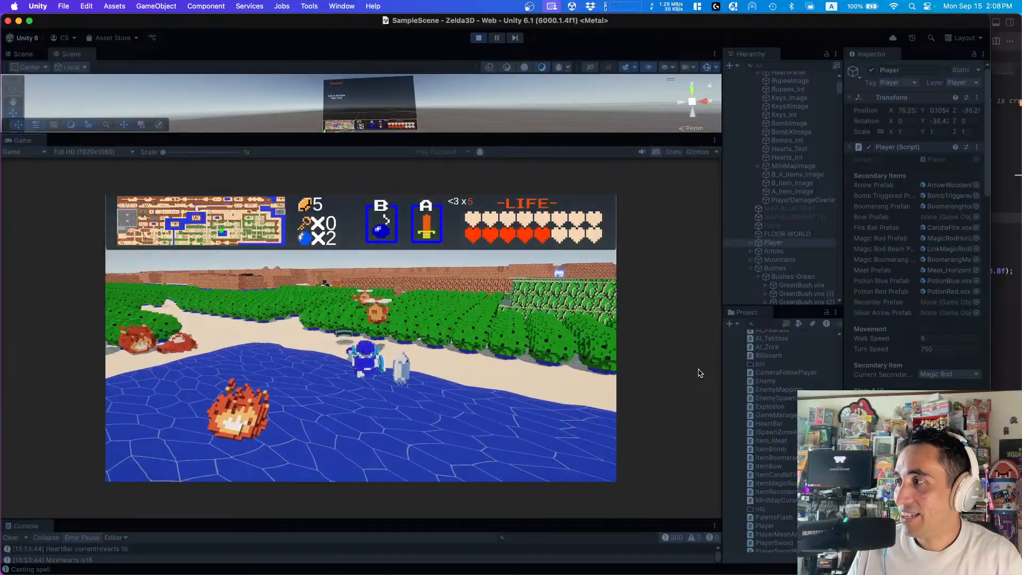
key(Up)
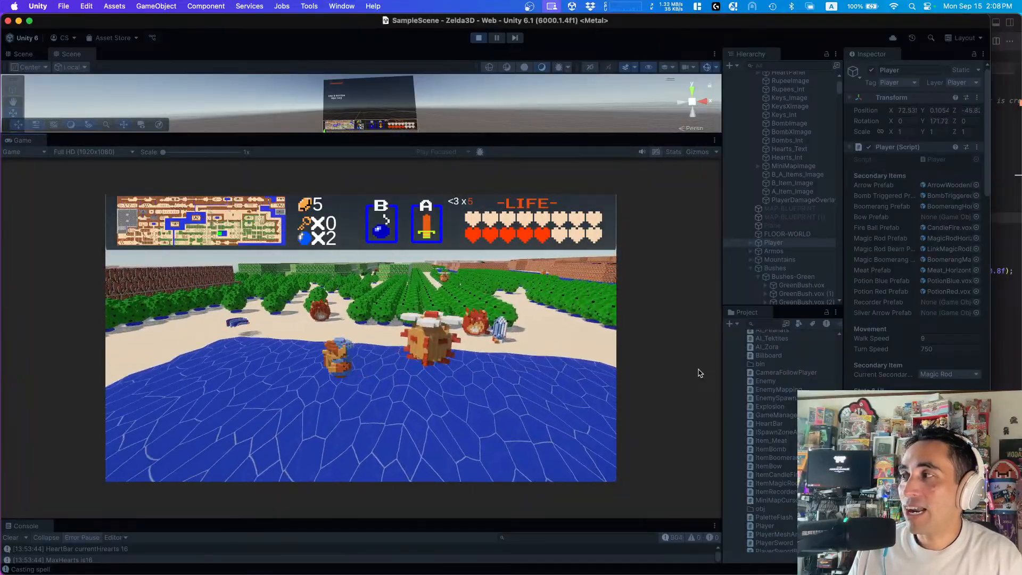
key(Up)
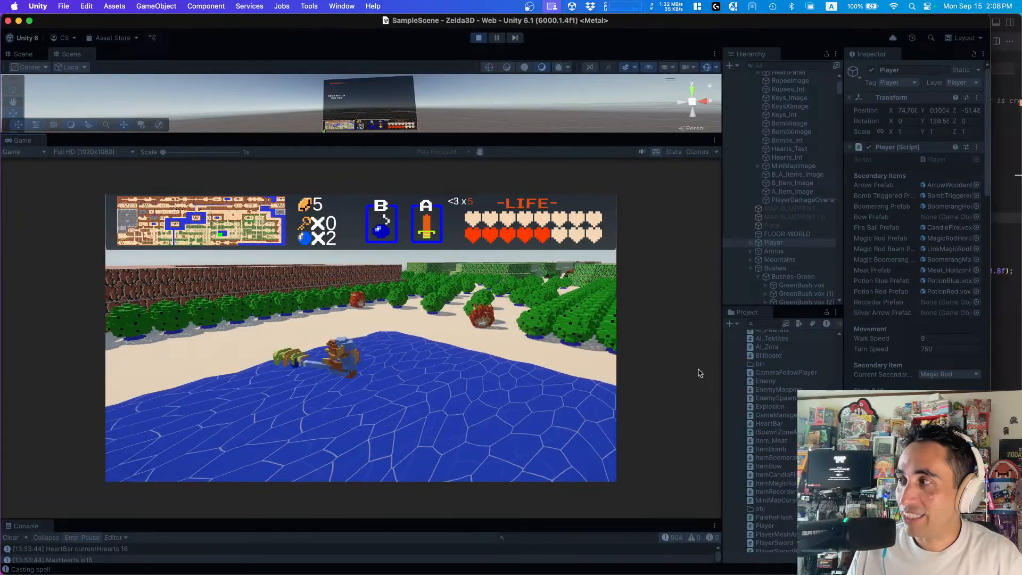
- Lead the player out of the lake onto the sand beside the hedge, casting the magic rod
key(Up)
key(Left)
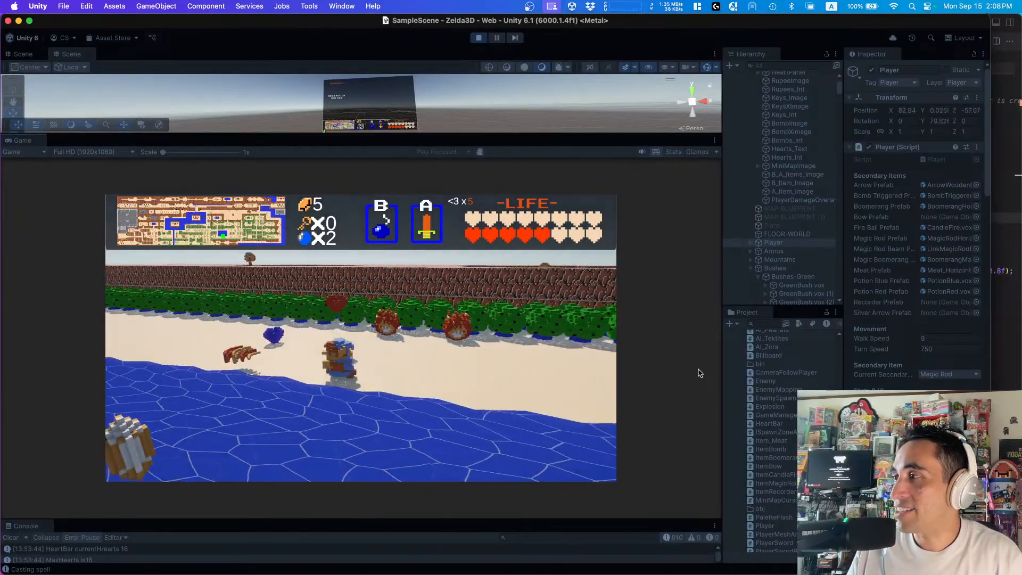
key(Up)
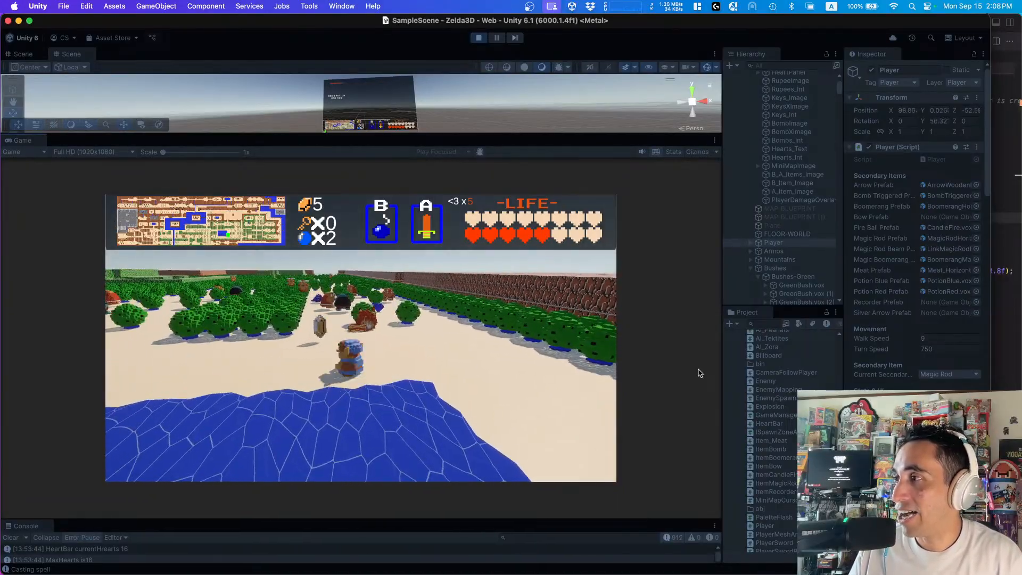
- Move the player back and forth on the sand between the hedge and the lake and pick up a heart
key(Right)
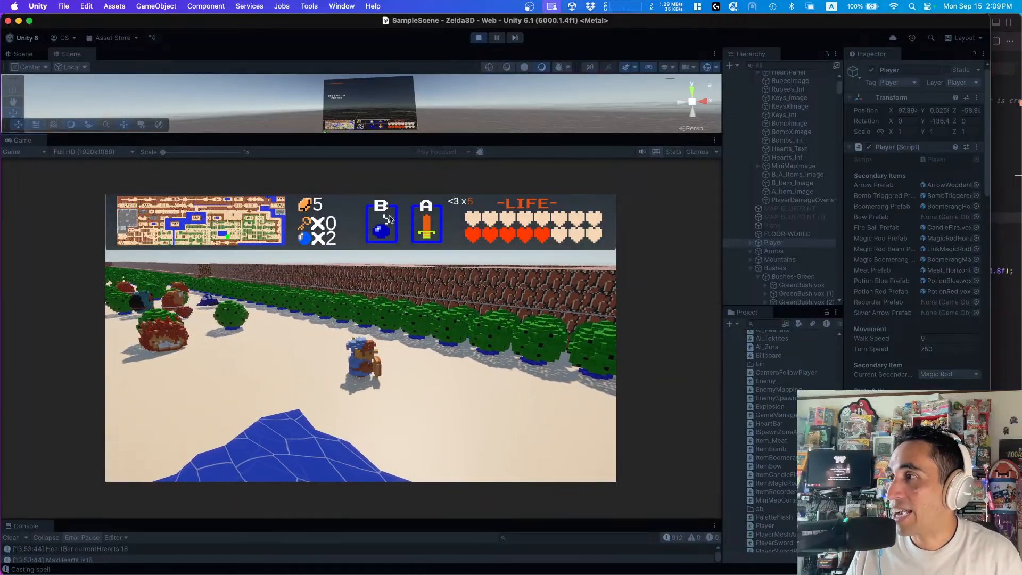
key(Left)
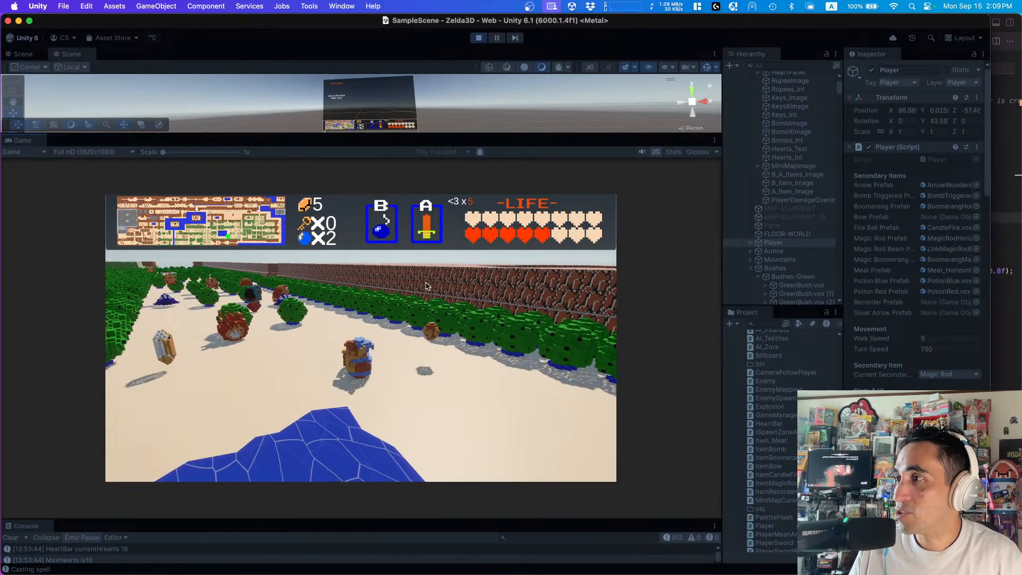
key(Right)
key(Left)
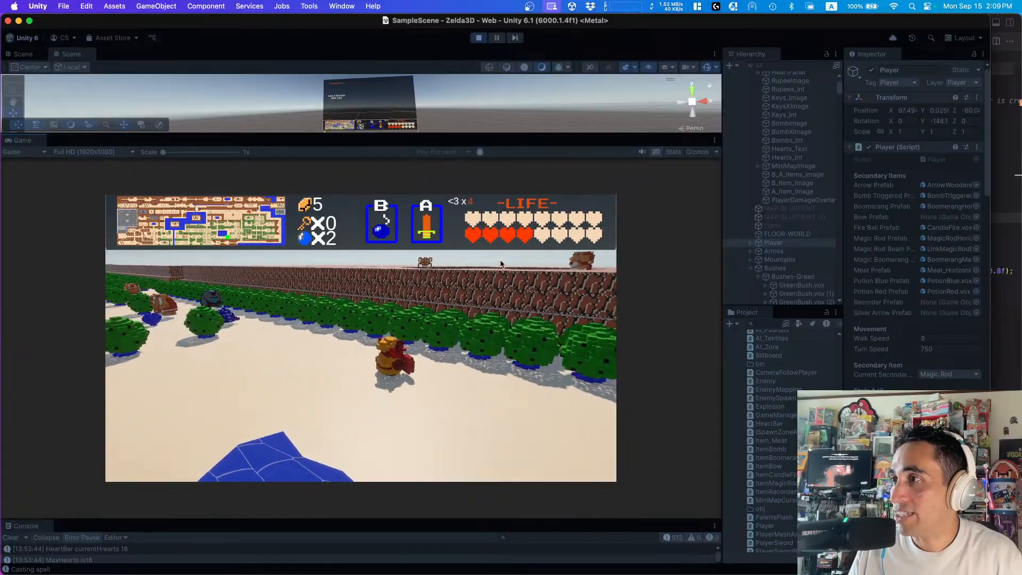
key(Right)
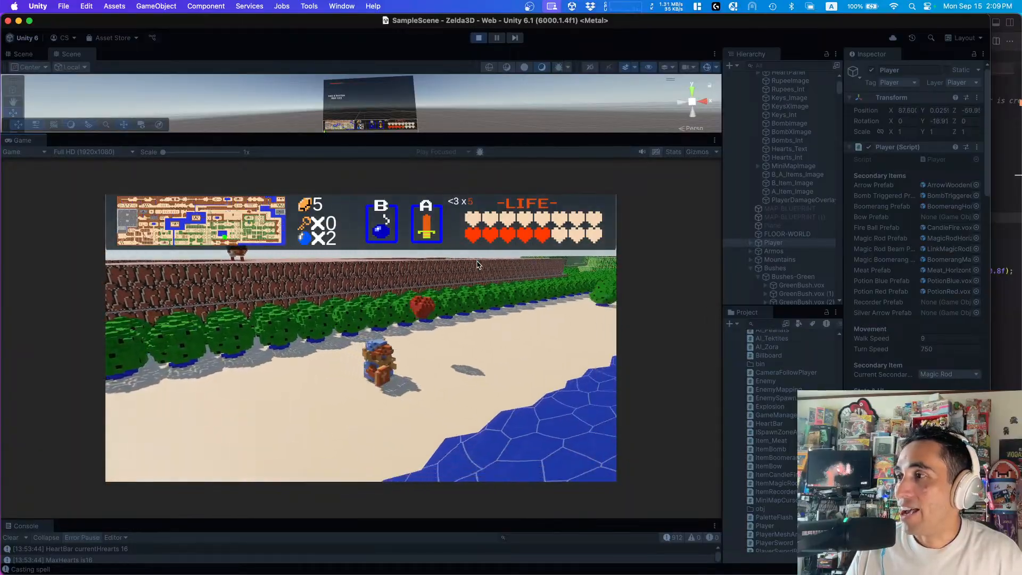
- Cross the lake to the shore by the dense bushes and collect a floating heart
key(Right)
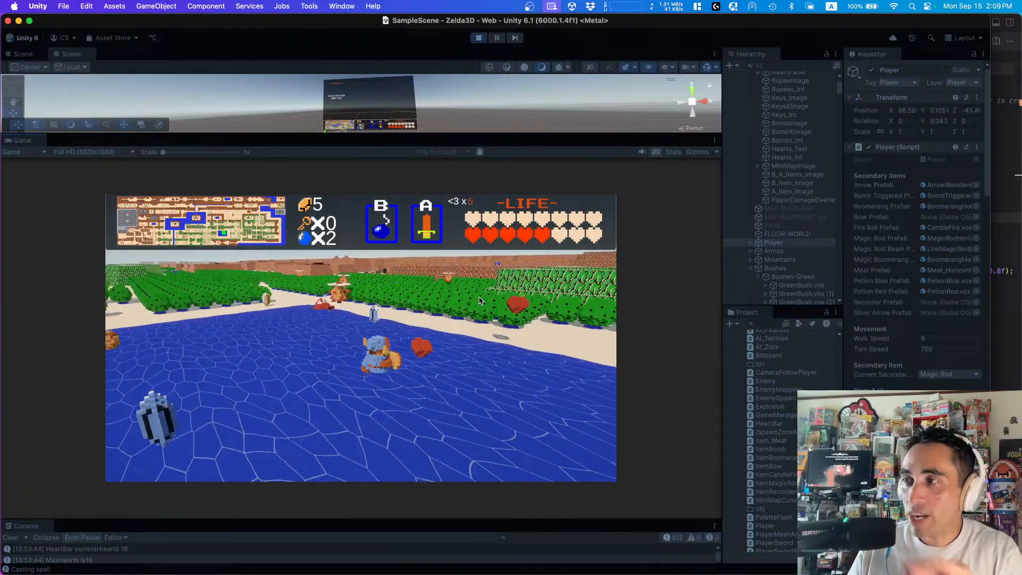
key(Right)
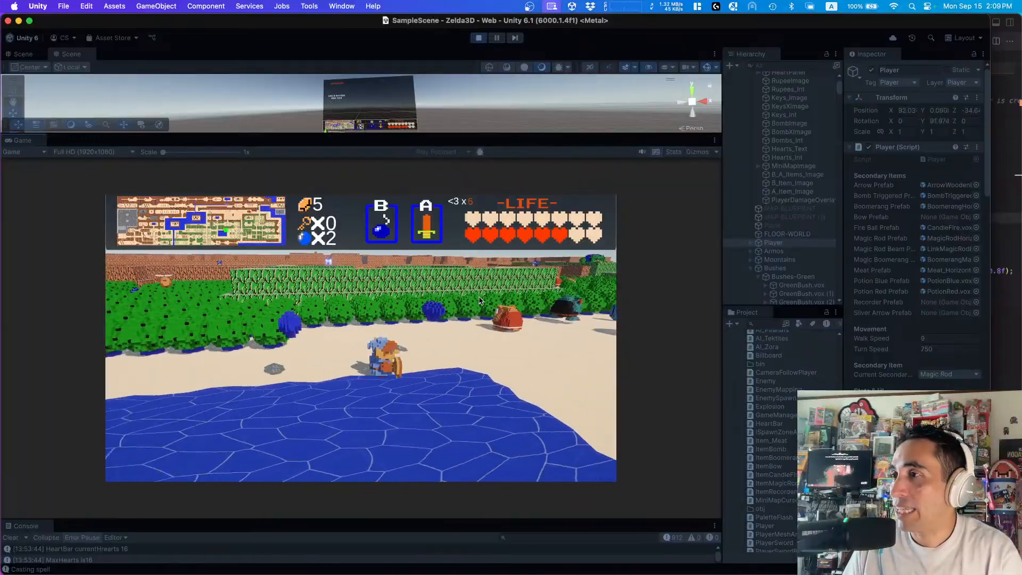
key(Left)
key(Left)
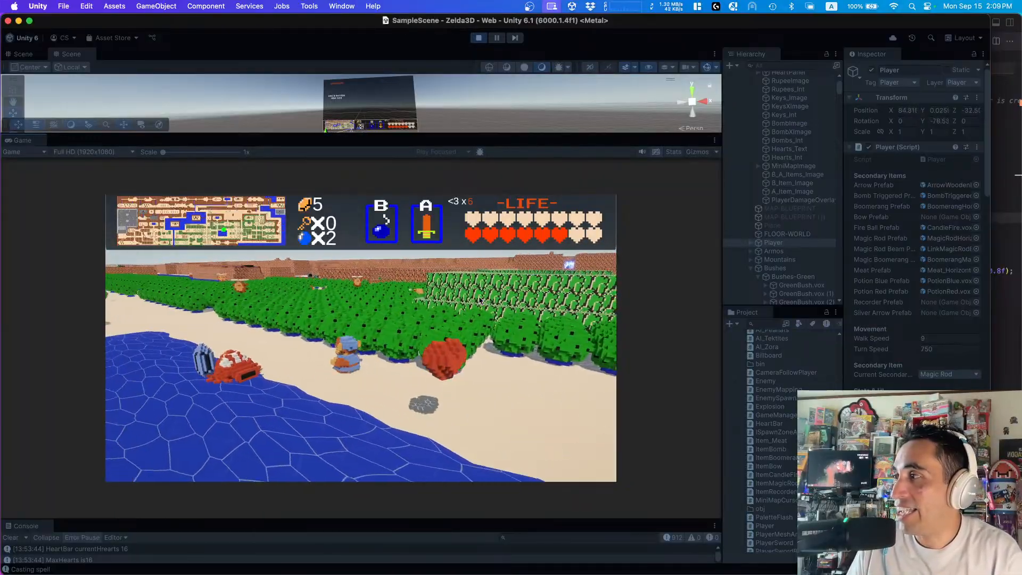
- Follow the sandy path between the rows of bushes and travel on to the next lake
key(Up)
key(Left)
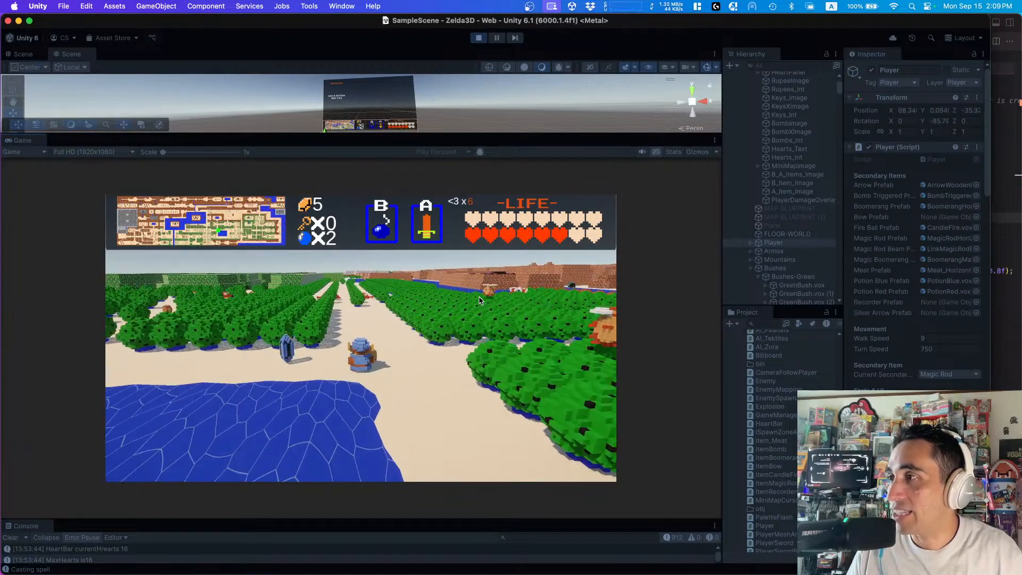
key(Up)
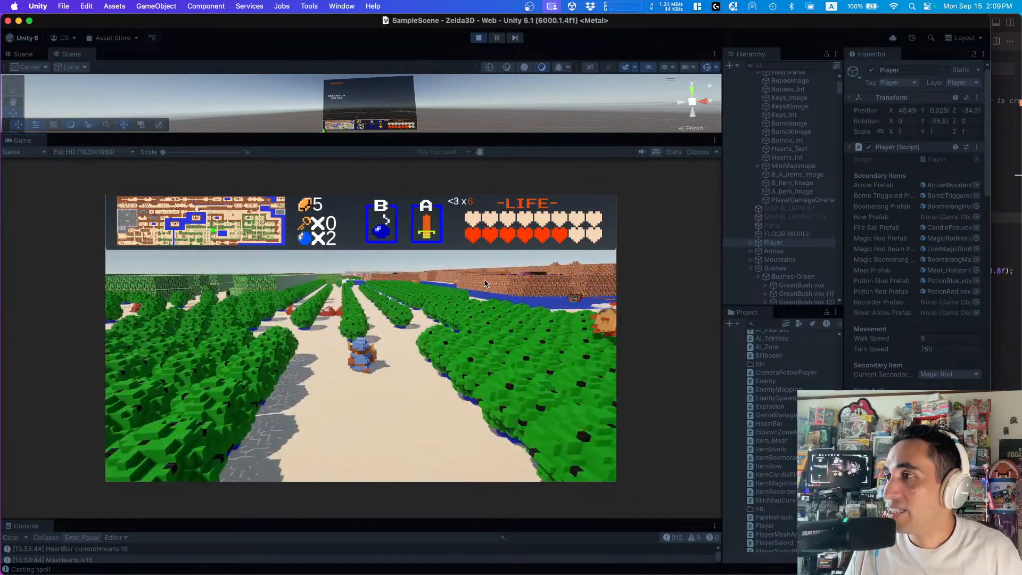
key(Right)
key(Up)
key(Left)
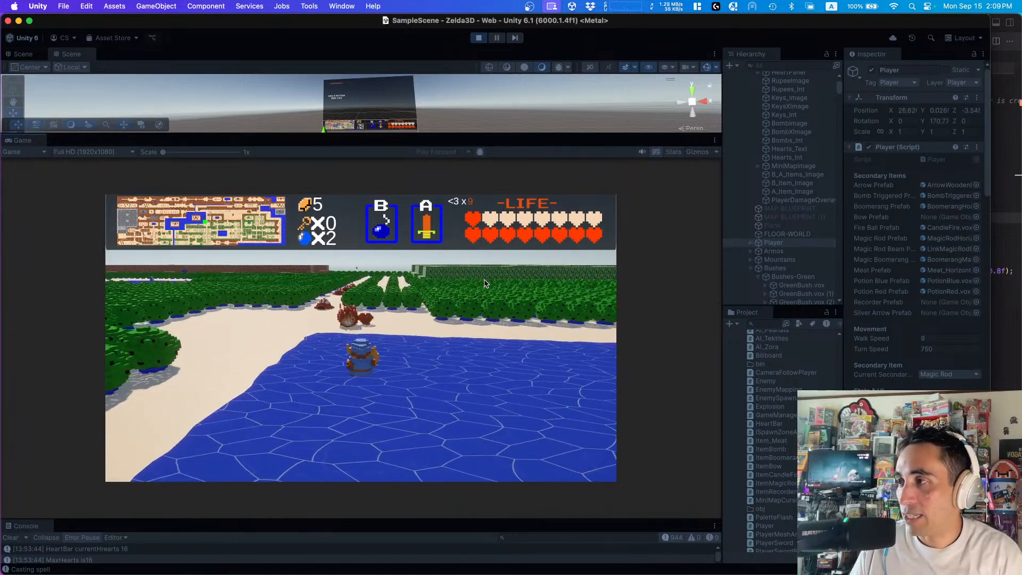
- Attack the enemies on the sand beside this lake with the magic rod, circling through the water's edge
key(Up)
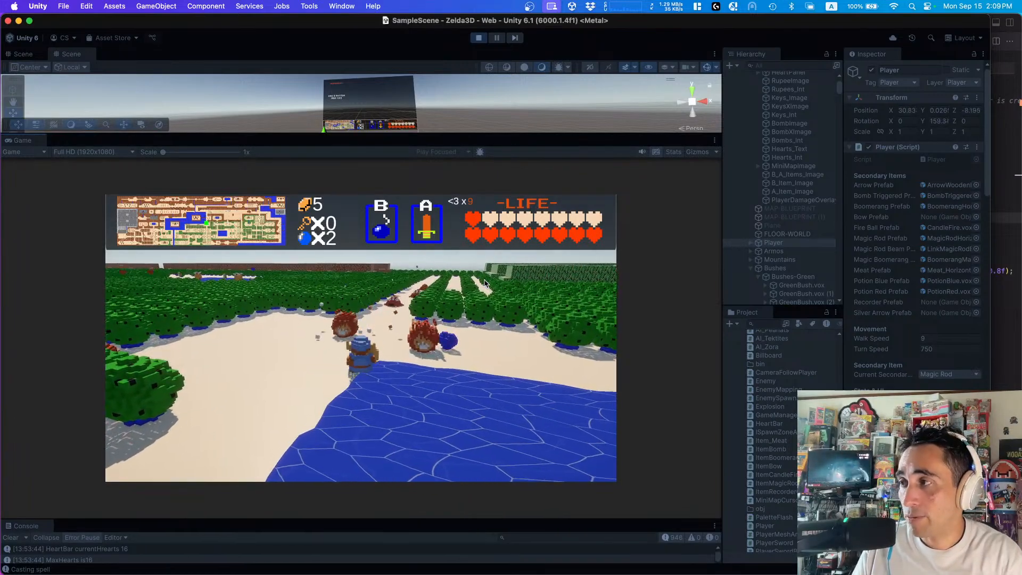
key(Right)
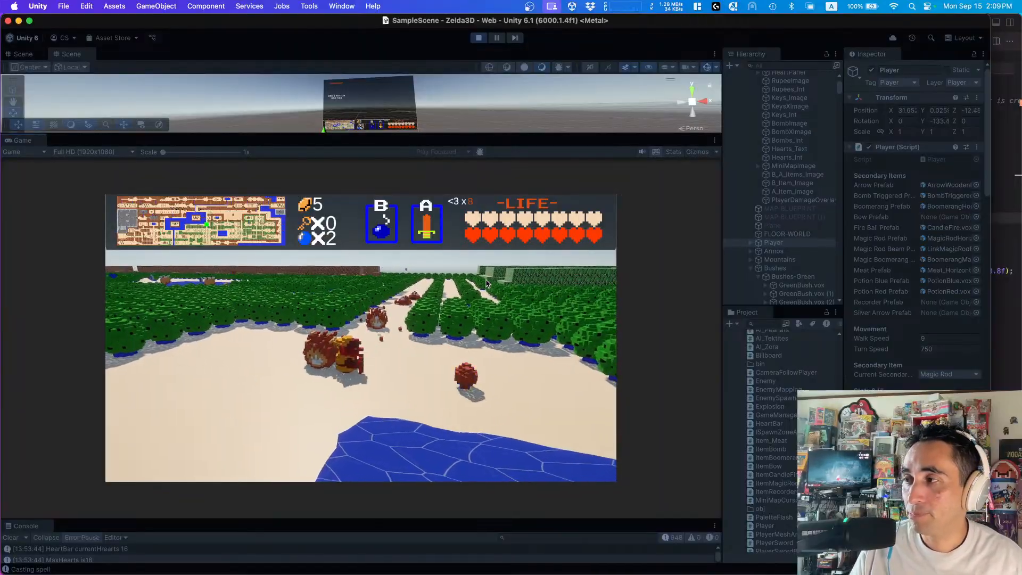
key(Down)
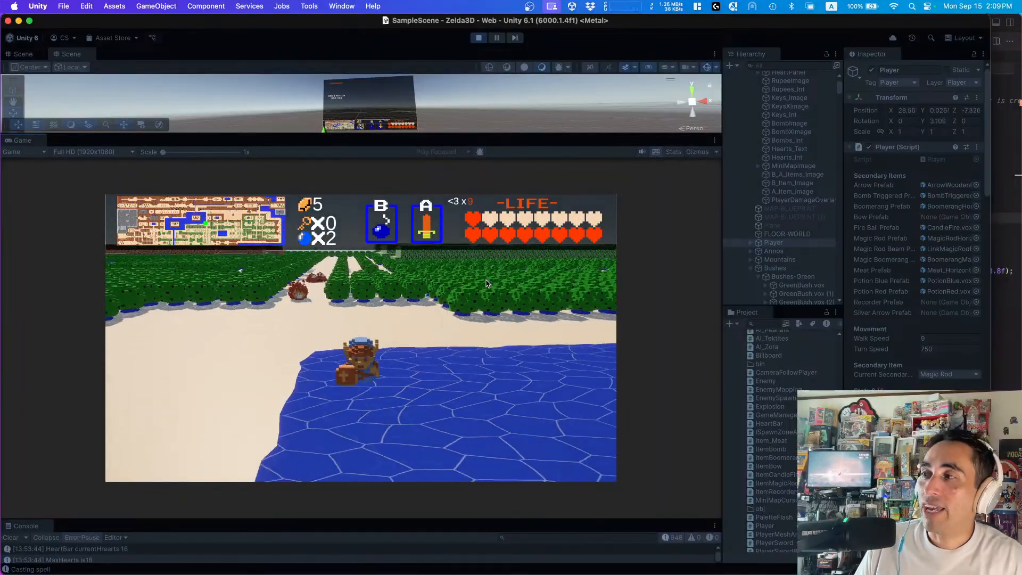
key(Left)
key(Up)
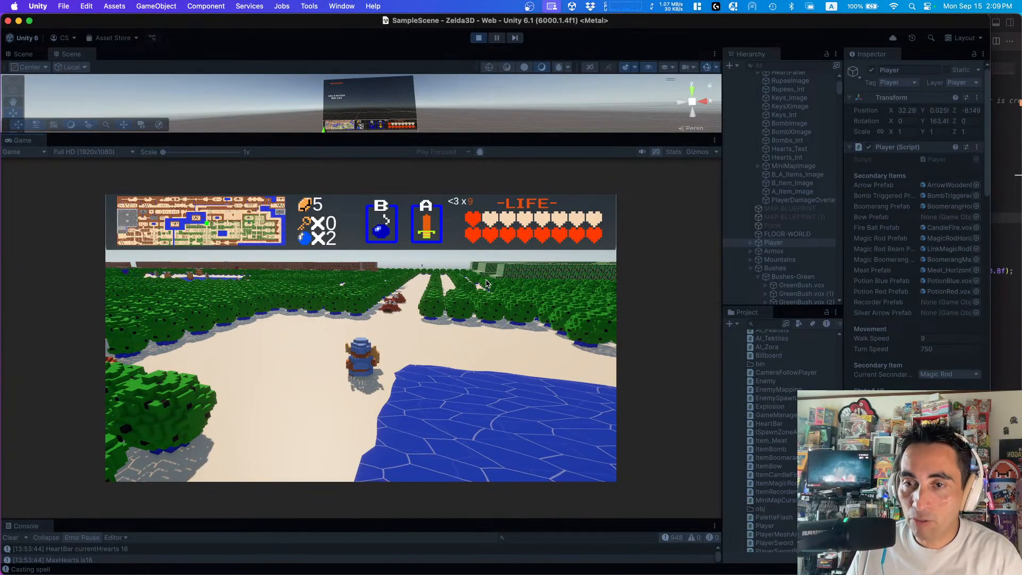
- Walk the player up to the bushes and back across the clearing, fighting the enemies near the path
key(Up)
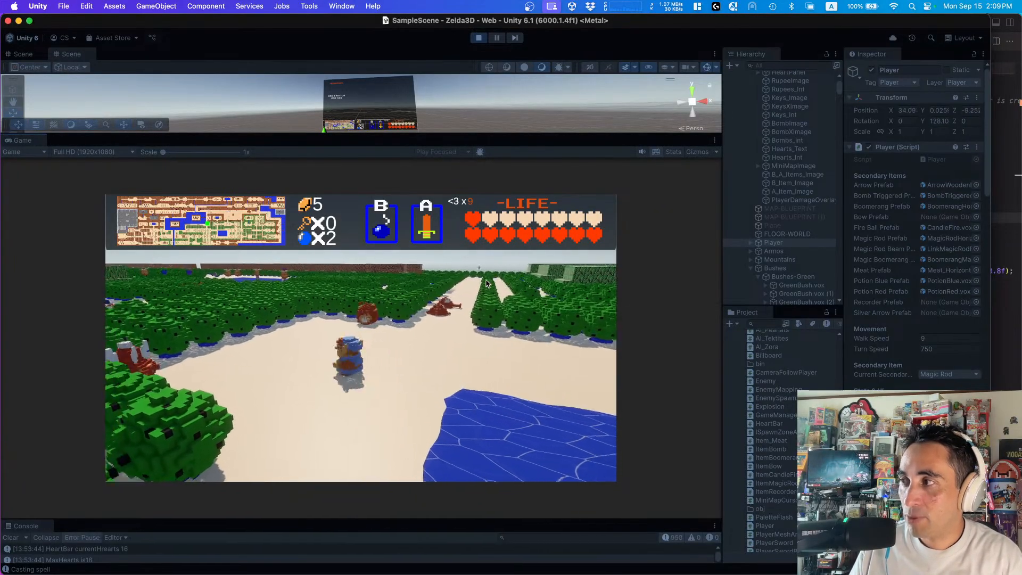
key(Right)
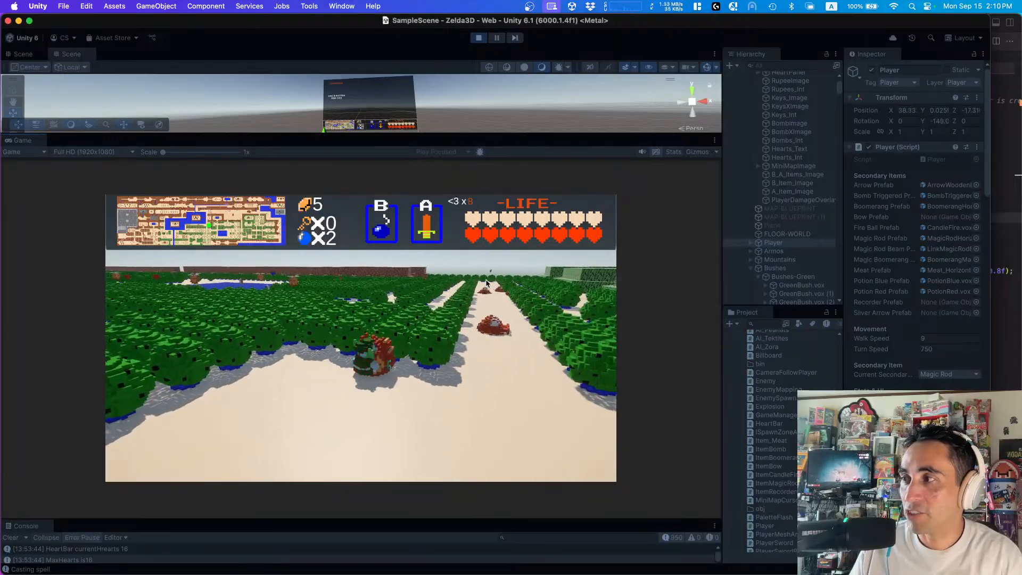
key(Down)
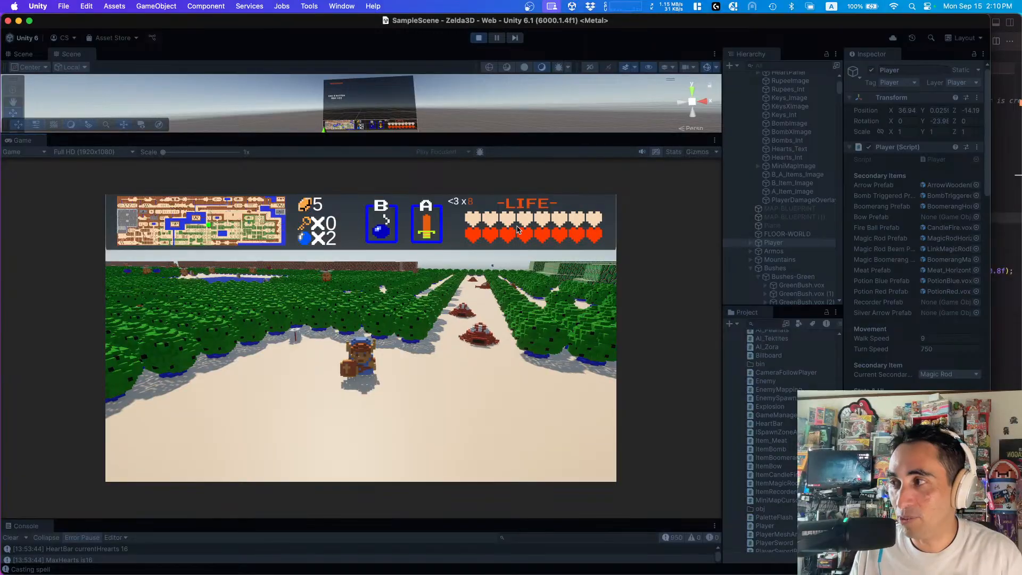
key(Down)
key(Up)
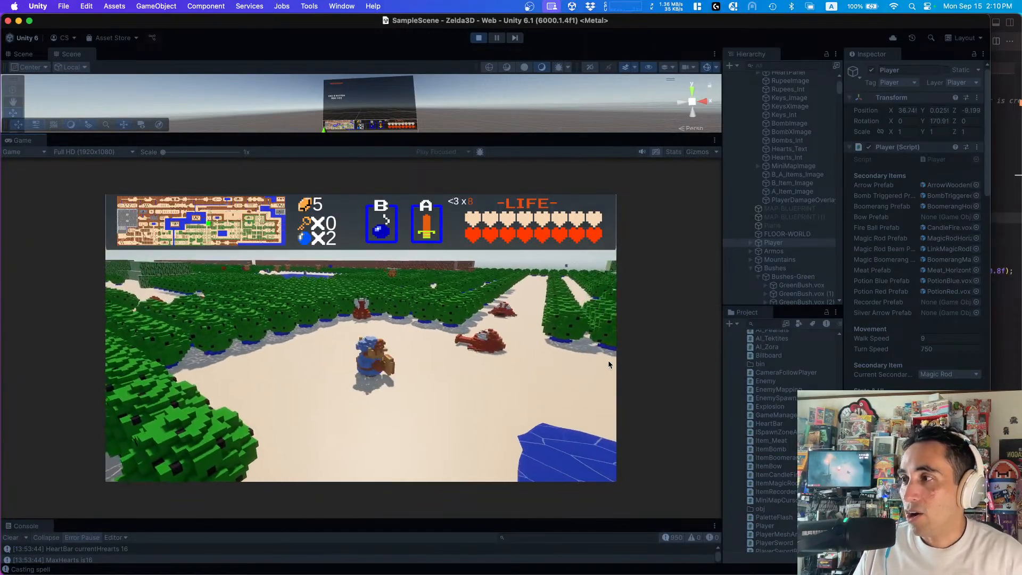
- Switch the Player's current secondary item to Recorder, try it out in the game and stop play mode
click(949, 375)
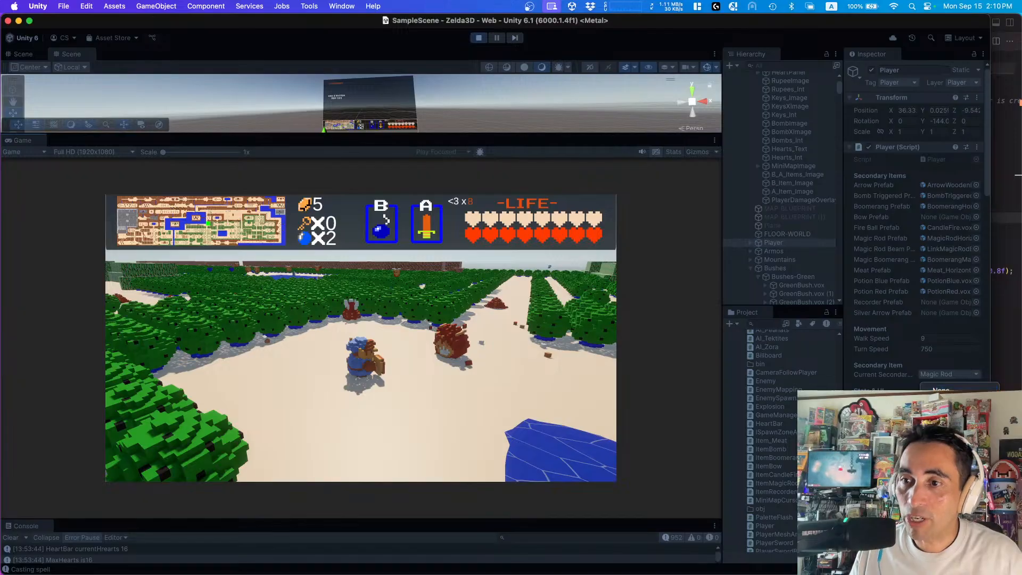
click(948, 486)
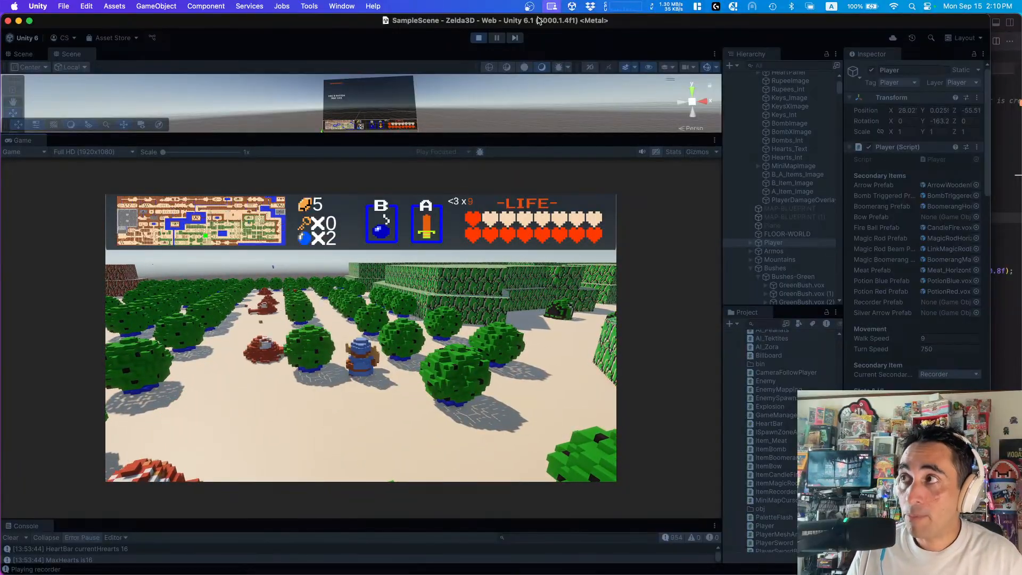
click(478, 37)
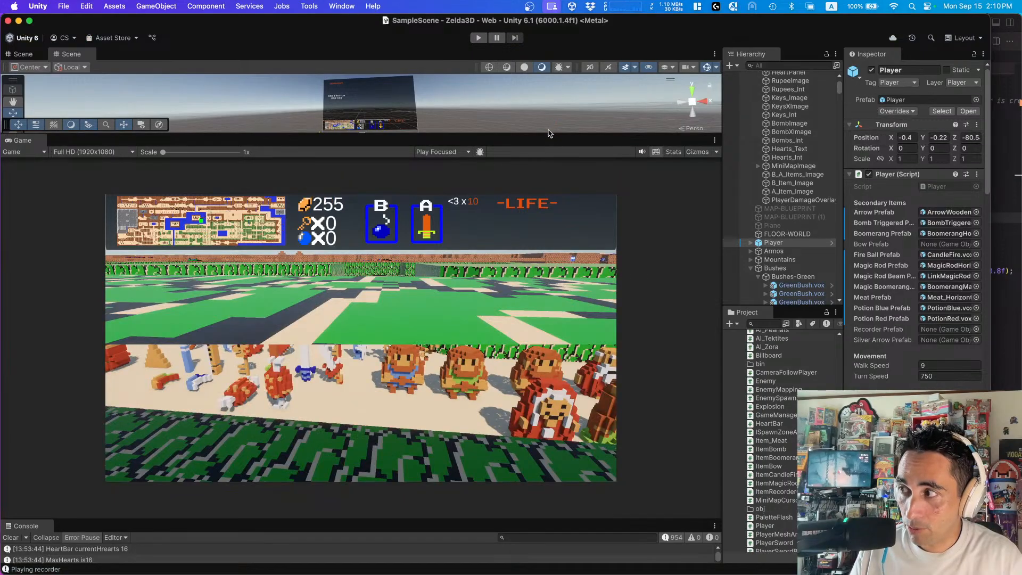
- Enlarge the Scene view and survey the bushes, green mountains and sandy paths of the game world
drag(529, 136, 525, 424)
click(23, 53)
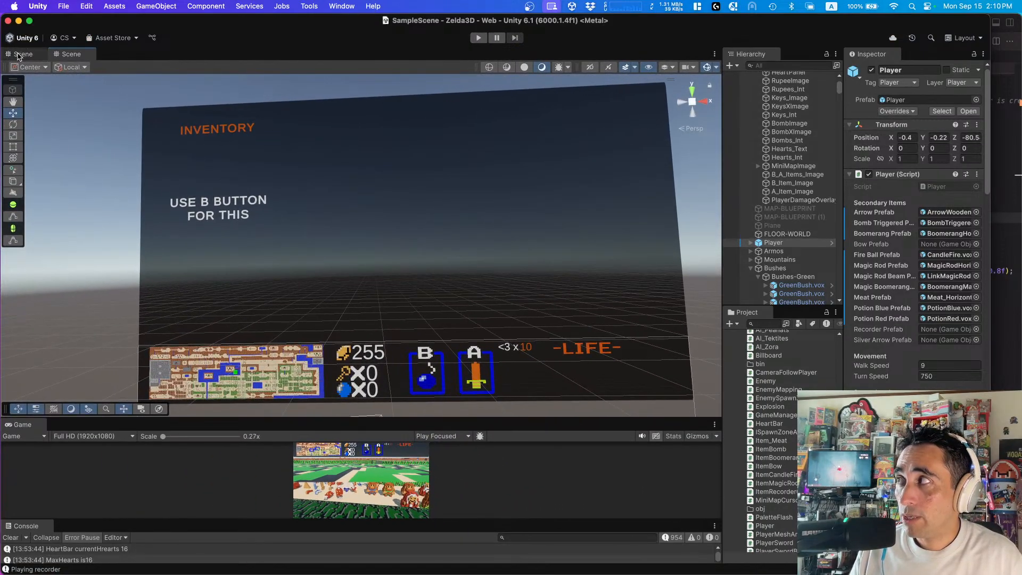
alt+drag(277, 212, 314, 334)
scroll(312, 289, down, 6)
scroll(312, 289, up, 4)
key(Up)
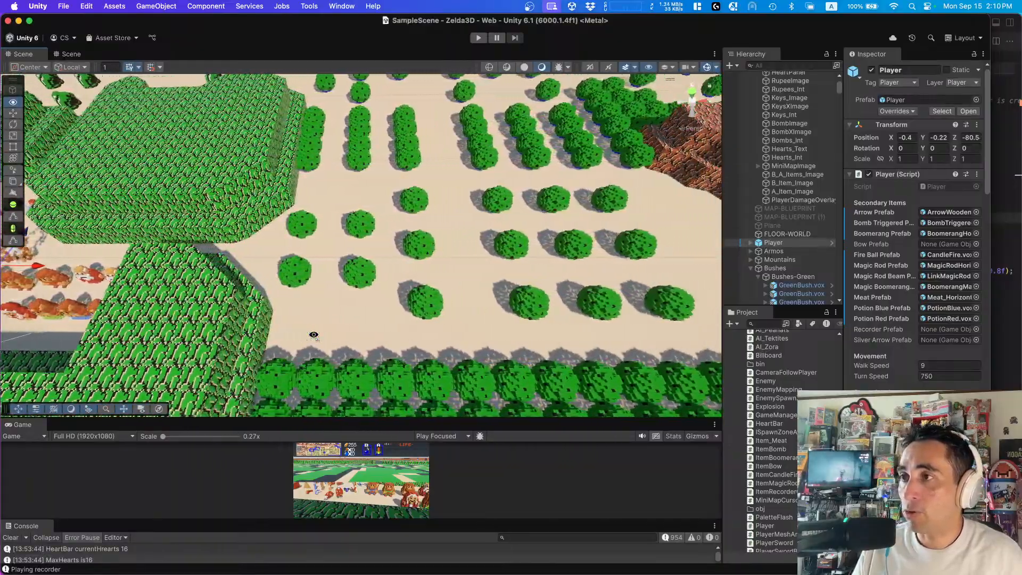
key(Up)
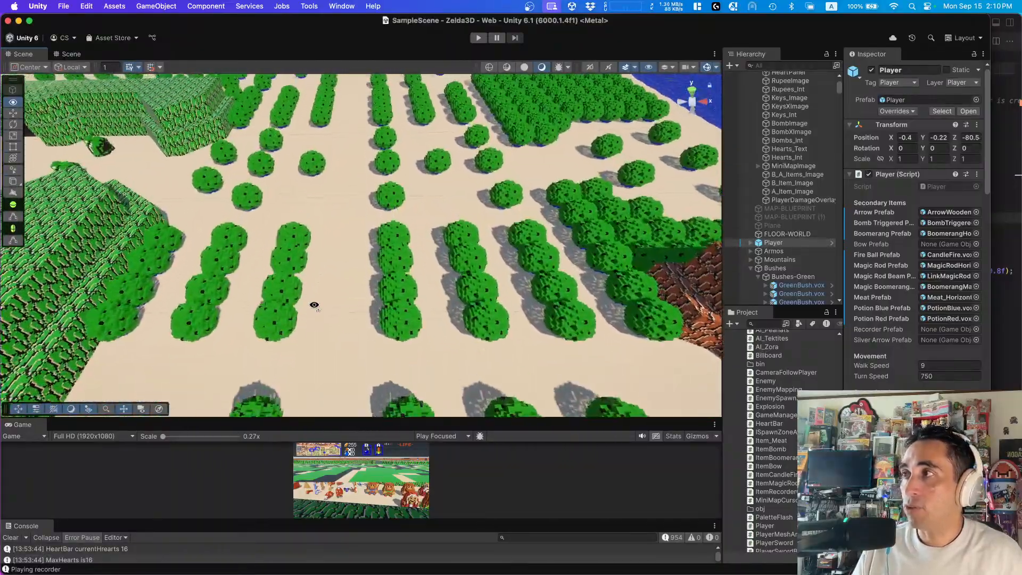
key(Up)
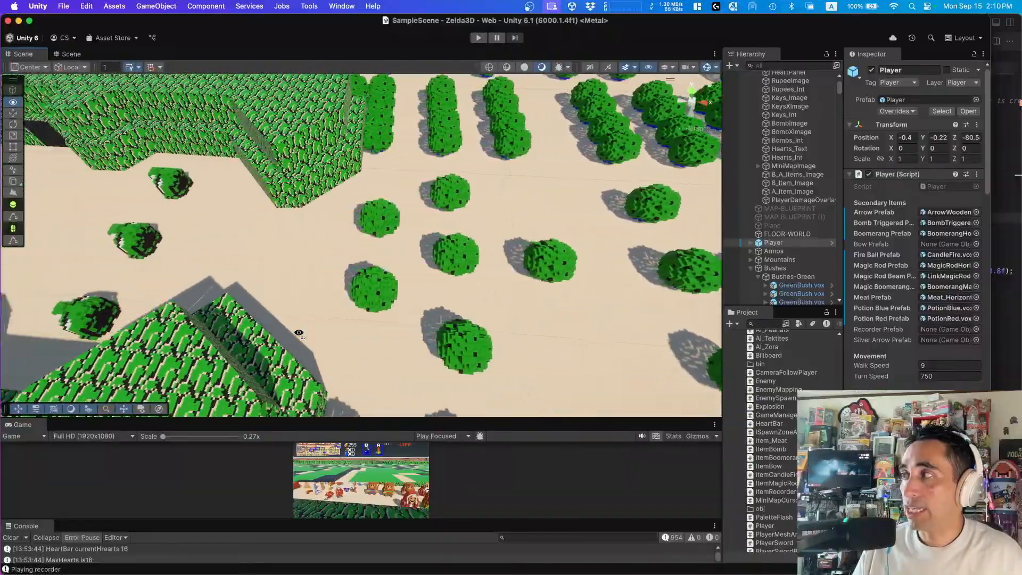
key(Down)
key(Up)
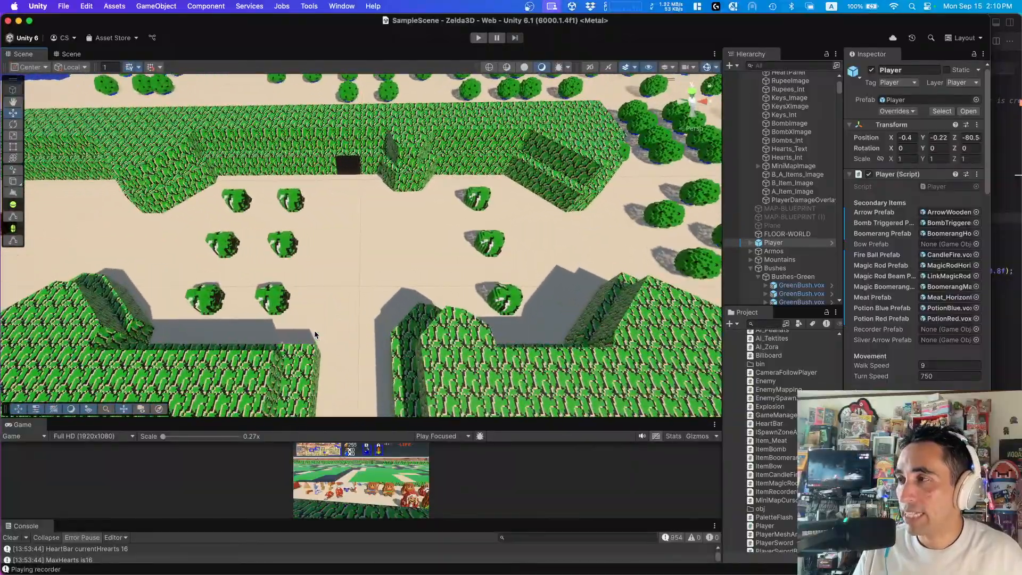
- Examine the display area with the item models, the Player, the cyclone and the merchants from several distances
scroll(314, 332, down, 1)
key(Up)
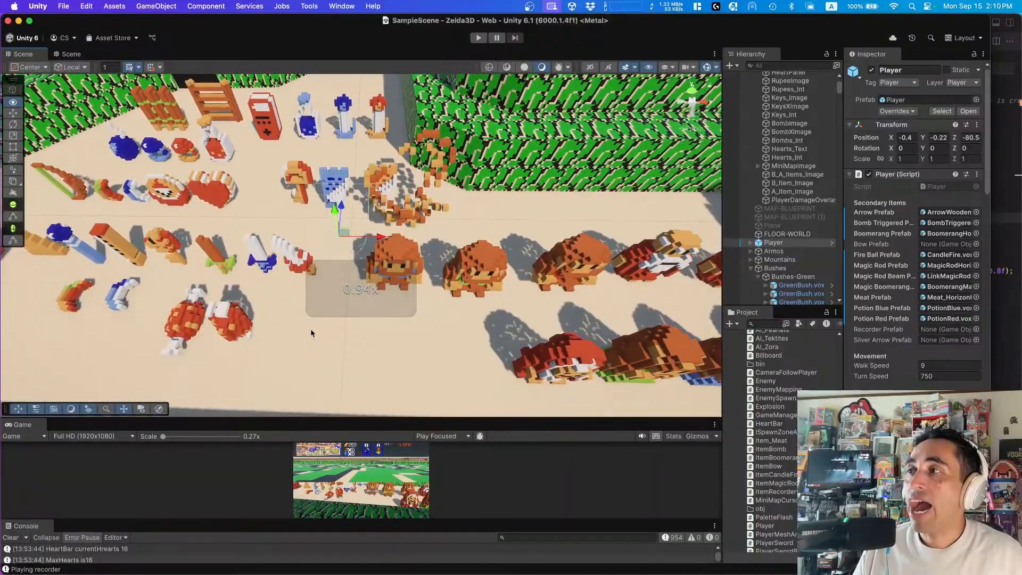
key(Up)
scroll(313, 333, down, 1)
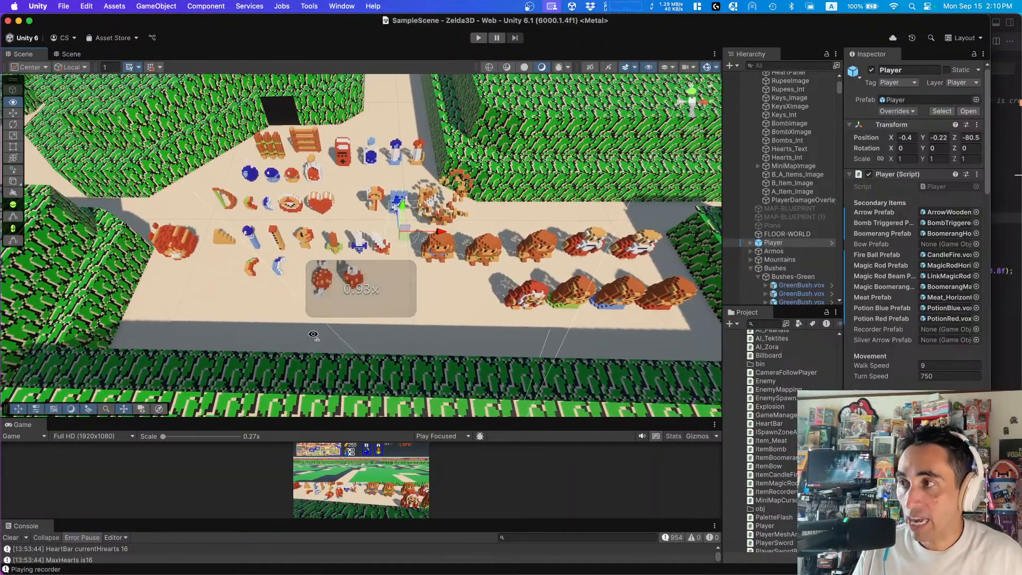
right_drag(313, 334, 319, 338)
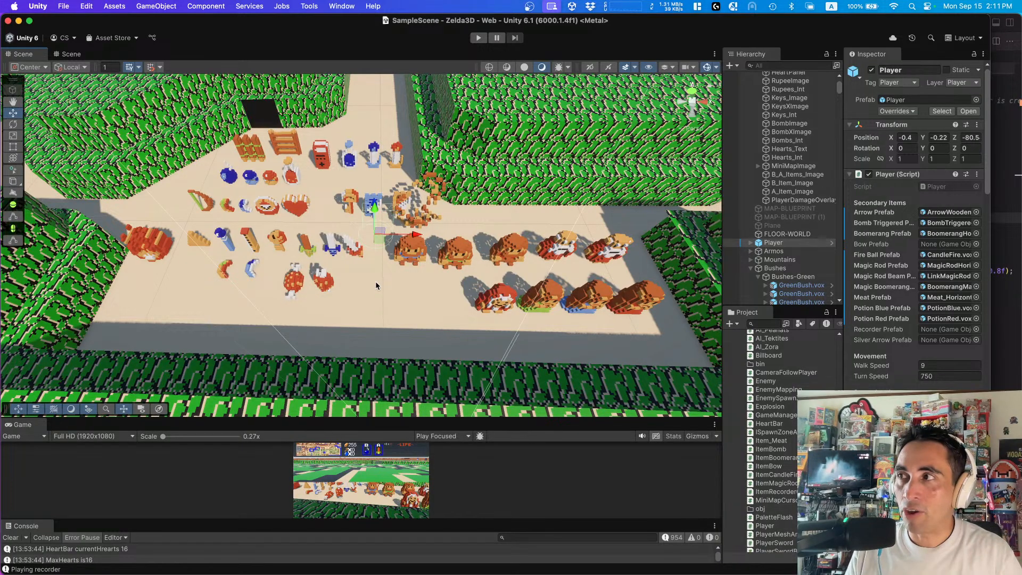
right_drag(356, 291, 401, 212)
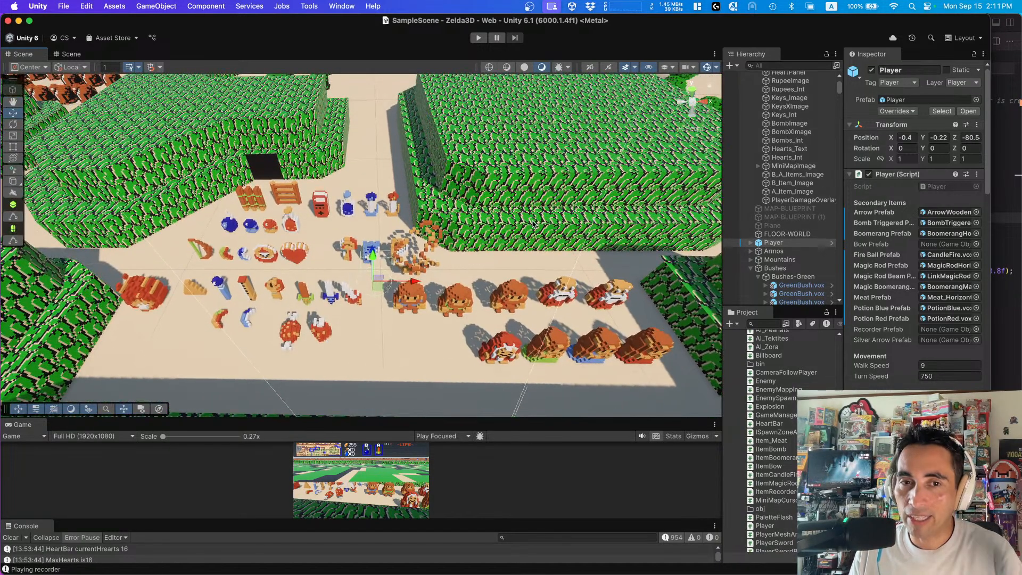
key(w)
right_drag(536, 252, 436, 287)
key(w)
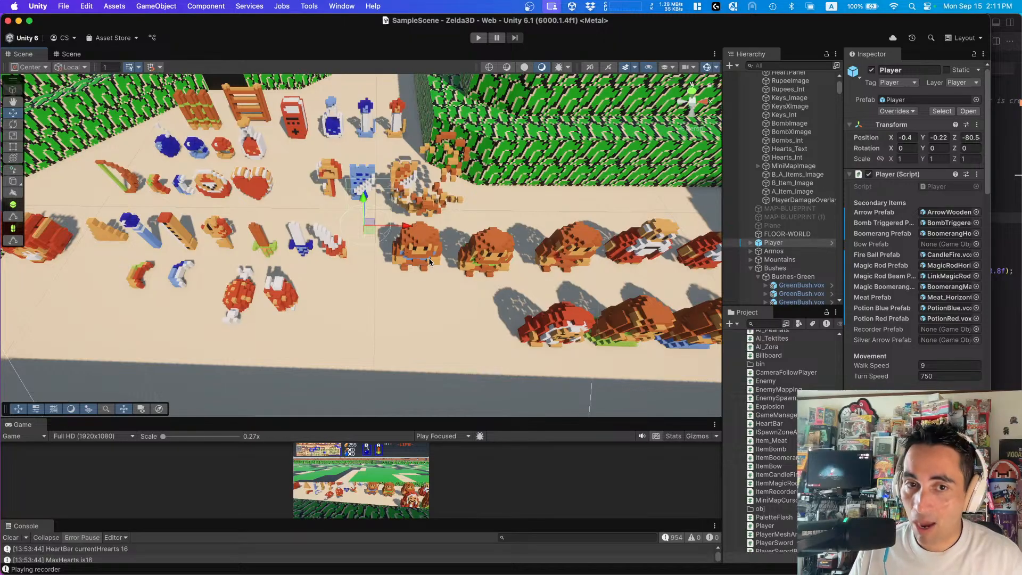
scroll(432, 257, down, 5)
scroll(434, 260, up, 3)
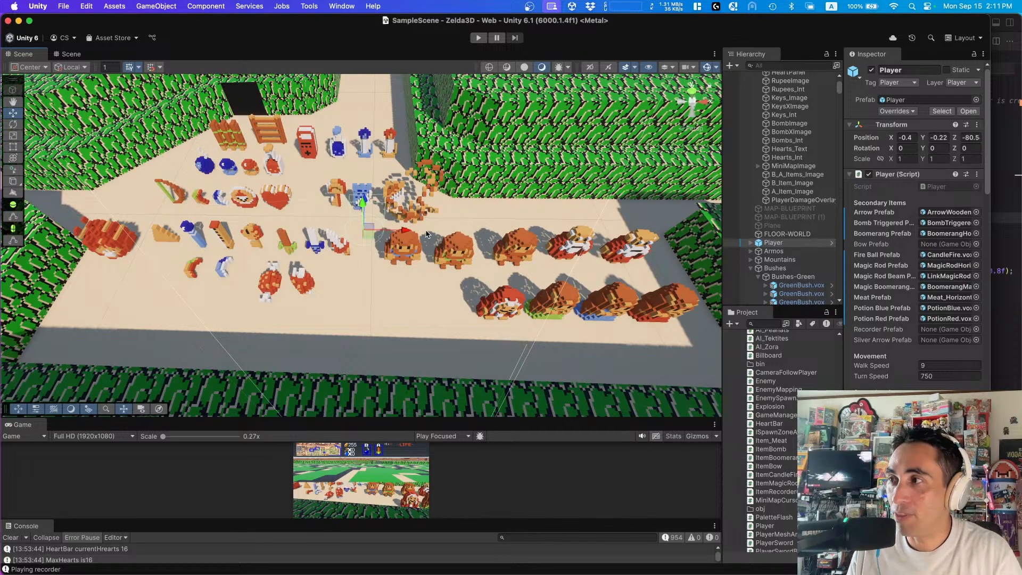
alt+drag(356, 288, 361, 288)
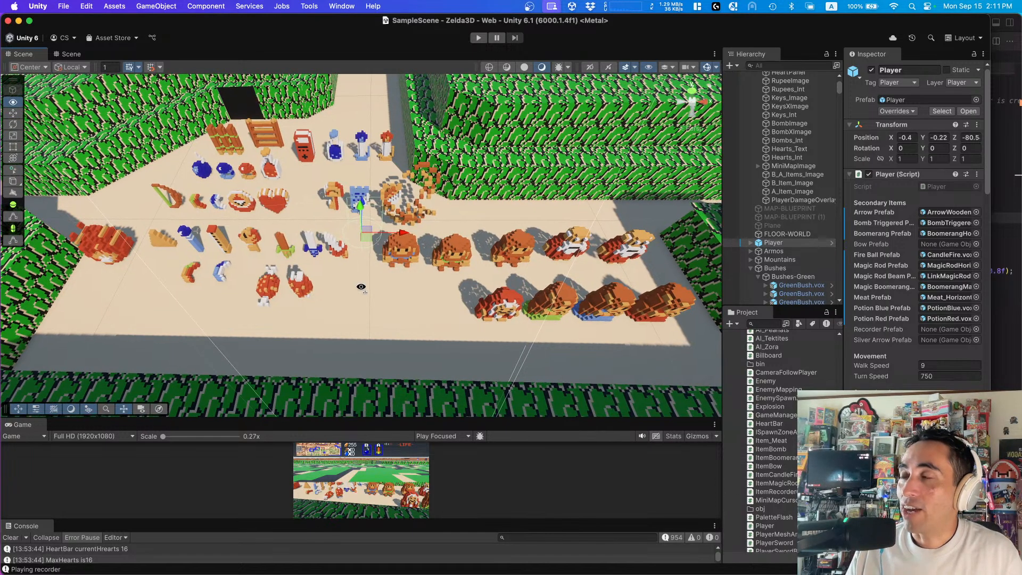
- Move the Cyclone.vox model along the X axis to 3.37, away from the Player
click(427, 187)
drag(440, 203, 491, 202)
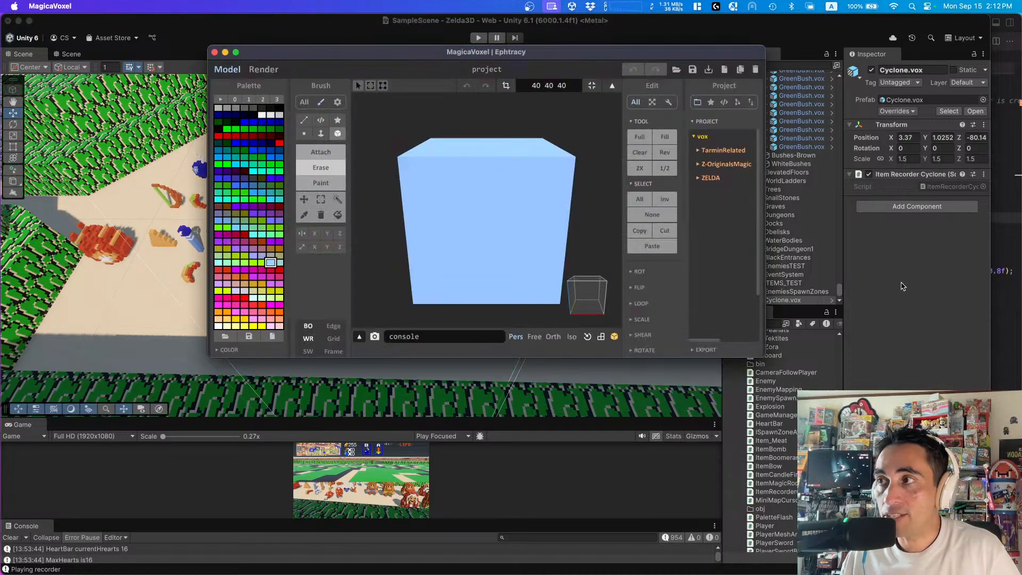
- In MagicaVoxel, open the Cyclone-Recorder folder and look through the models Cyclone1 to Cyclone4
click(719, 302)
click(714, 206)
click(708, 192)
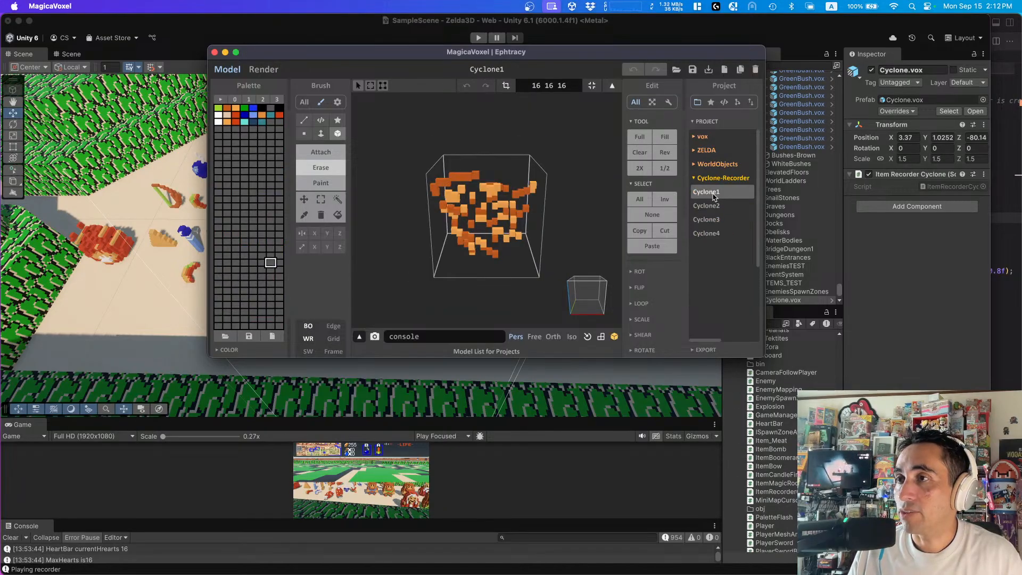
click(713, 206)
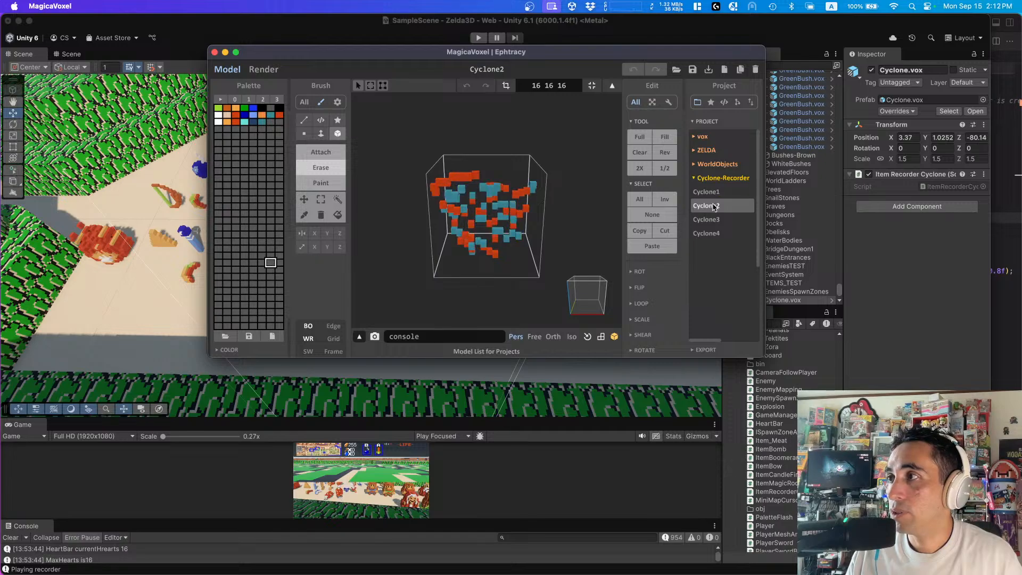
click(714, 220)
click(714, 234)
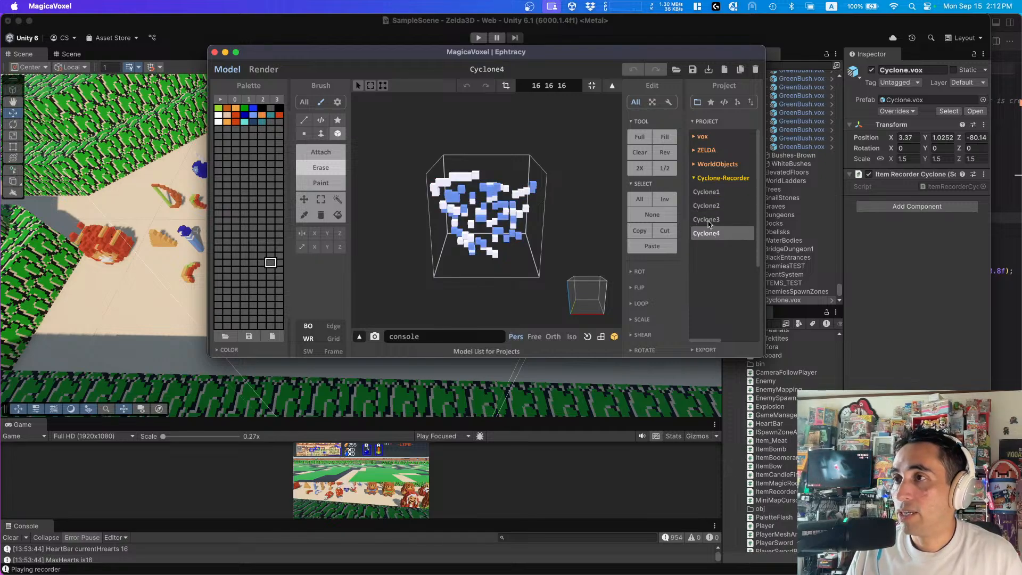
click(708, 220)
click(709, 206)
click(709, 192)
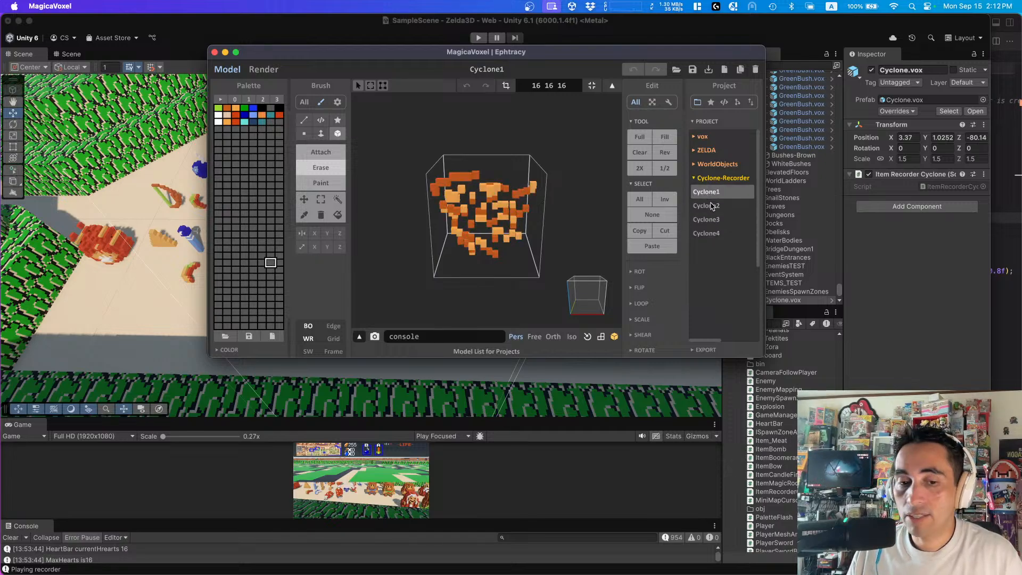
- Open the sprite sheet 8366.png from the Zlda3D folder in Preview
key(ctrl+Up)
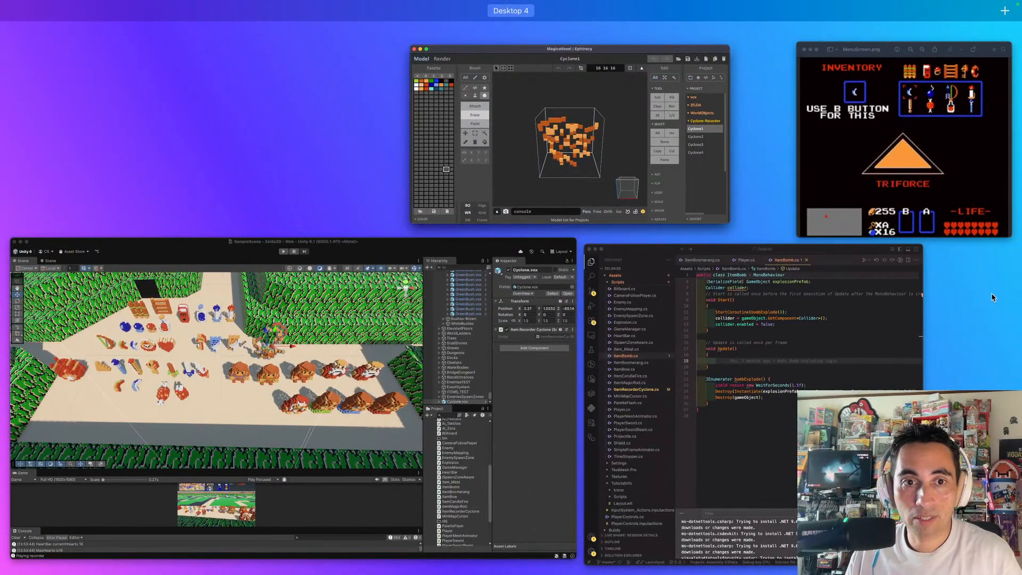
key(ctrl+Up)
drag(937, 569, 744, 189)
click(661, 220)
key(space)
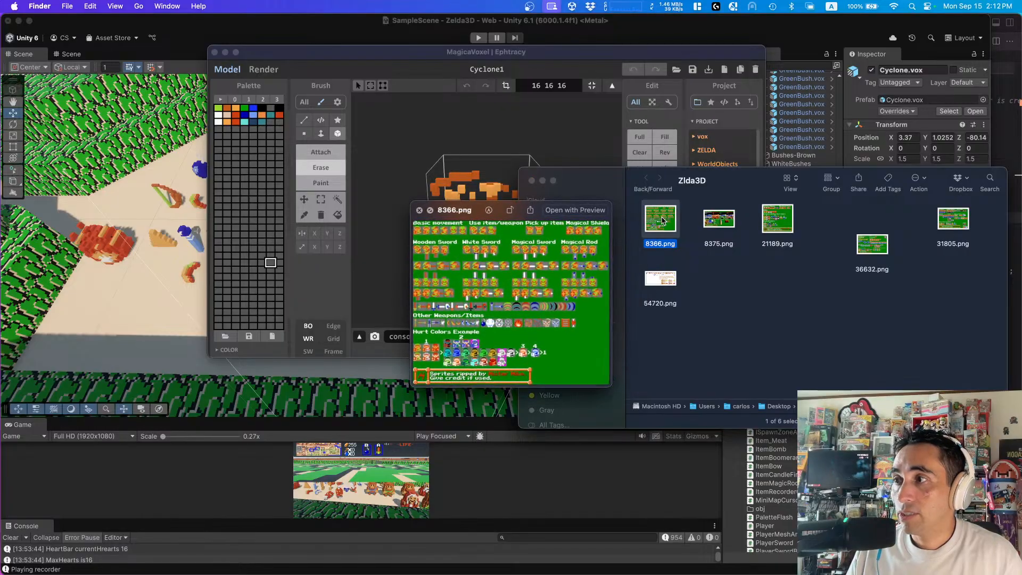
double_click(661, 219)
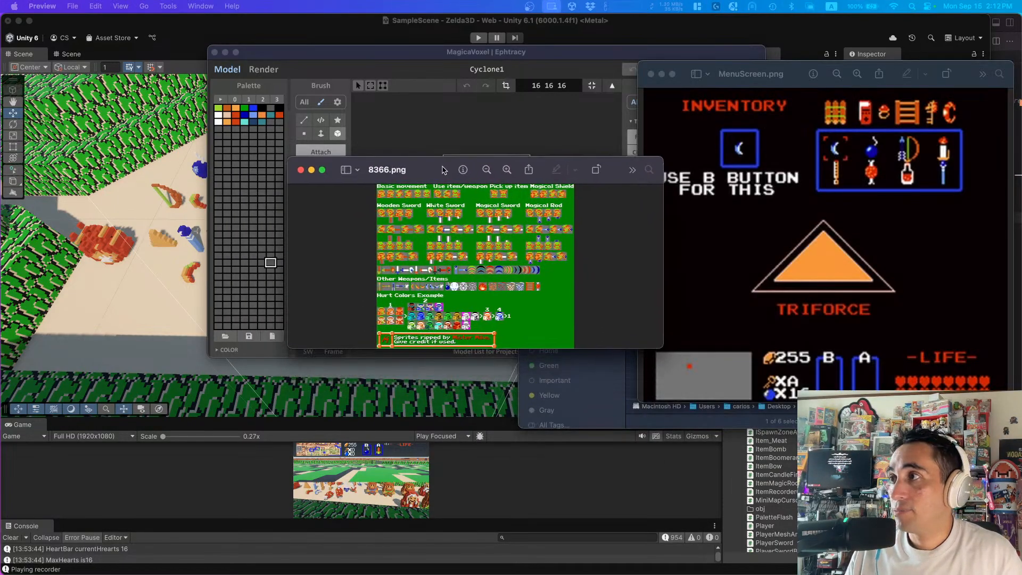
- Magnify the cyclone sprites in 8366.png and place the image below the MagicaVoxel window for comparison
ctrl+scroll(499, 287, up, 10)
scroll(498, 287, right, 5)
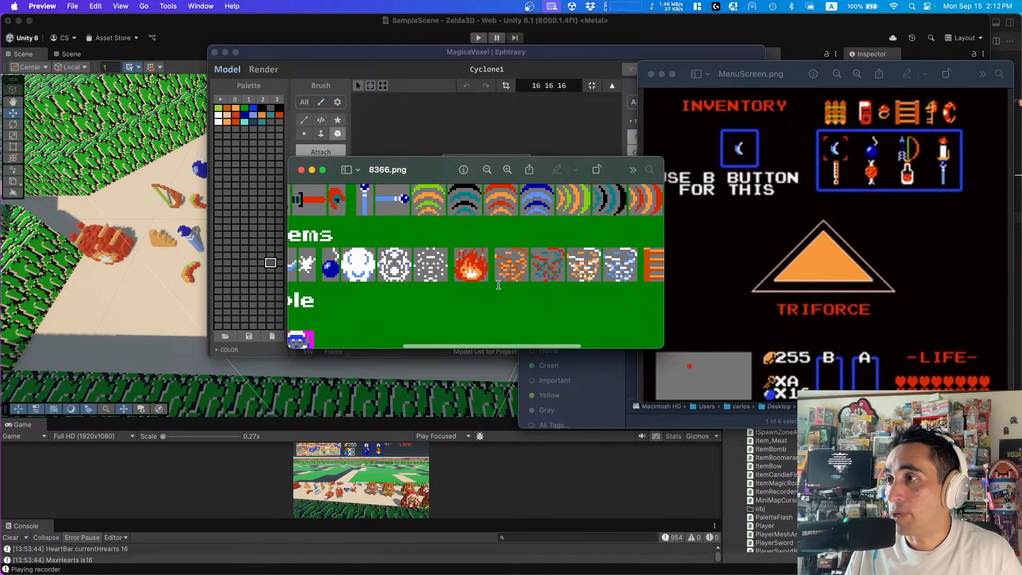
click(507, 169)
drag(555, 163, 548, 332)
click(571, 148)
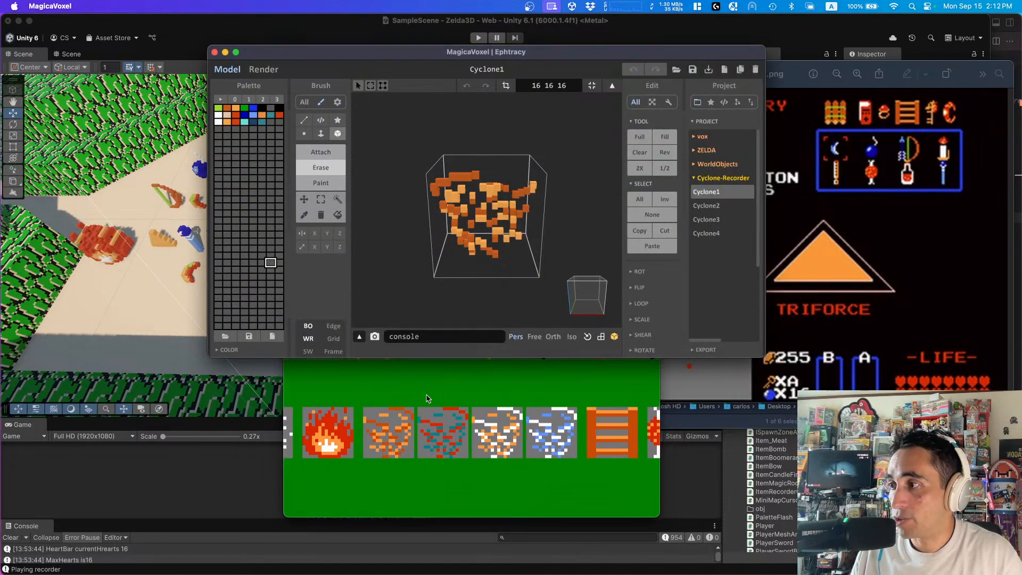
- Inspect the Cyclone1 voxel model from several angles against its sprite
right_drag(468, 228, 487, 211)
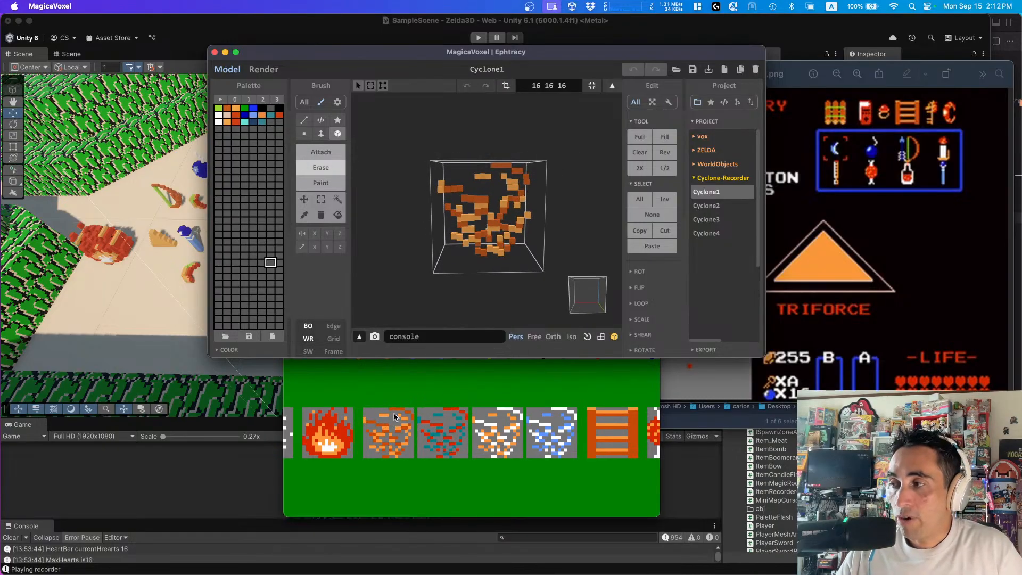
right_drag(424, 244, 448, 250)
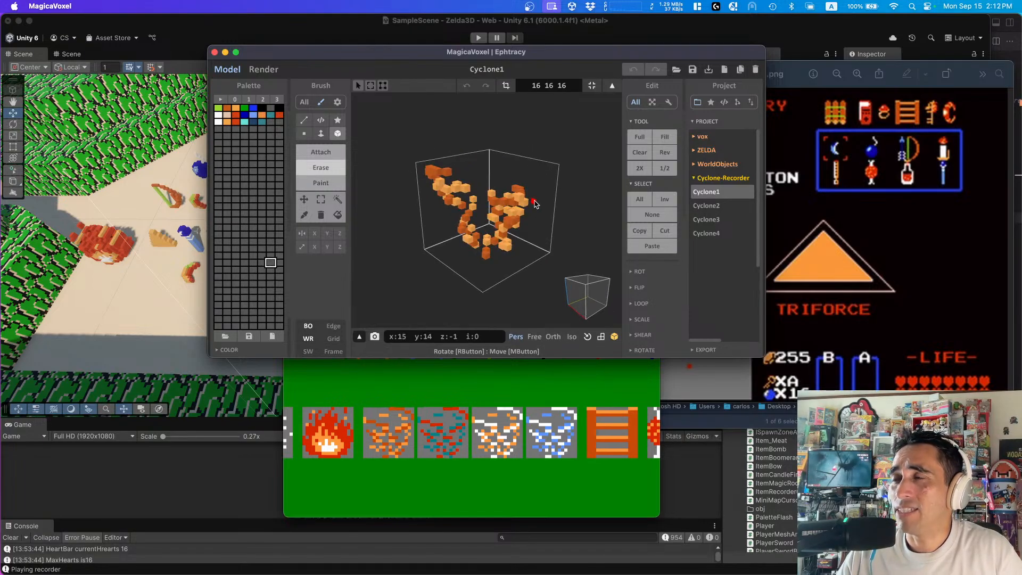
right_drag(353, 204, 382, 201)
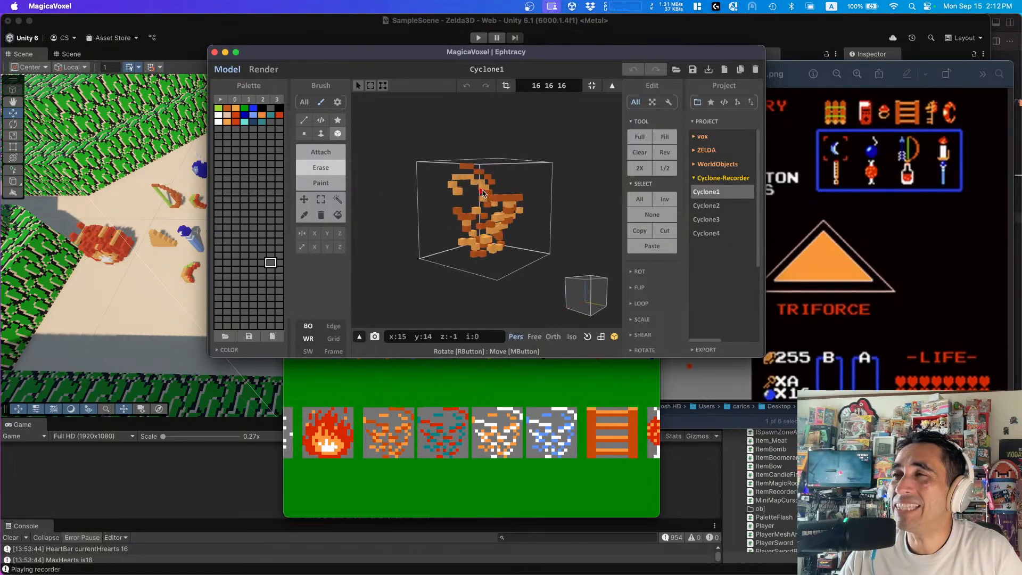
right_drag(194, 200, 373, 194)
right_drag(356, 196, 353, 287)
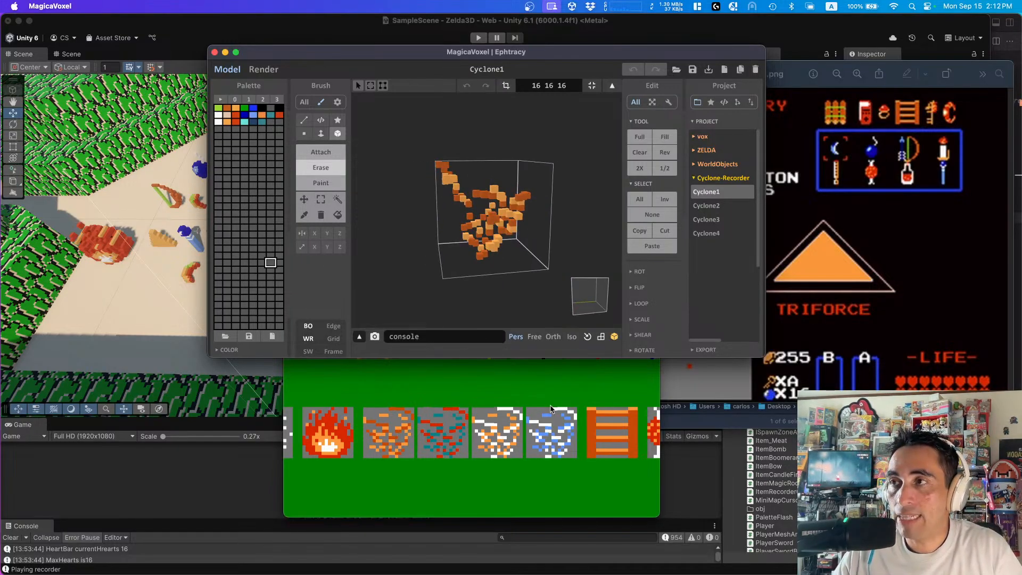
- Compare the Cyclone2, Cyclone3 and Cyclone4 models with their matching sprites
click(715, 205)
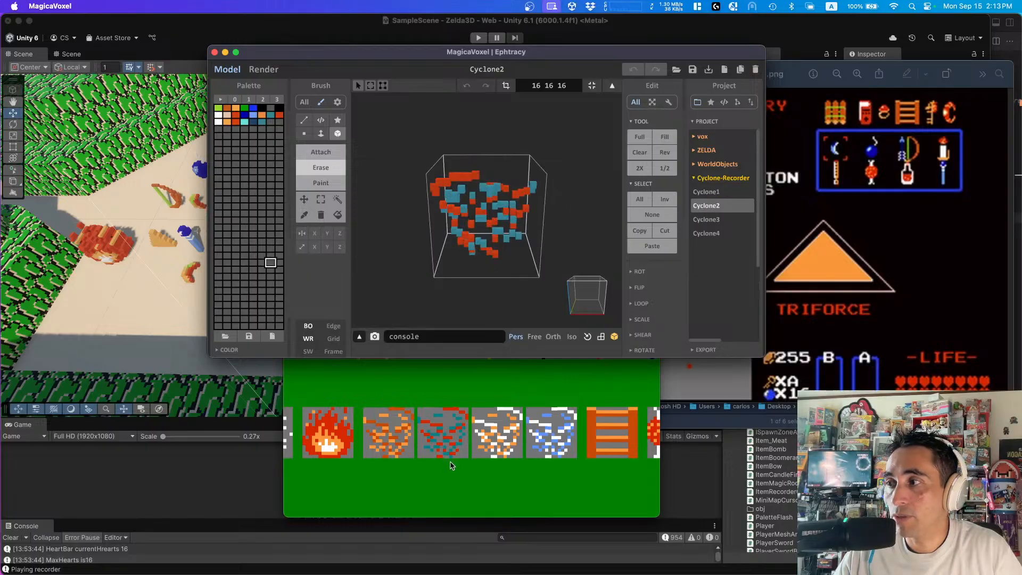
click(716, 218)
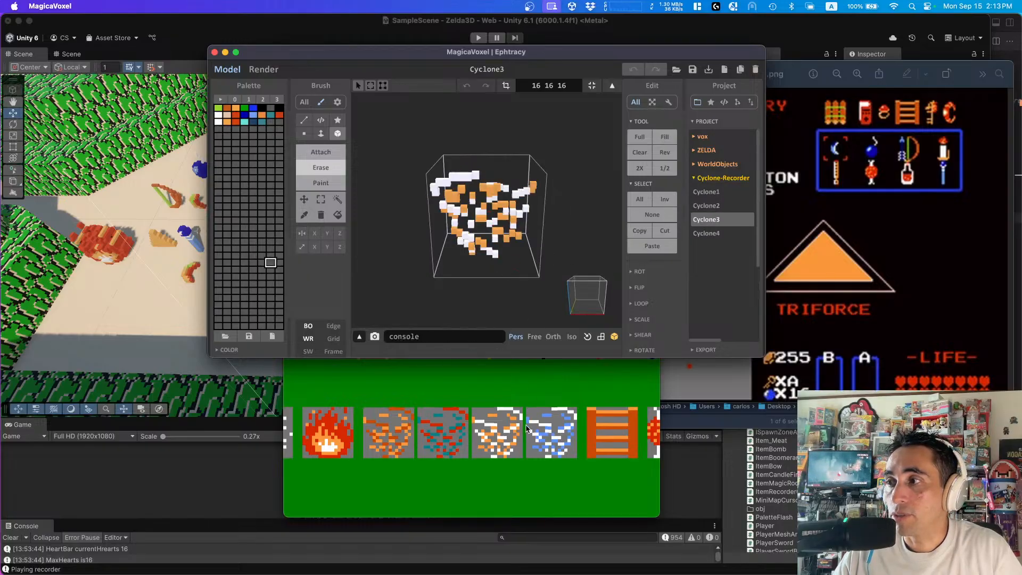
click(708, 233)
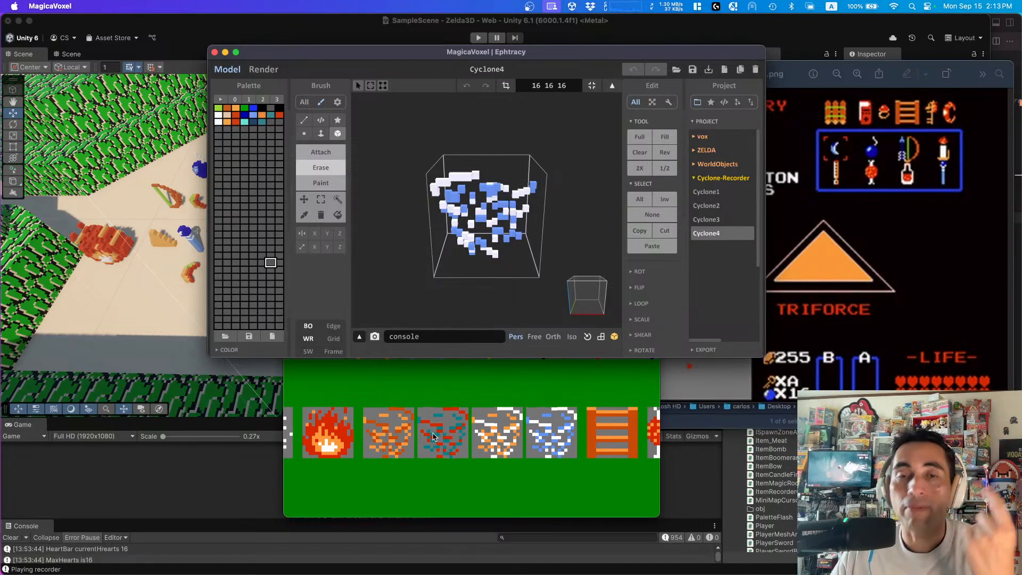
- Return to Unity and inspect the Cyclone.vox and MerchantBlue.vox objects in the scene
click(143, 220)
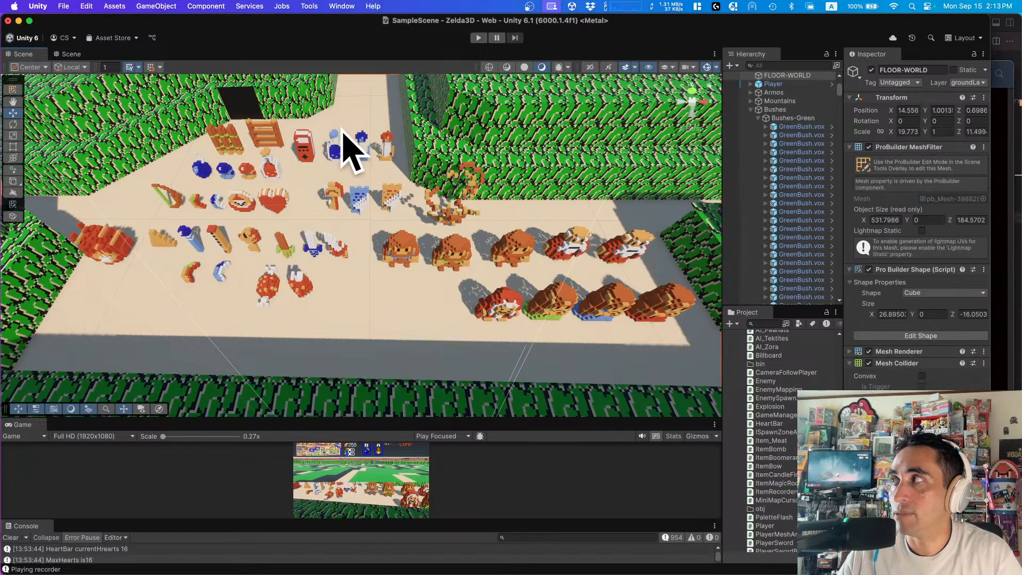
click(465, 197)
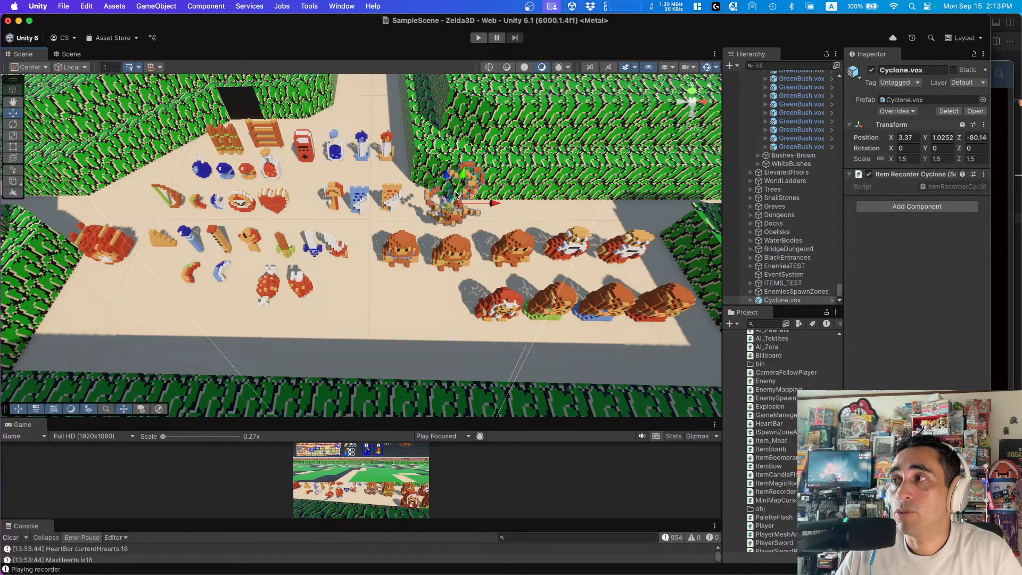
click(398, 251)
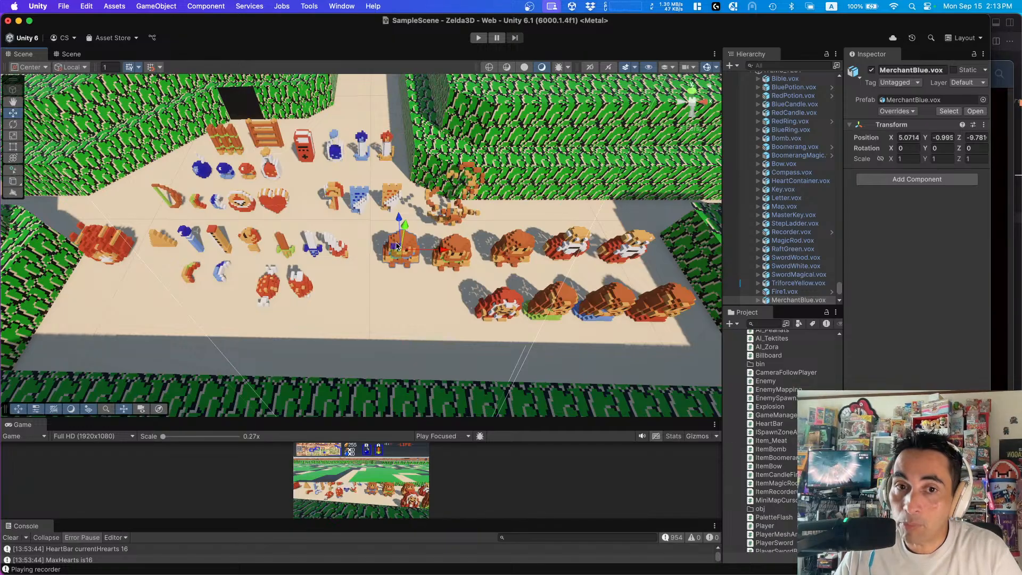
- Move Cyclone.vox onto the MerchantBlue.vox model, at about X 1.26 and Z -82.6
click(455, 186)
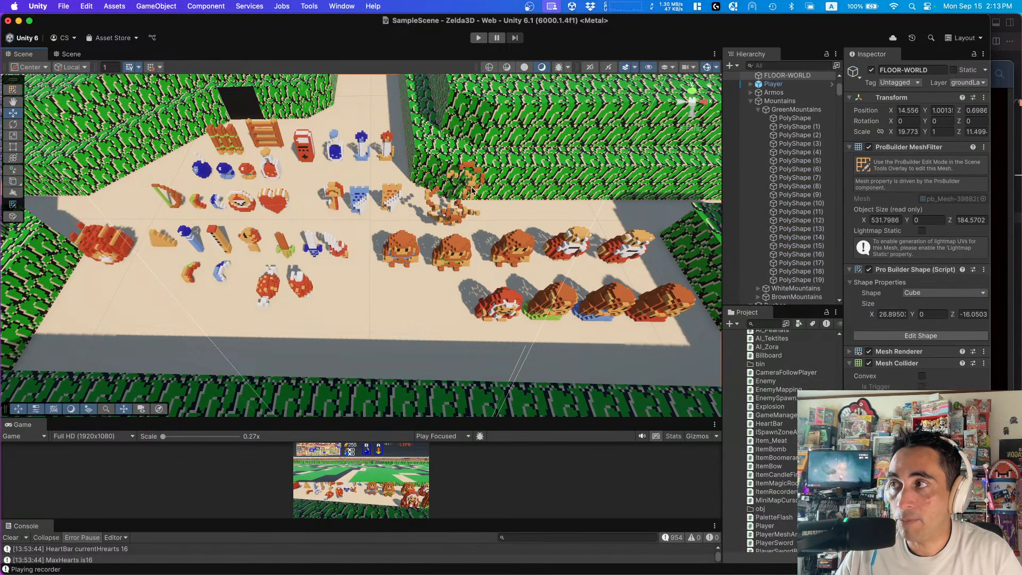
click(459, 183)
mouse_move(458, 183)
mouse_down()
mouse_move(481, 24)
mouse_move(467, 173)
mouse_up()
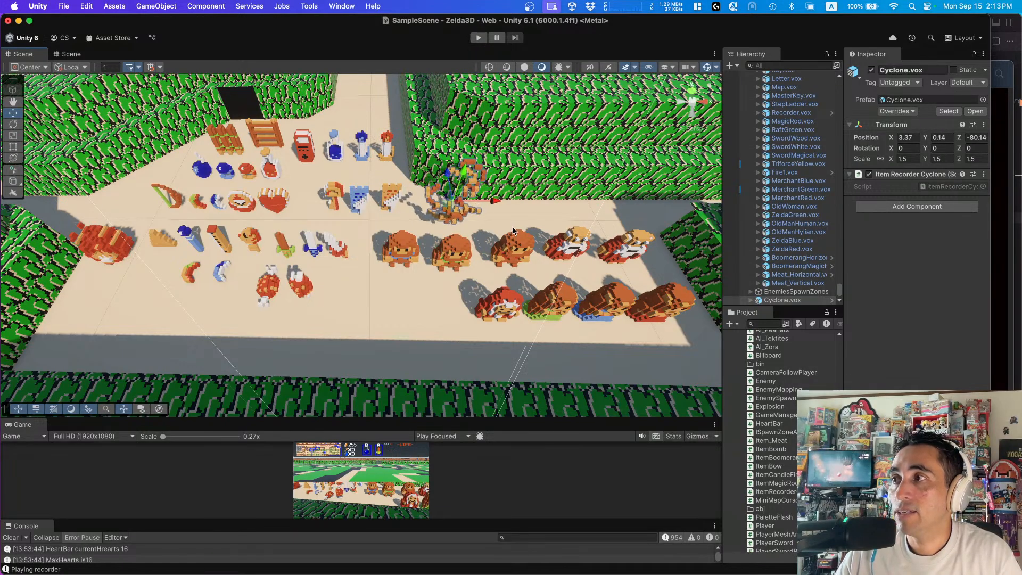
drag(500, 203, 400, 220)
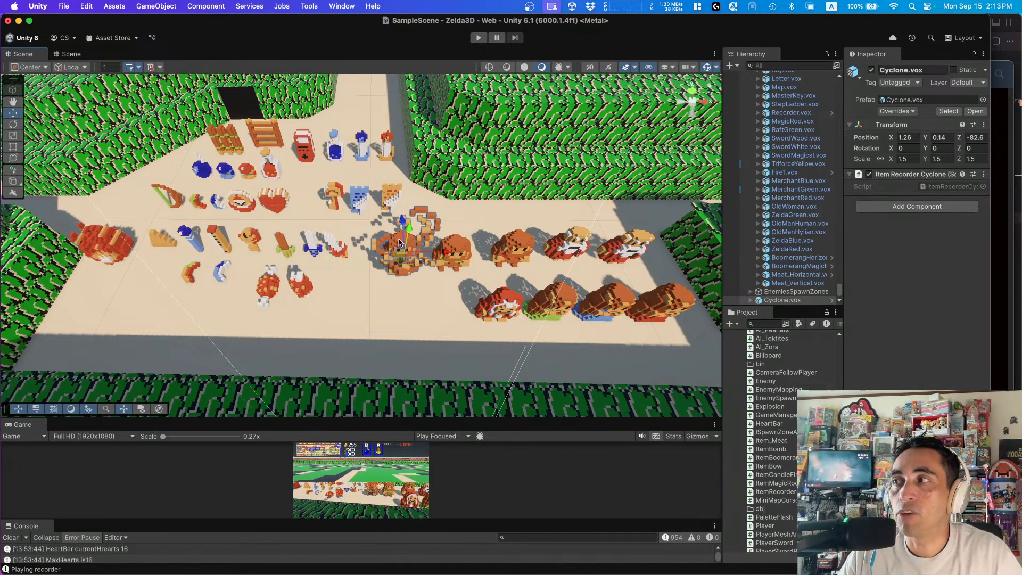
- Raise Cyclone.vox alone above the item display area to about Y 5.39
drag(410, 232, 425, 118)
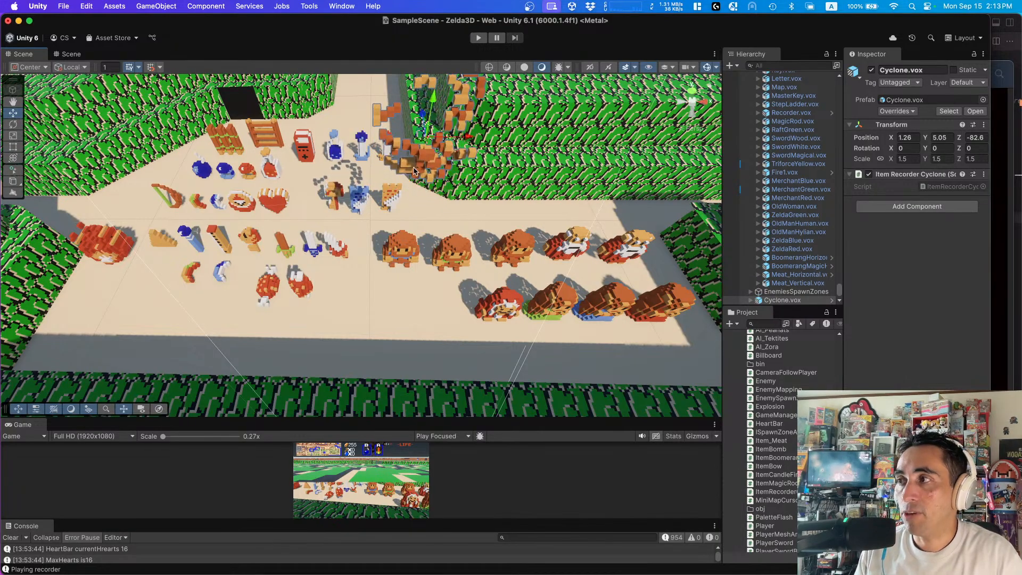
scroll(379, 242, down, 5)
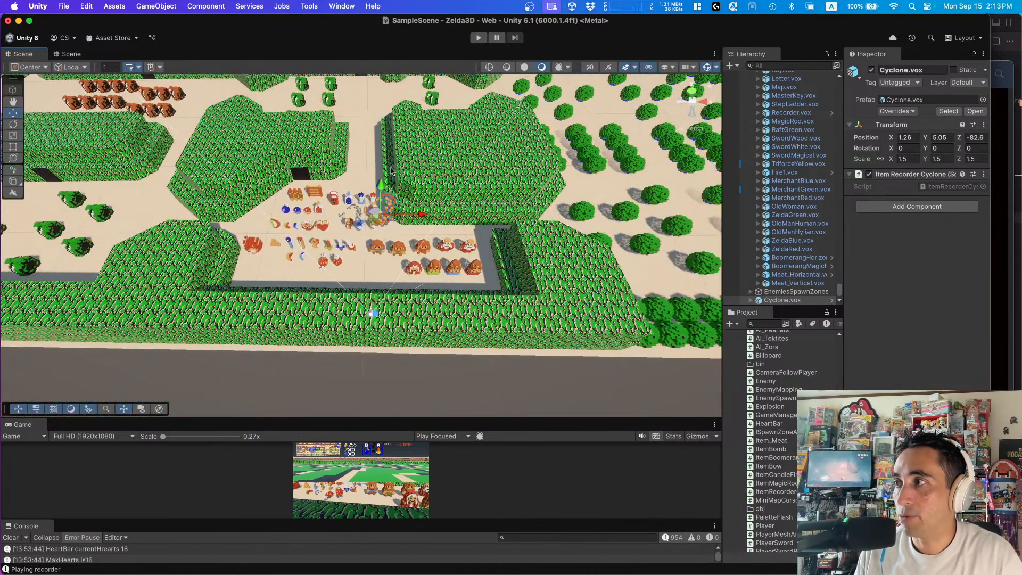
mouse_move(381, 188)
mouse_down()
mouse_move(376, 244)
mouse_move(384, 207)
mouse_up()
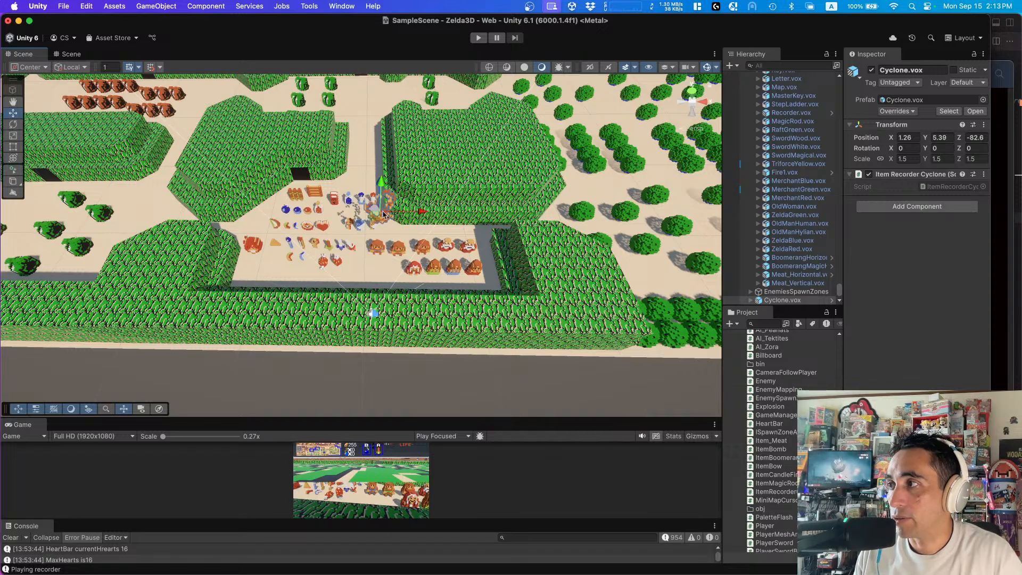
- Reselect Cyclone.vox and lower it onto the blue merchant at about Y -0.06
click(379, 248)
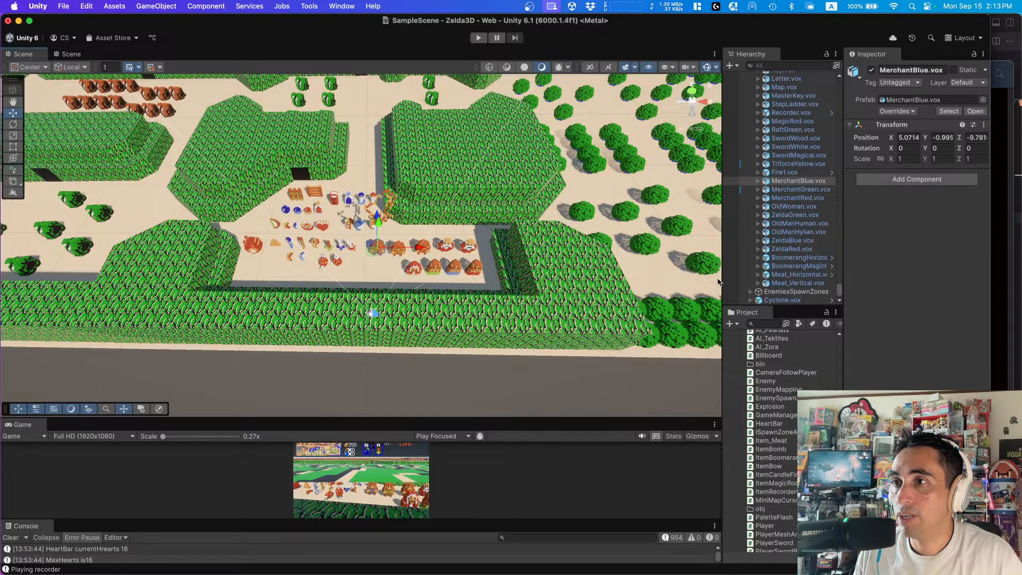
click(782, 299)
drag(382, 184, 380, 227)
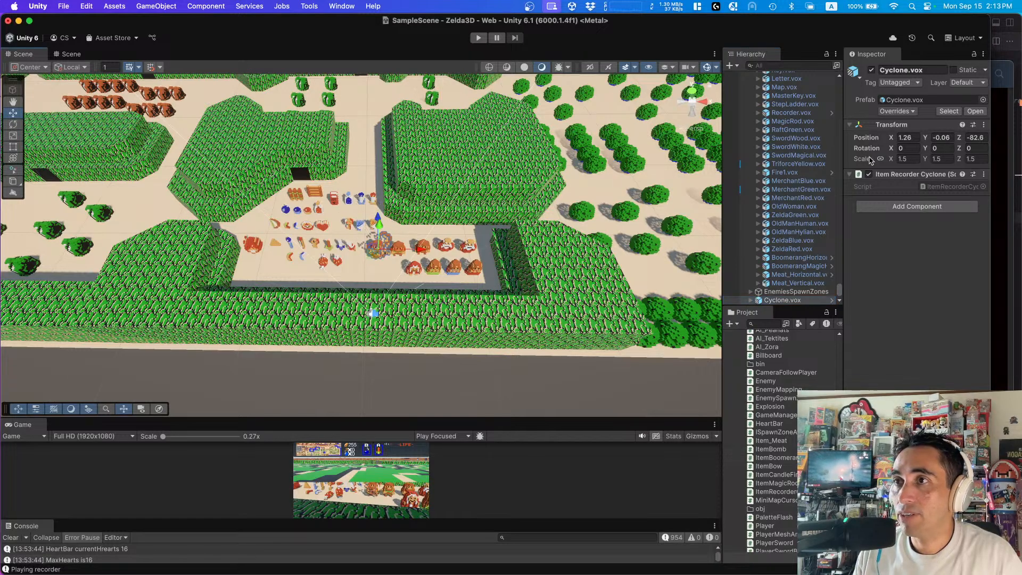
- Select Cyclone.vox and MerchantBlue.vox together and try lifting them high above the ground, undoing the changes
super+click(798, 181)
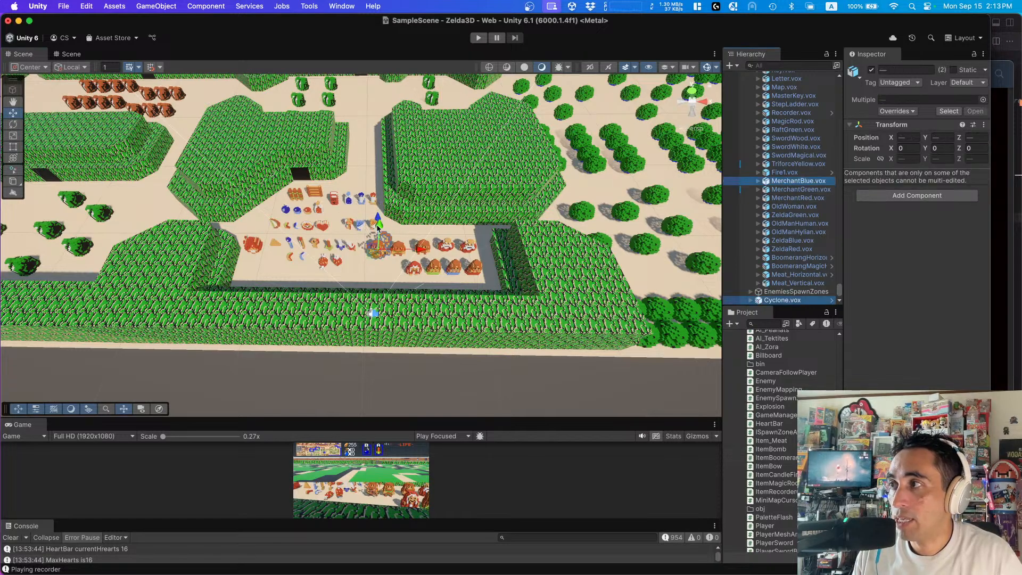
drag(380, 227, 380, 131)
right_drag(546, 245, 557, 216)
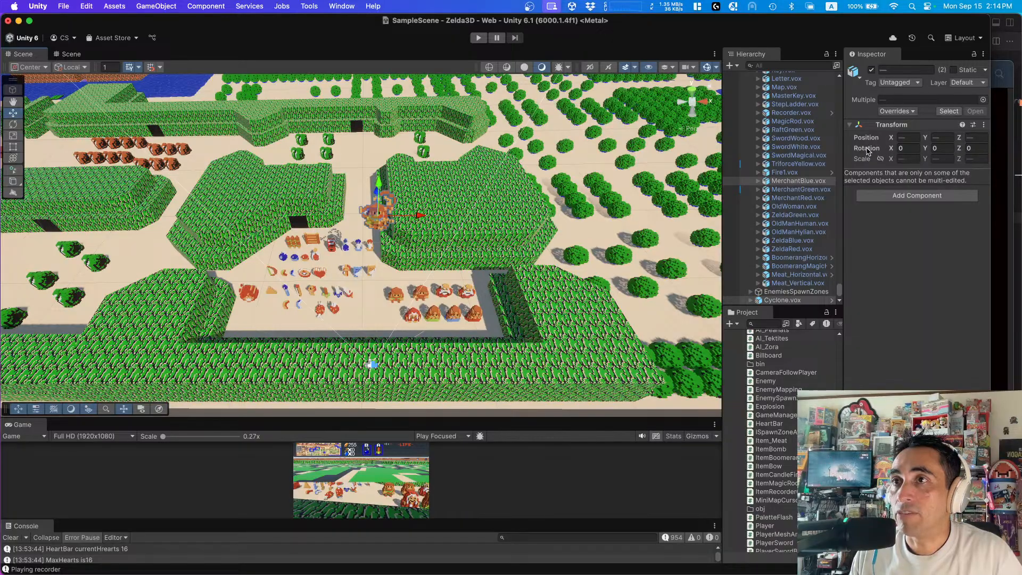
drag(889, 150, 2, 103)
key(super+z)
key(super+z)
- Carry the selected cyclone and merchant across the map to the dungeon island in the lake and frame them
right_drag(414, 203, 405, 236)
middle_drag(406, 237, 378, 326)
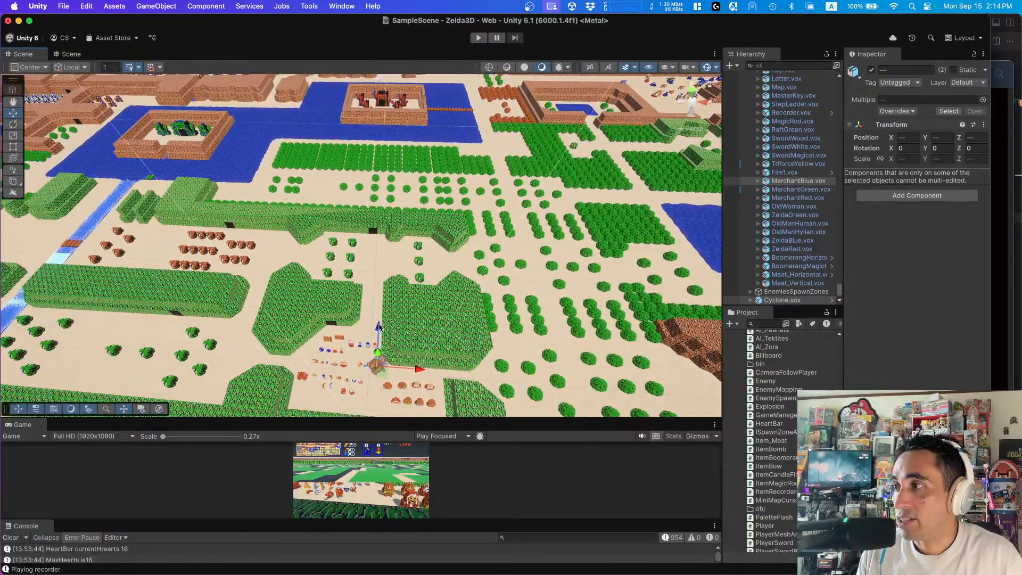
drag(378, 330, 413, 101)
key(f)
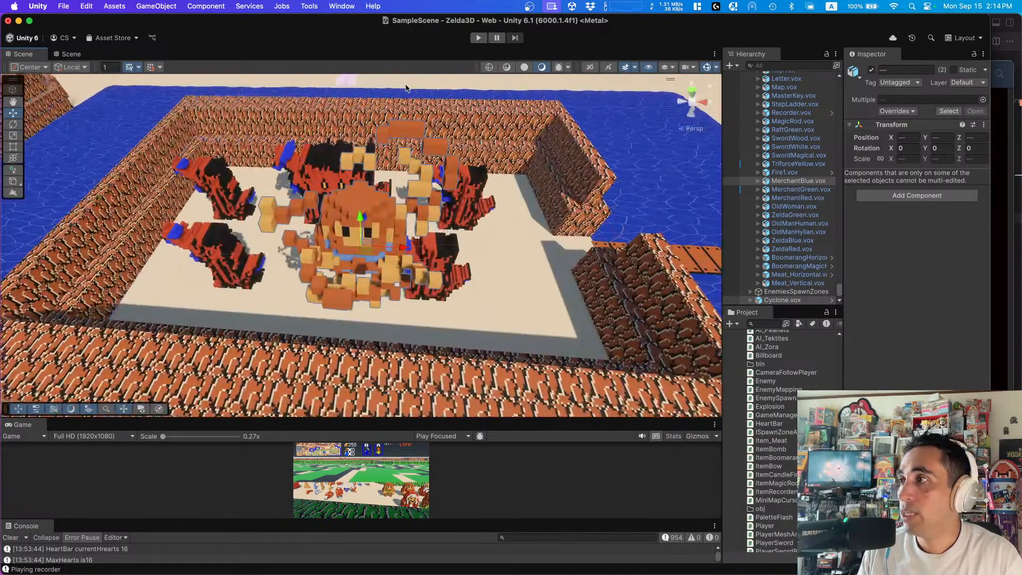
- Set the cyclone and merchant down in front of the island dungeon, and lift them up again
drag(362, 218, 350, 323)
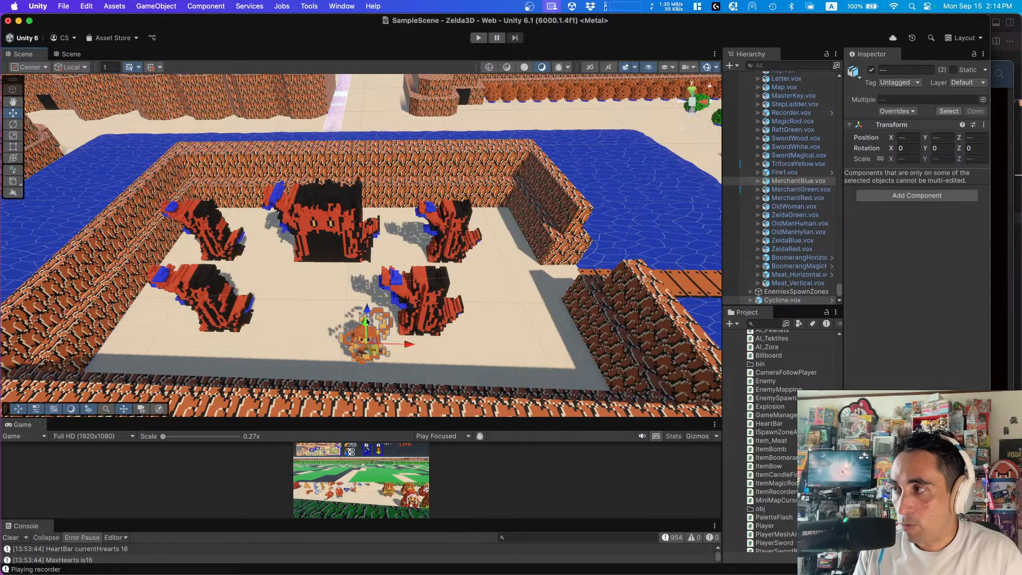
mouse_move(367, 321)
mouse_down()
mouse_move(367, 301)
mouse_move(368, 315)
mouse_up()
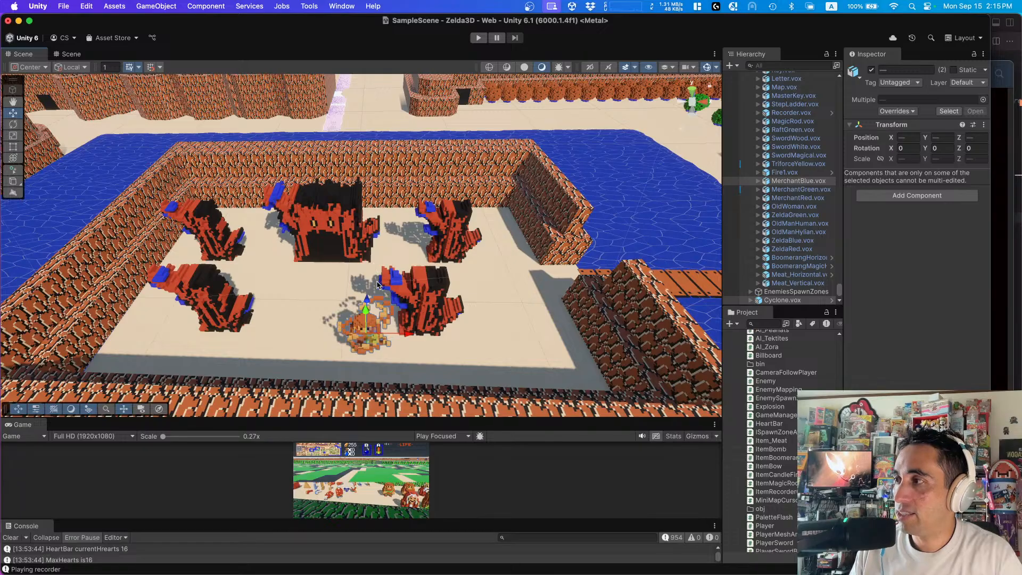
drag(367, 300, 366, 122)
mouse_move(415, 184)
right_down()
mouse_move(349, 165)
mouse_move(404, 190)
right_up()
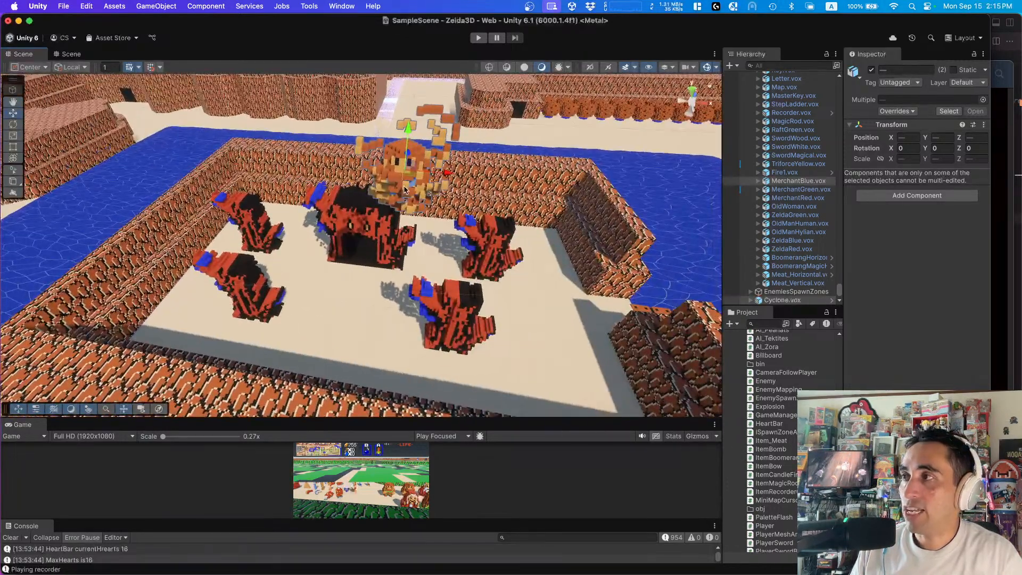
- Undo the selection change and all moves that took Cyclone.vox and MerchantBlue.vox to the dungeon island
click(346, 346)
scroll(343, 355, down, 8)
right_drag(343, 355, 171, 154)
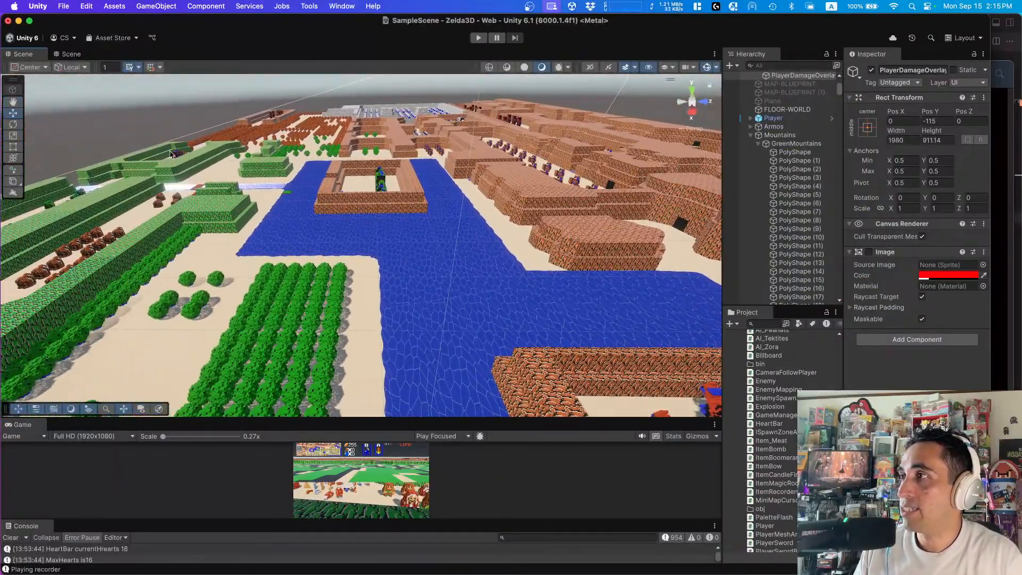
right_drag(550, 208, 689, 258)
key(super+z)
key(super+z)
key(super+z)
key(super+z)
key(super+z)
key(super+z)
- Inspect the pond areas enclosed by the brown mountains from above
right_drag(584, 273, 297, 222)
key(s)
key(w)
right_drag(352, 281, 376, 286)
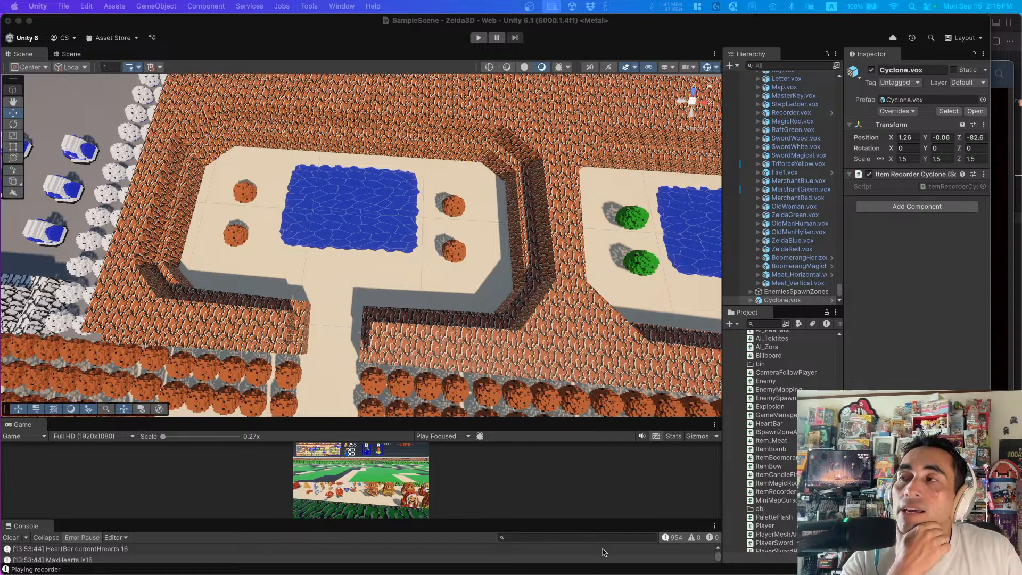
mouse_move(866, 574)
mouse_down()
mouse_move(874, 88)
mouse_move(873, 574)
mouse_up()
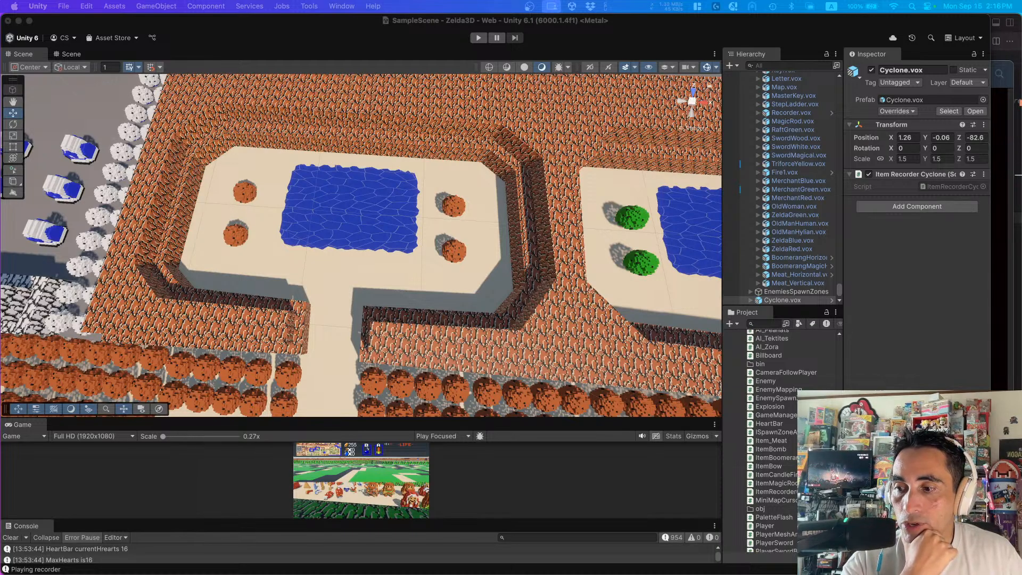
mouse_move(561, 299)
right_down()
mouse_move(574, 300)
mouse_move(559, 282)
right_up()
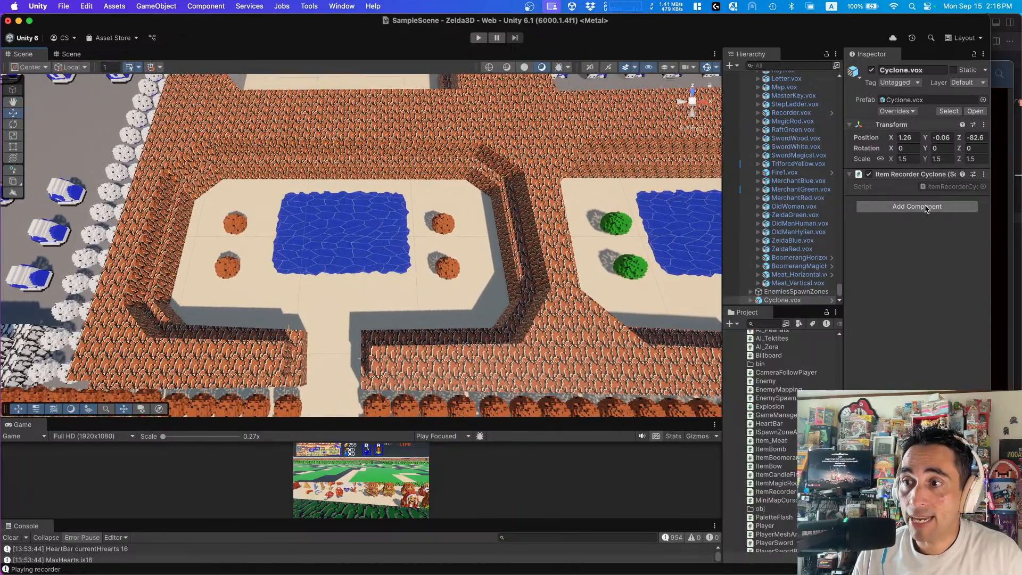
- Survey the whole overworld map and return to a close view of the item and merchant models
scroll(589, 313, down, 6)
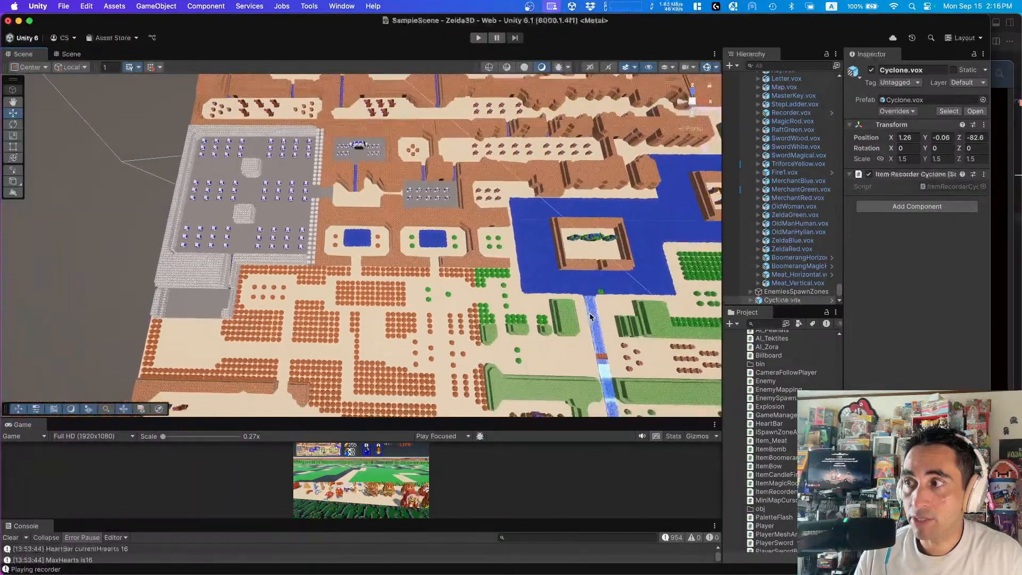
scroll(589, 312, down, 4)
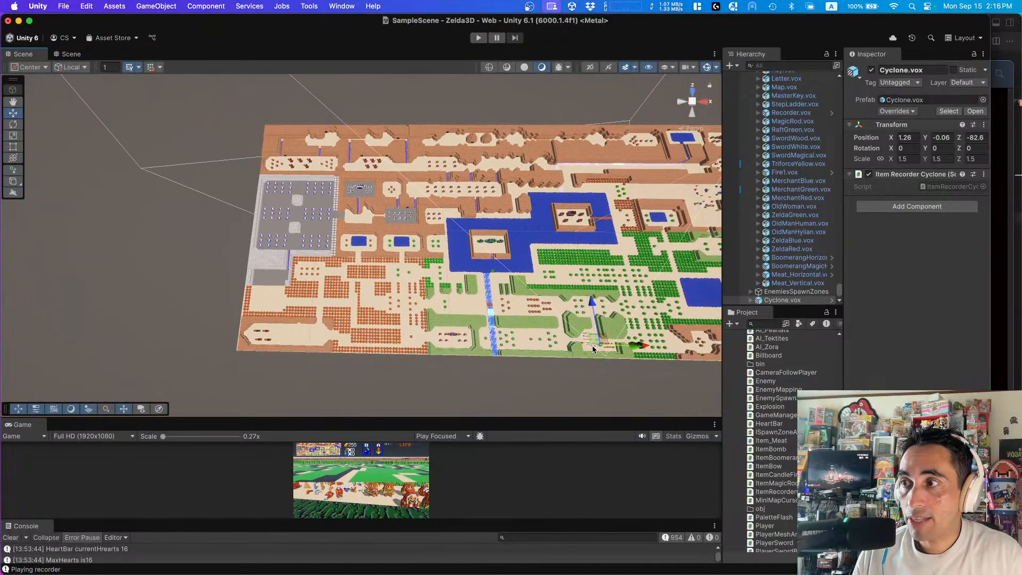
click(592, 349)
scroll(592, 343, down, 2)
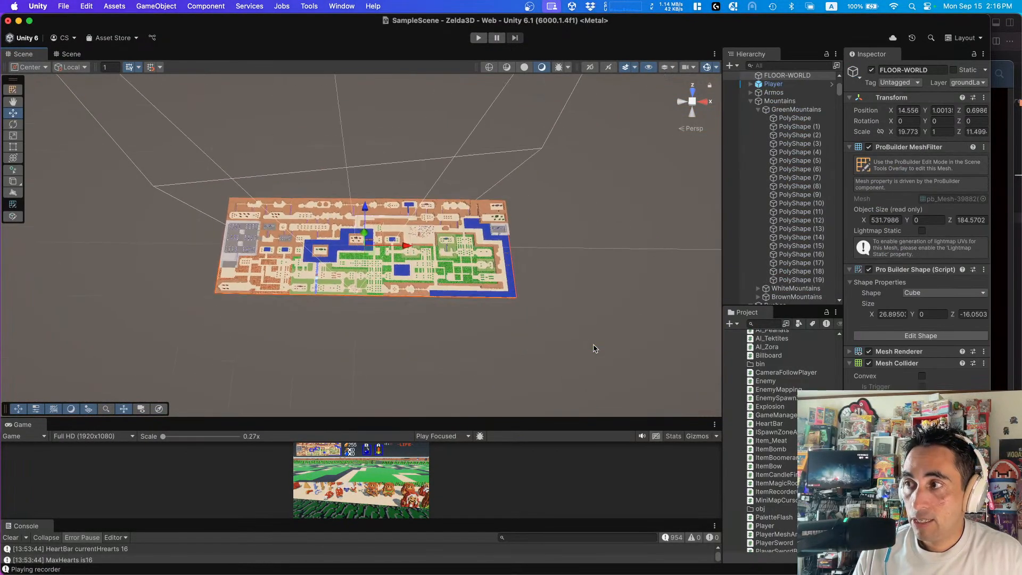
scroll(363, 309, up, 8)
alt+drag(364, 309, 343, 298)
right_drag(343, 297, 369, 234)
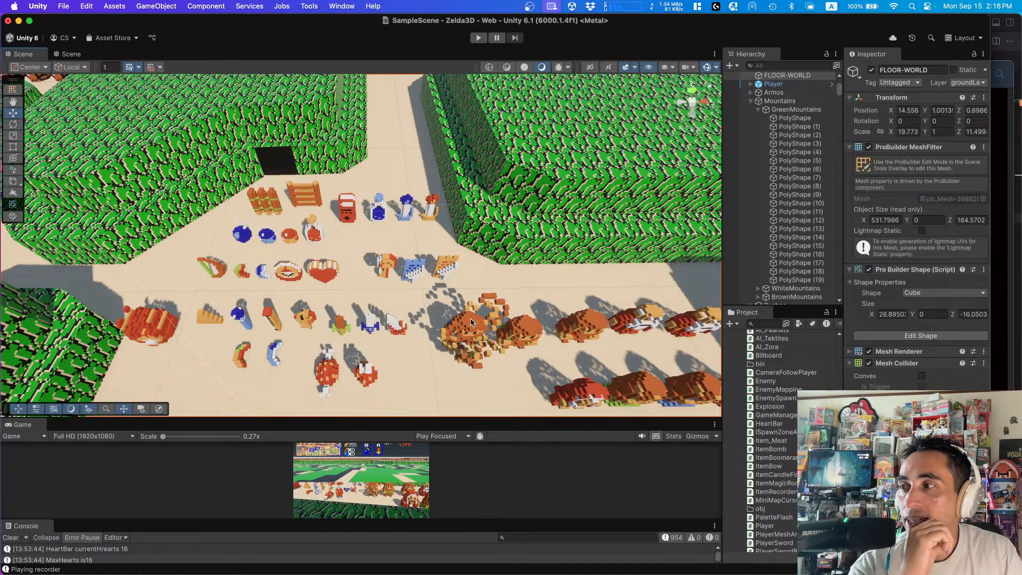
- Check the HUD in an enlarged Game view, and show the second scene view with the inventory screen
drag(551, 418, 480, 170)
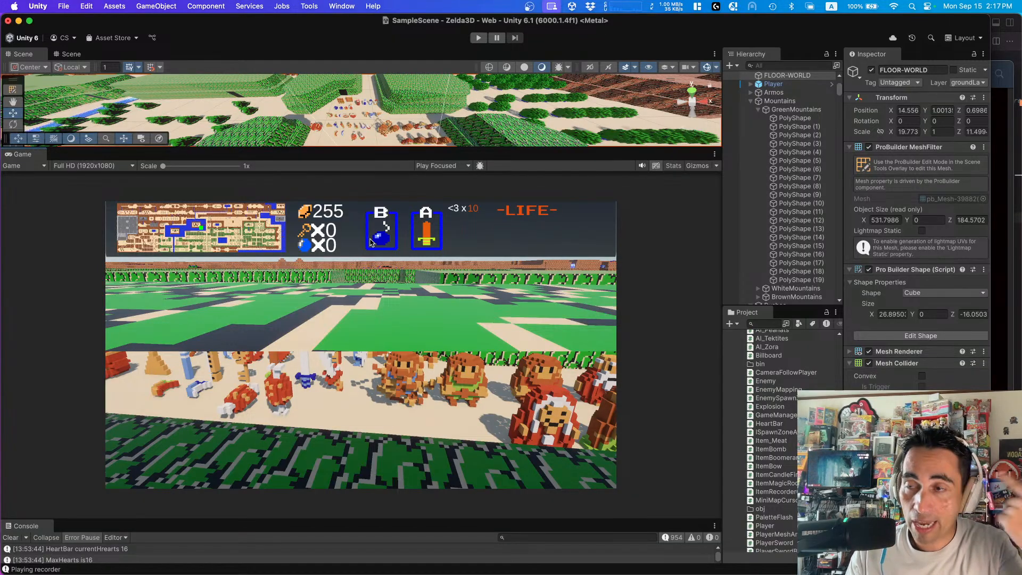
drag(495, 147, 496, 380)
click(72, 55)
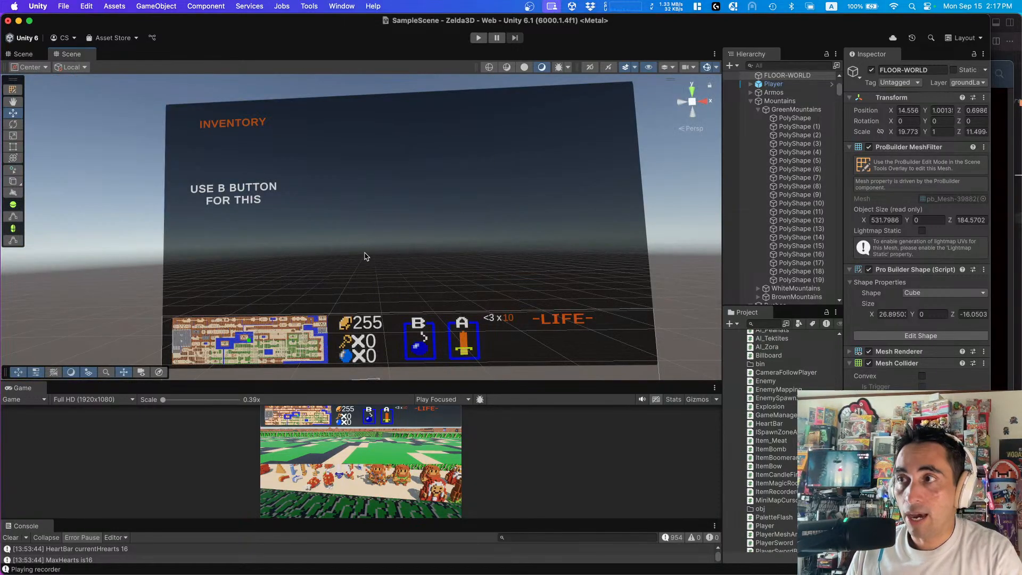
- Compare the inventory screen with the MenuScreen.png reference in Preview, and move the image aside to return to Unity
key(ctrl+Up)
click(816, 182)
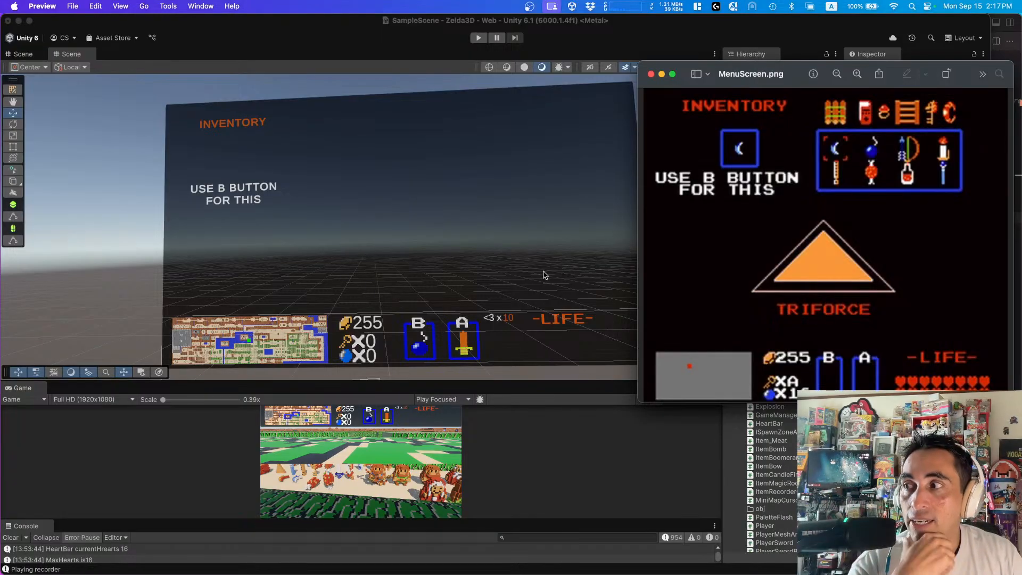
click(483, 344)
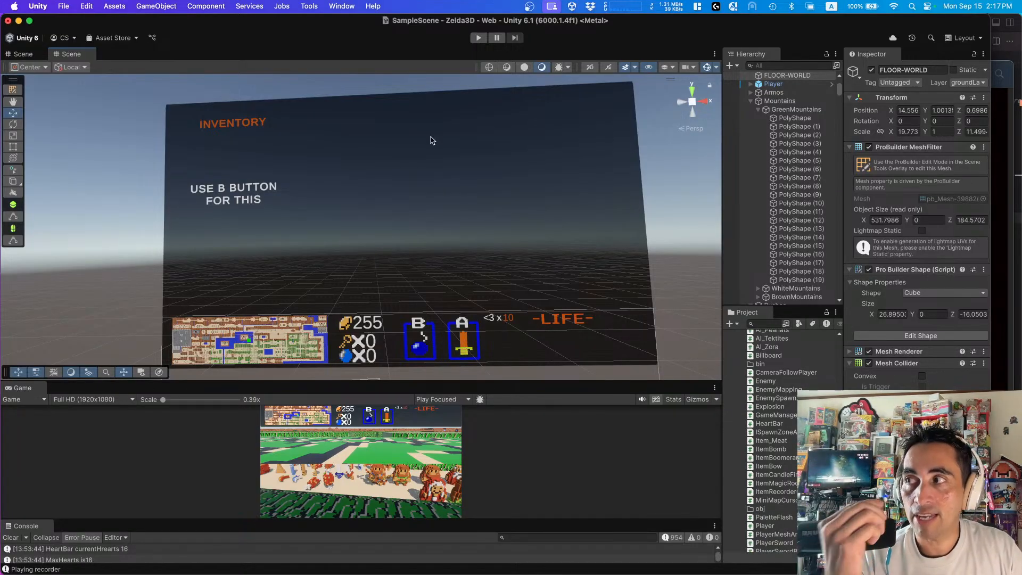
key(super+Tab)
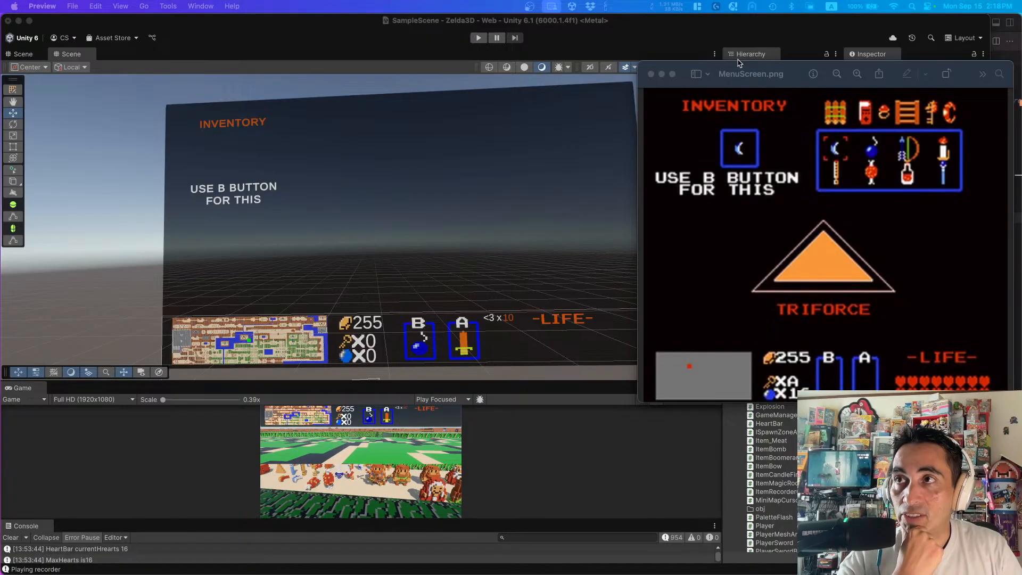
drag(751, 67, 760, 82)
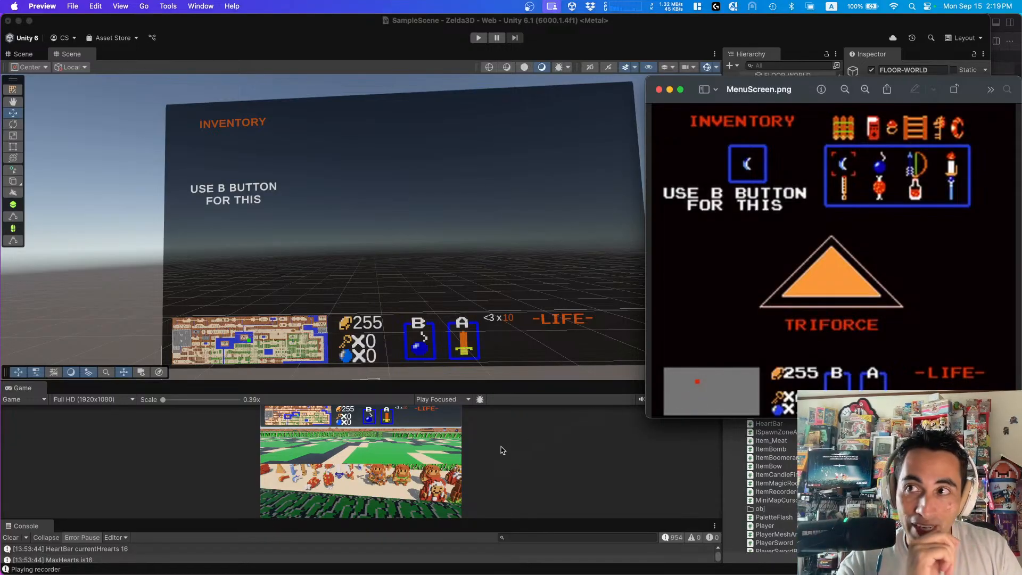
drag(766, 88, 1021, 89)
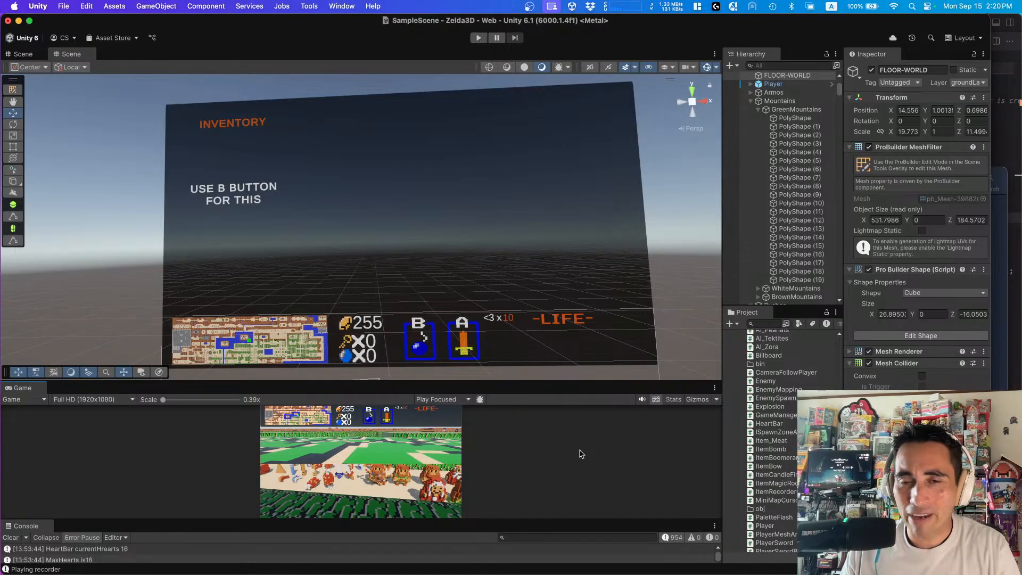
- Enlarge the Game view, start play mode and move the player around the overworld
drag(573, 381, 581, 217)
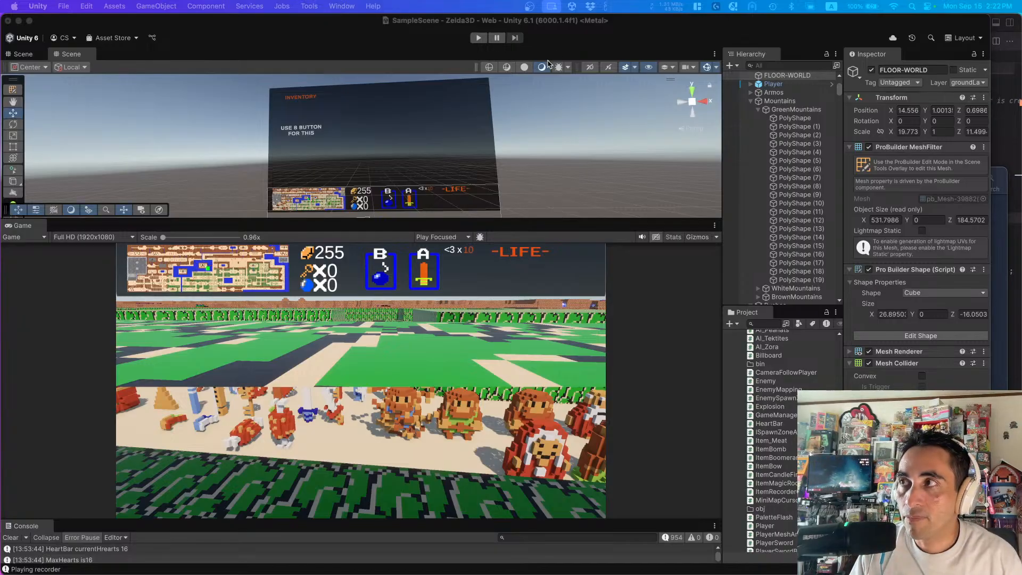
drag(554, 222, 542, 119)
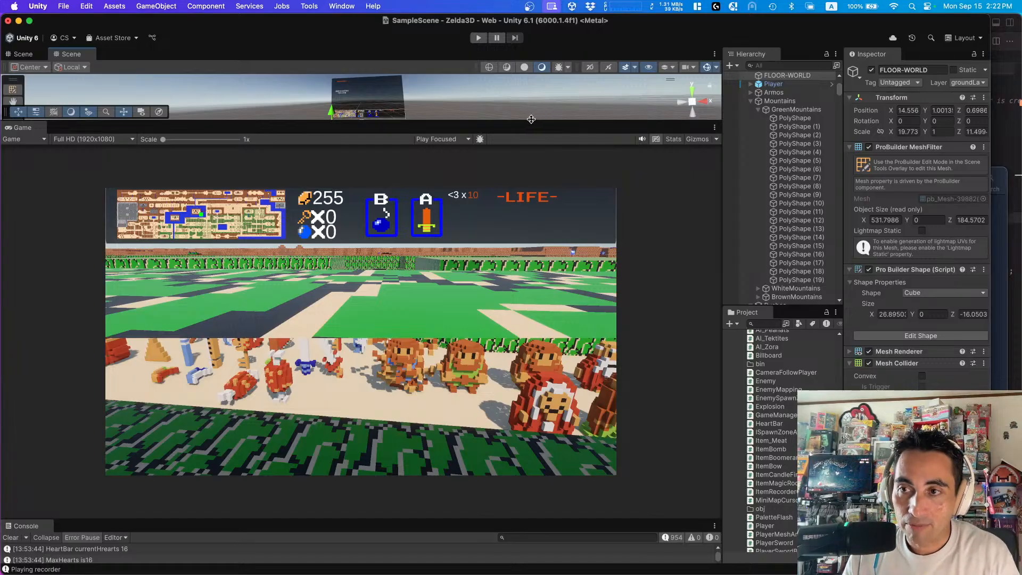
click(477, 40)
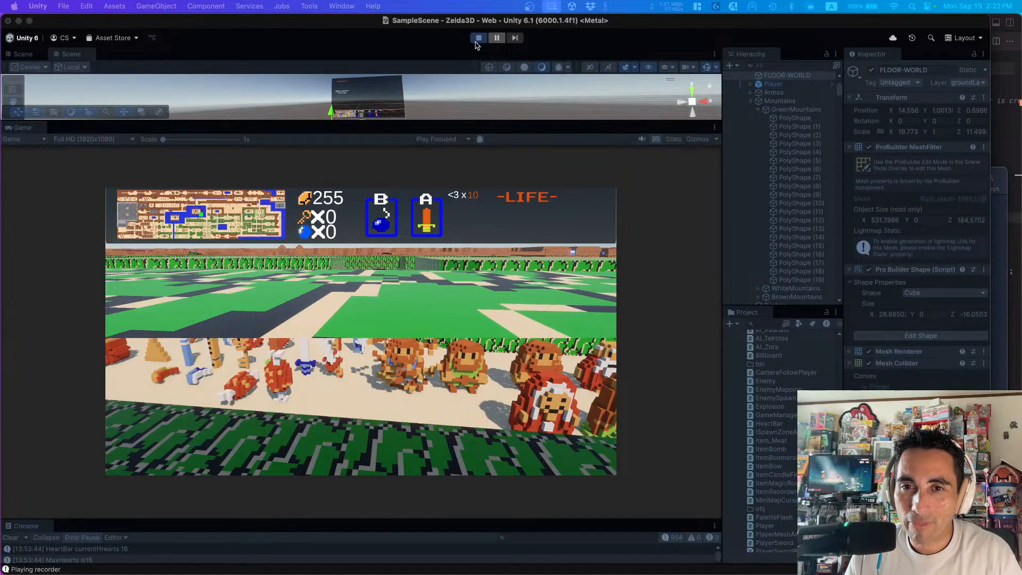
click(455, 288)
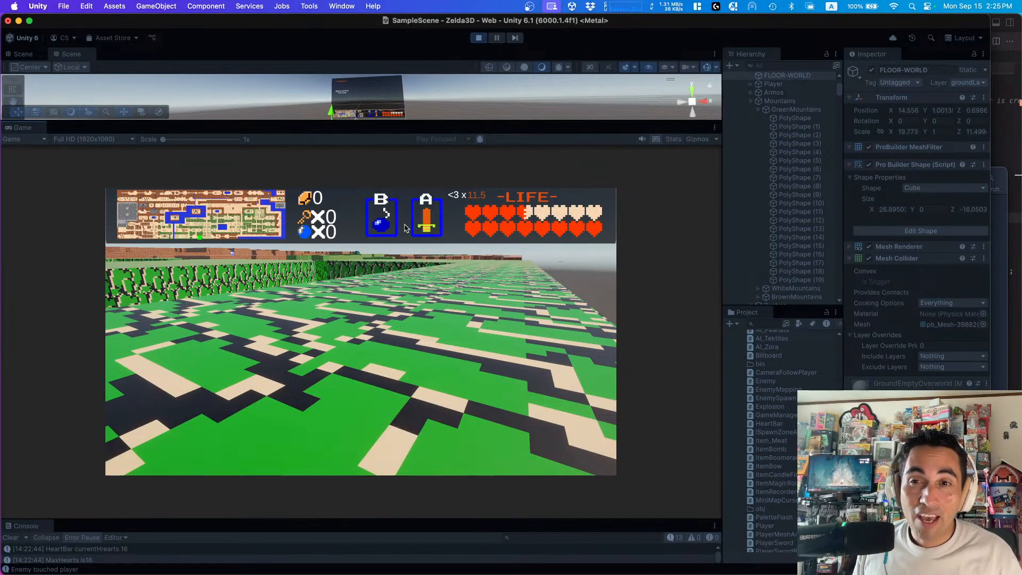
key(a)
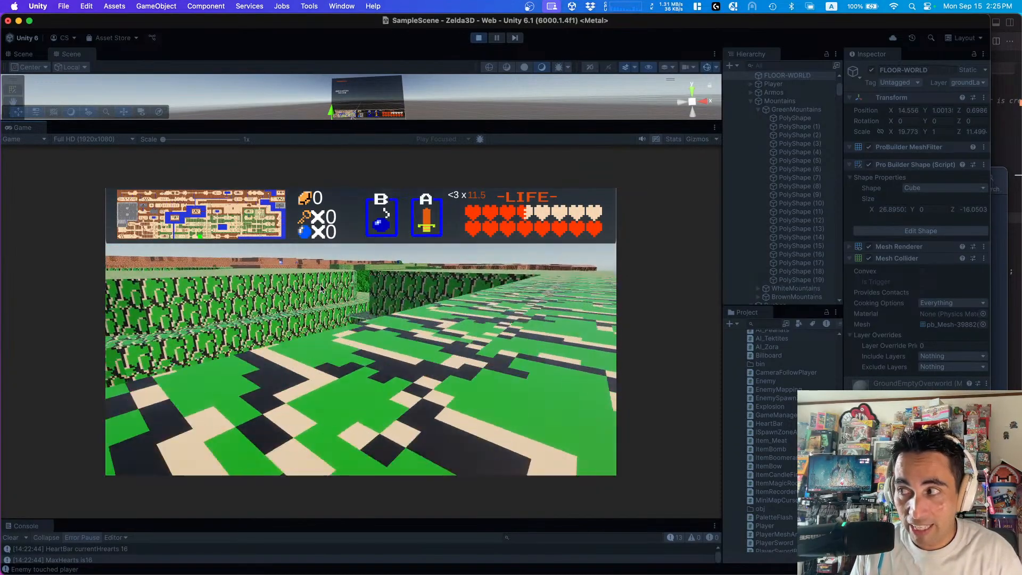
- Move the player off the green mountains, past the character models, and on to the sand beside the lake
key(w)
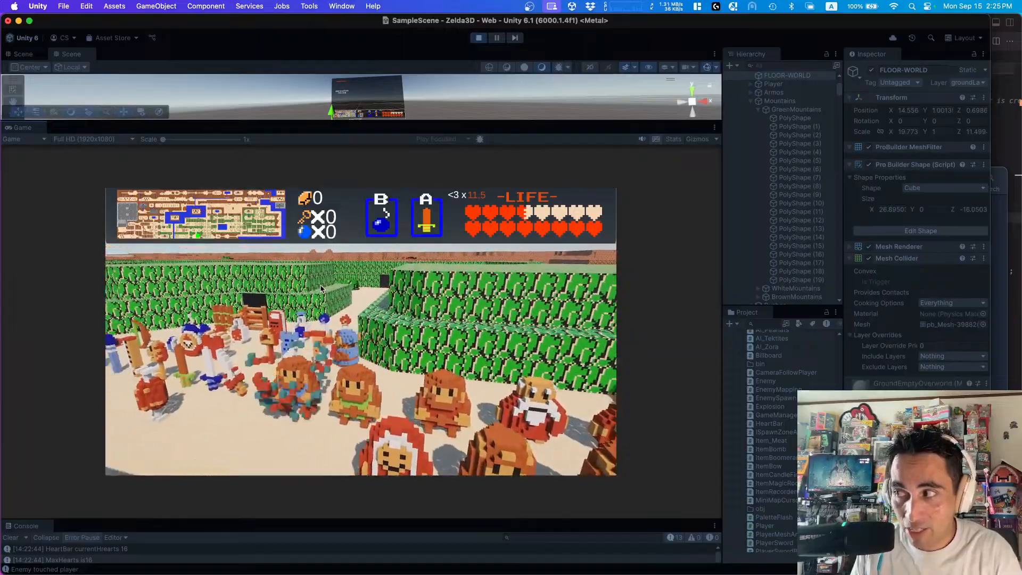
key(w)
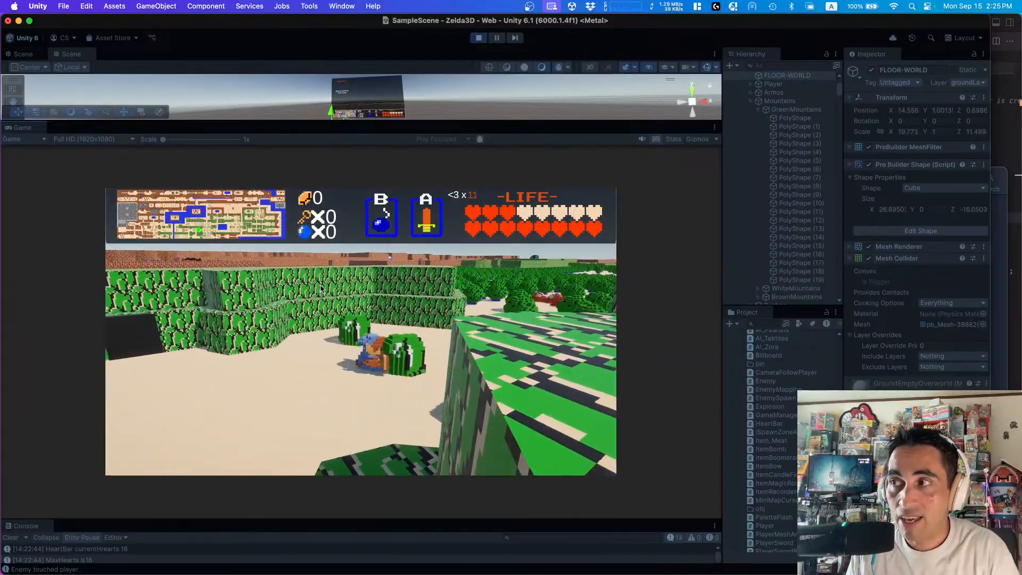
key(w)
key(d)
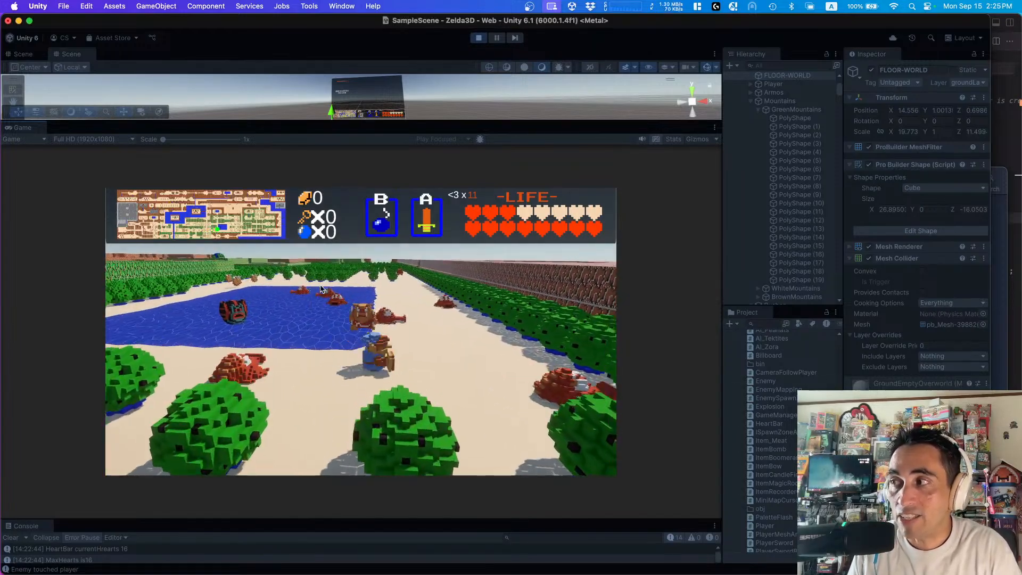
- Cross the lake's water with the player to the bush-lined far shore, testing movement and contact with enemies
key(w)
key(d)
key(a)
key(w)
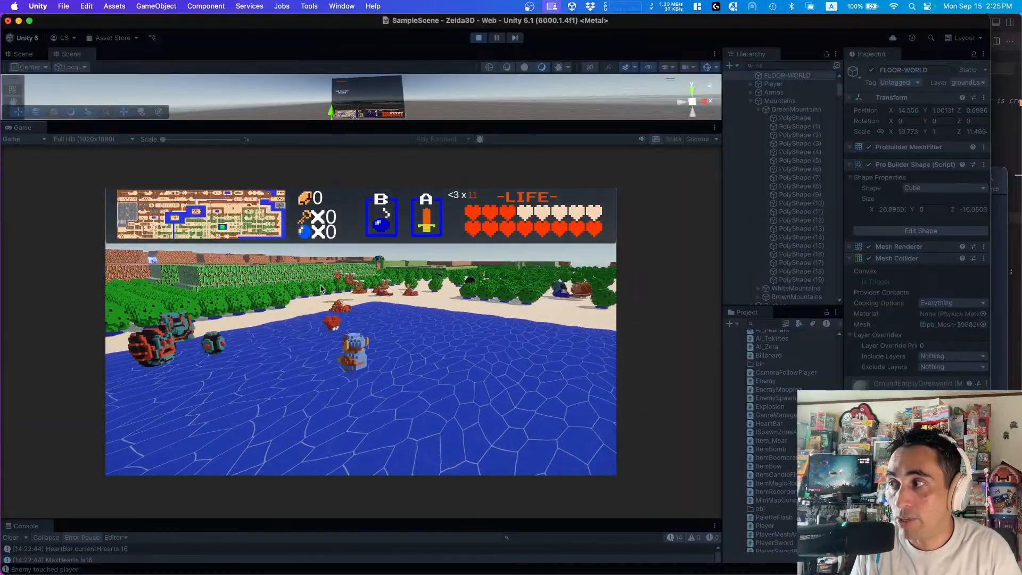
key(w)
key(d)
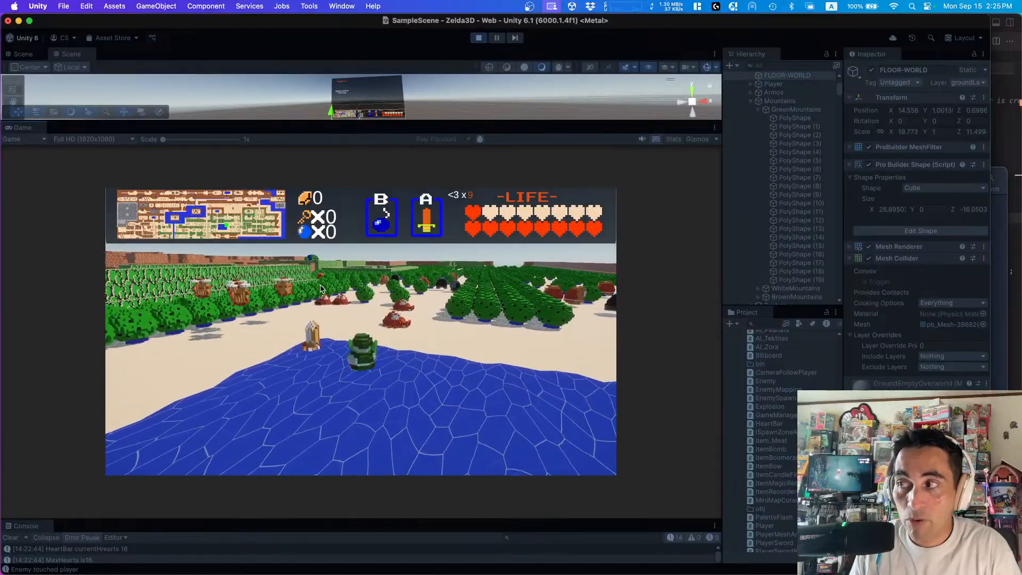
key(w)
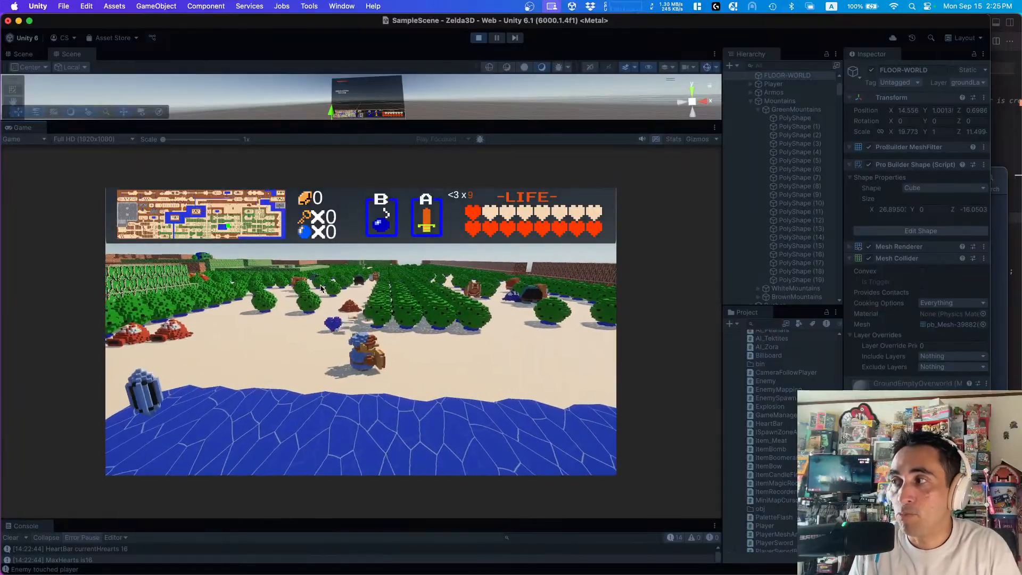
key(w)
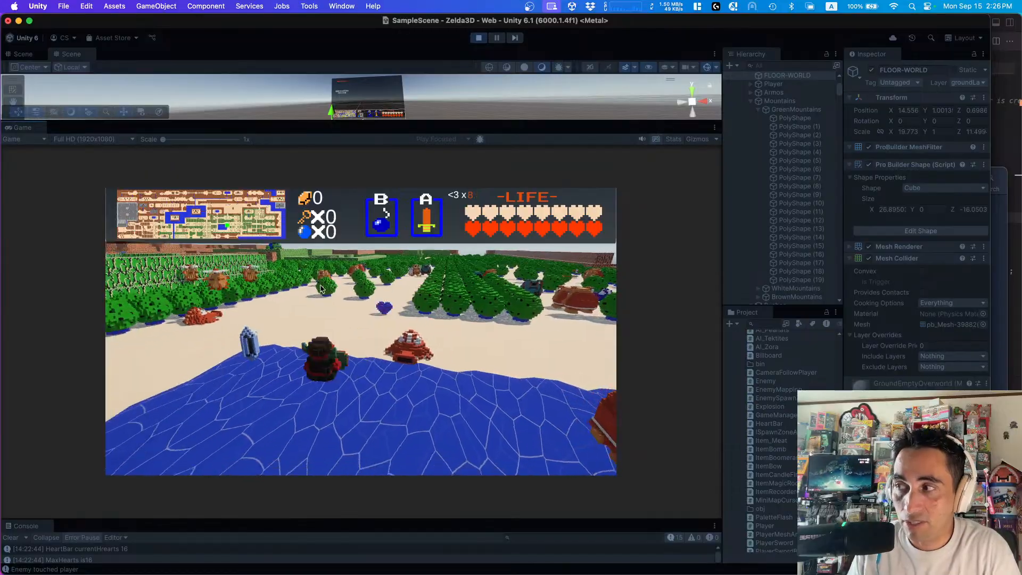
- Test combat against the enemies at the lake's edge and walk on to the sand beside the rows of bushes
key(d)
key(d)
key(w)
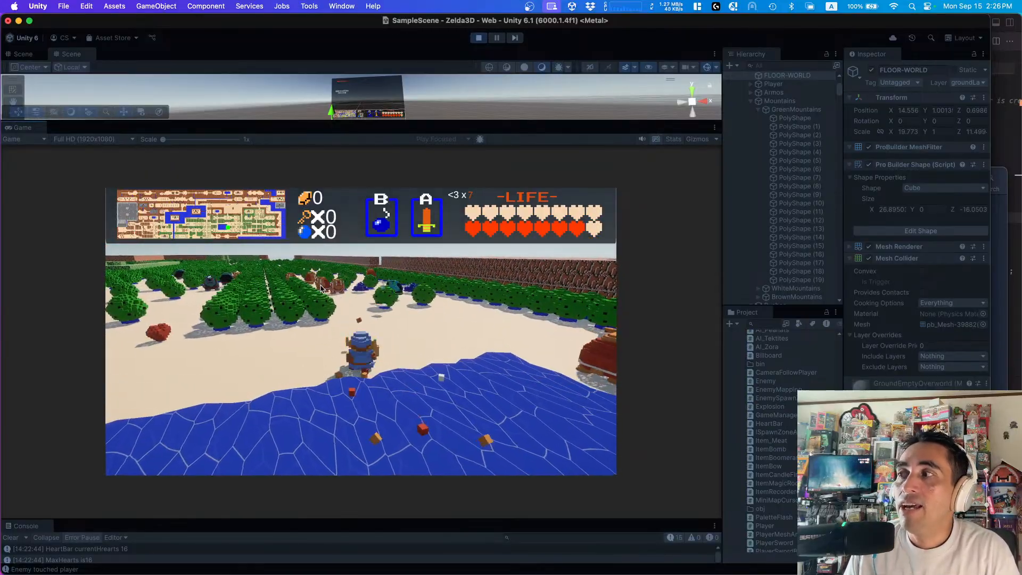
key(w)
key(w)
key(w)
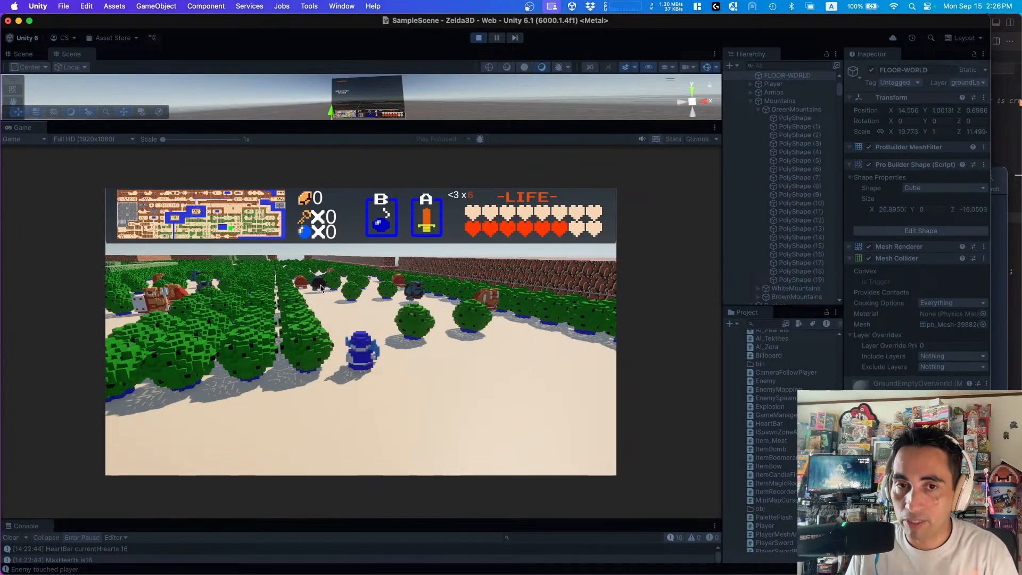
- Turn back from the bush rows and test fighting along the sand strip between the brown mountains and the lake
key(Down)
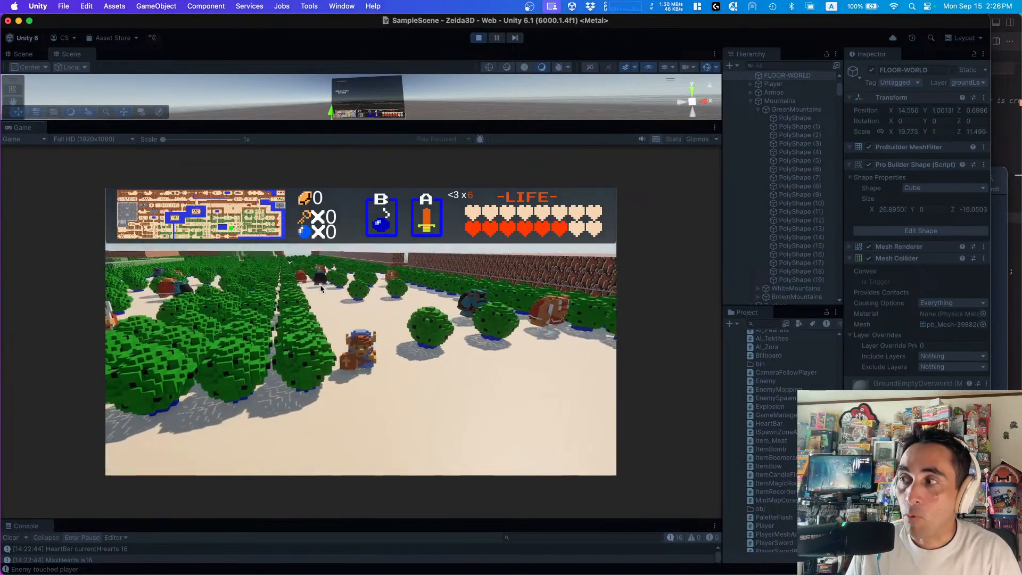
key(Down)
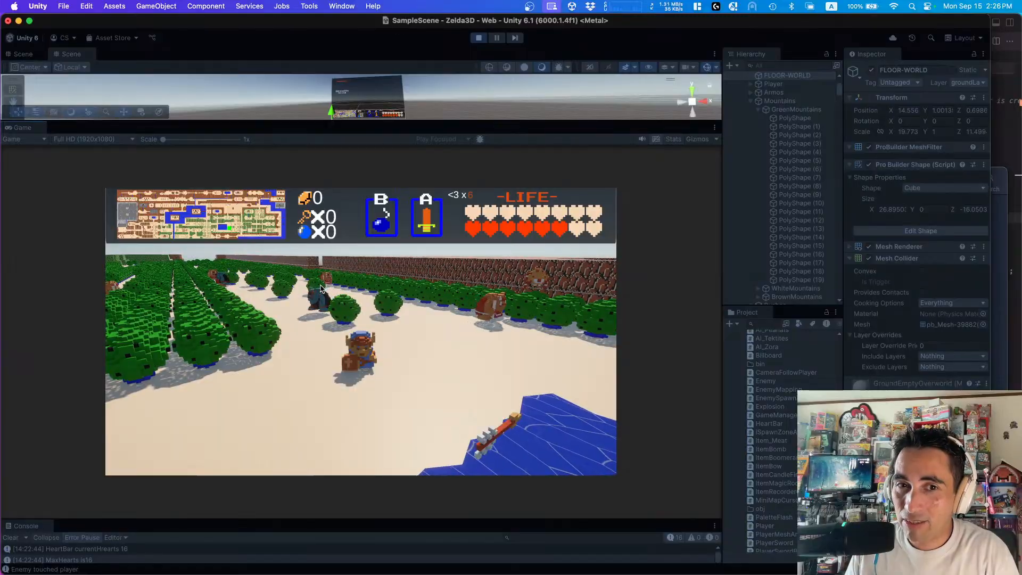
key(Up)
key(Up)
key(Right)
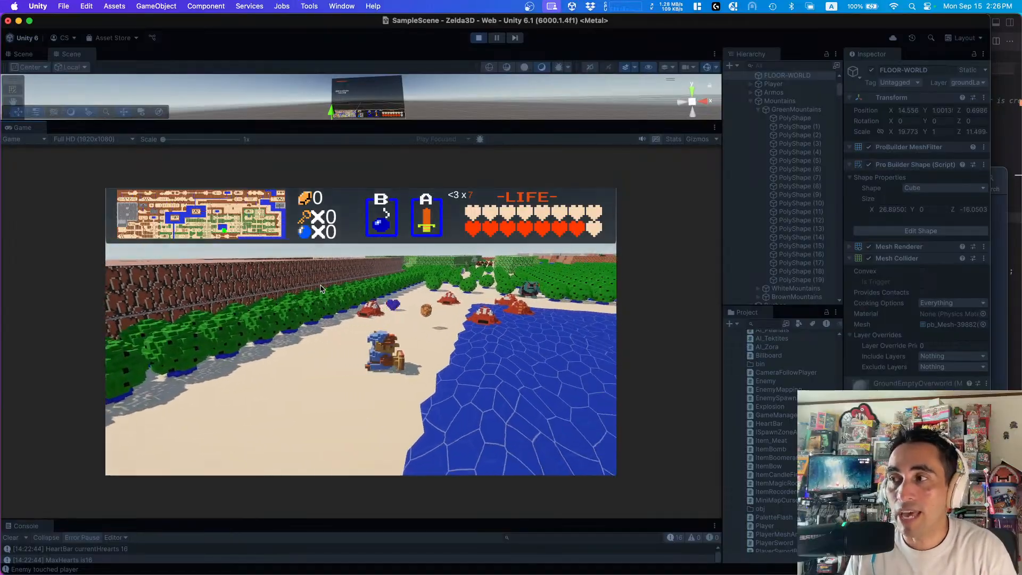
key(Up)
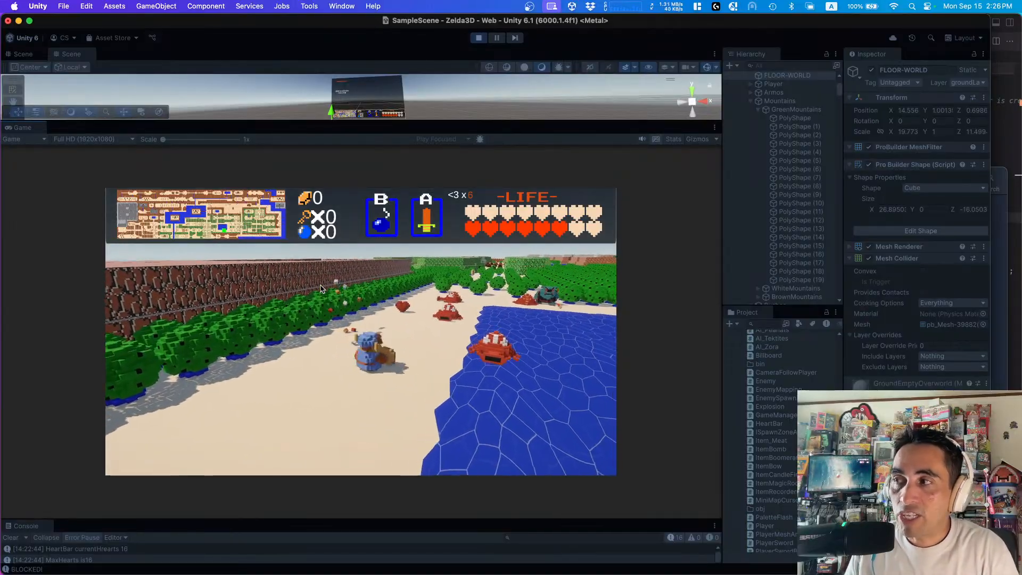
key(Right)
key(Left)
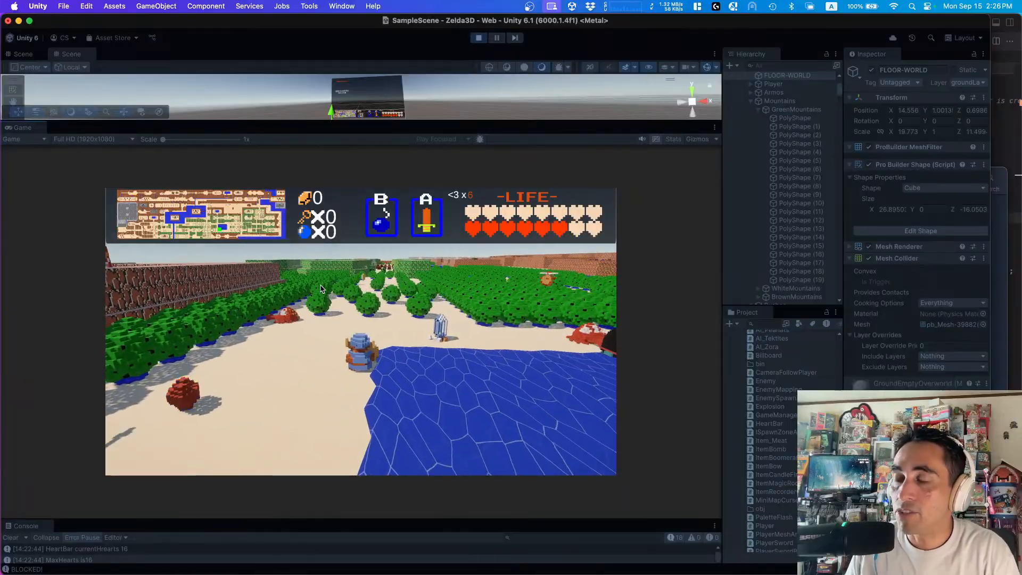
- Test enemy encounters at the lake's bushy corner and cross the water again to the opposite shore
key(Right)
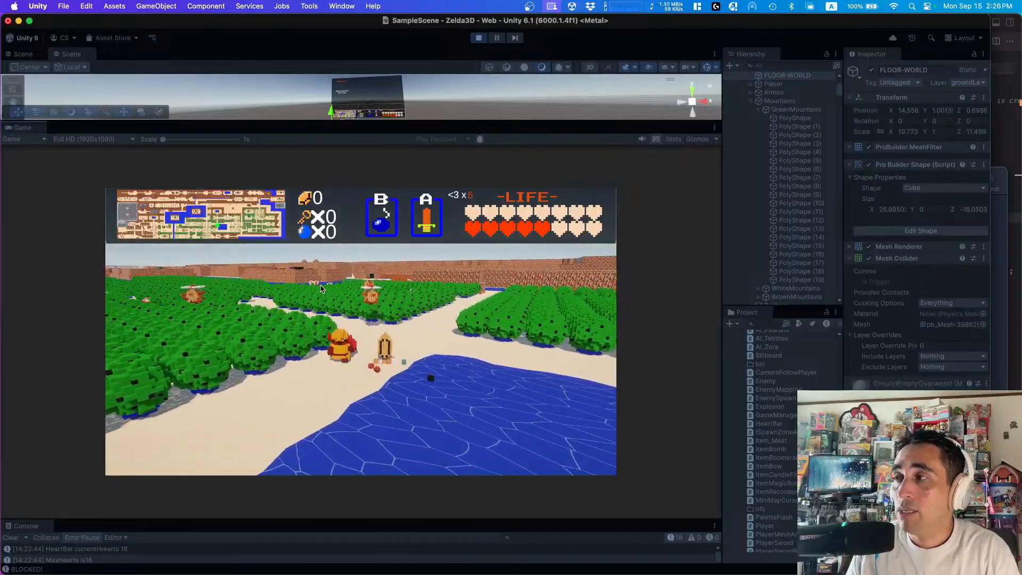
key(Right)
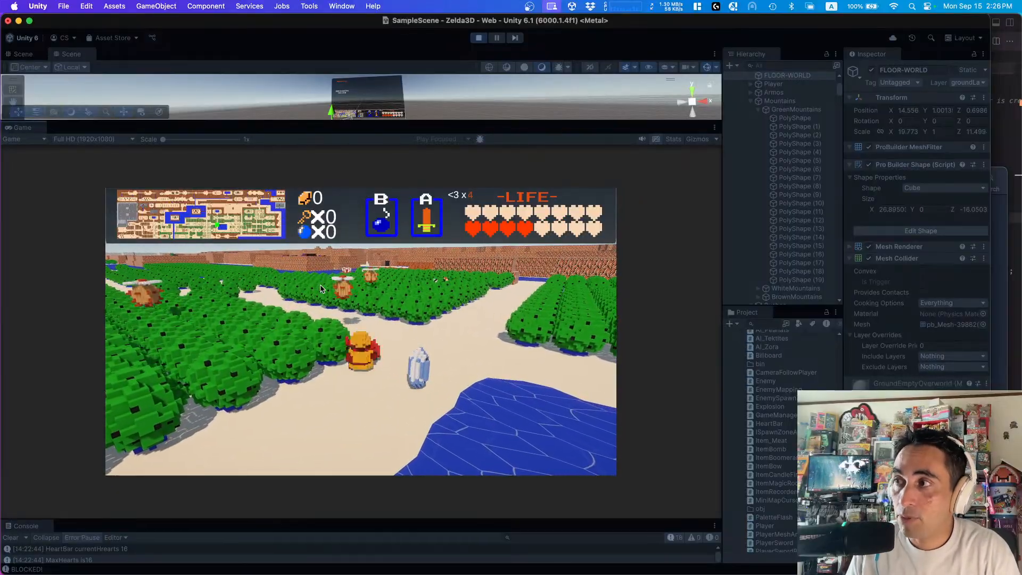
key(Right)
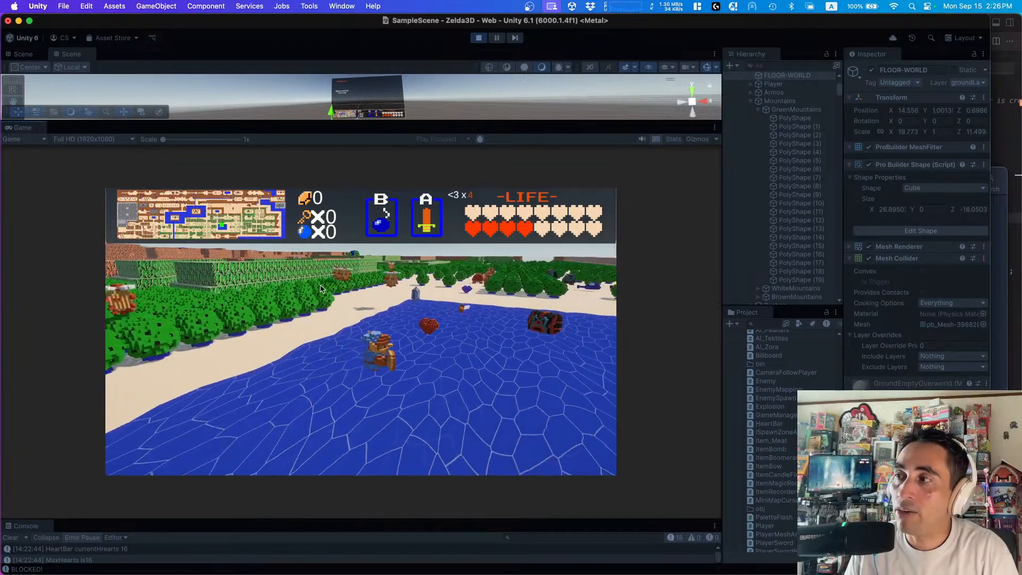
key(Up)
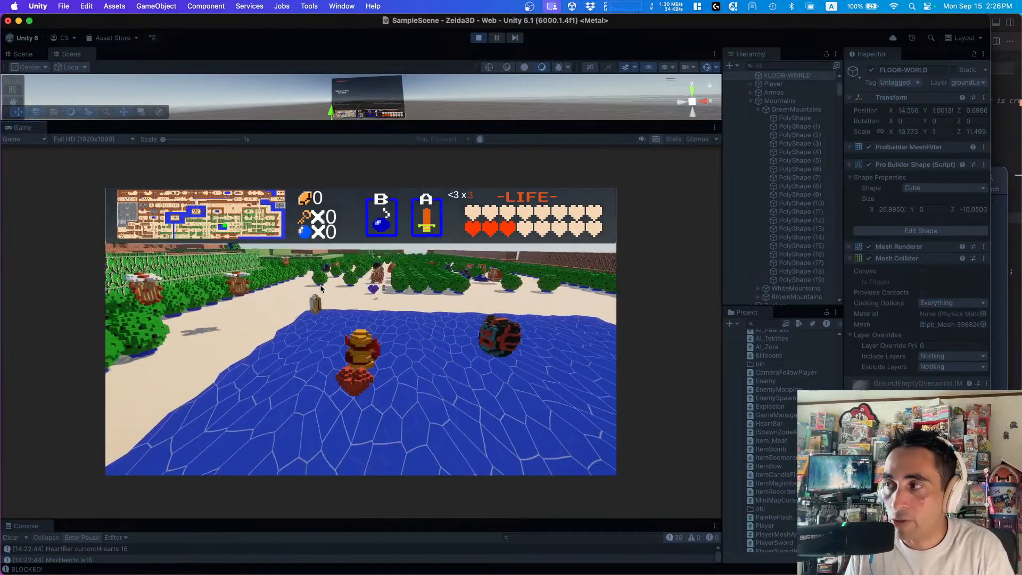
key(Up)
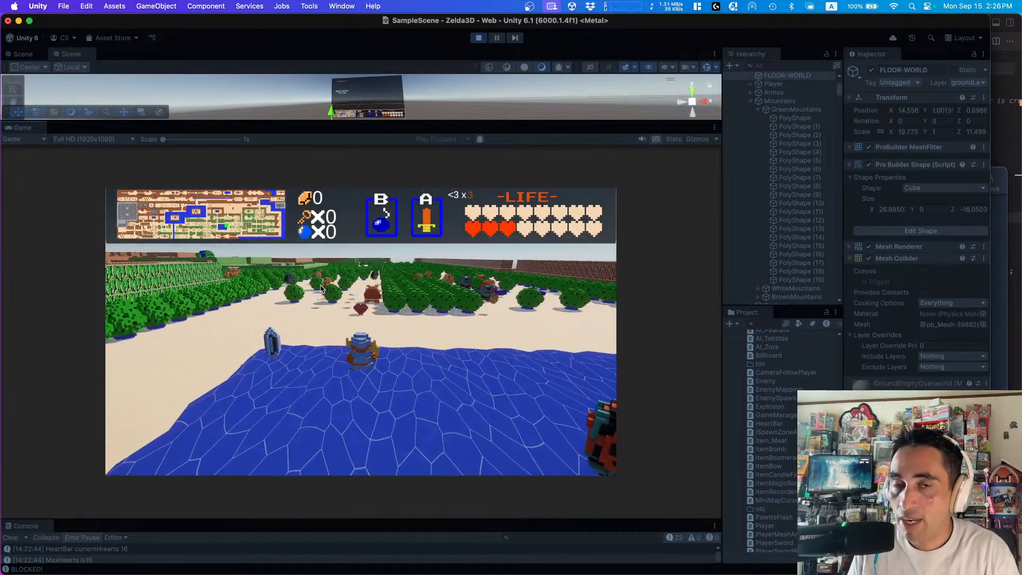
- Walk the player into the forest of round bushes and test combat with the enemies there
key(Up)
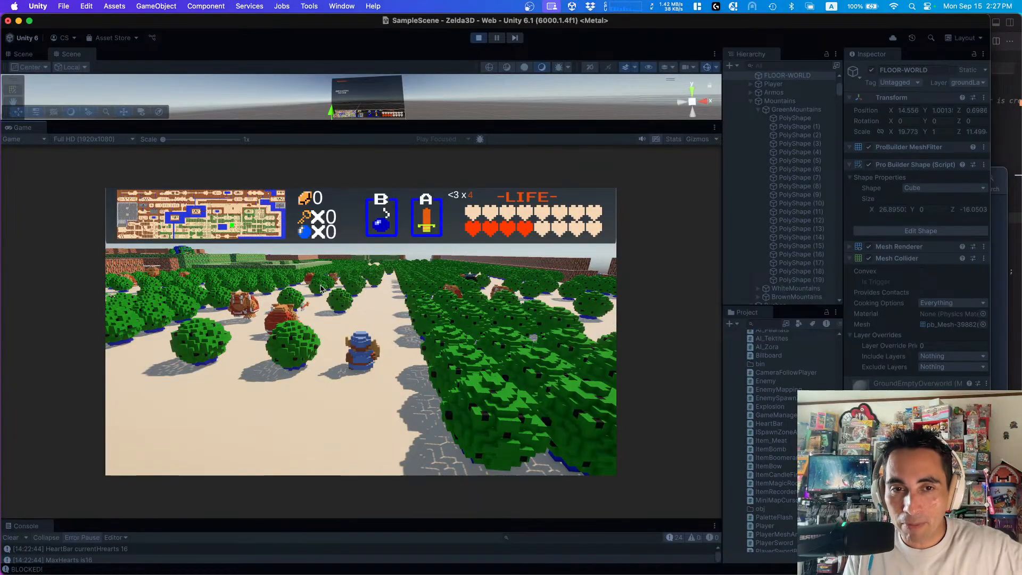
key(Up)
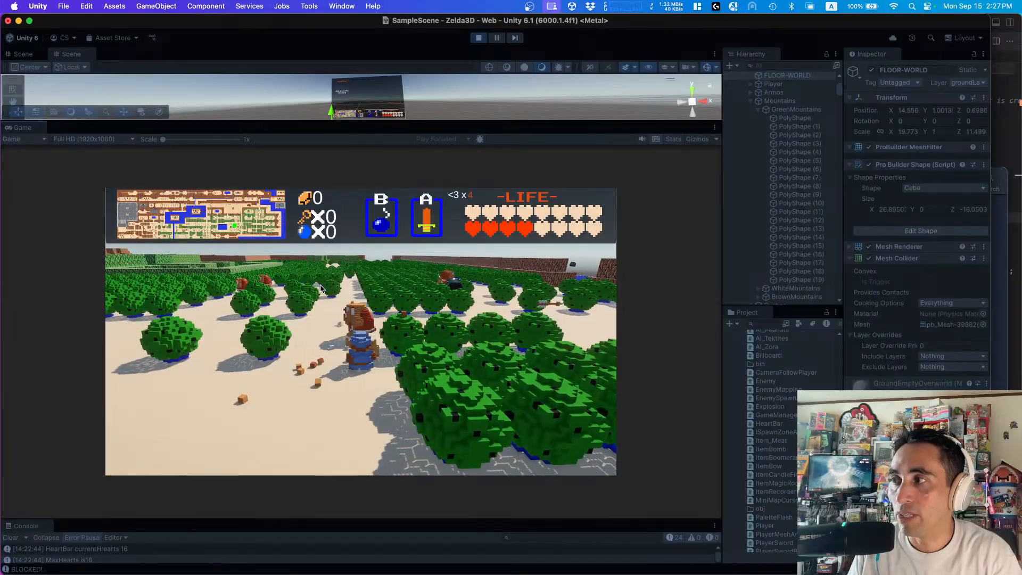
key(Up)
key(Left)
key(Up)
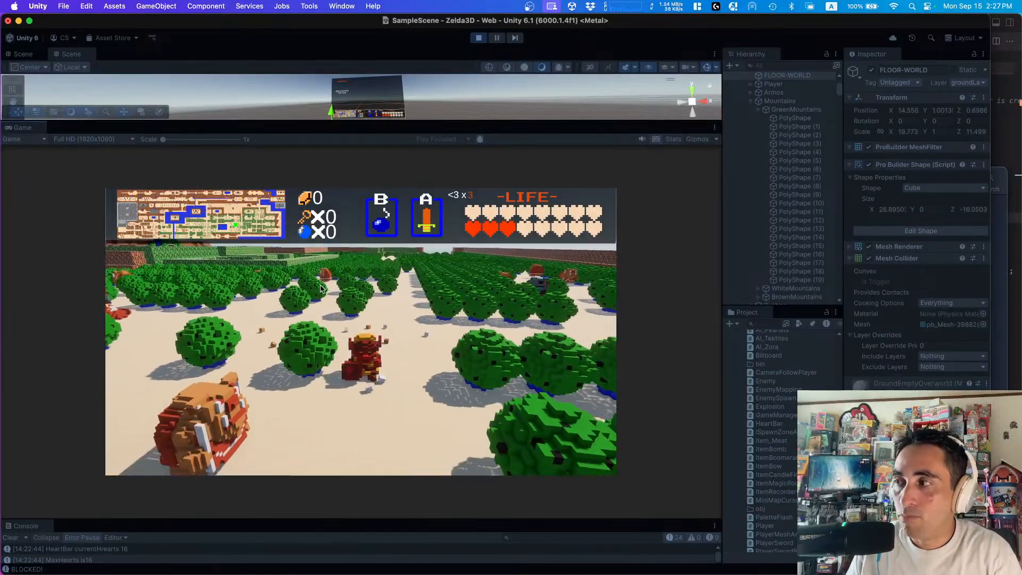
key(Down)
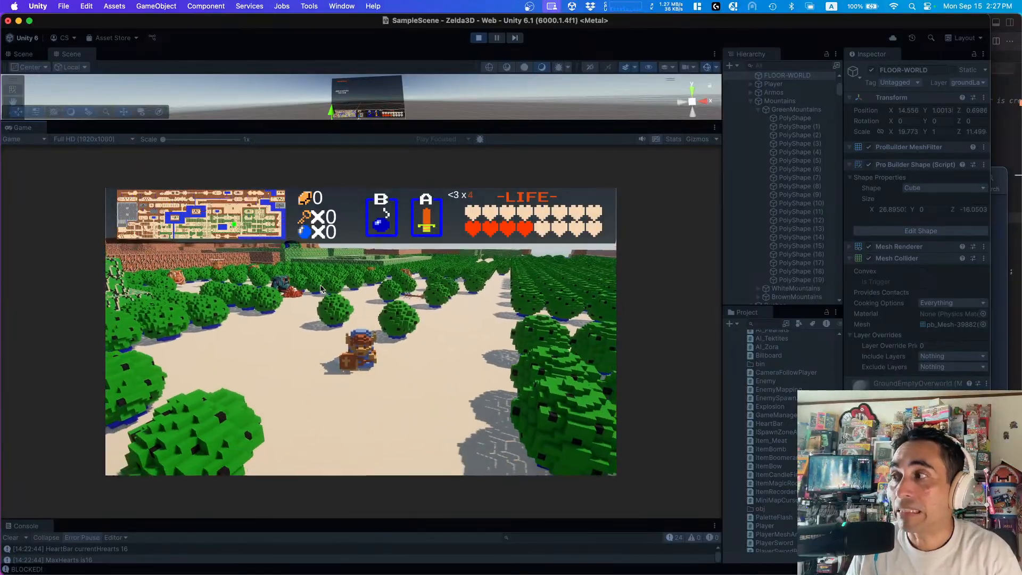
key(Right)
key(Up)
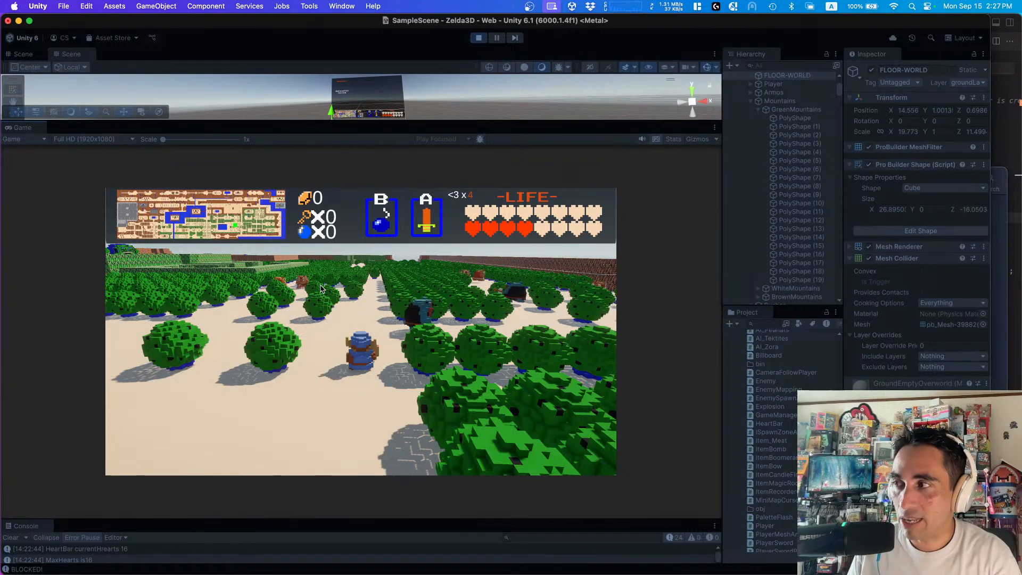
- Run through the bushes back to the lake, attacking enemies and collecting a rupee along the way
key(Right)
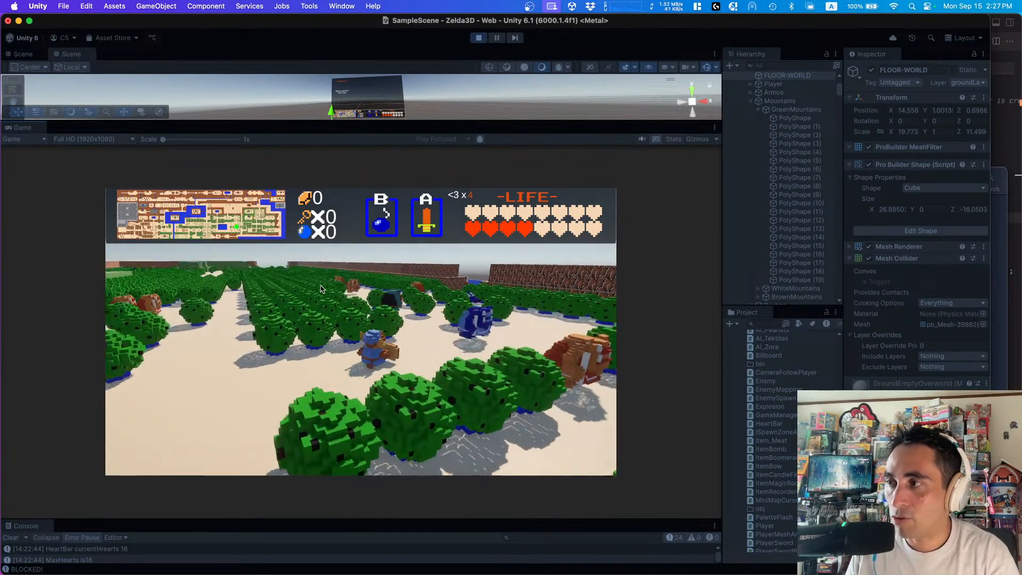
key(Right)
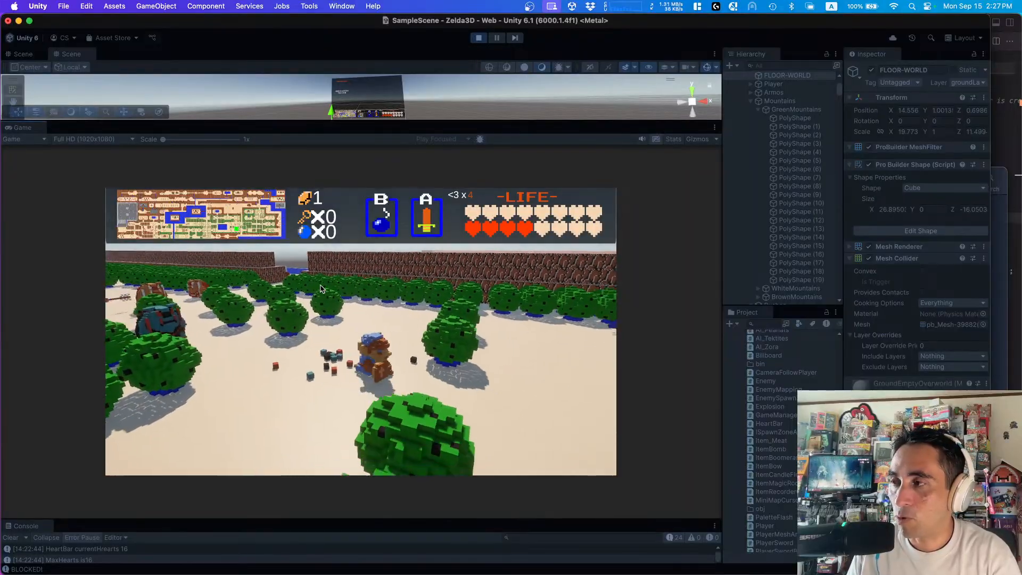
key(Right)
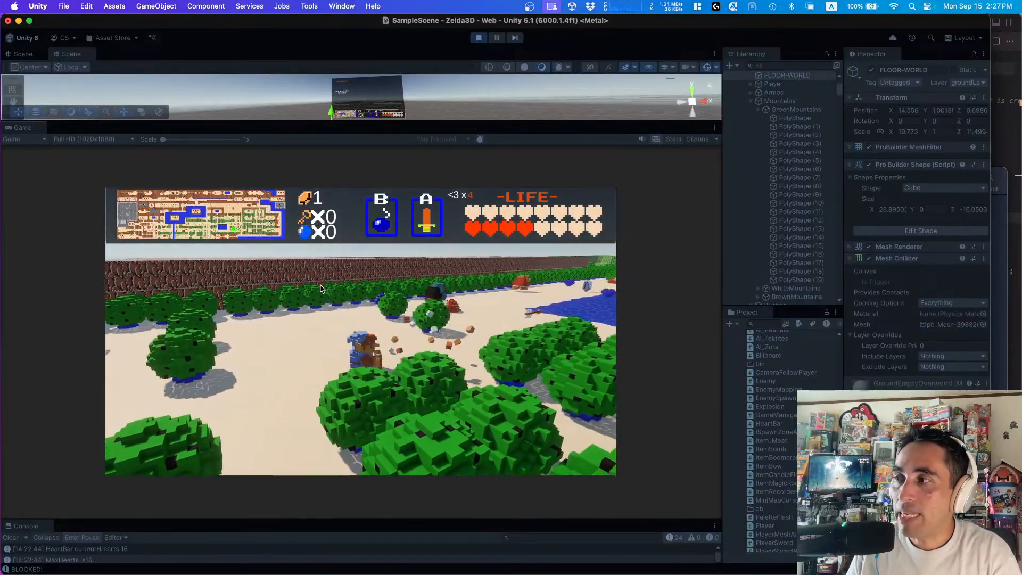
key(Up)
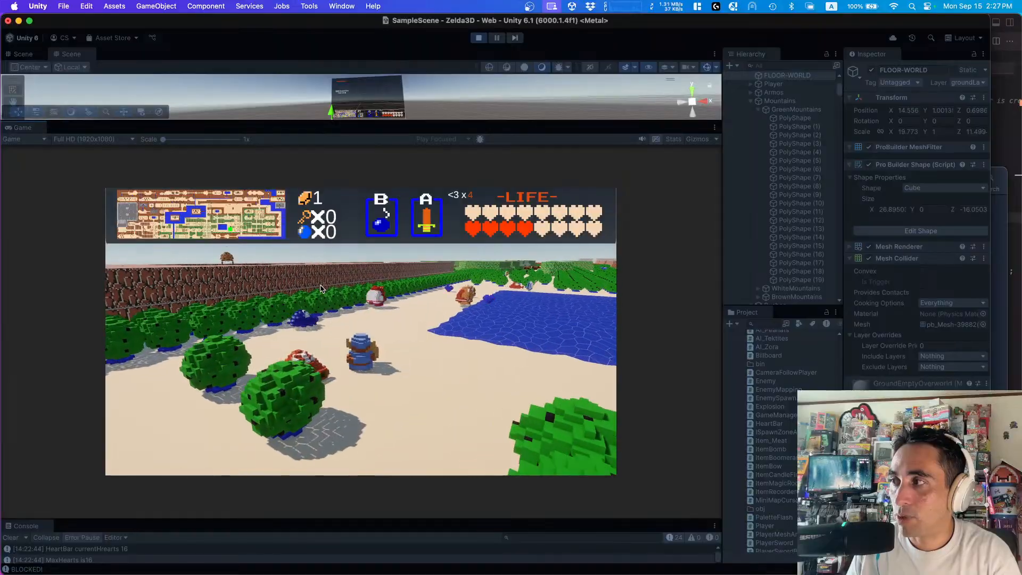
key(Left)
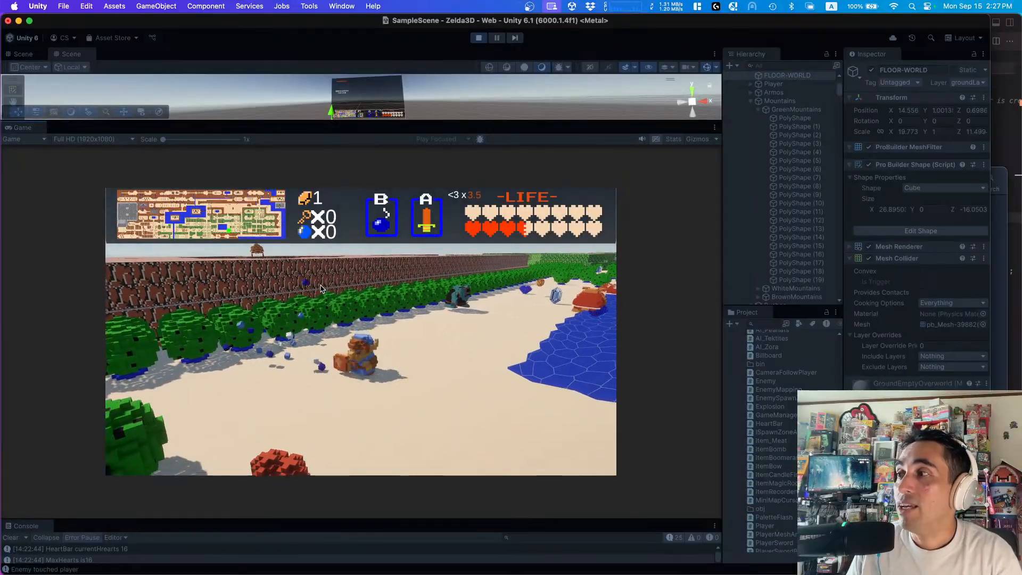
key(Right)
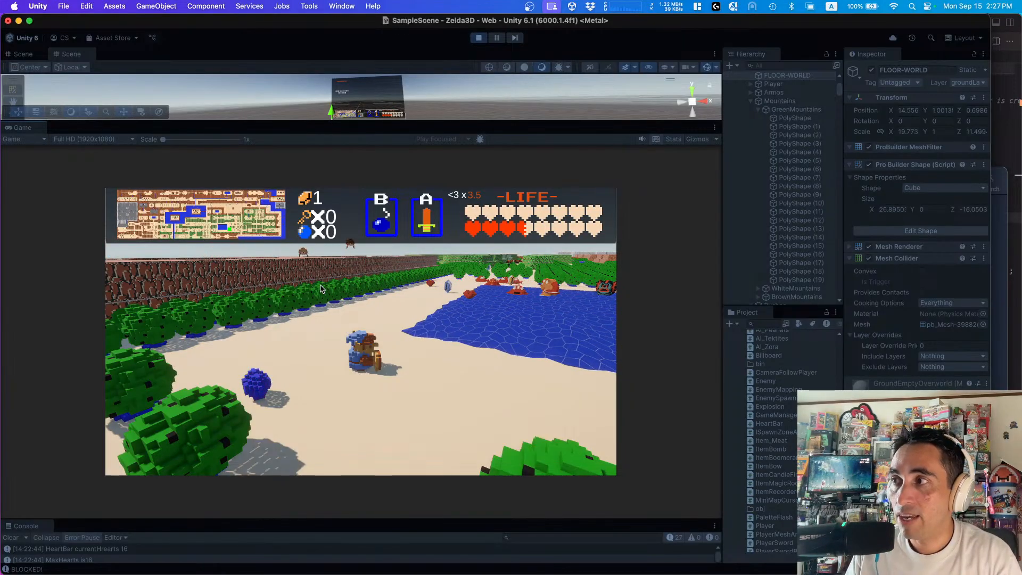
- Return to the lake's water and move the player from side to side among the surrounding enemies
key(d)
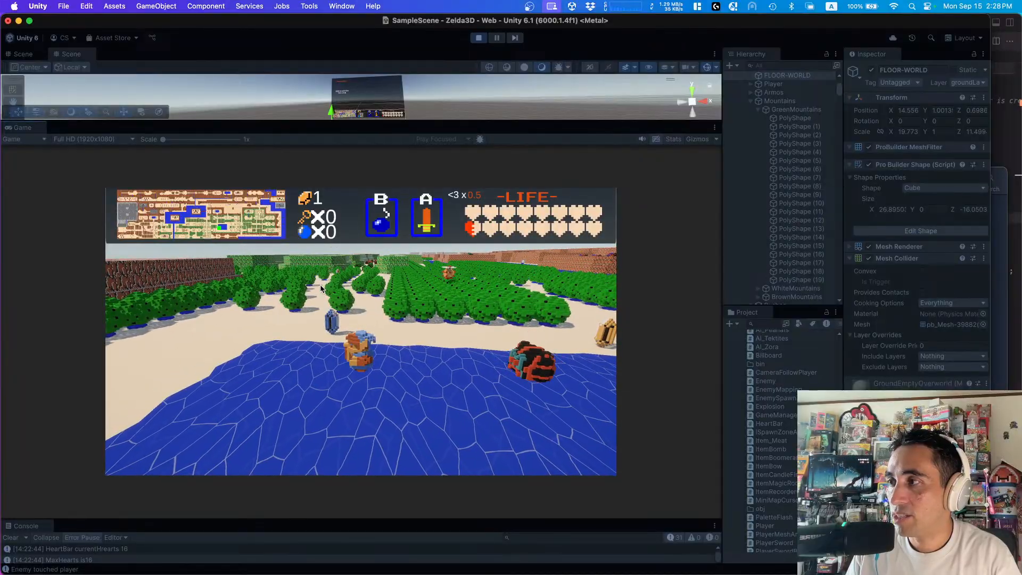
key(Left)
key(Right)
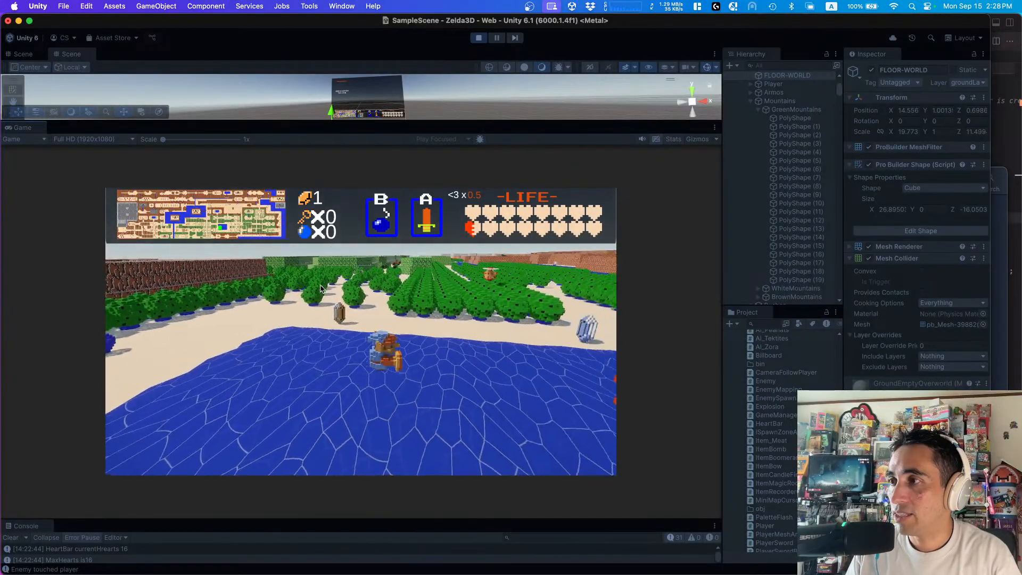
key(Left)
key(Right)
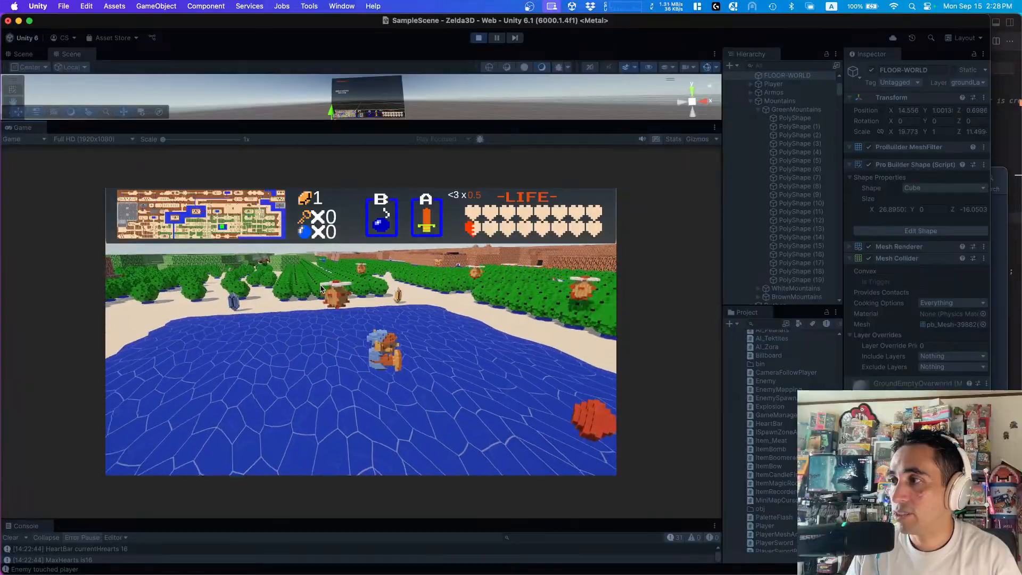
key(Left)
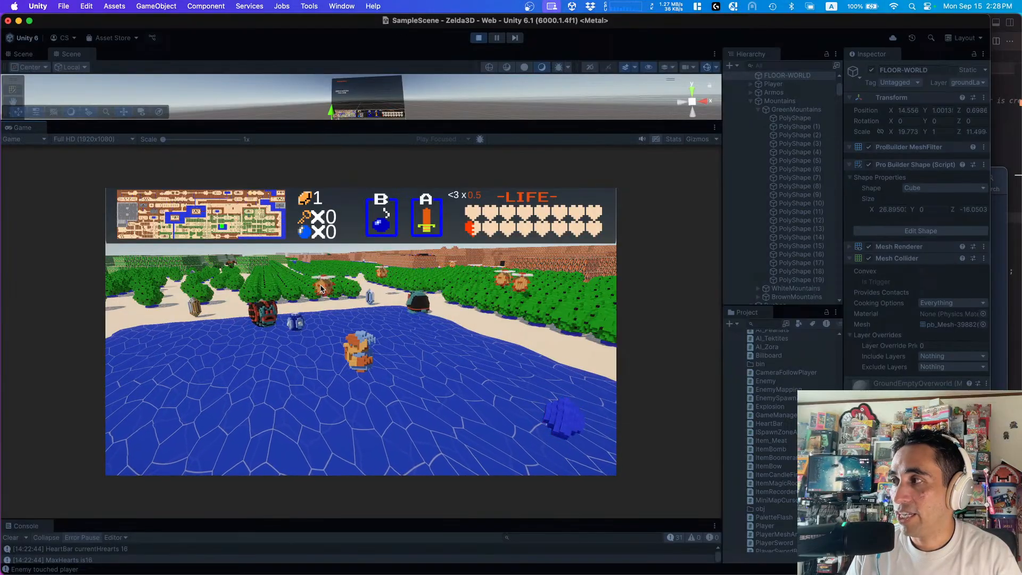
key(Left)
key(Down)
key(Right)
key(Right)
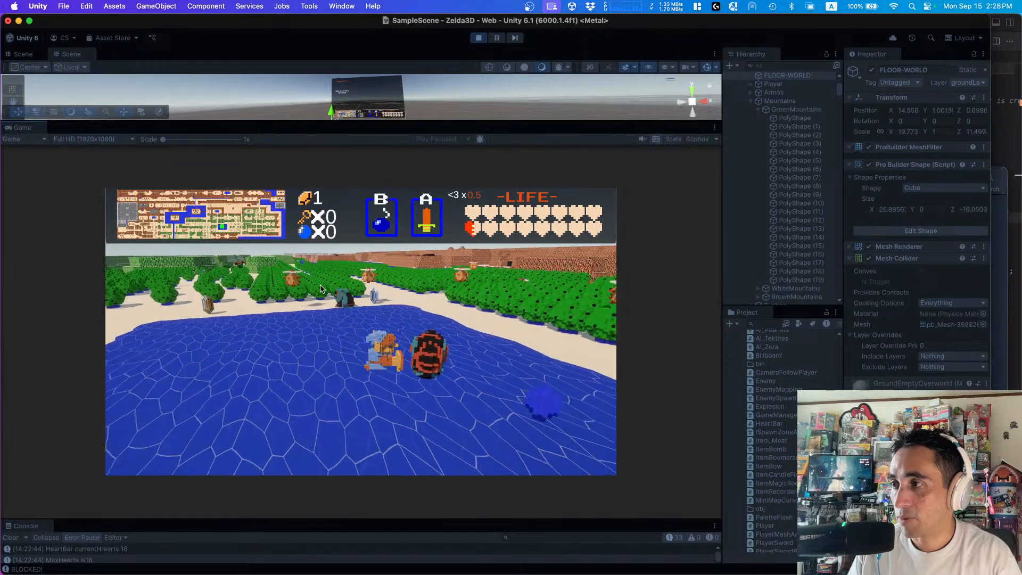